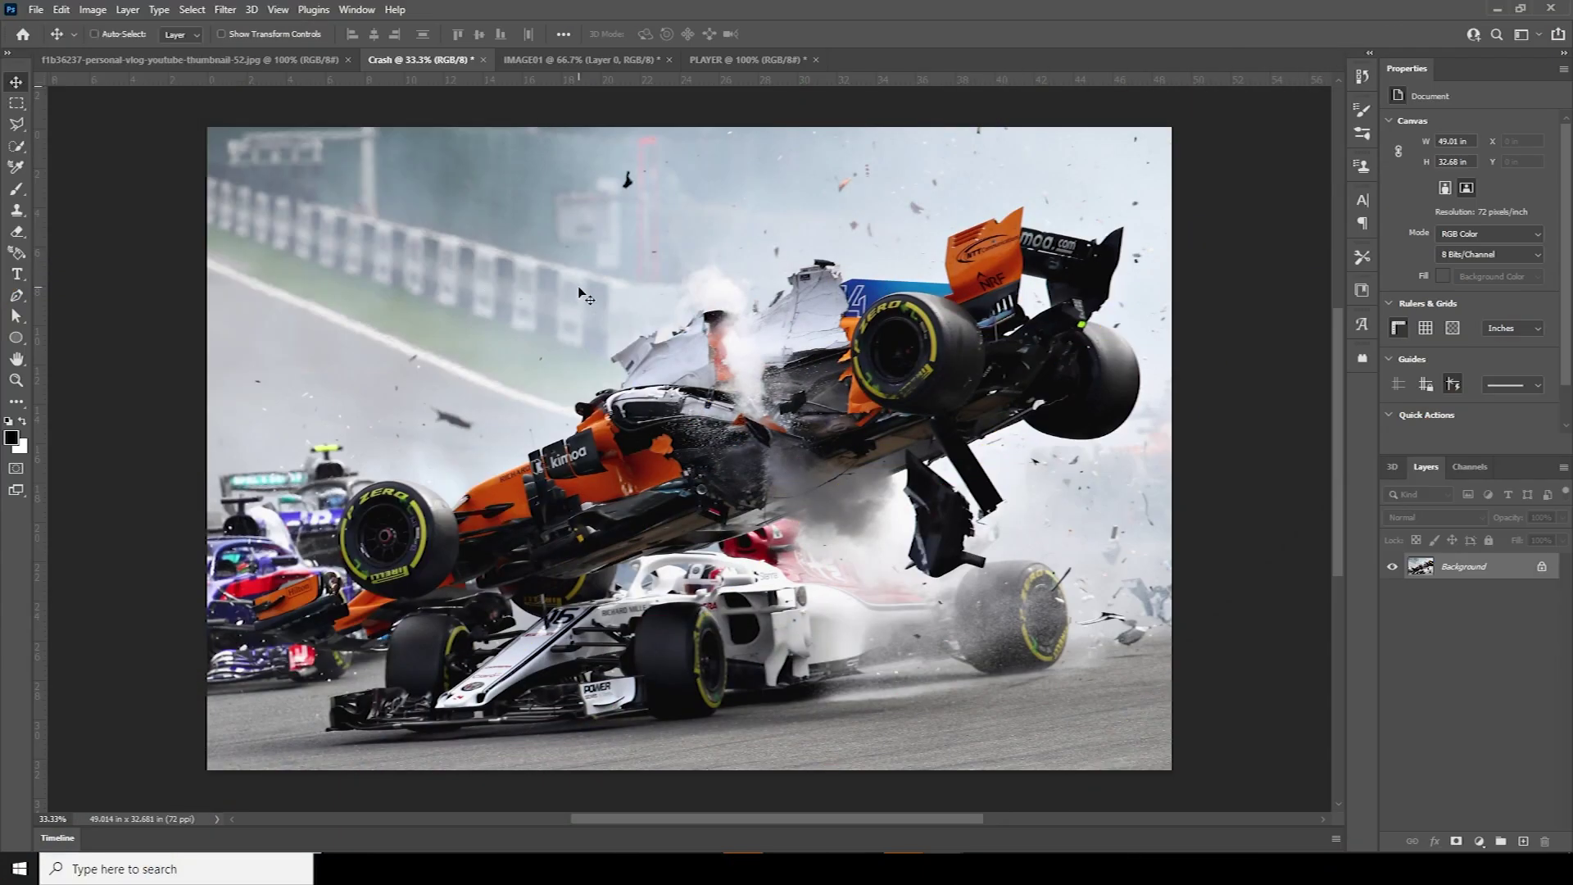
Create a new blank 4 x 5 in document at 300 ppi in RGB Color with a white background
click(36, 10)
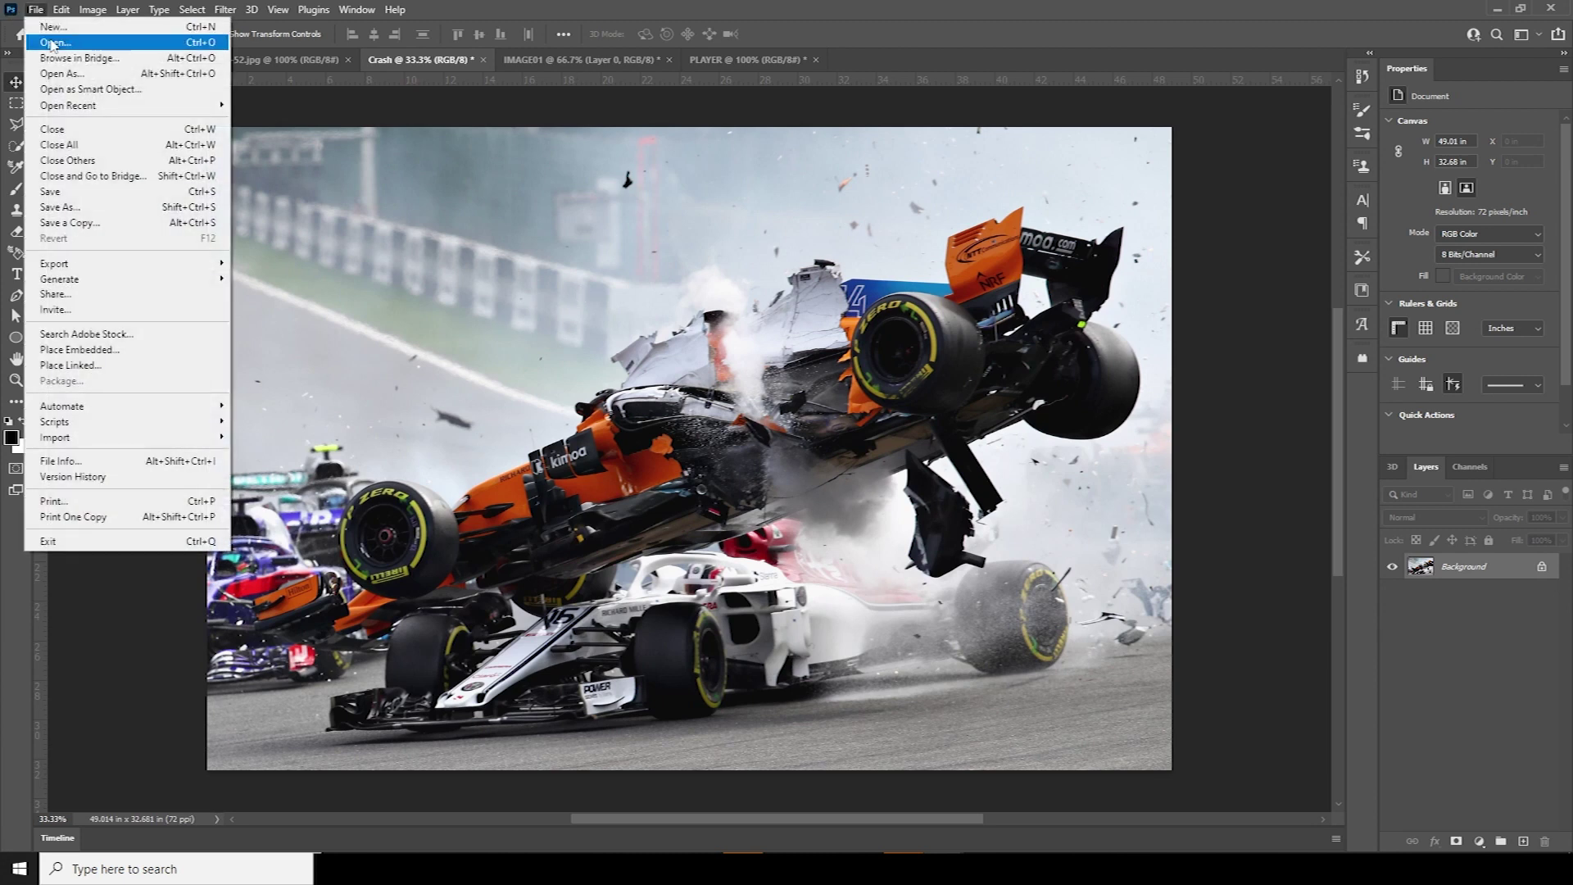
click(49, 37)
drag(502, 131, 757, 157)
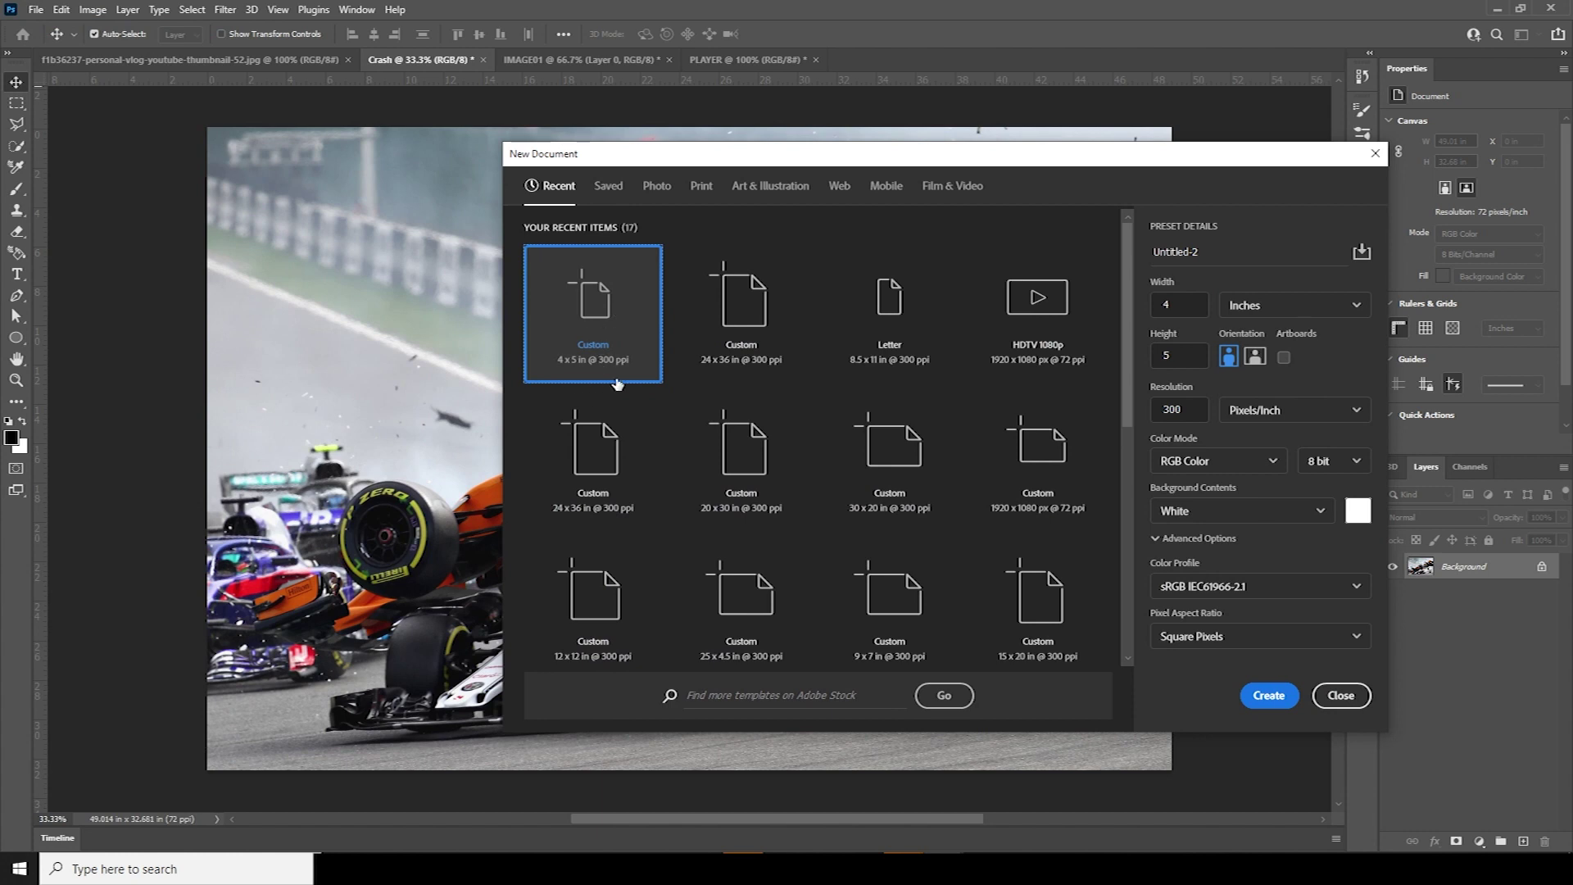
click(1163, 410)
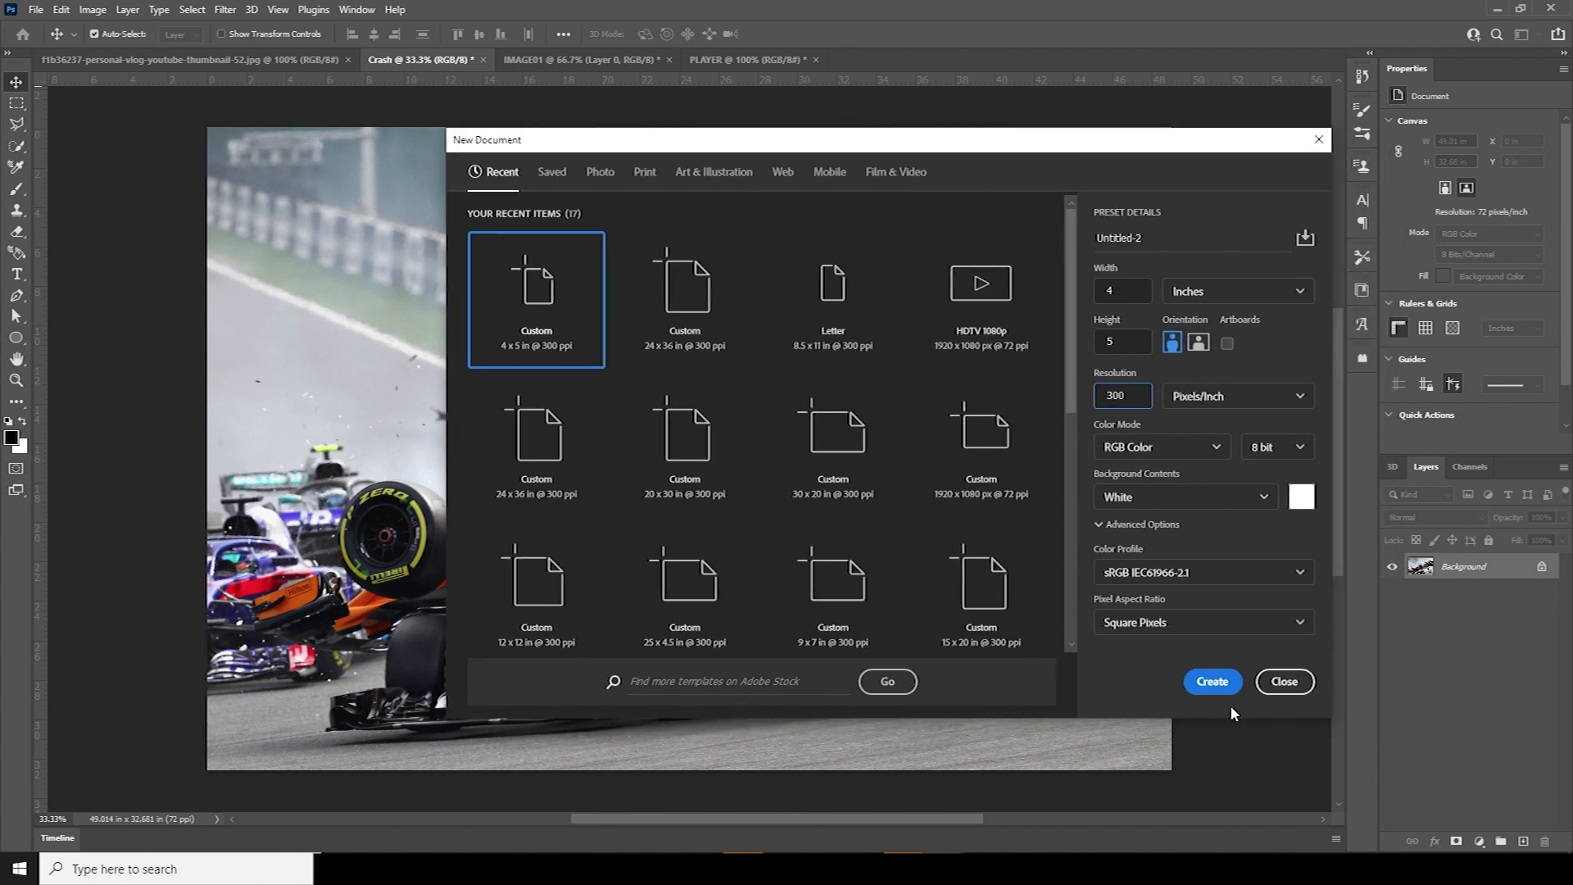
click(1214, 680)
key(b)
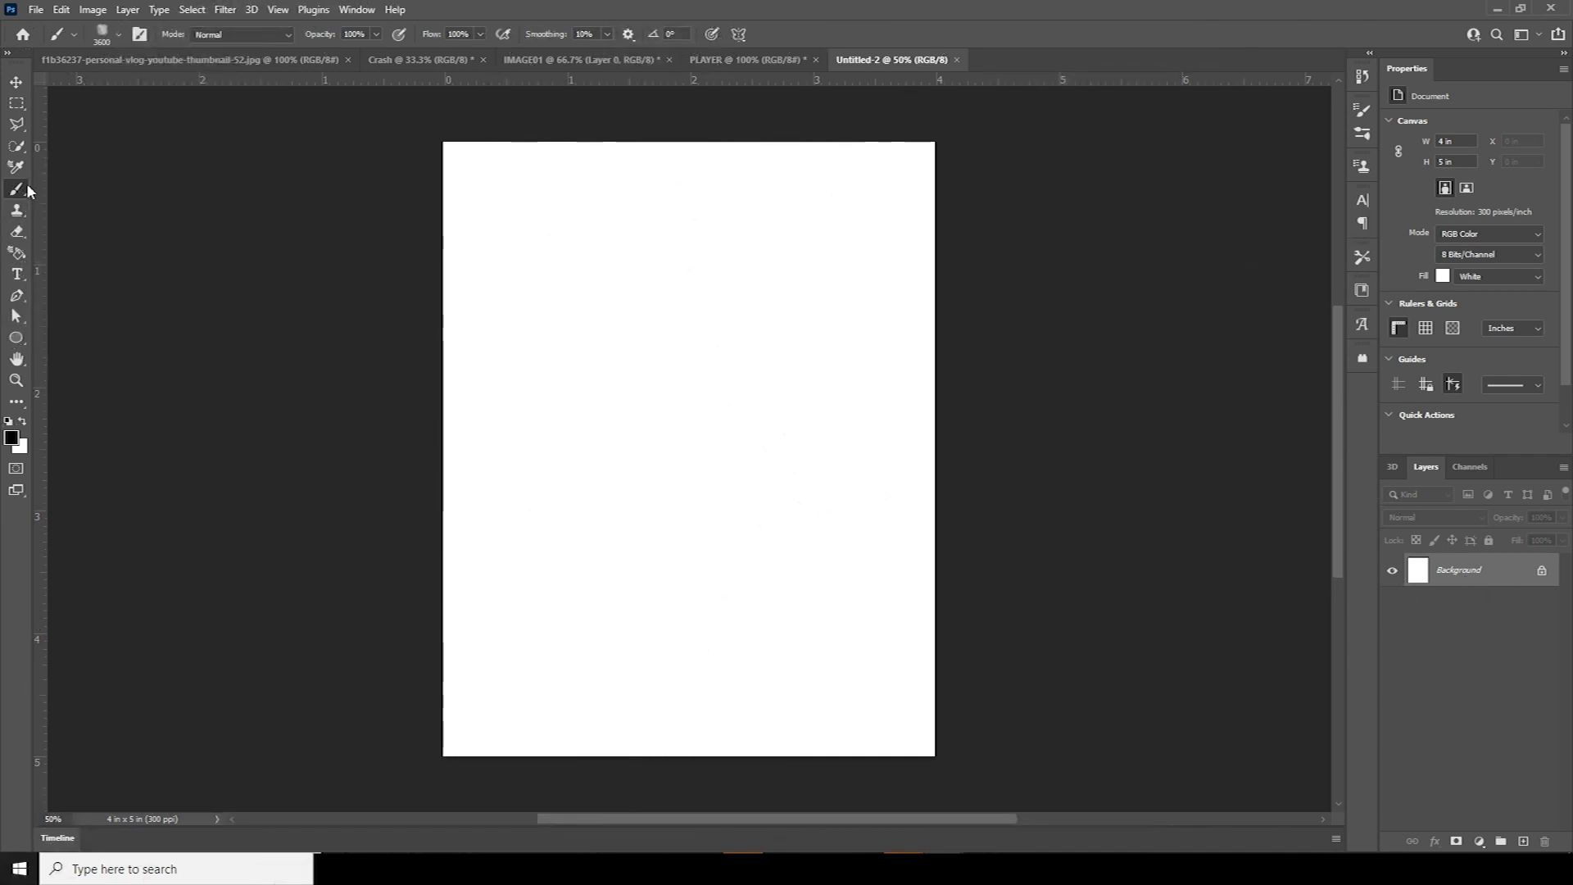
click(118, 36)
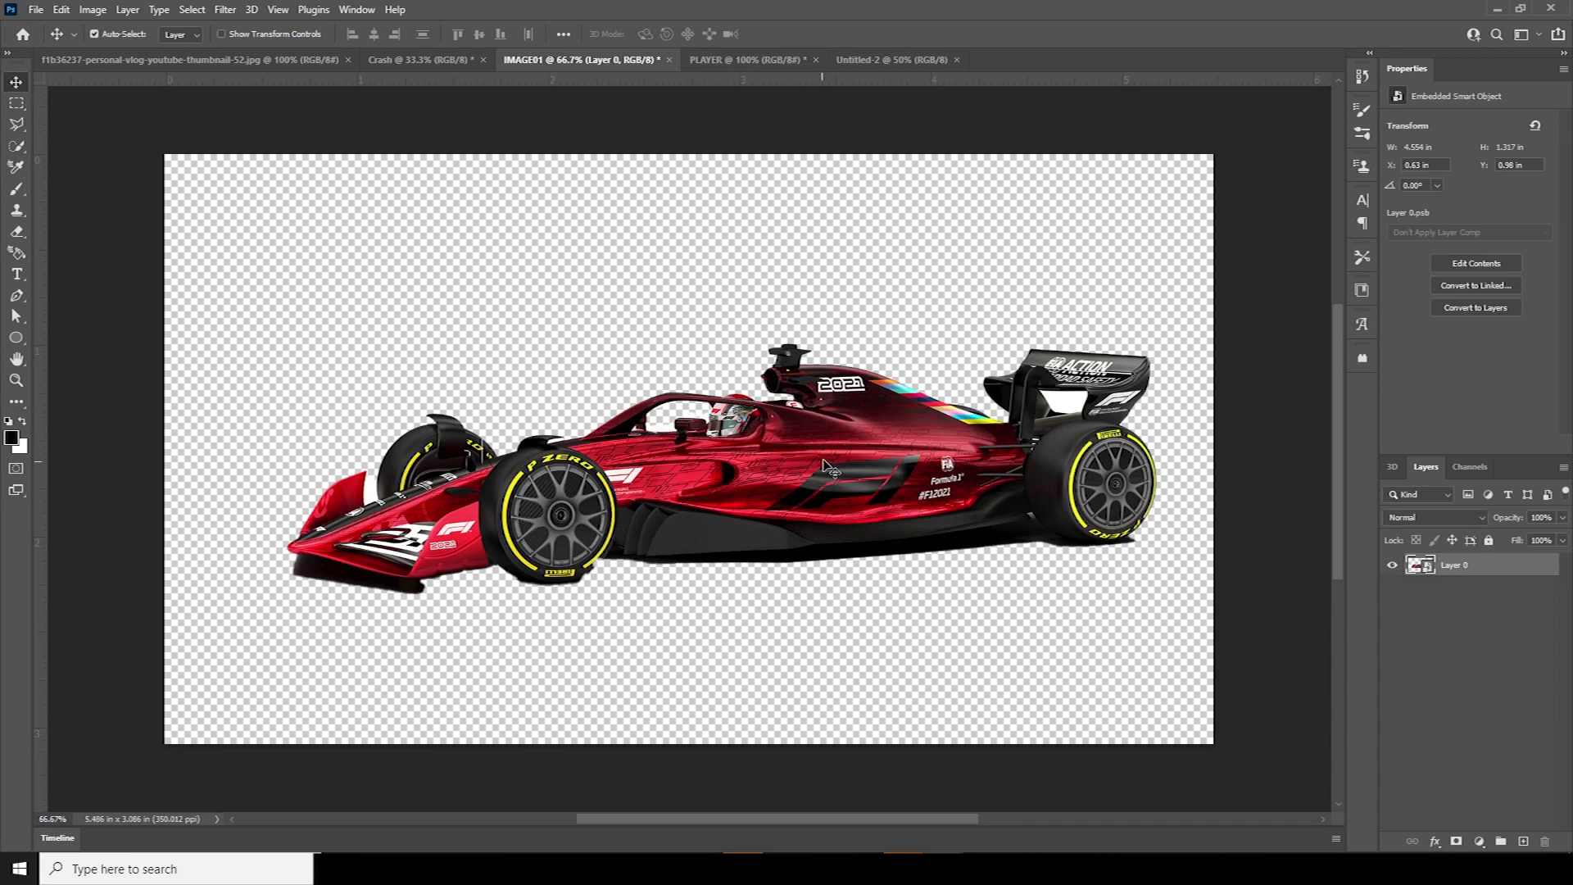
Copy the red race car from IMAGE01 into the new document, scale it to about 3.89 in wide and place it in the lower half
drag(828, 467, 703, 524)
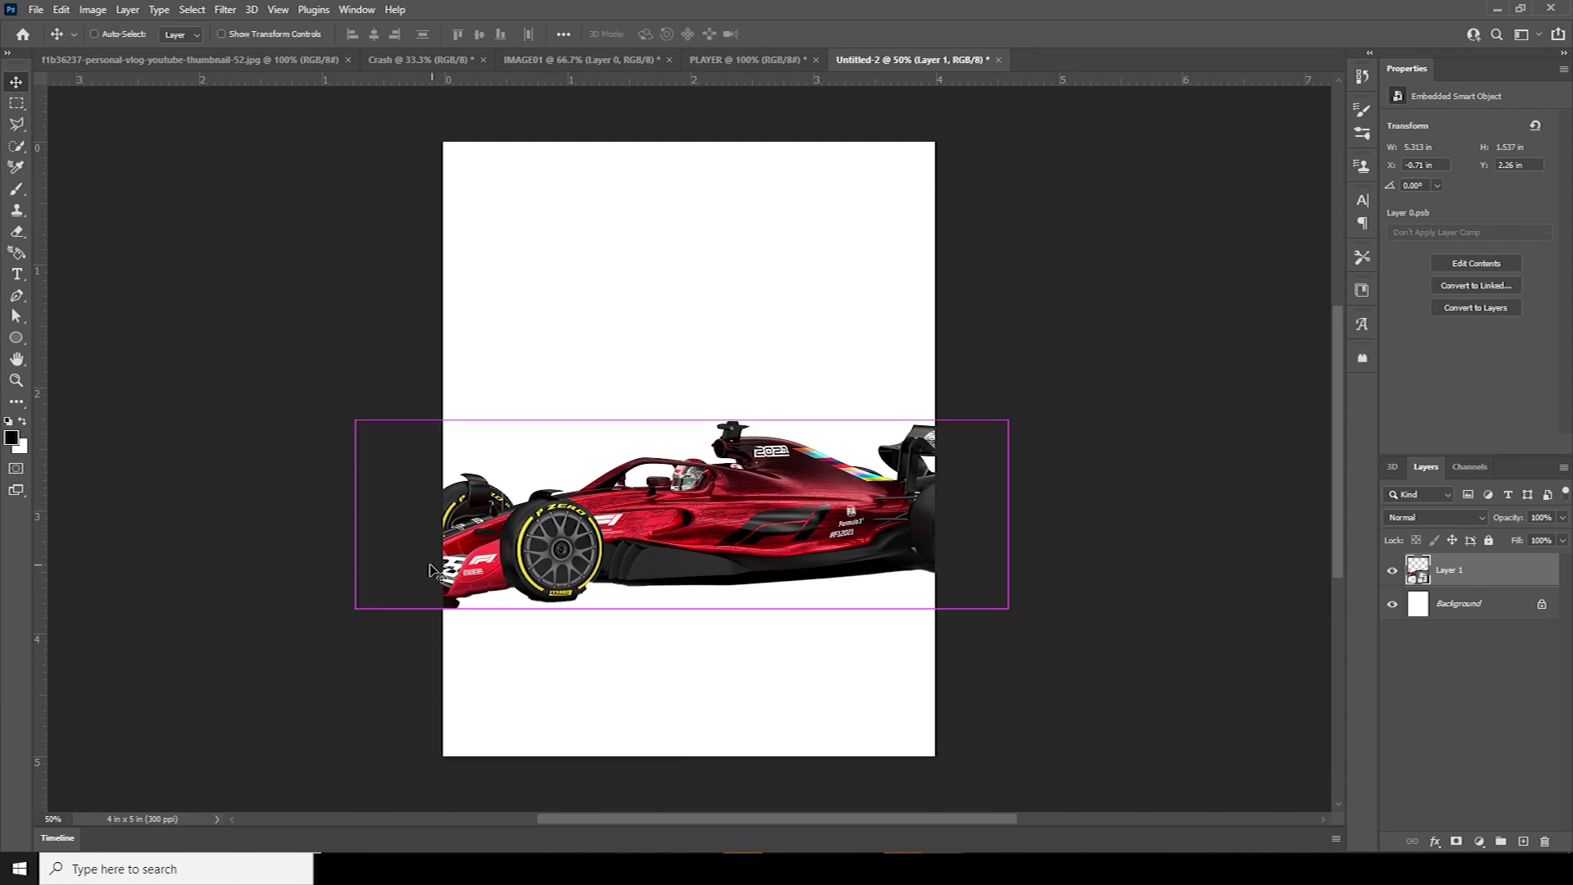
key(ctrl+t)
drag(1009, 608, 924, 583)
drag(680, 537, 686, 578)
key(Return)
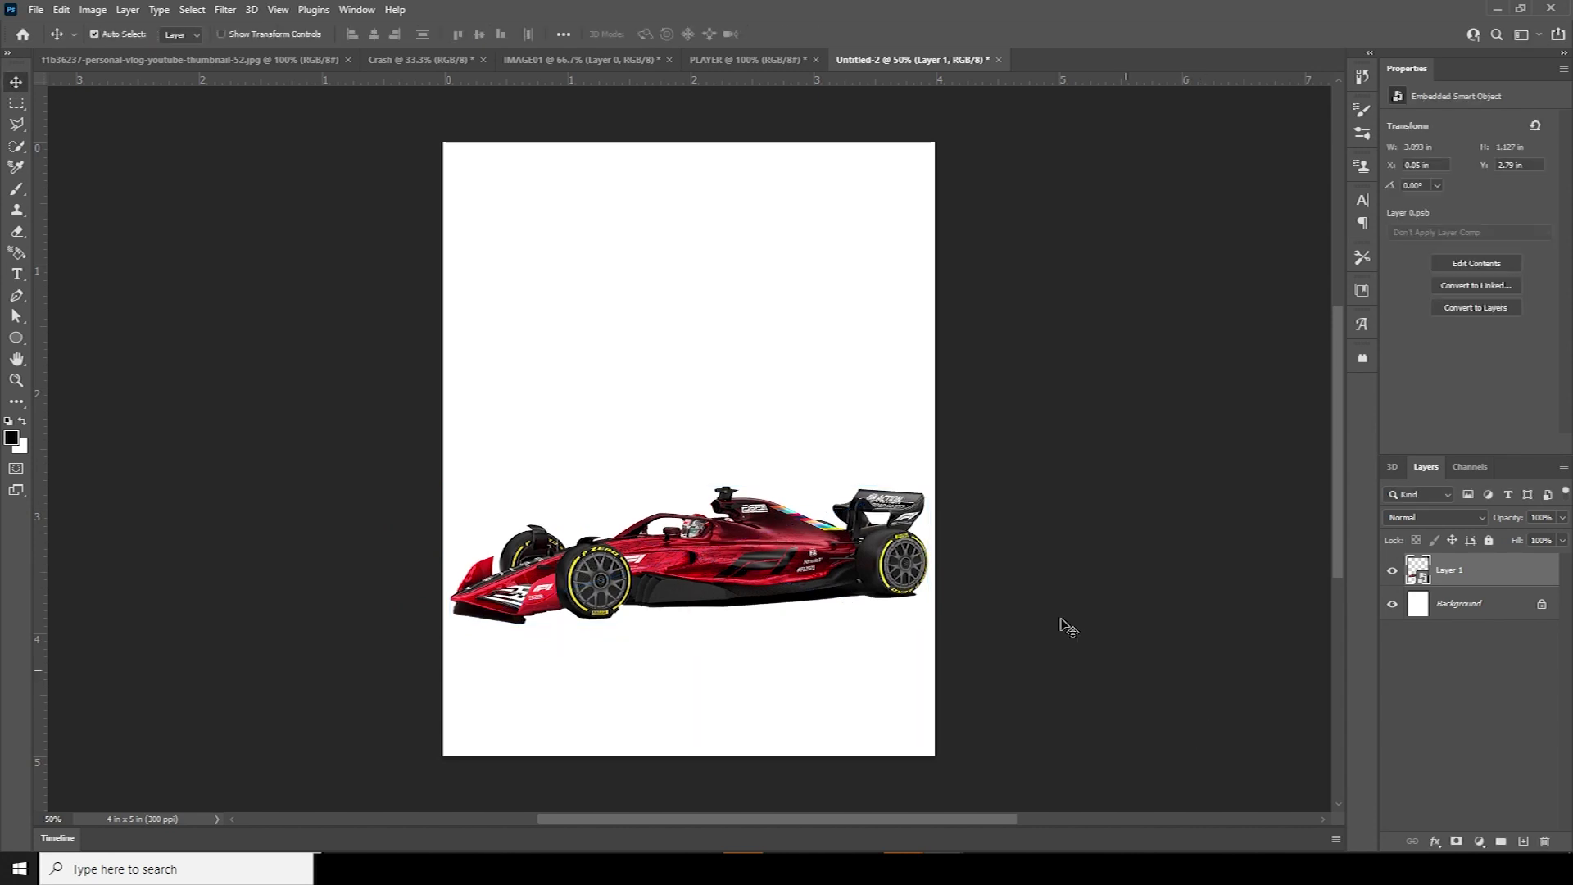
Copy the driver portrait from the PLAYER document into the poster and place its layer beneath the car layer
click(578, 62)
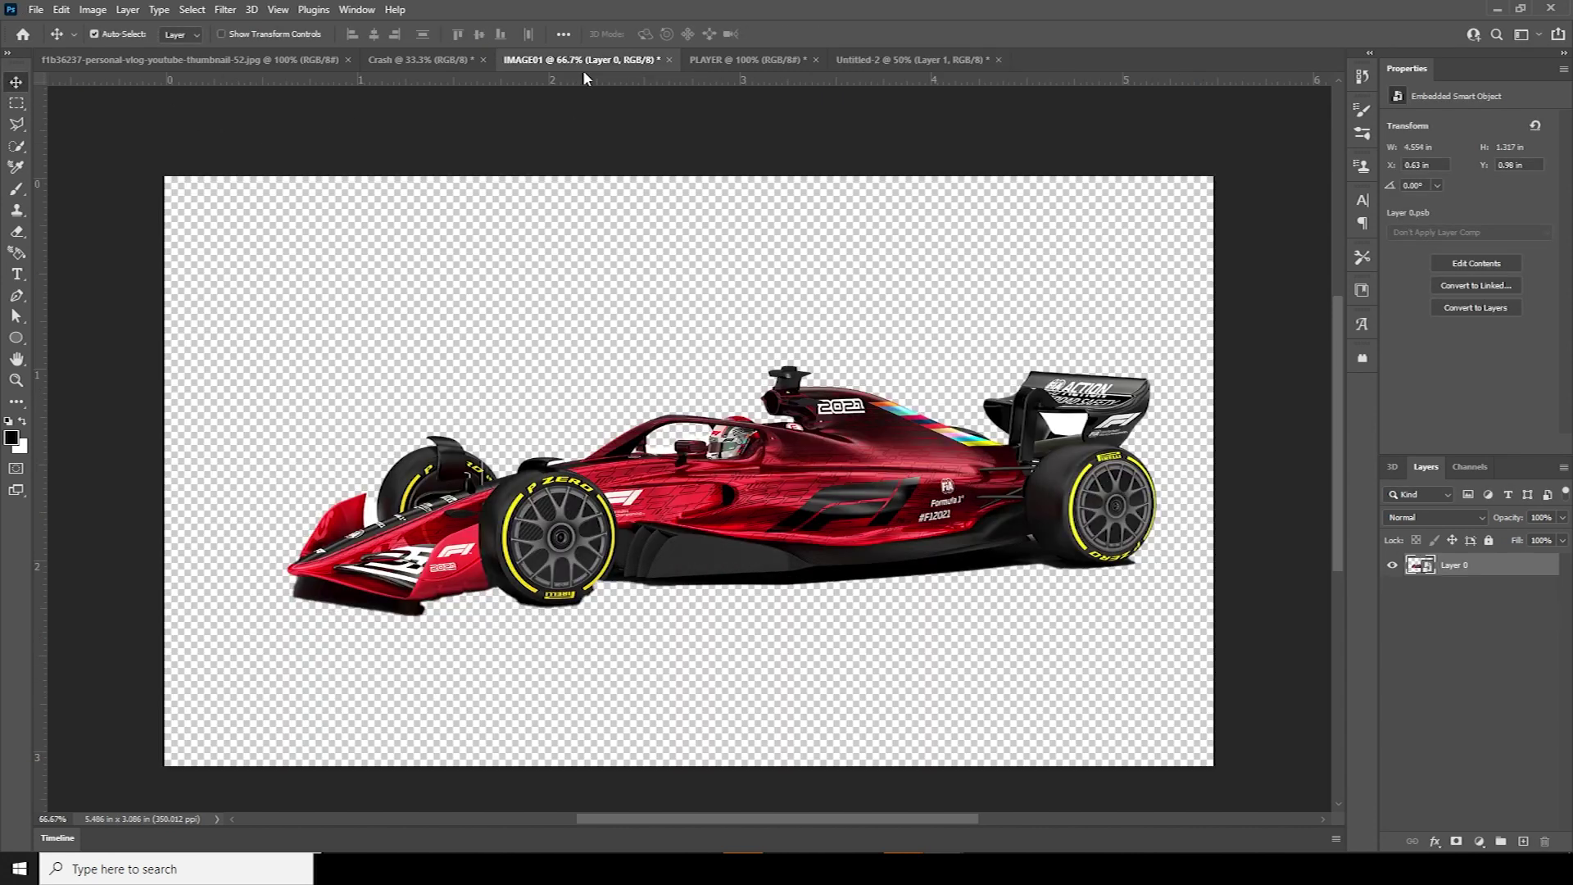
click(762, 61)
drag(706, 442, 714, 389)
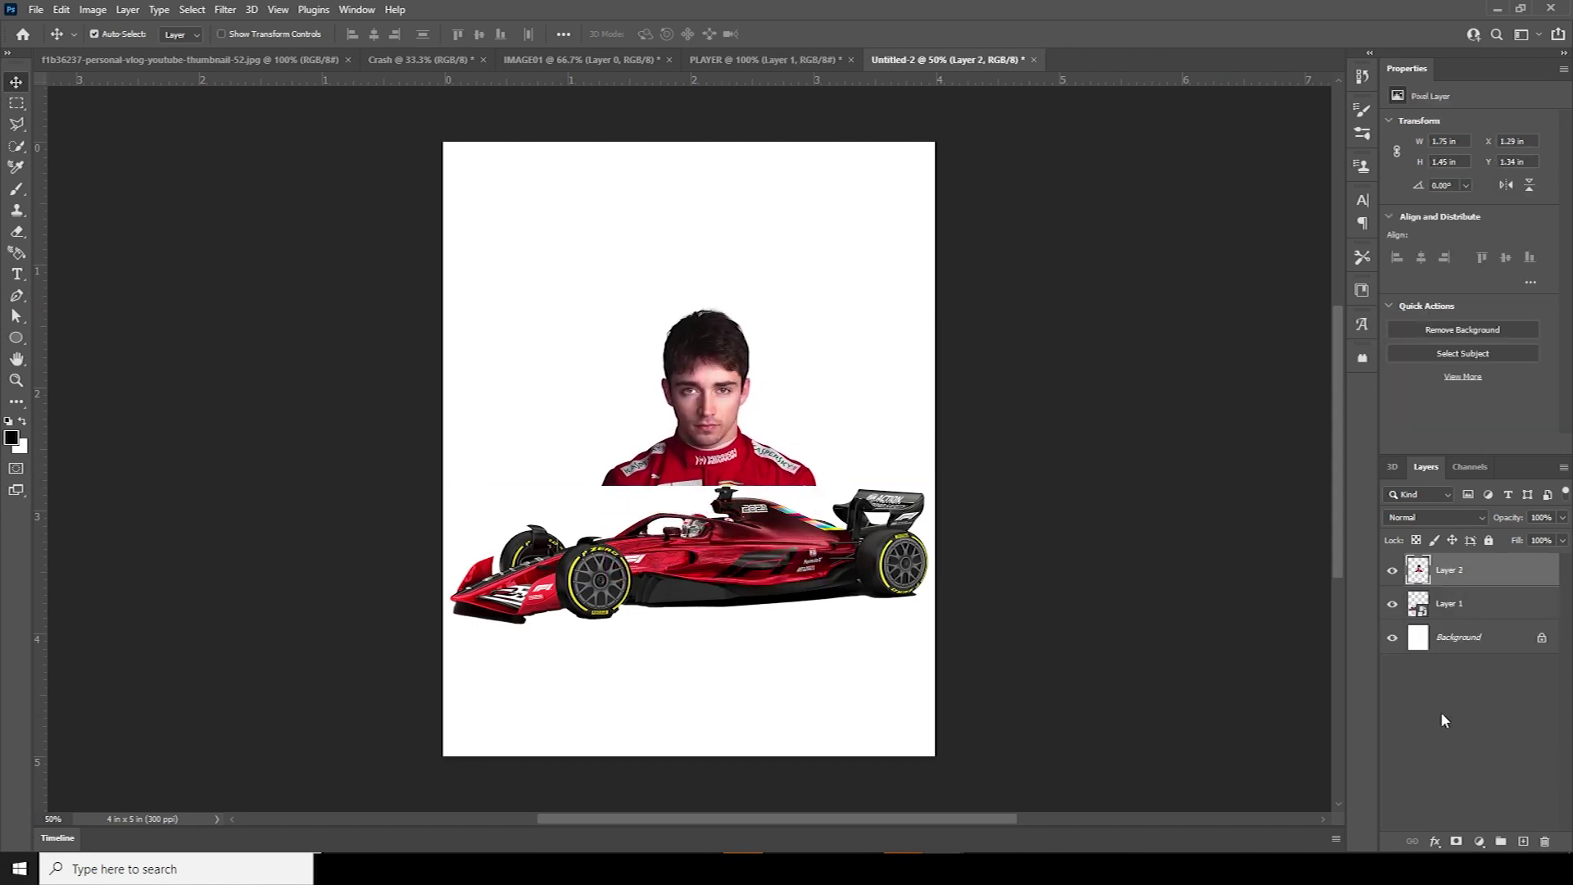
drag(1453, 576, 1464, 625)
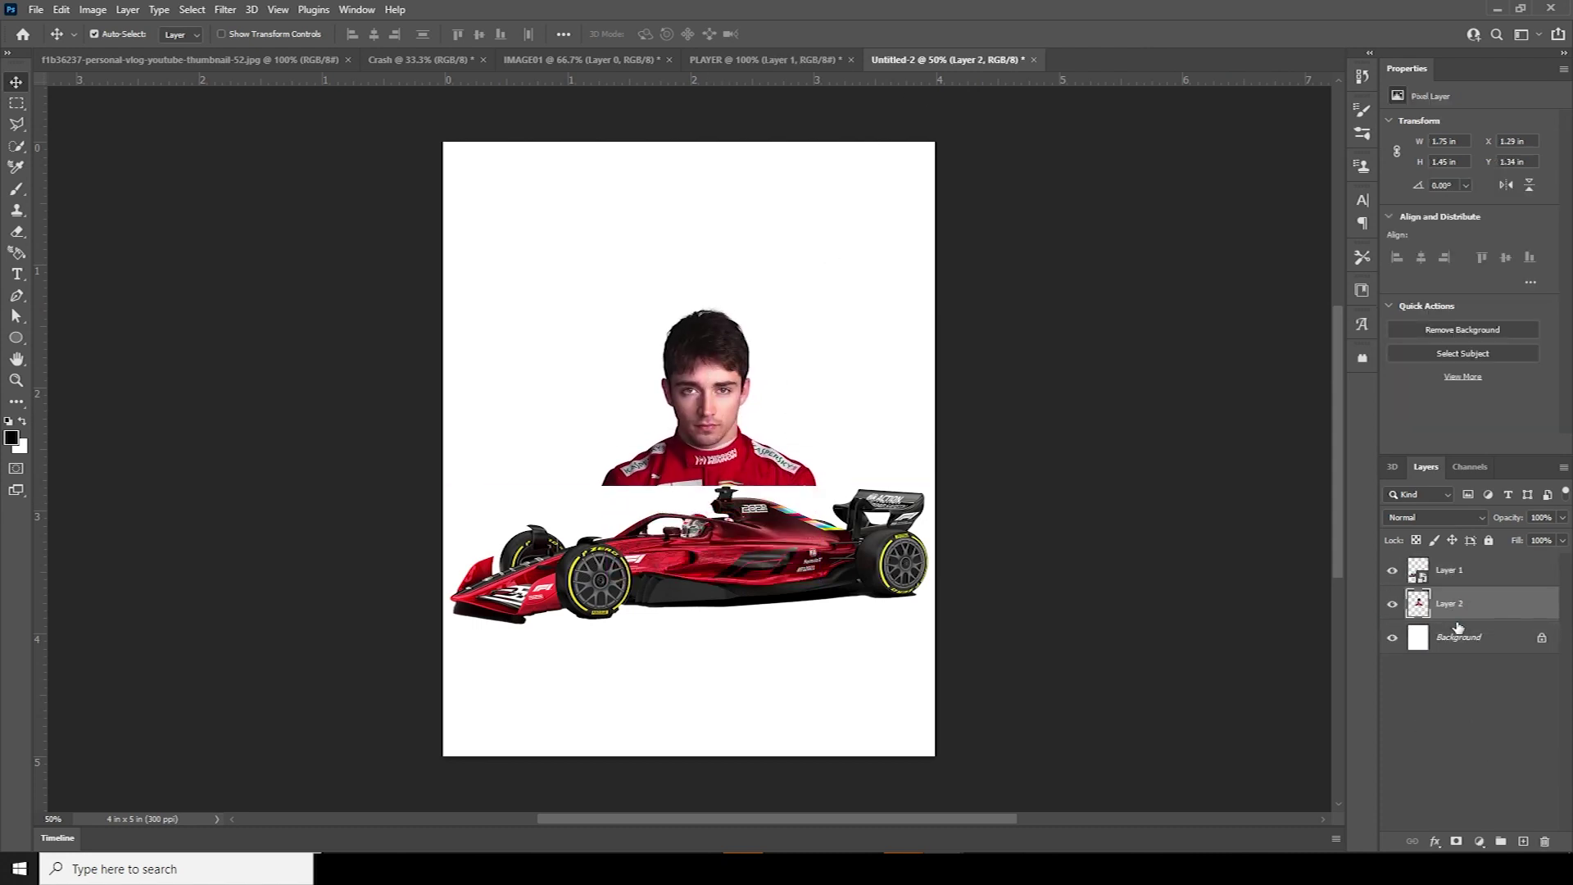
Convert the portrait layer to a smart object and enlarge it to about 4.34 in wide behind the car
right_click(1457, 616)
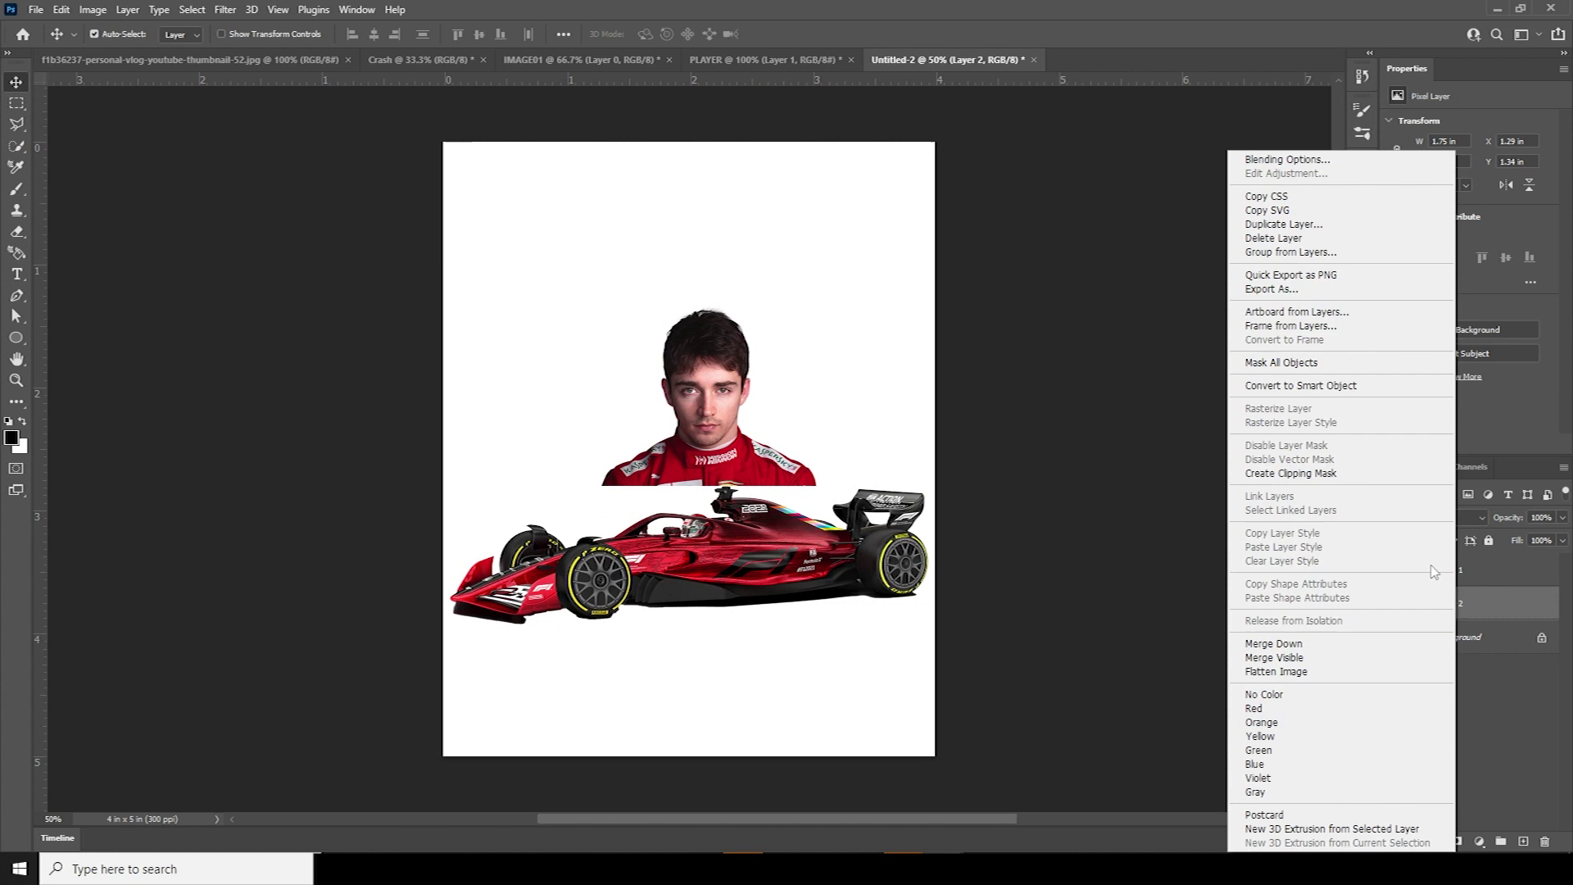
click(1300, 385)
key(ctrl+t)
drag(819, 505, 975, 616)
drag(810, 466, 805, 435)
key(Return)
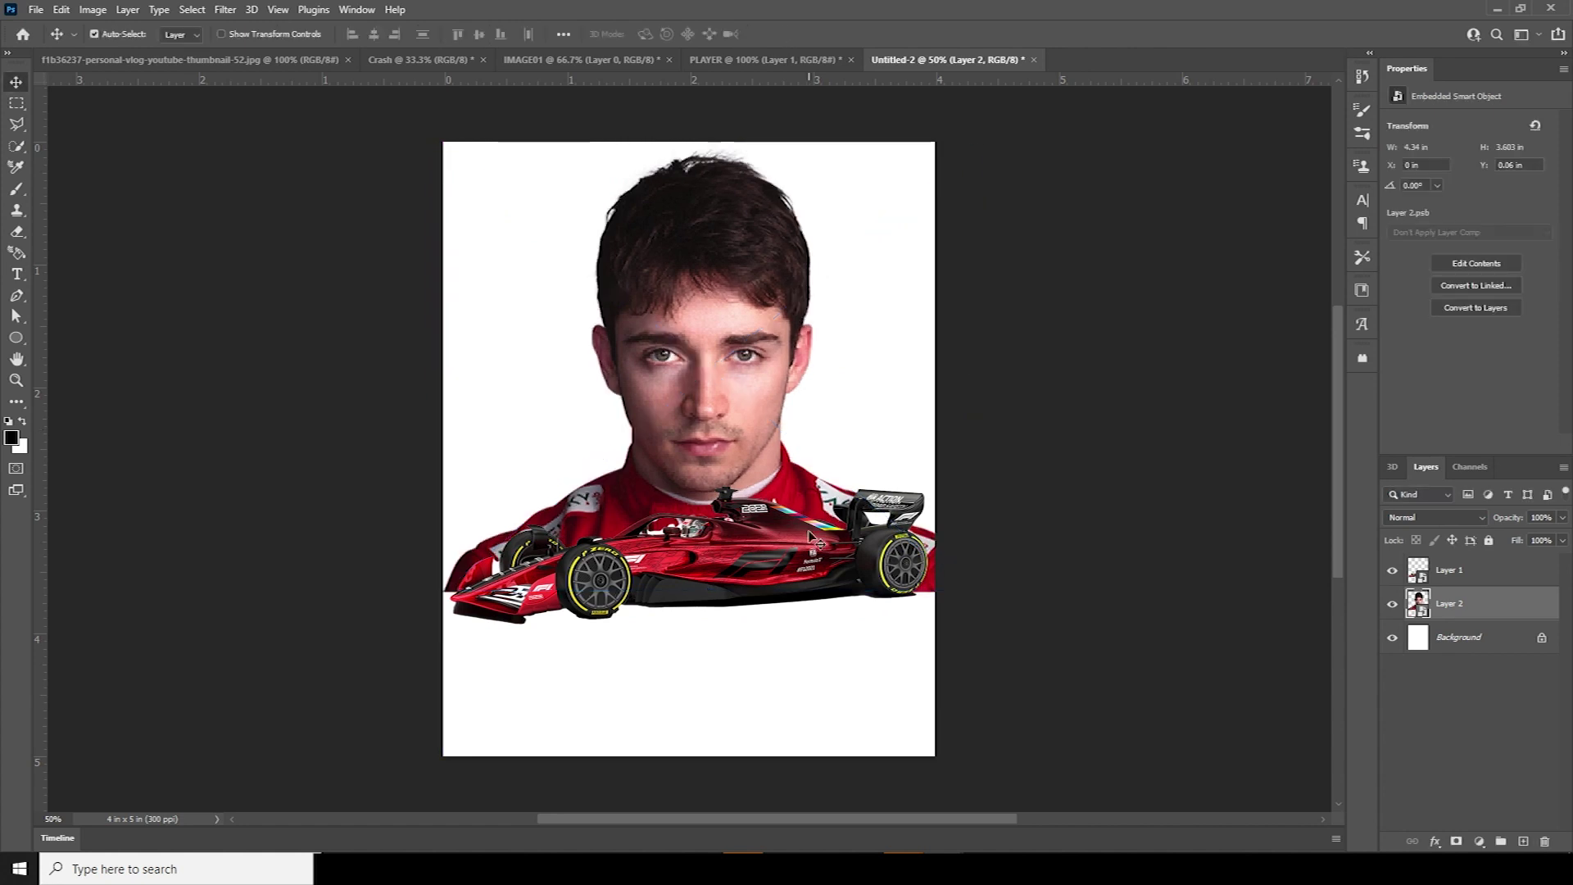
Move the car lower on the canvas to a vertical position of about 3.1 in
drag(772, 574, 769, 605)
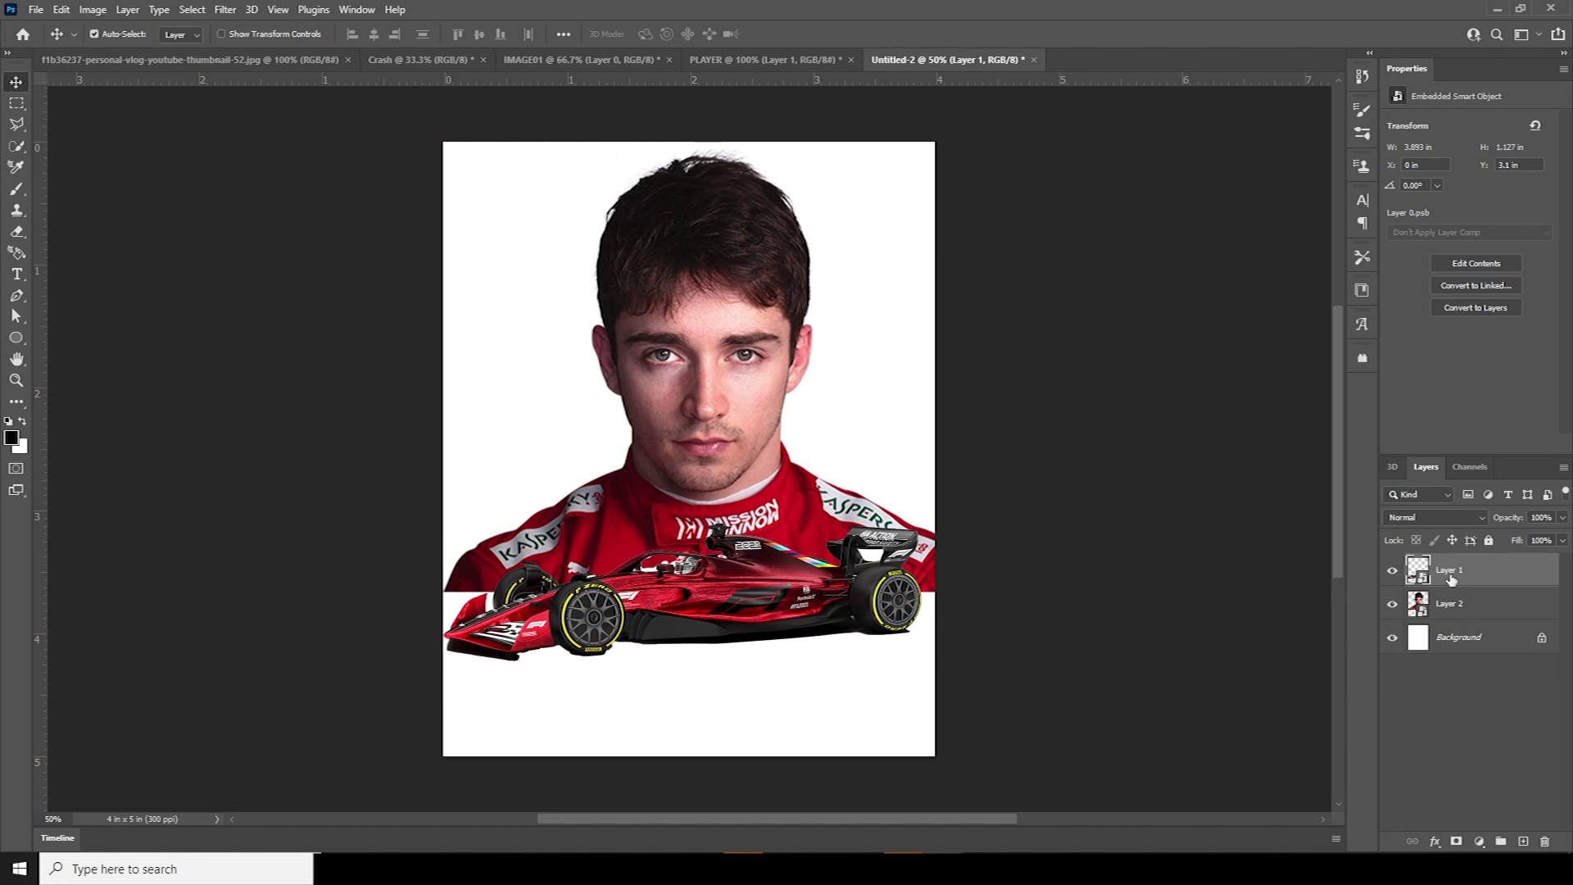
key(ctrl+t)
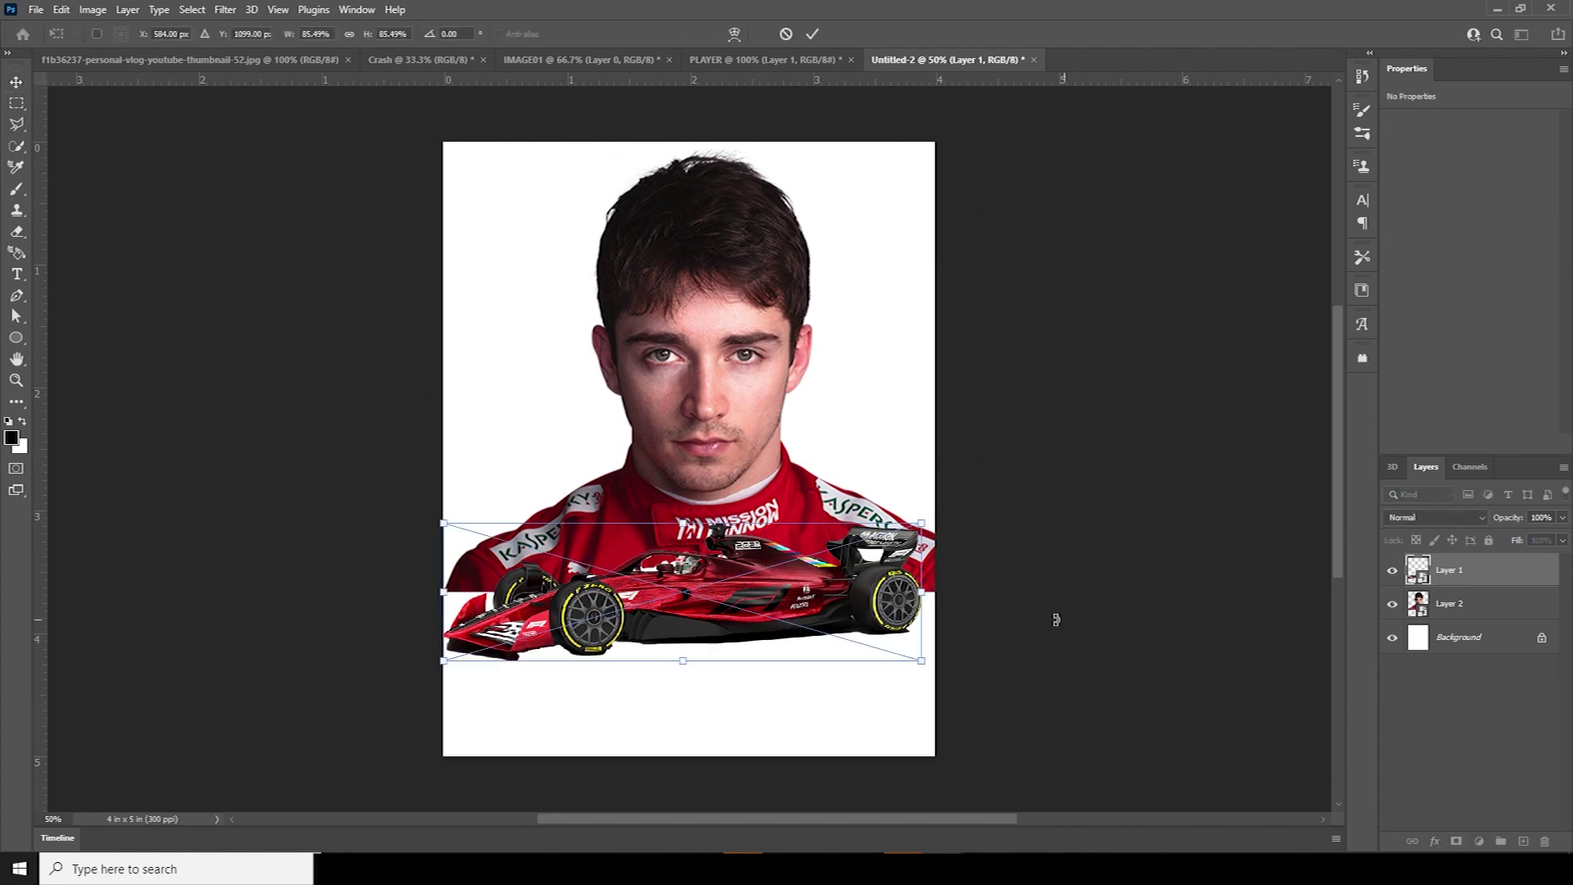
key(Return)
Scale the portrait down to about 3.86 in wide and reposition it above the car
click(1448, 604)
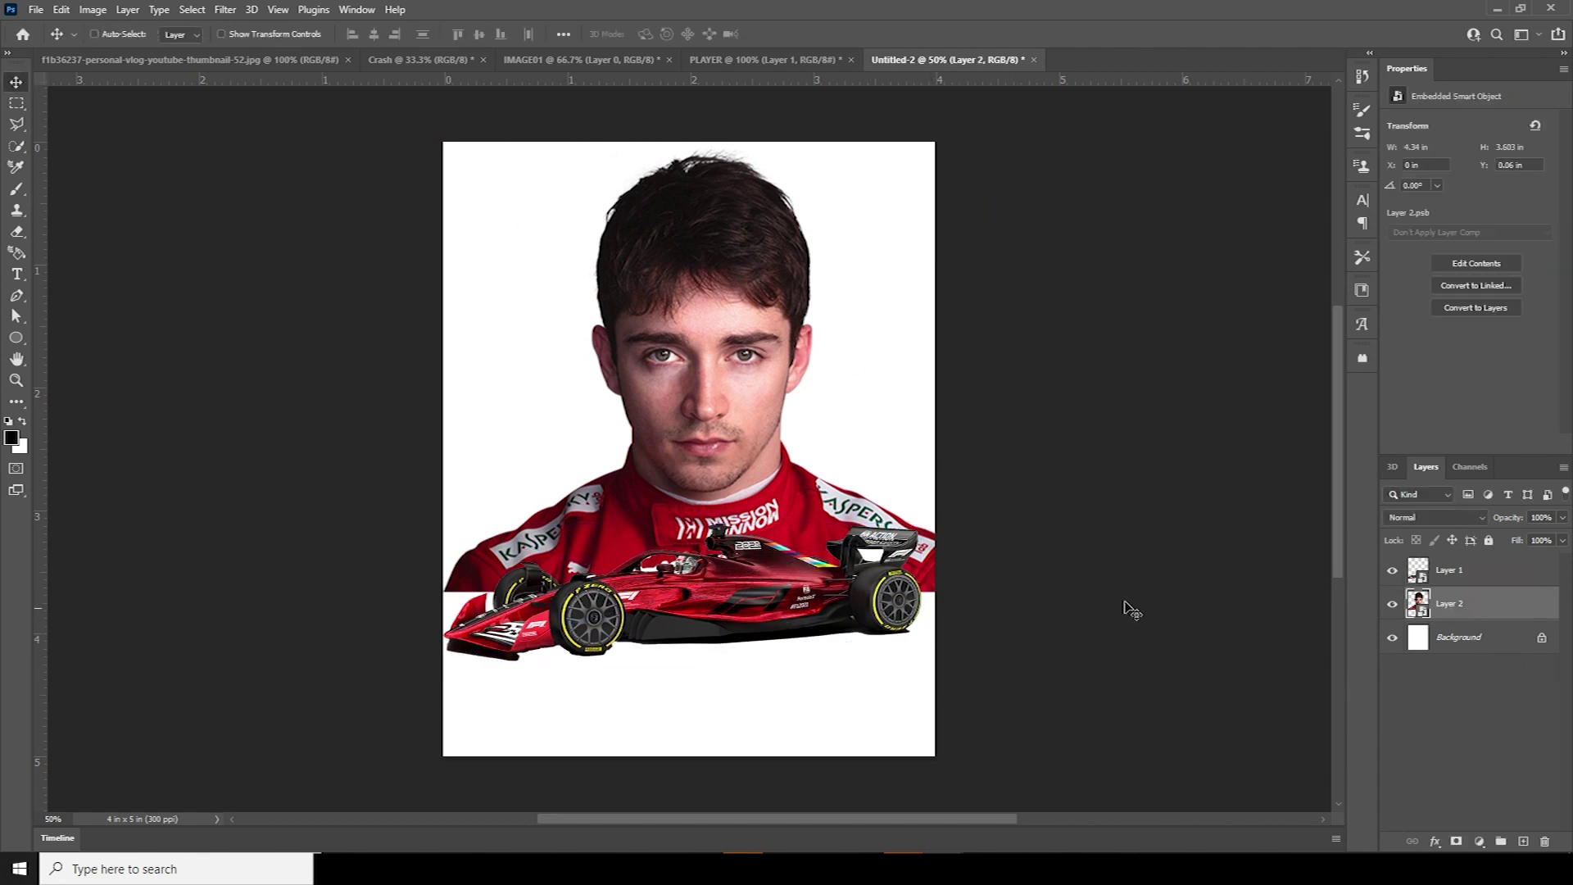
key(ctrl+t)
drag(976, 591, 926, 559)
drag(782, 479, 793, 475)
key(Return)
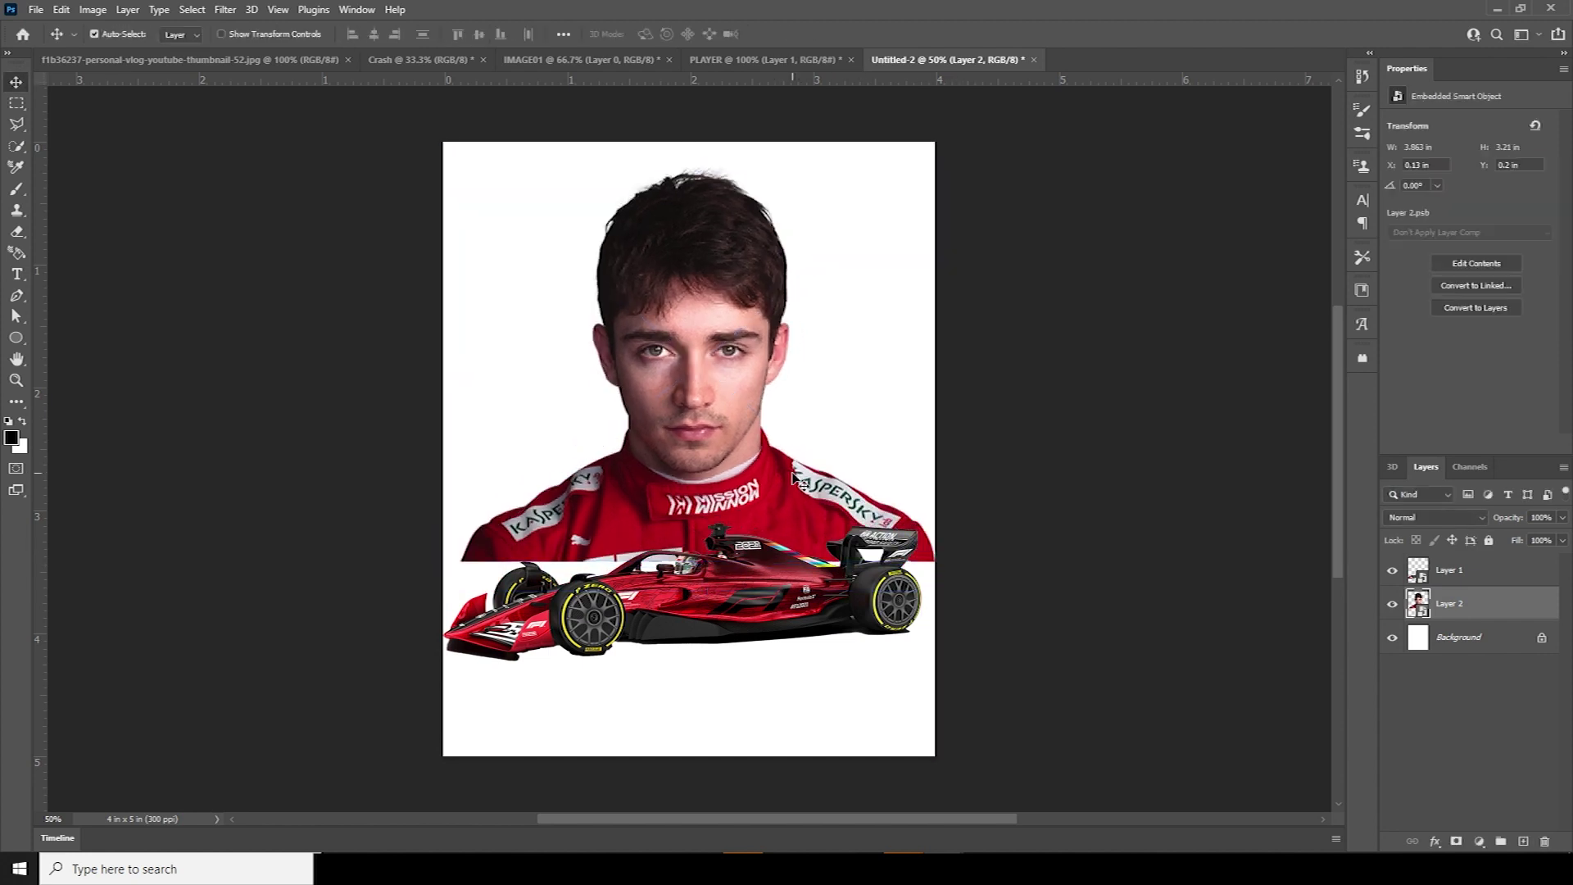
Group the portrait layer and rename the group "ijmage holder"
key(ctrl)
key(ctrl+g)
double_click(1467, 597)
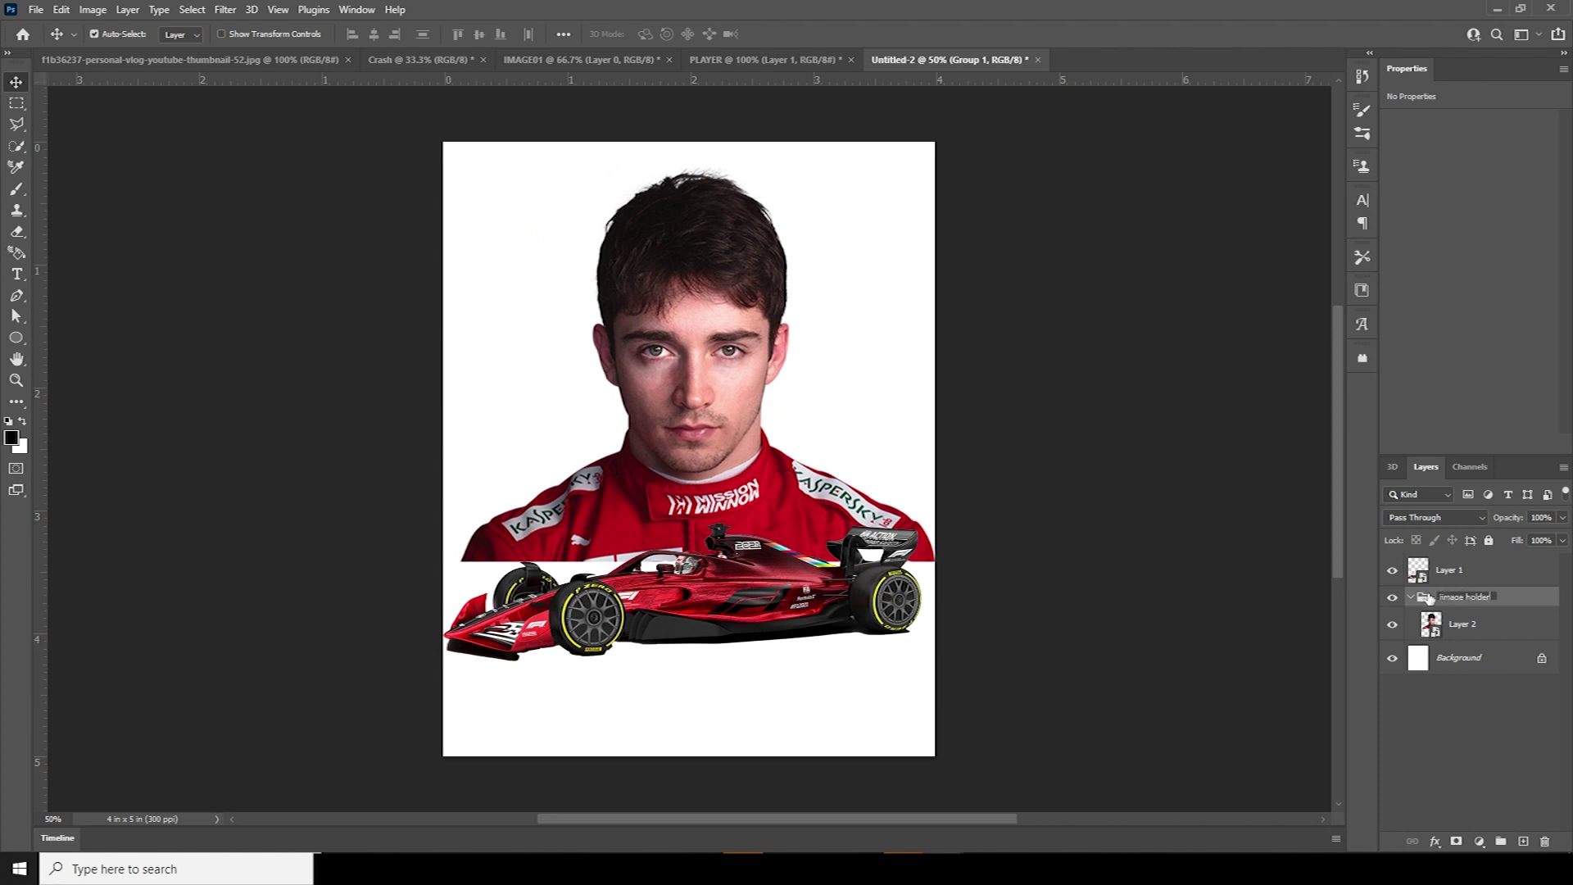
key(Return)
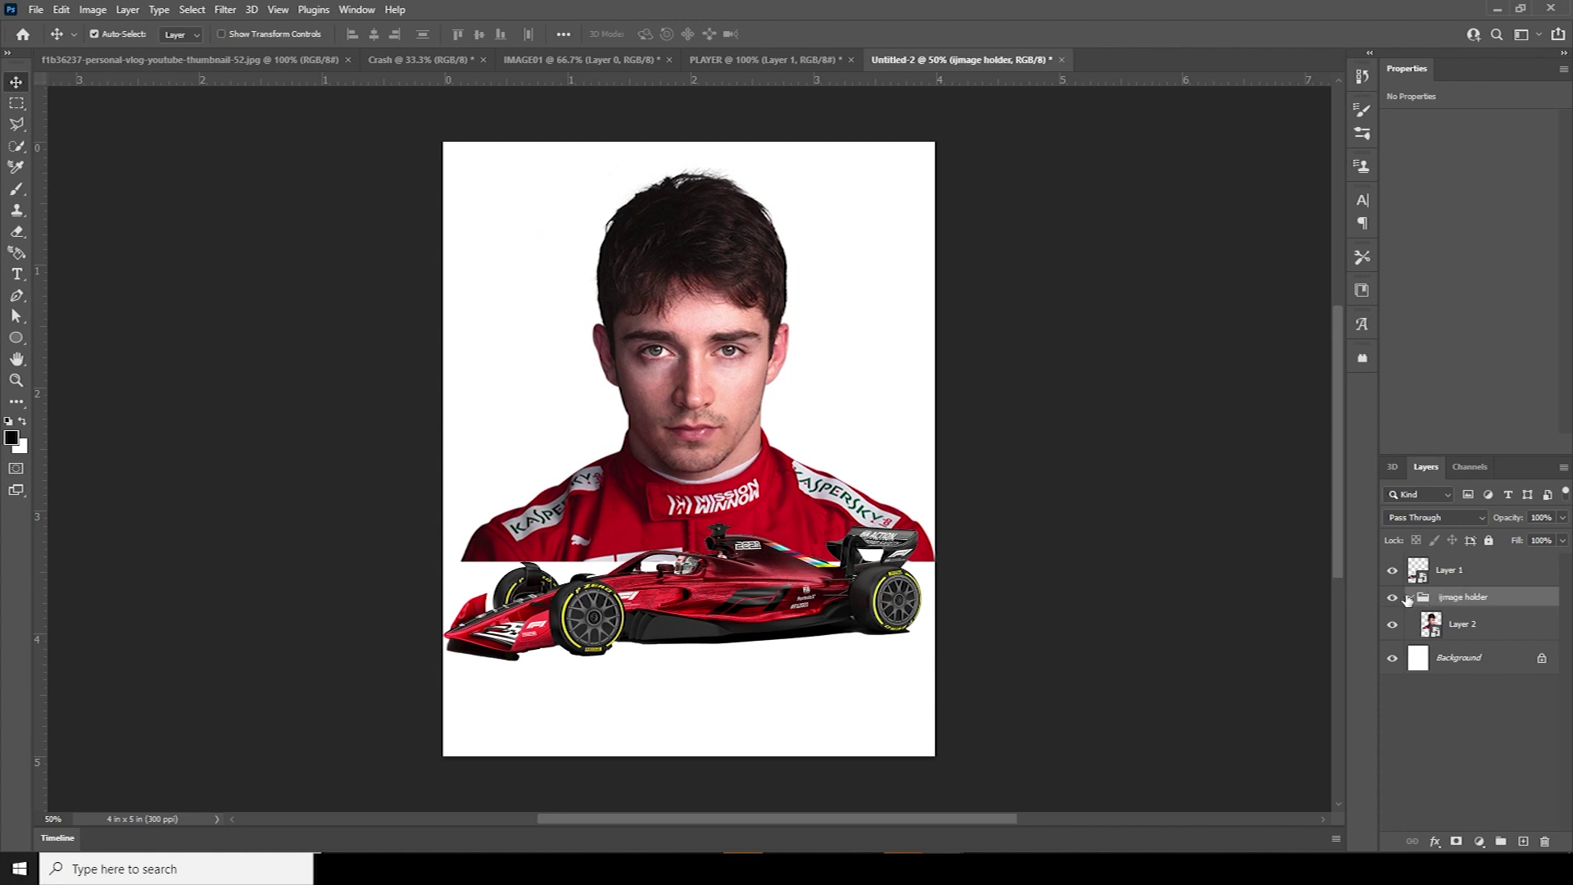
Add a layer mask to the portrait group and choose a textured brush from the grunge presets for painting on it
click(1455, 842)
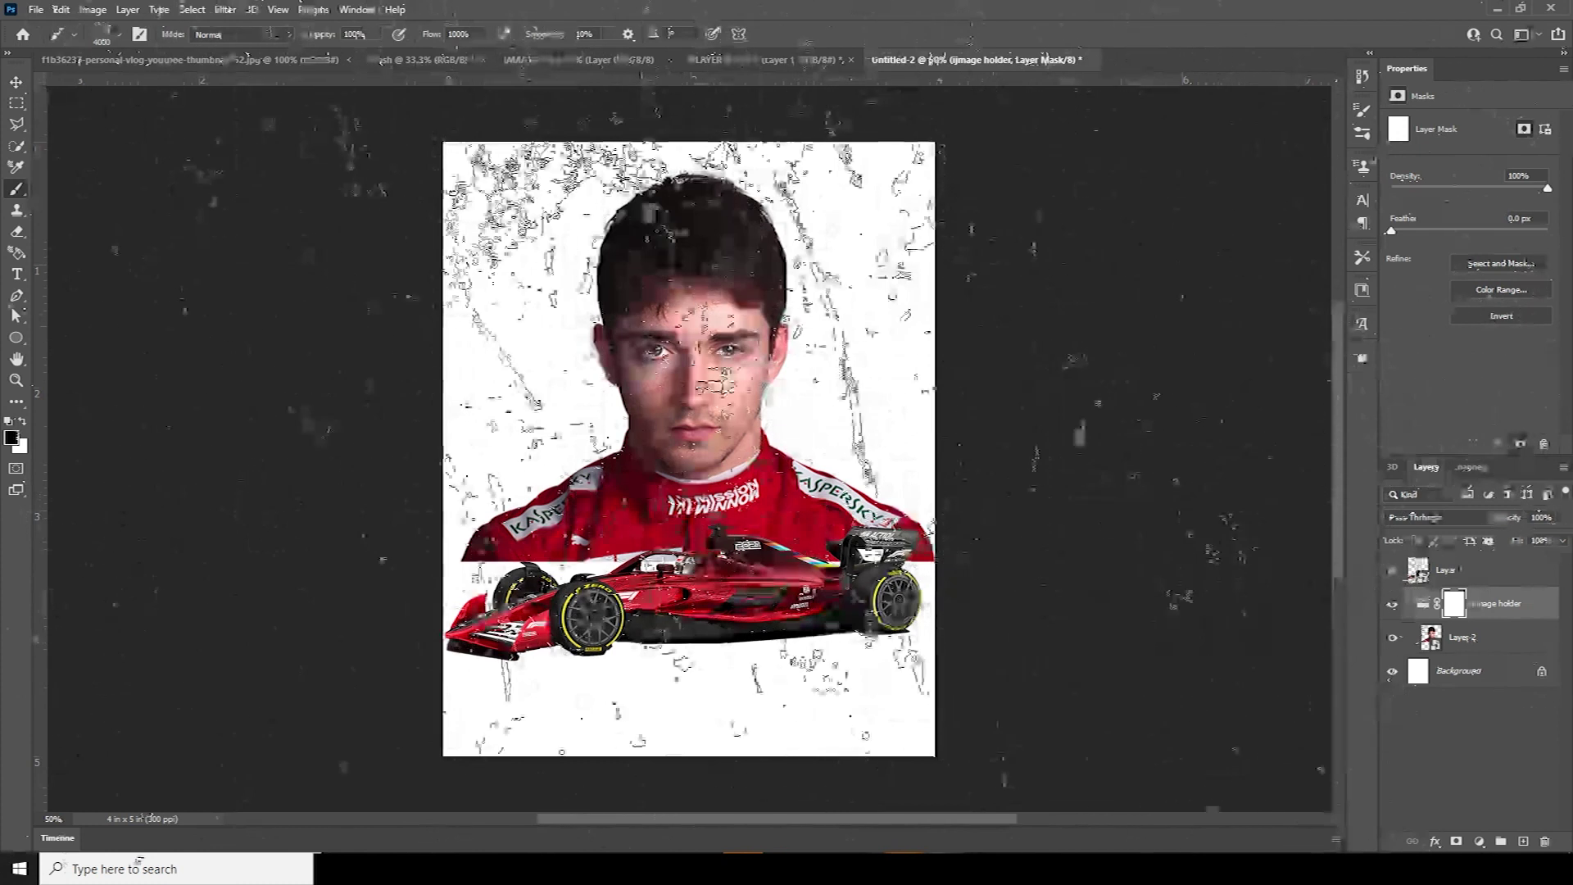
click(104, 34)
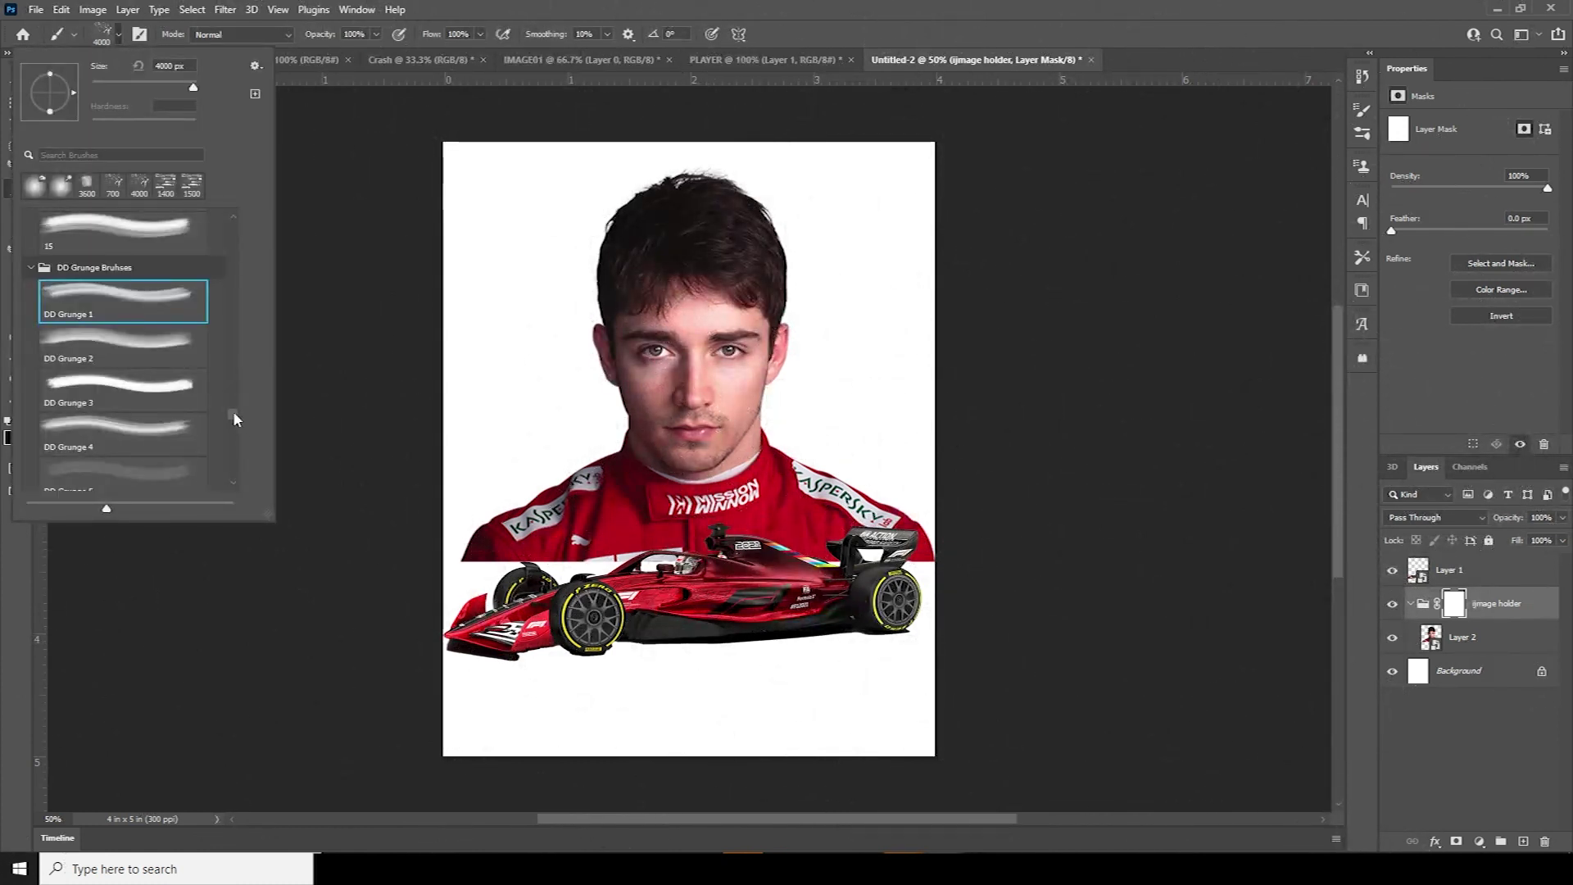
drag(233, 419, 235, 436)
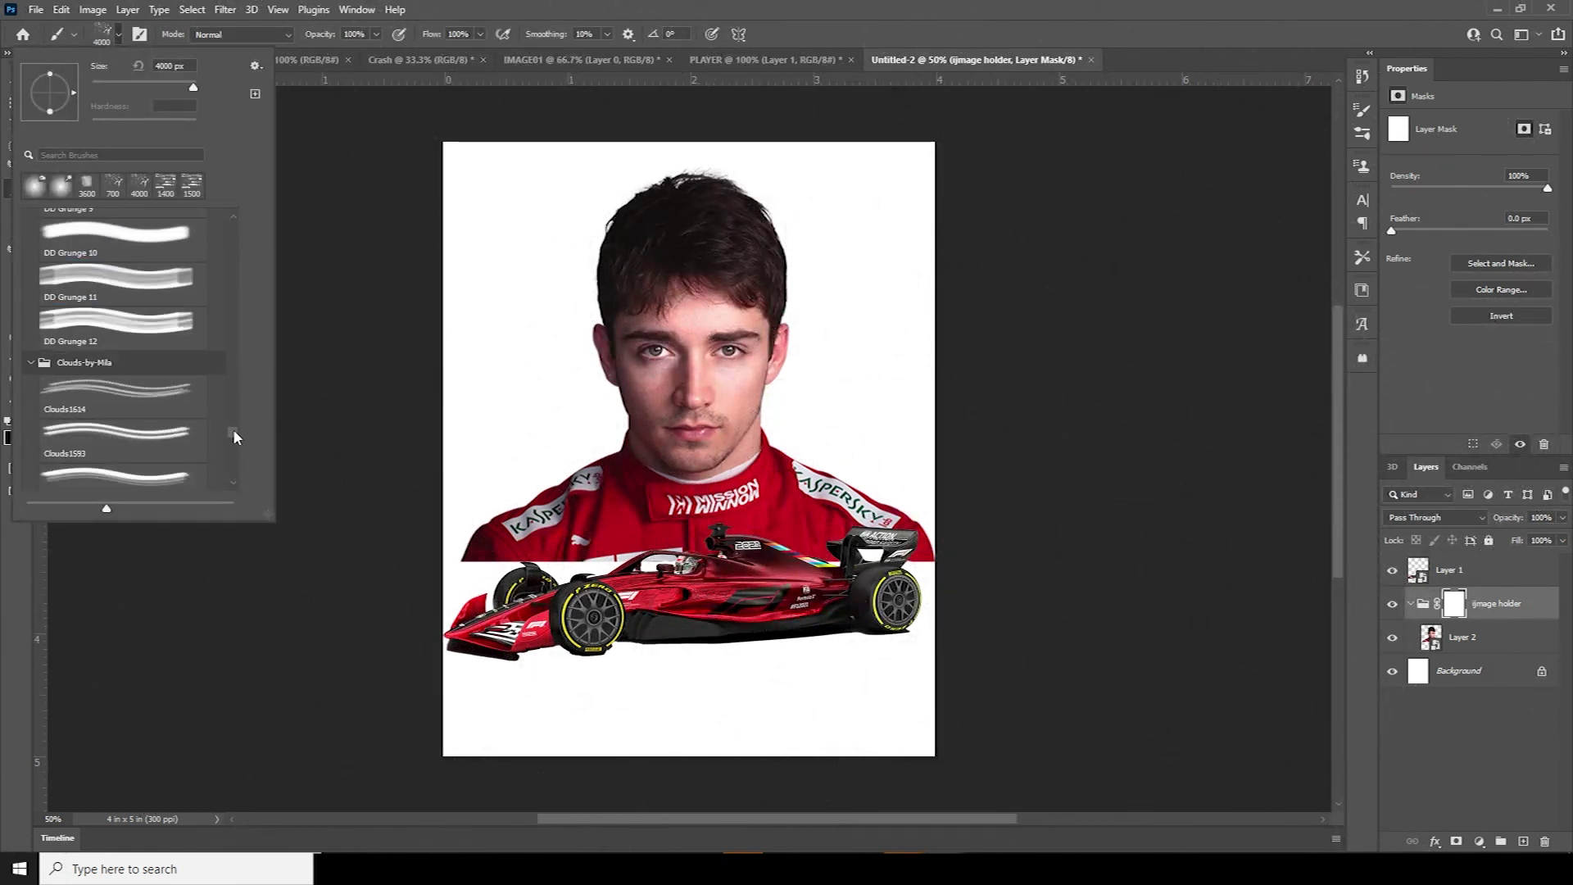
click(170, 326)
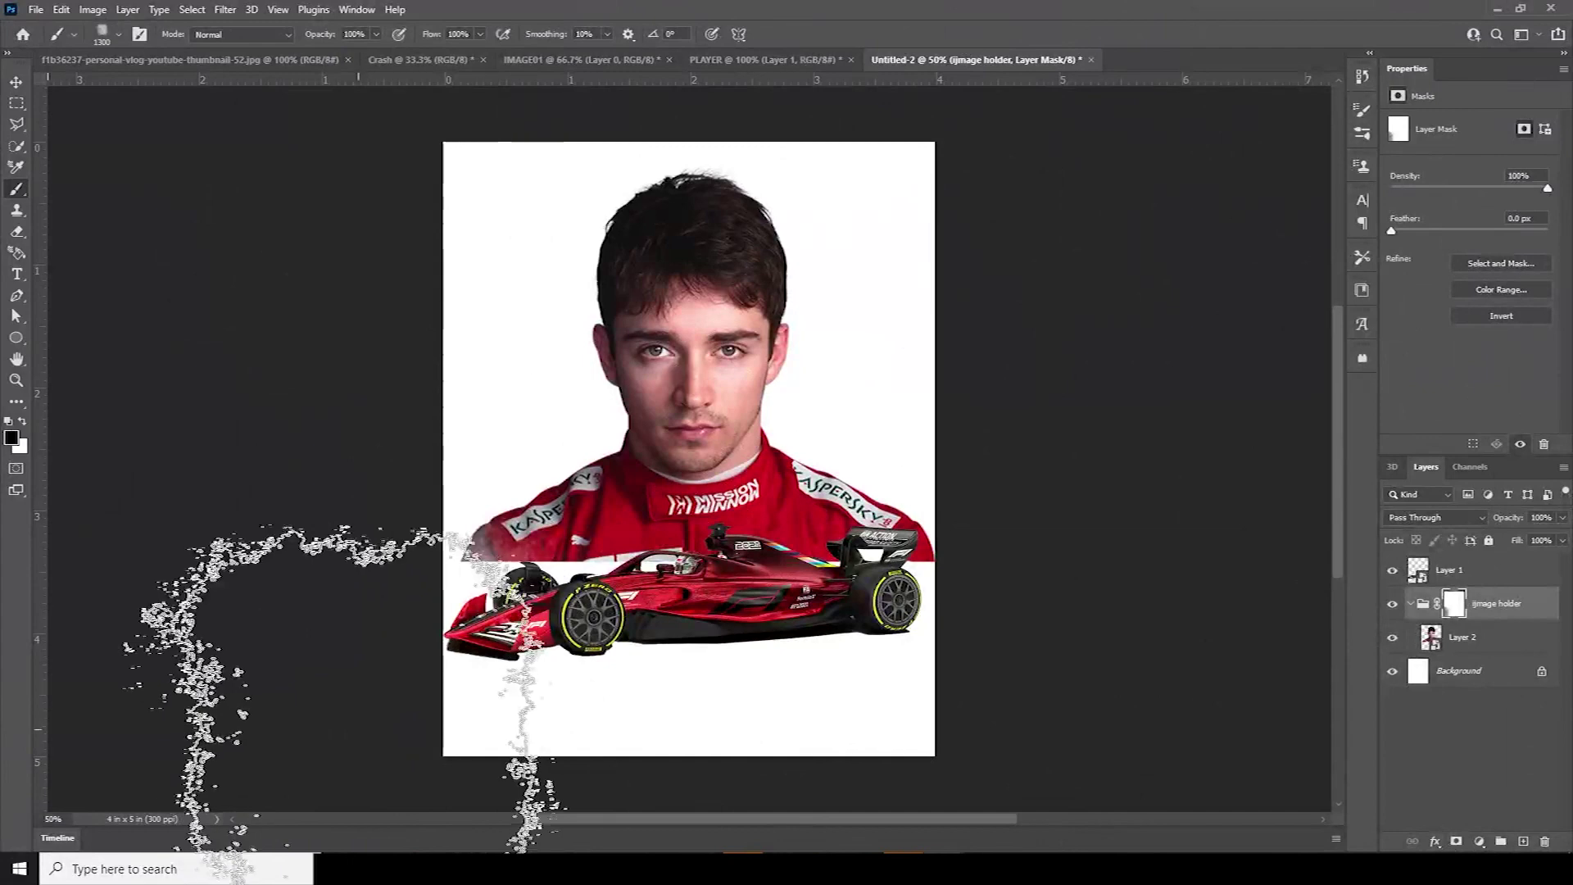
Paint black on the group mask to fade the portrait's lower edge behind the car, reducing the brush from 1300 to 700 px
drag(467, 532, 566, 540)
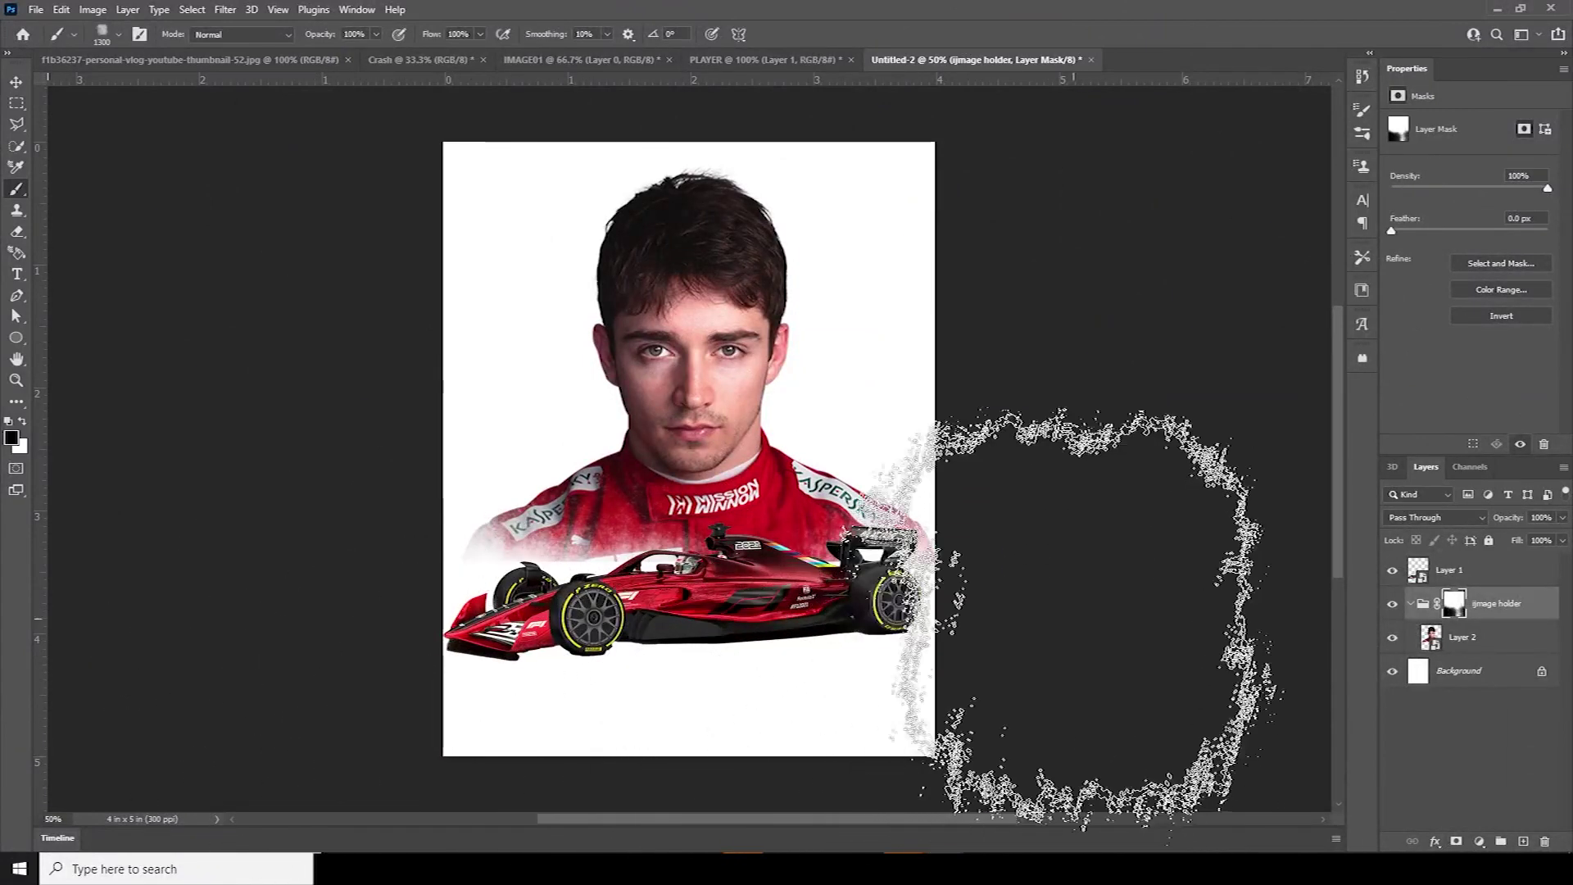
key(bracketleft)
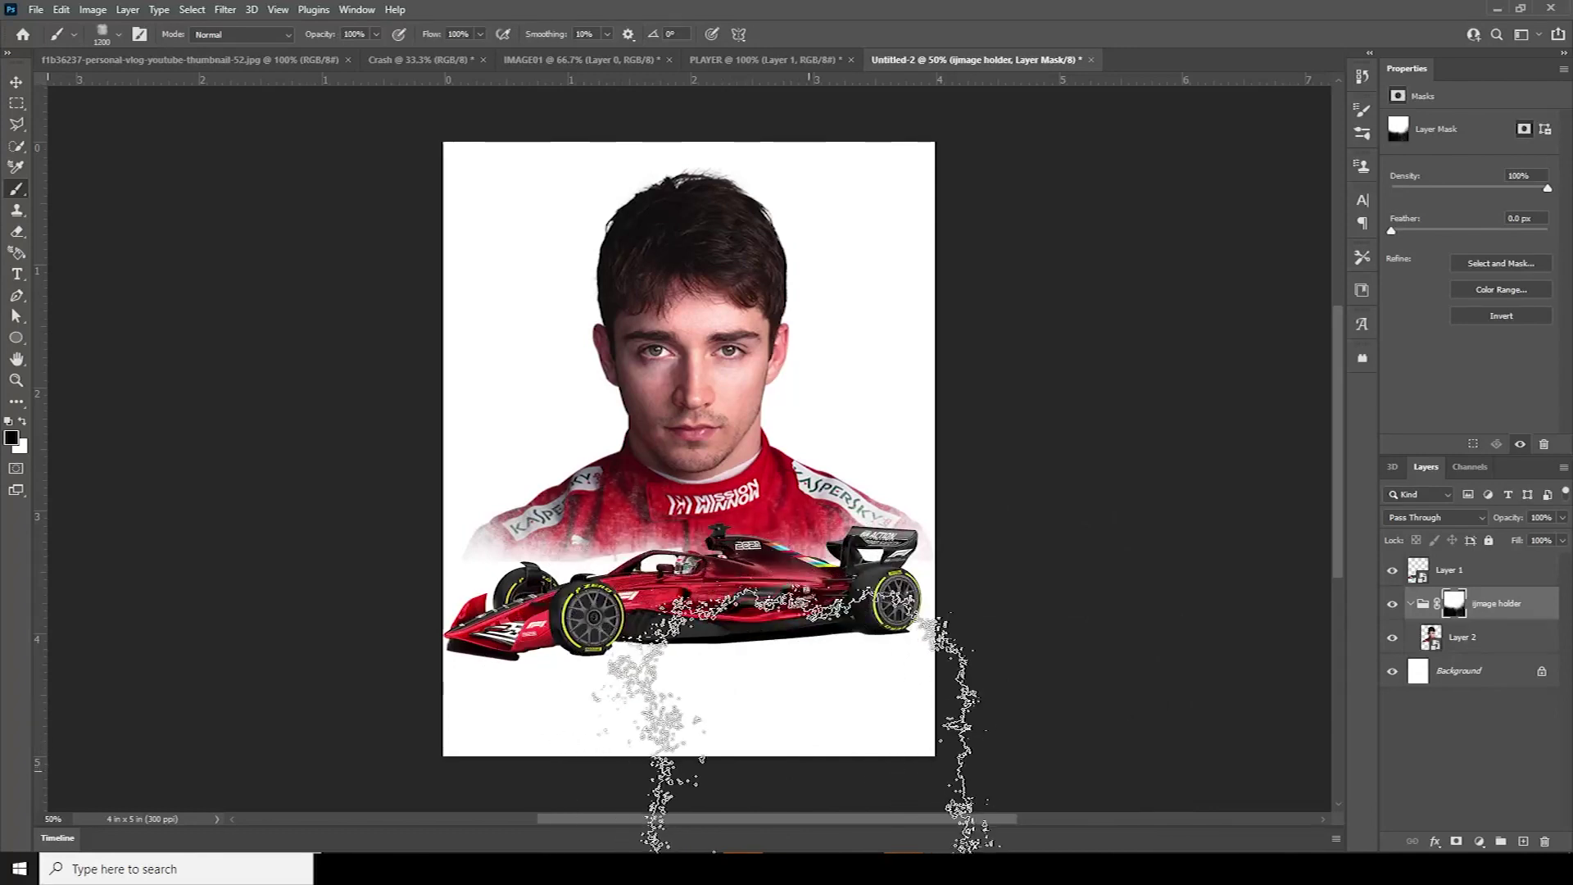
key(bracketleft)
key(bracketleft)
key(bracketleft)
key(bracketleft)
key(bracketleft)
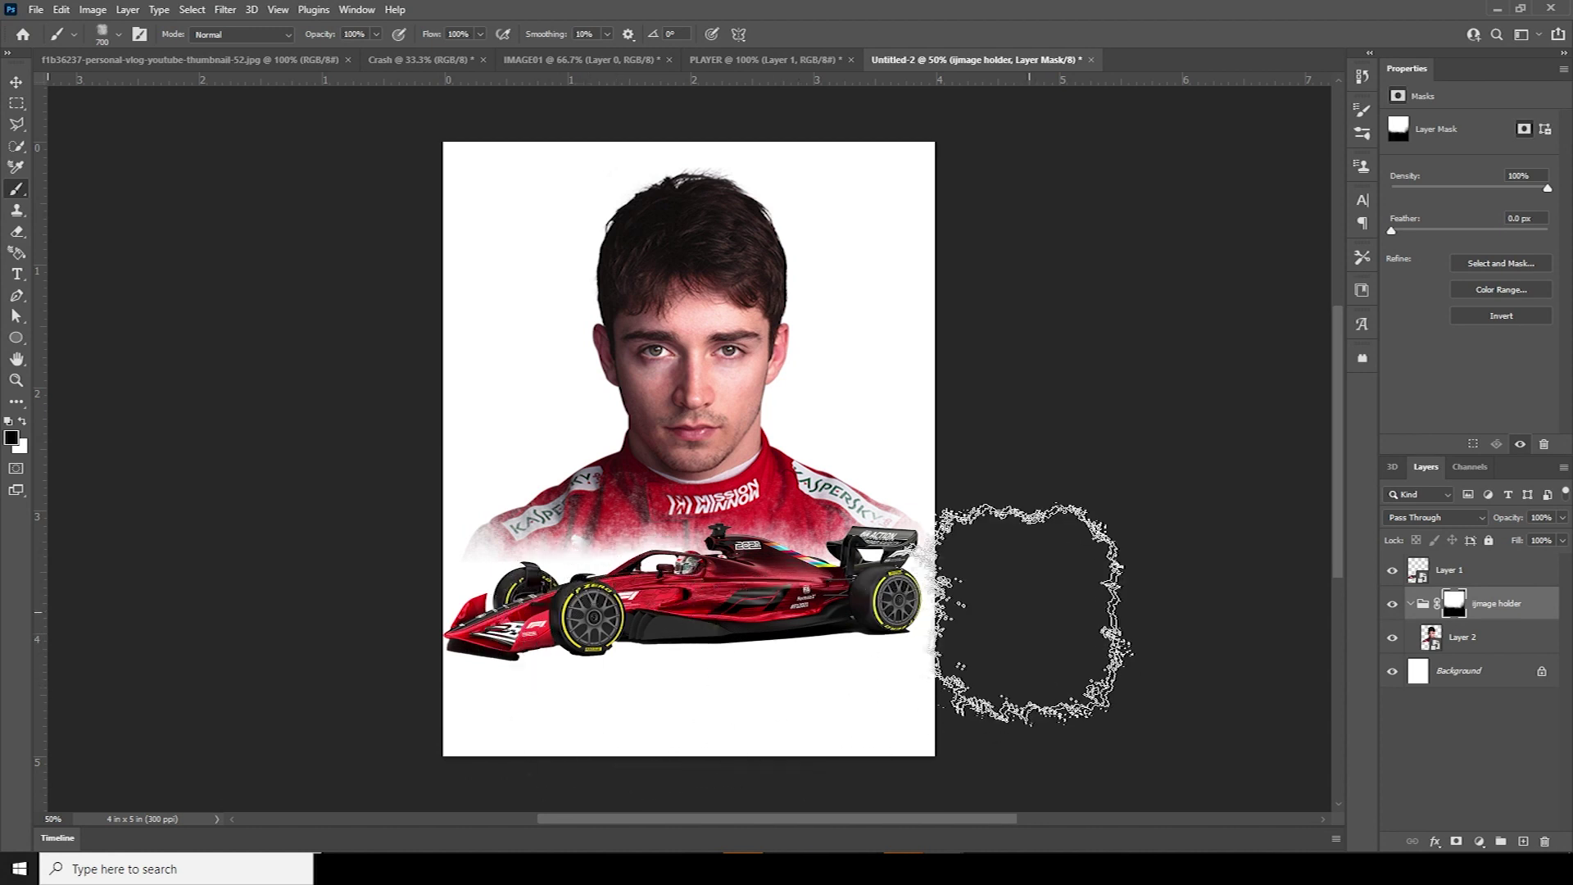
Add a Gradient Fill layer directly above the background using the Purple_05 preset and the Radial style
click(16, 83)
click(1471, 675)
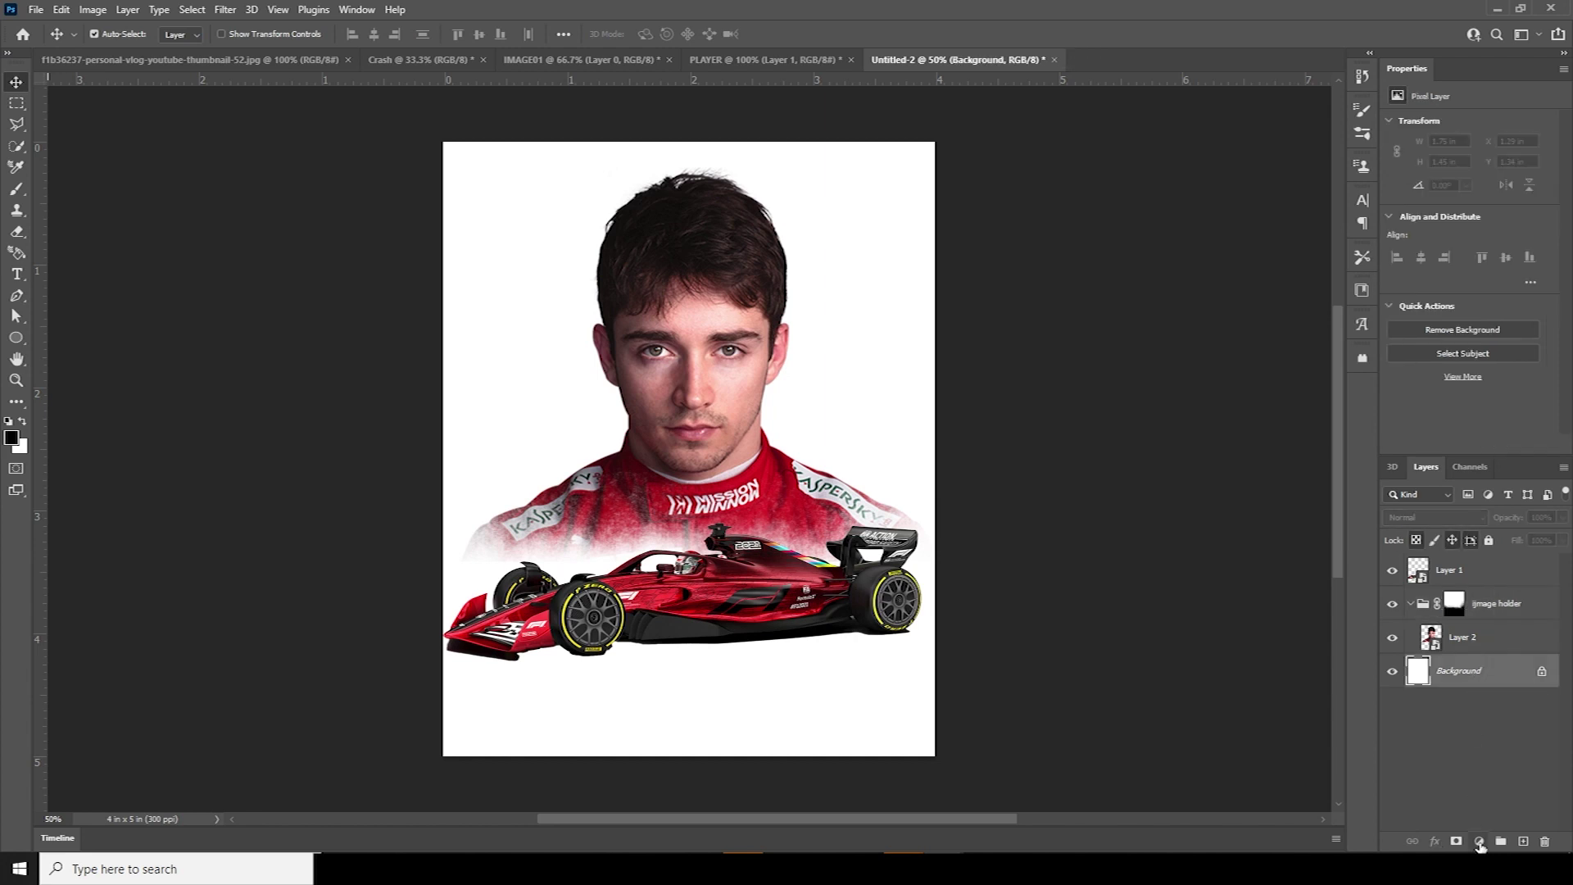
click(1478, 844)
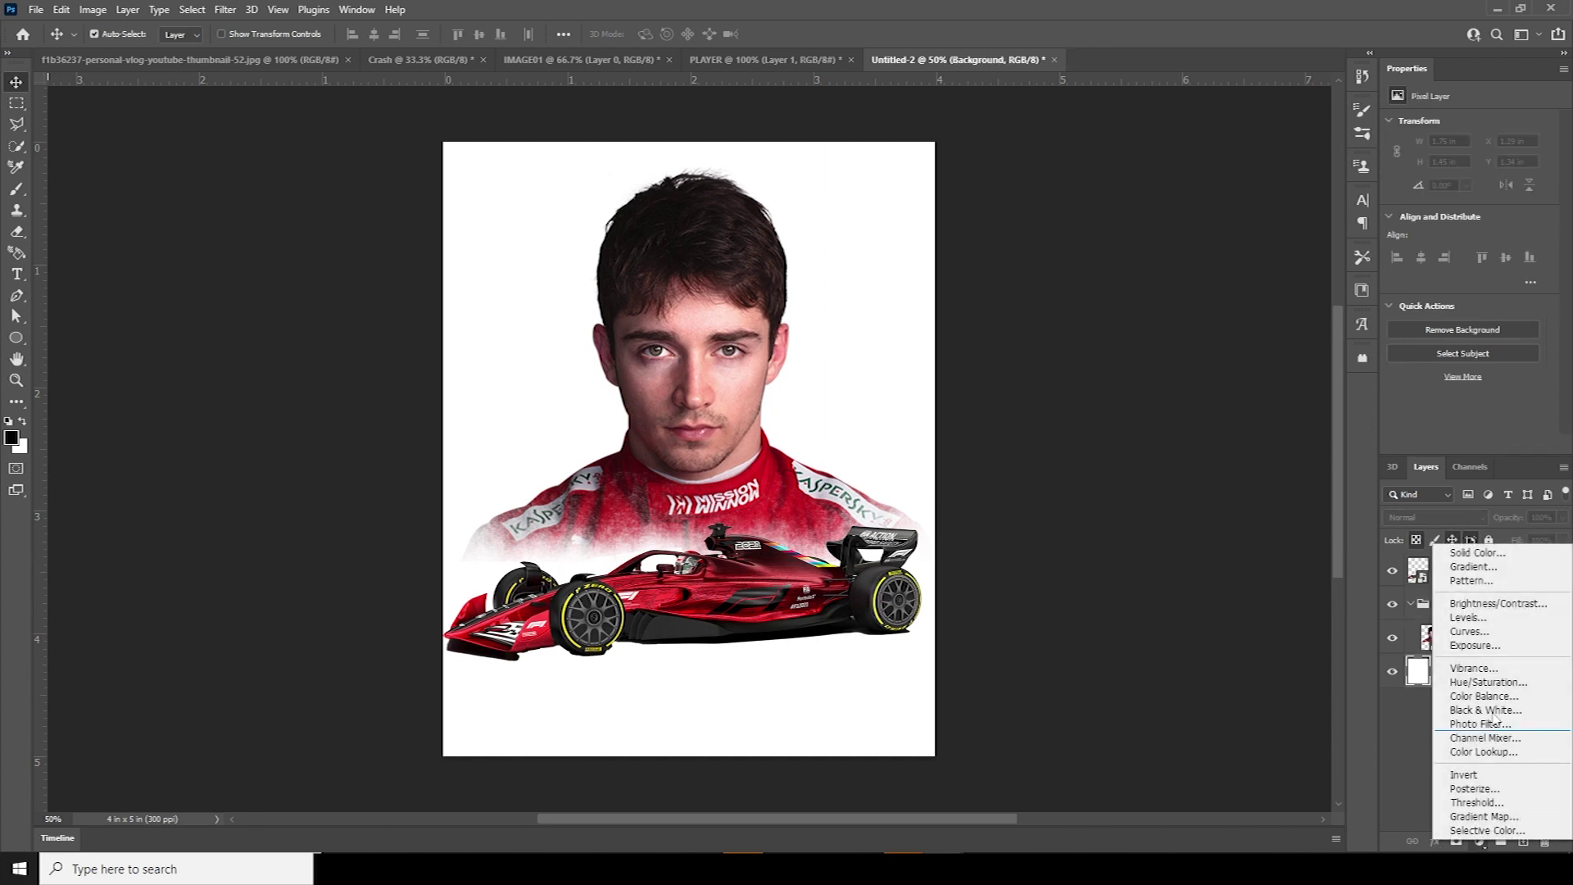
click(1482, 572)
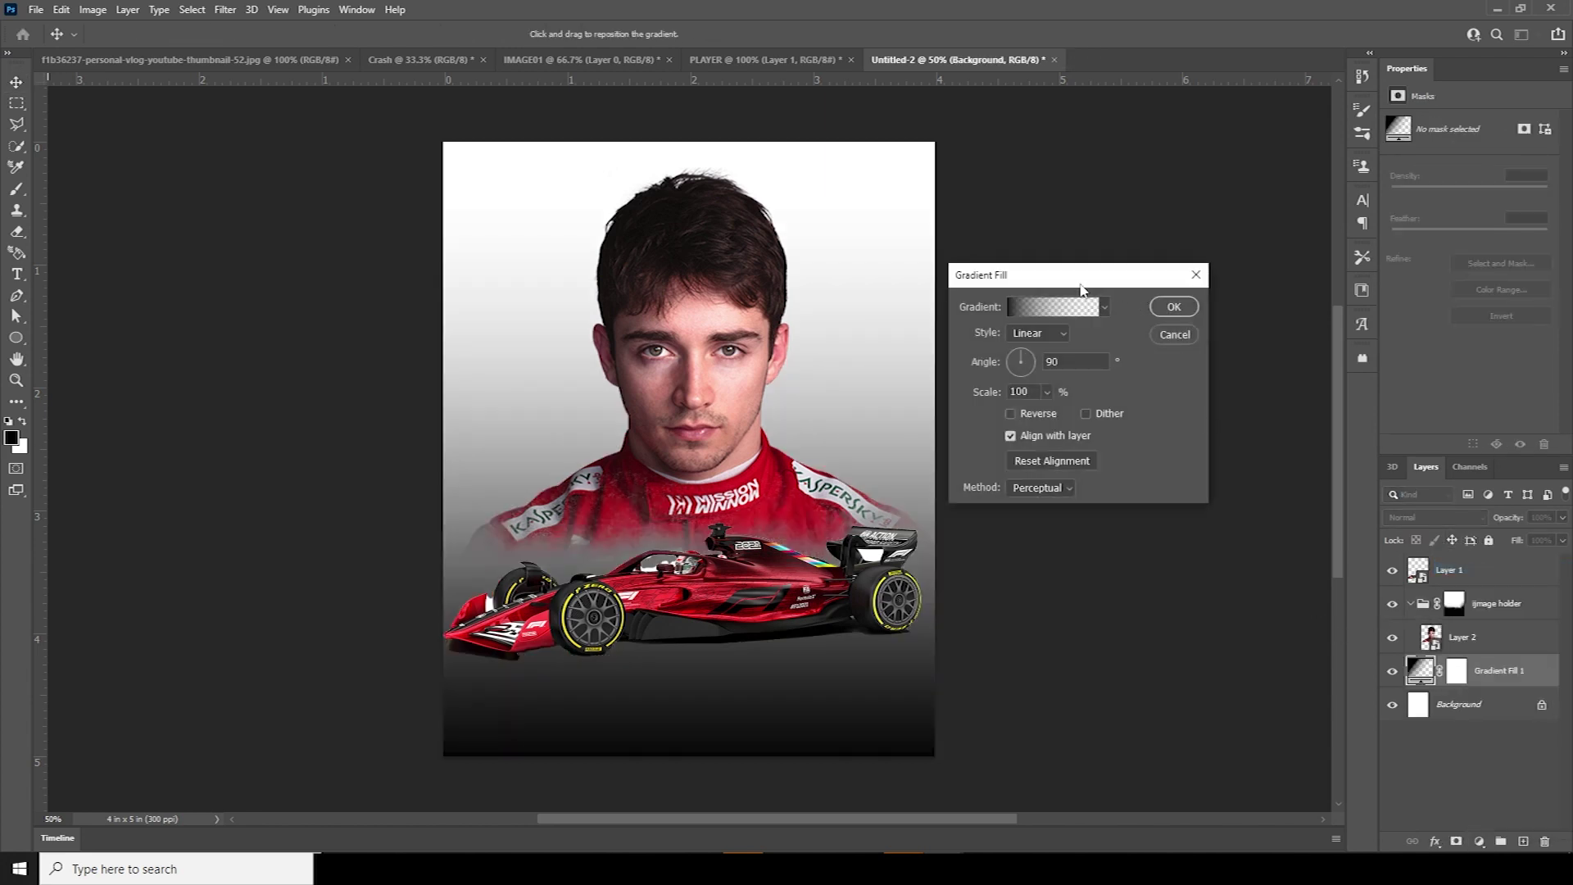
click(1104, 308)
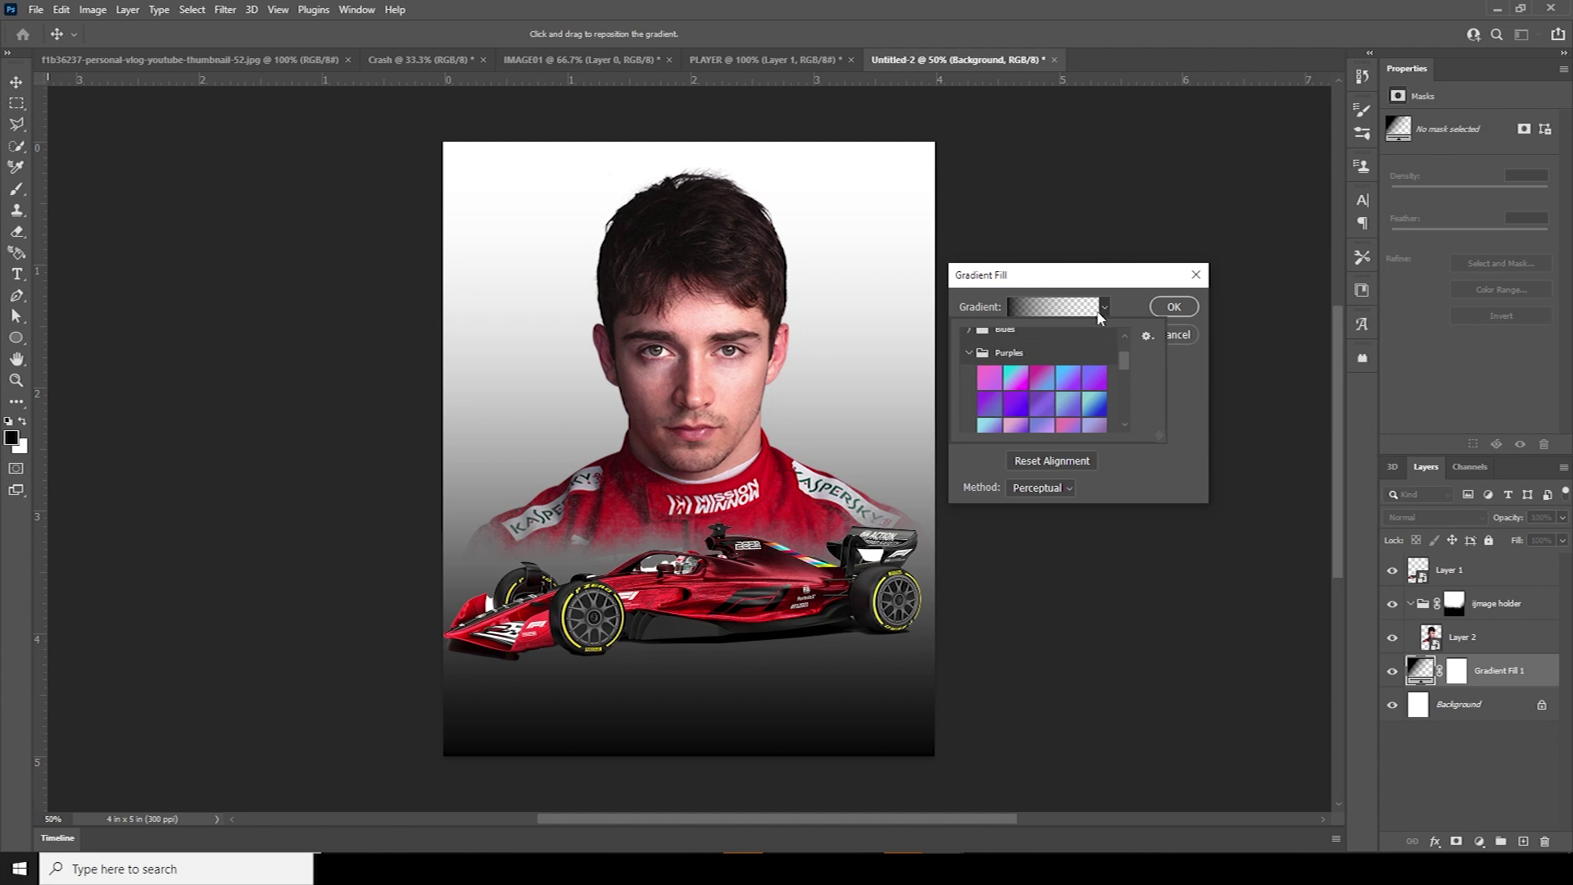
click(1094, 380)
click(1124, 275)
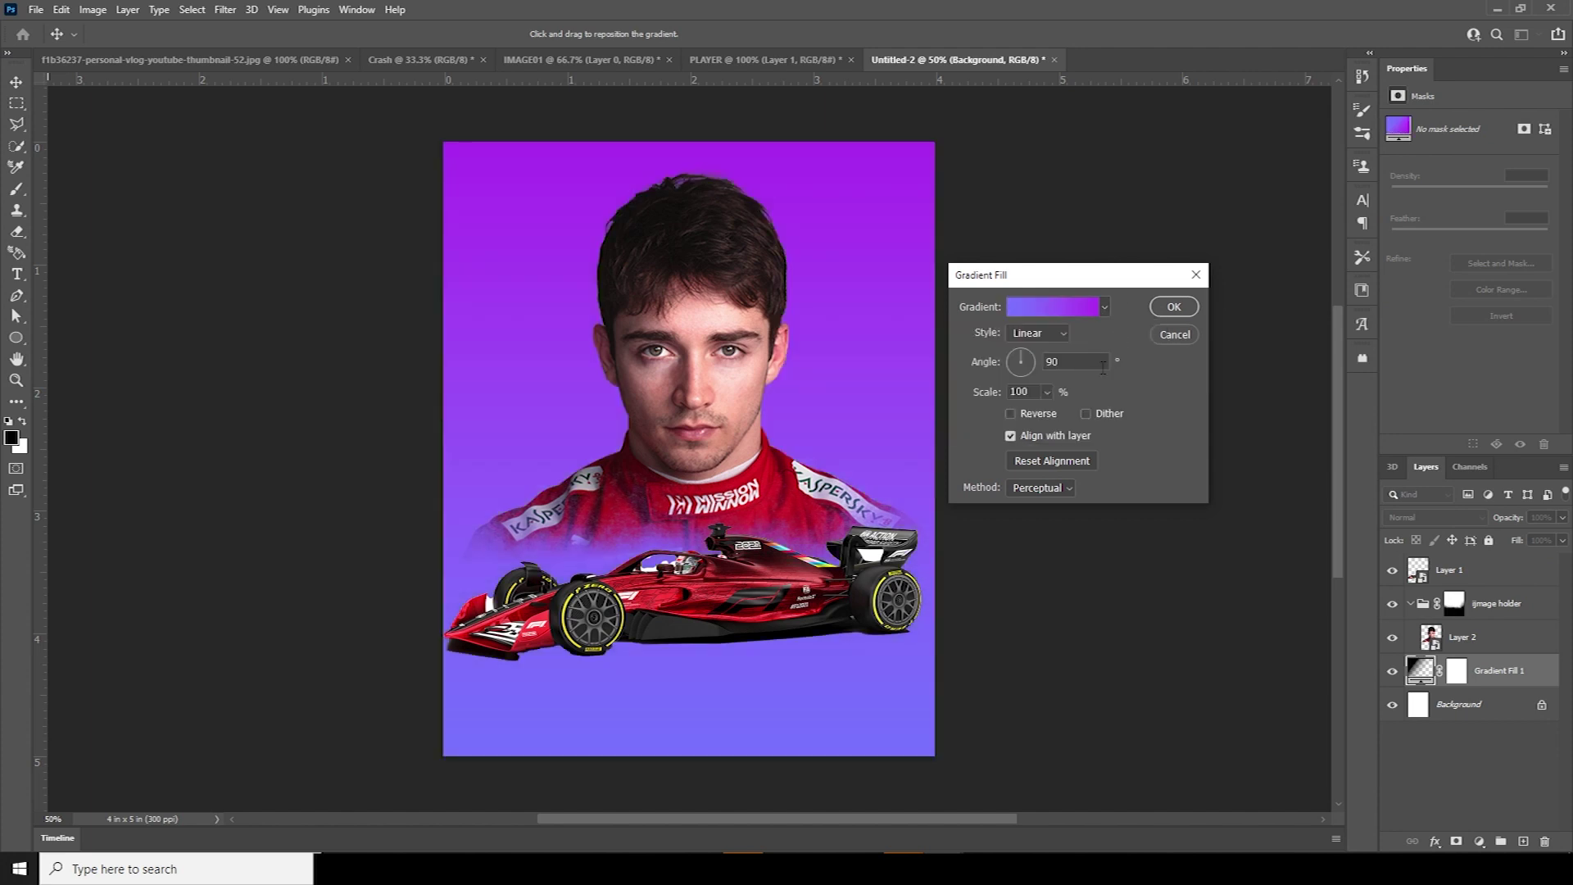
click(1063, 334)
click(1041, 366)
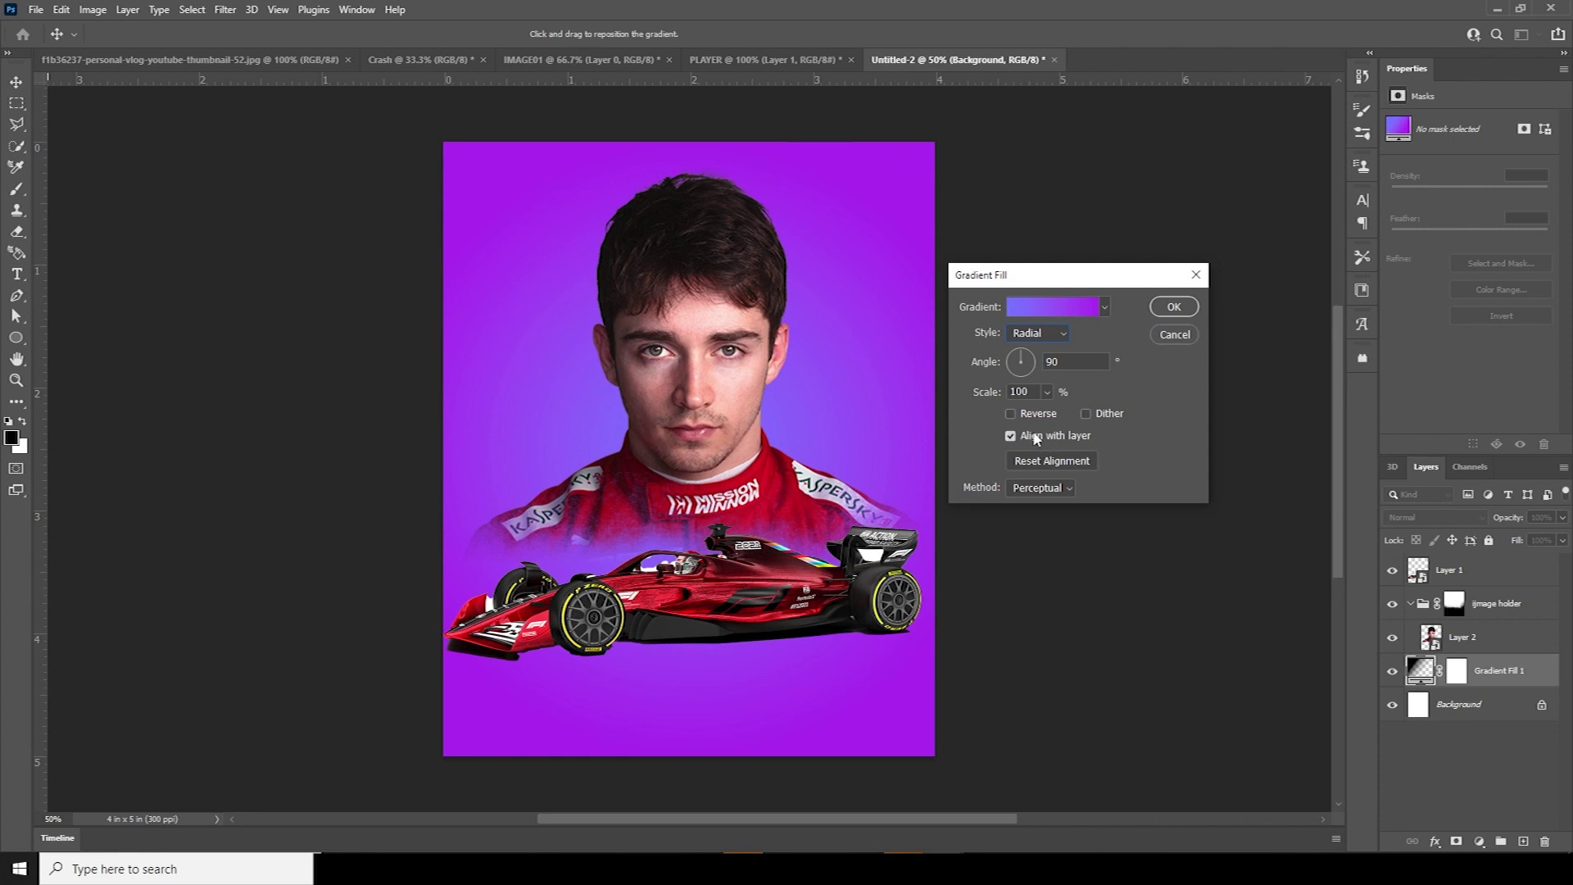
Change the gradient's starting color stop at location 0% to a strong red
click(1057, 308)
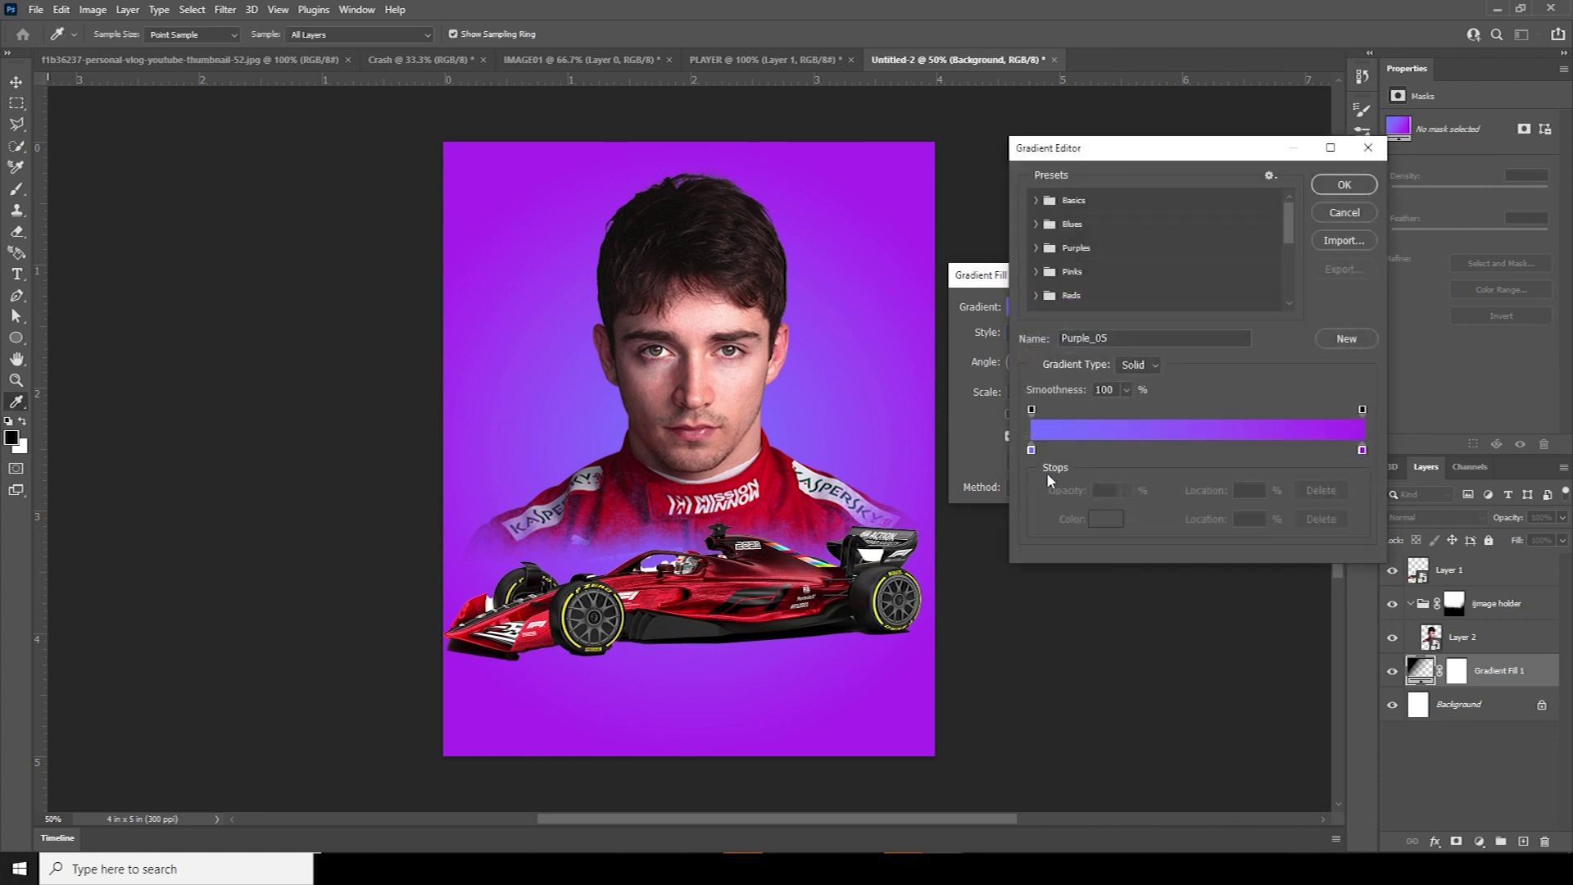
click(1031, 449)
click(1102, 520)
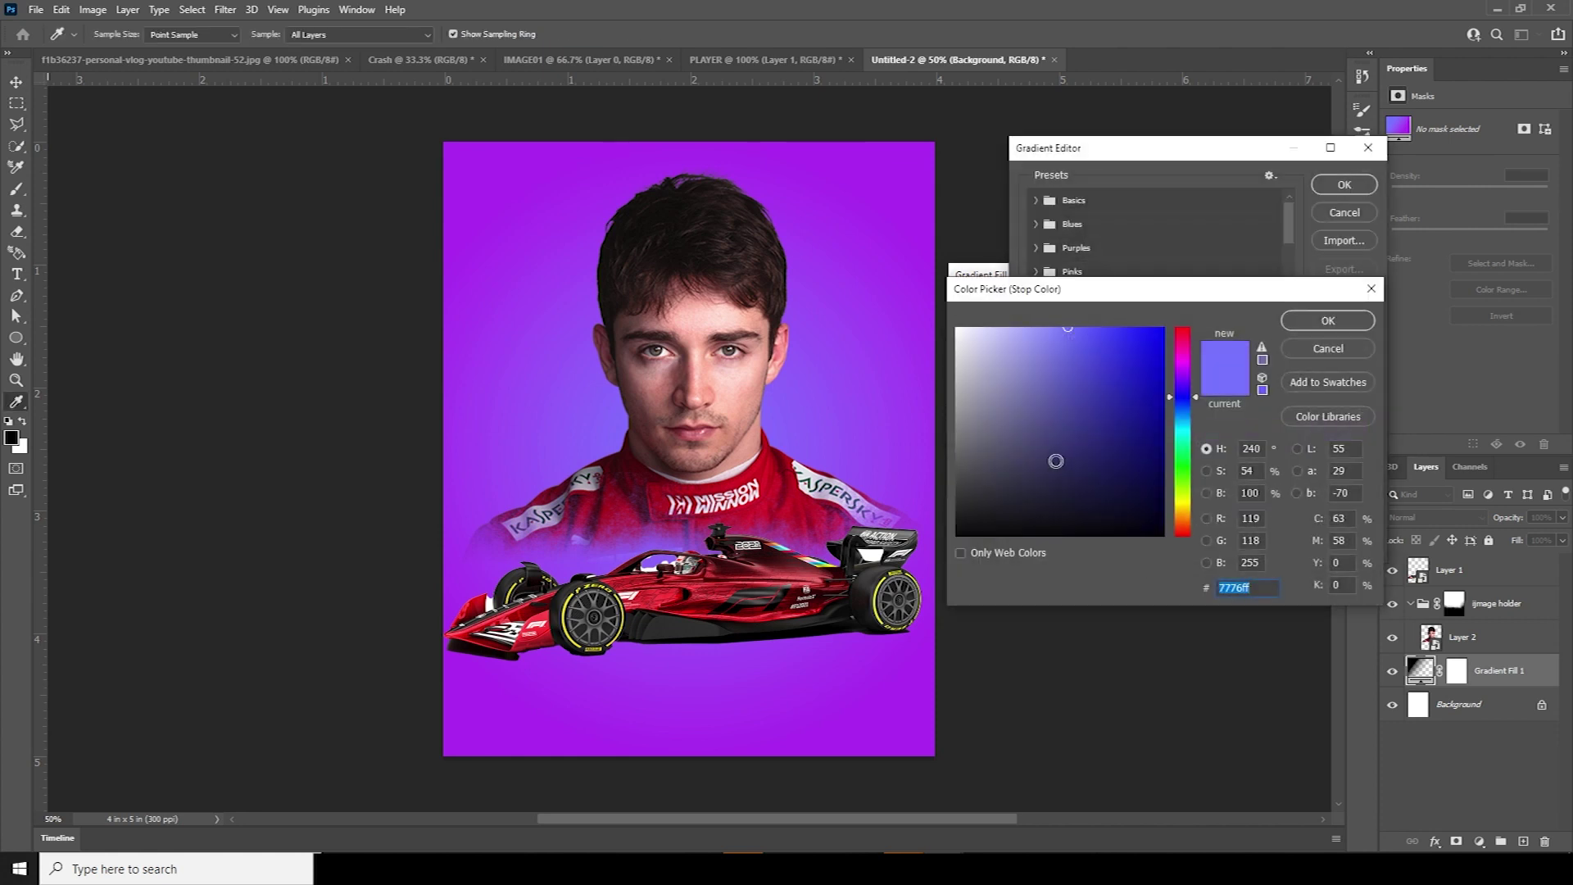
mouse_move(1182, 362)
mouse_down()
mouse_move(1183, 328)
mouse_move(1167, 363)
mouse_up()
click(1164, 329)
click(1327, 320)
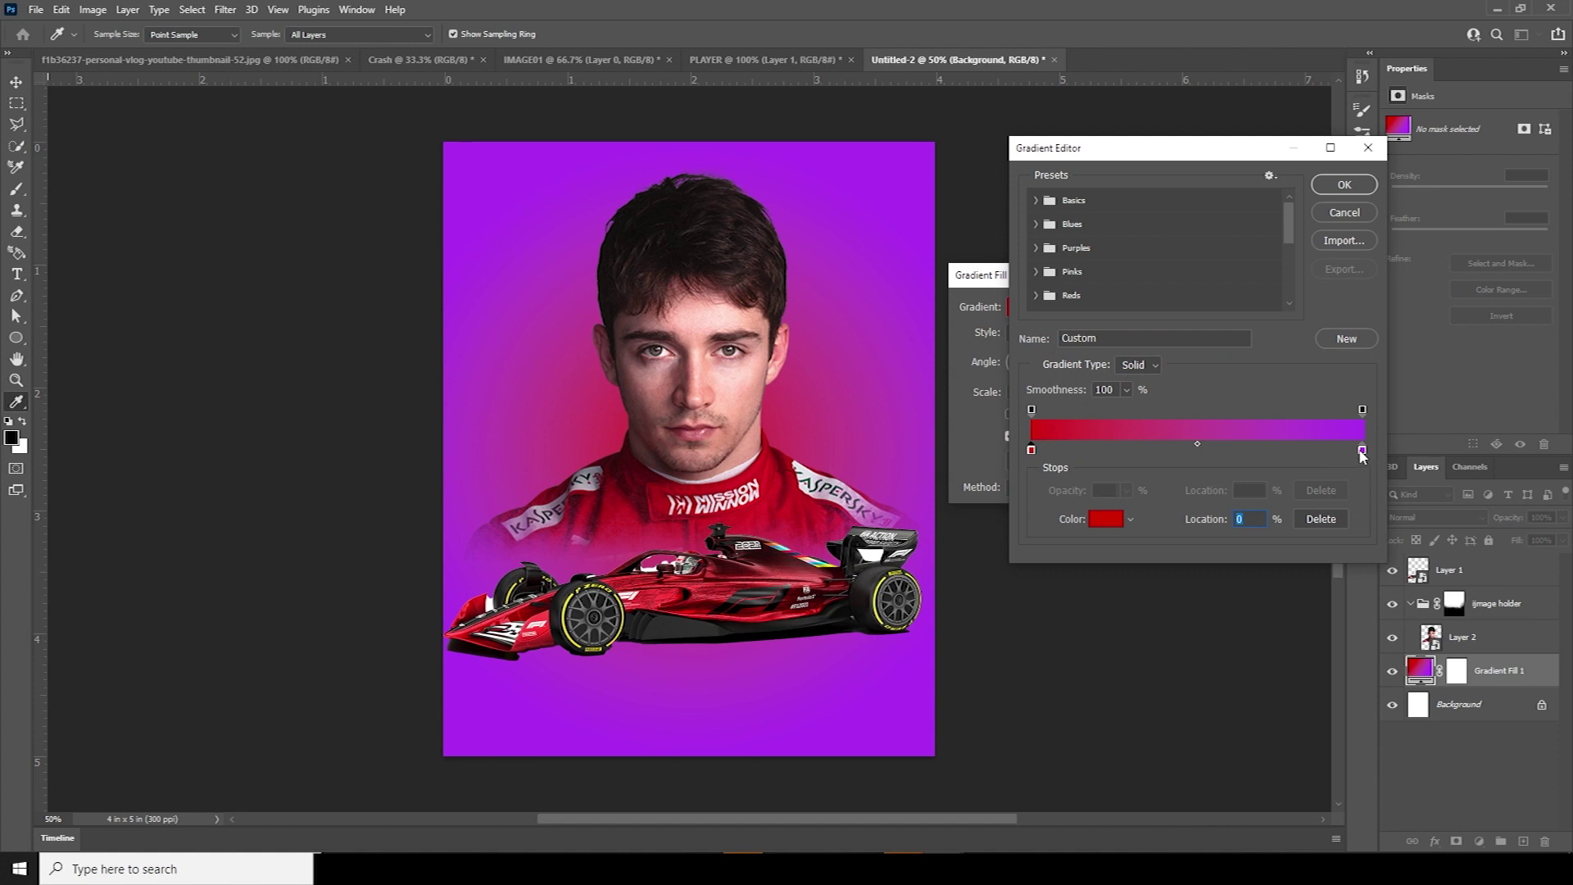
Change the gradient's end color stop to dark red #690101 and accept the gradient fill
click(1361, 450)
click(1114, 519)
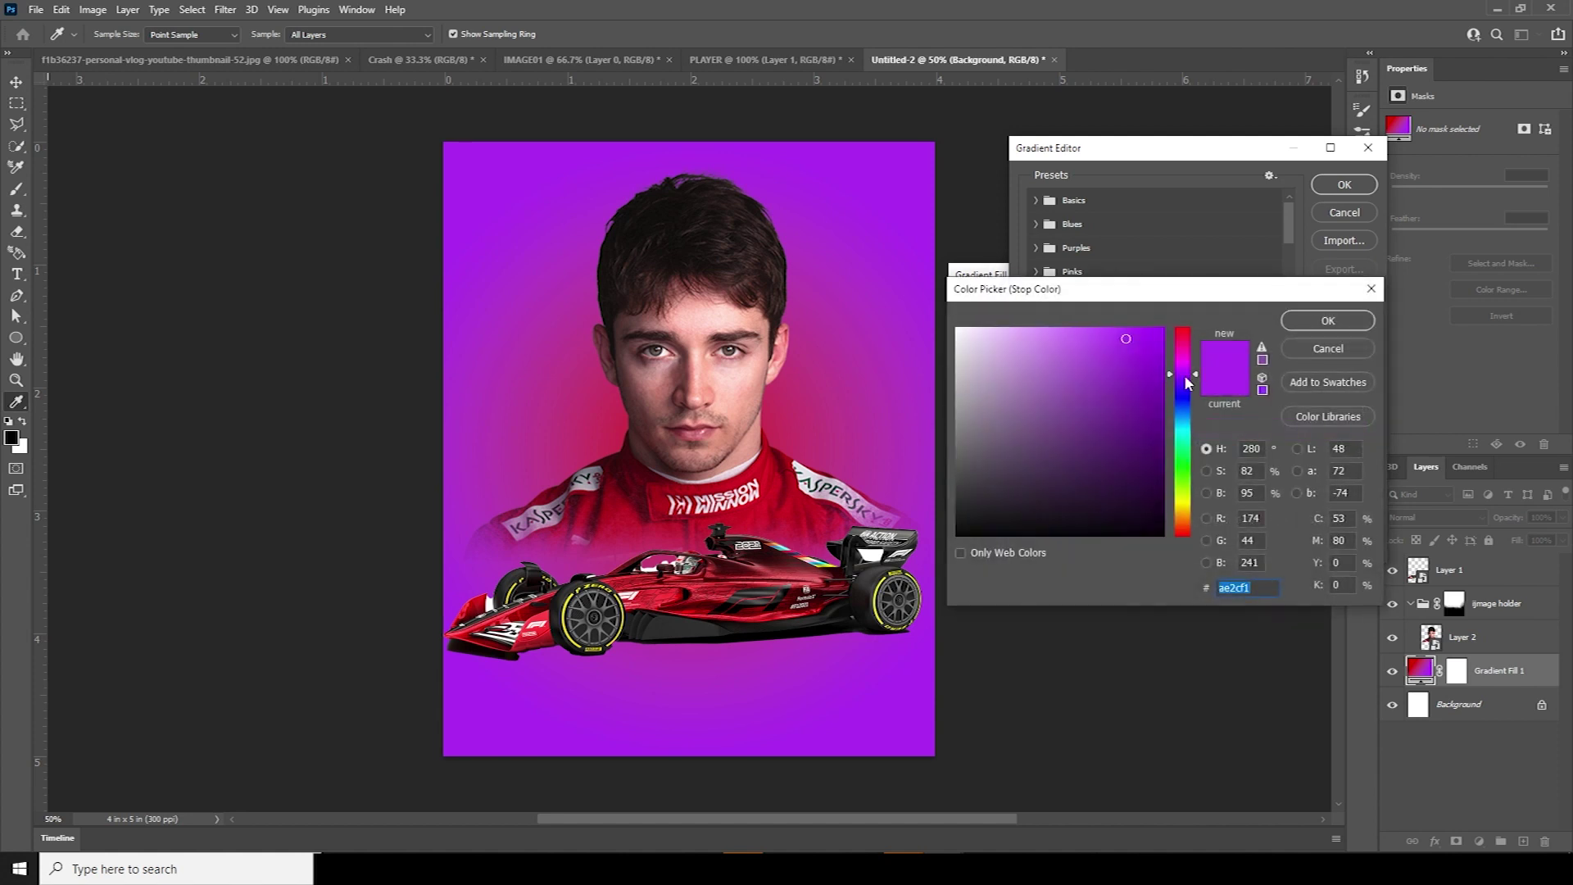
drag(1197, 375, 1187, 327)
drag(1152, 414, 1159, 443)
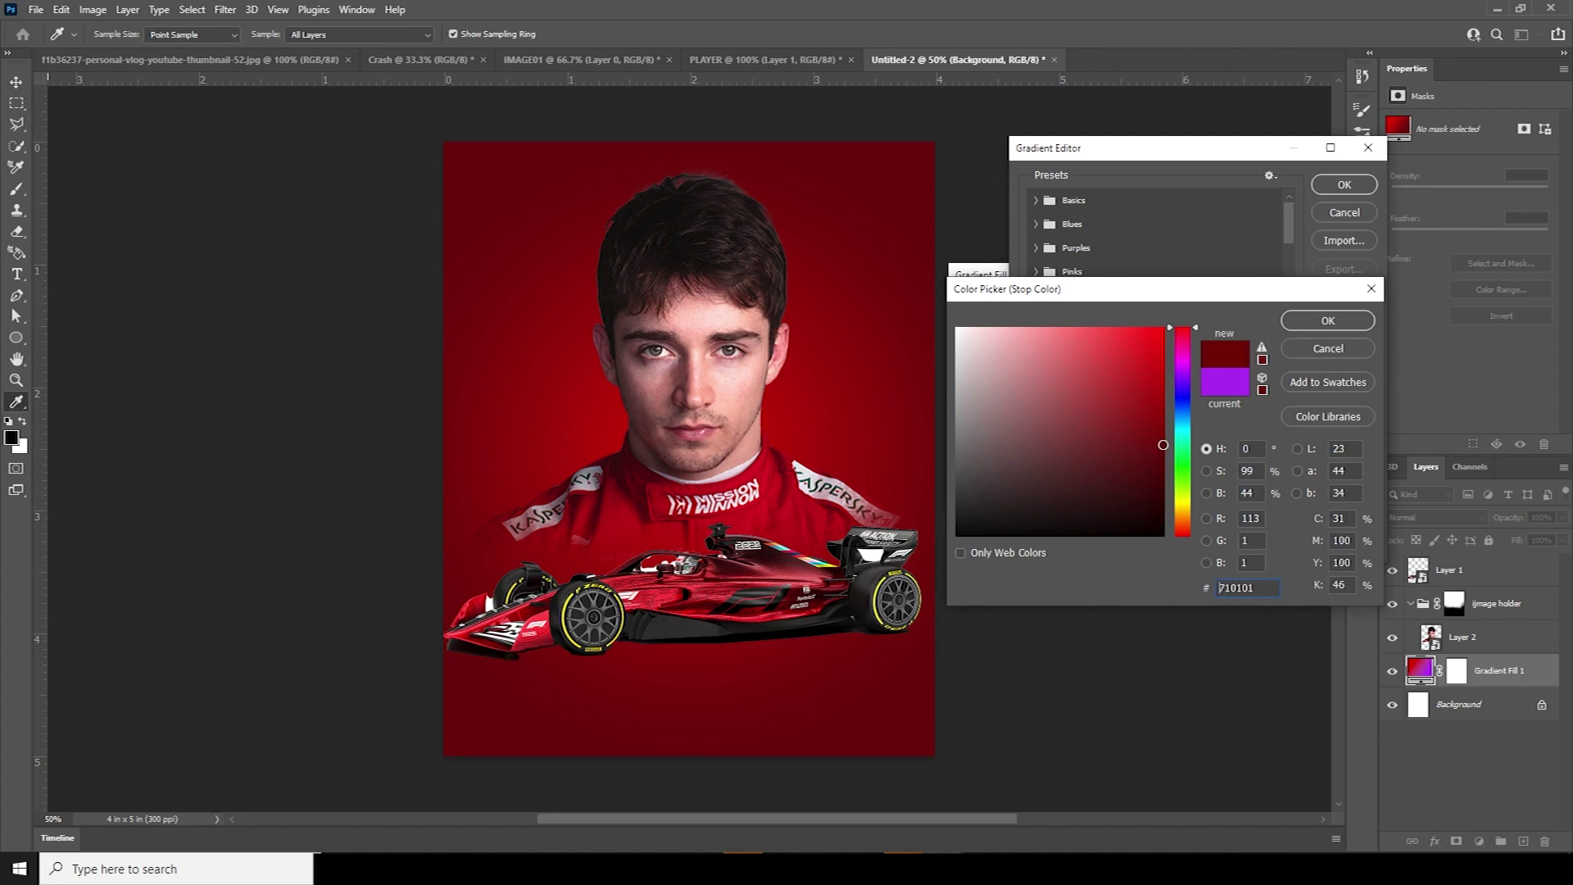
drag(1162, 445, 1163, 451)
click(1328, 320)
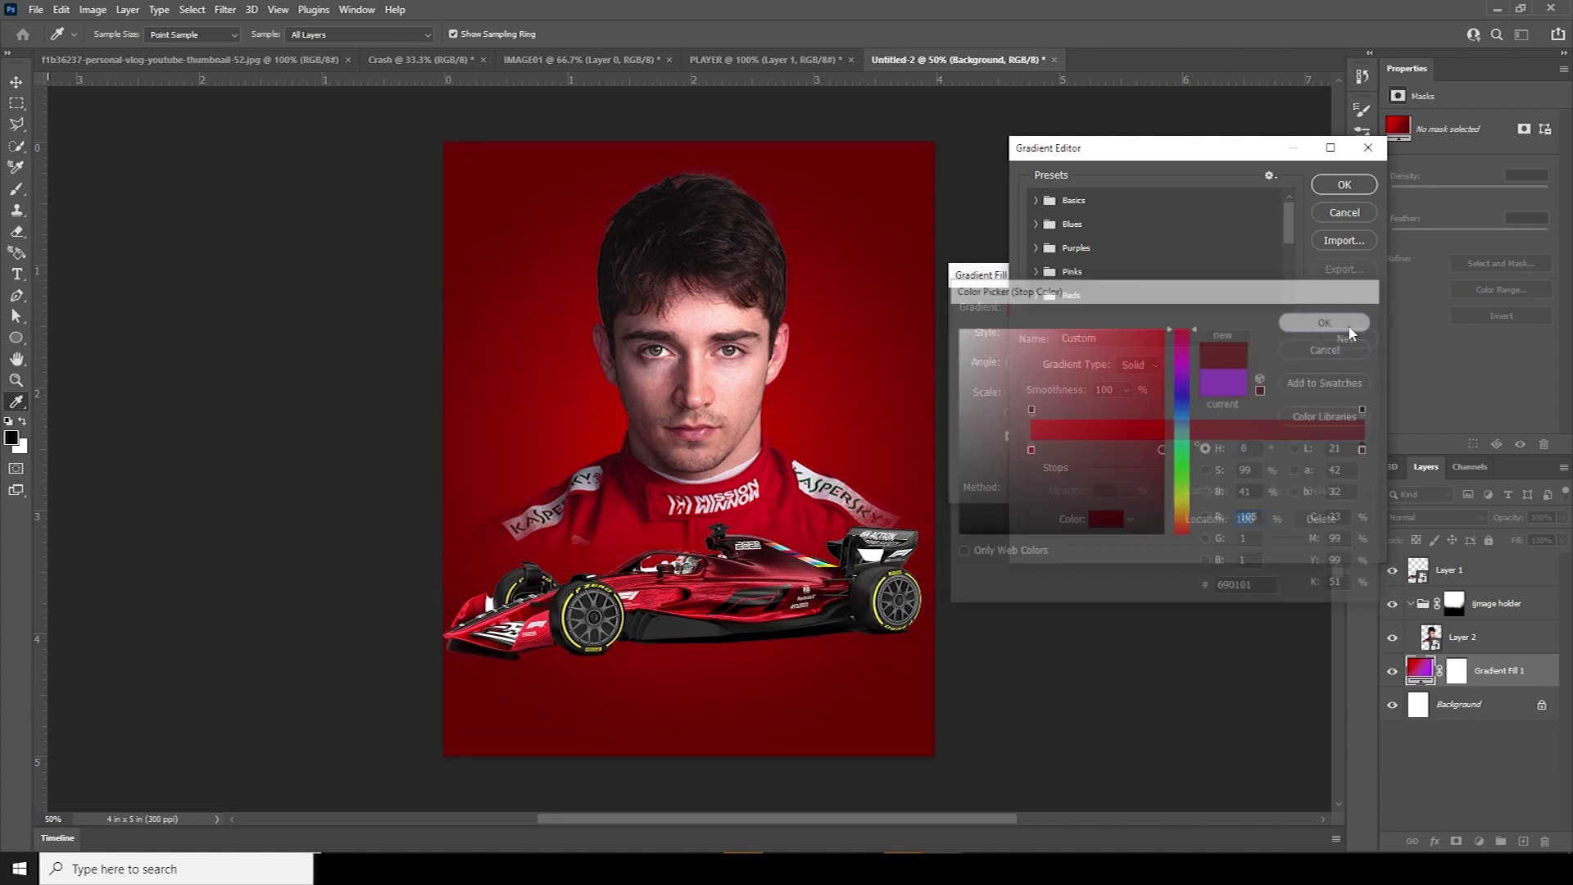
click(1344, 184)
click(1174, 307)
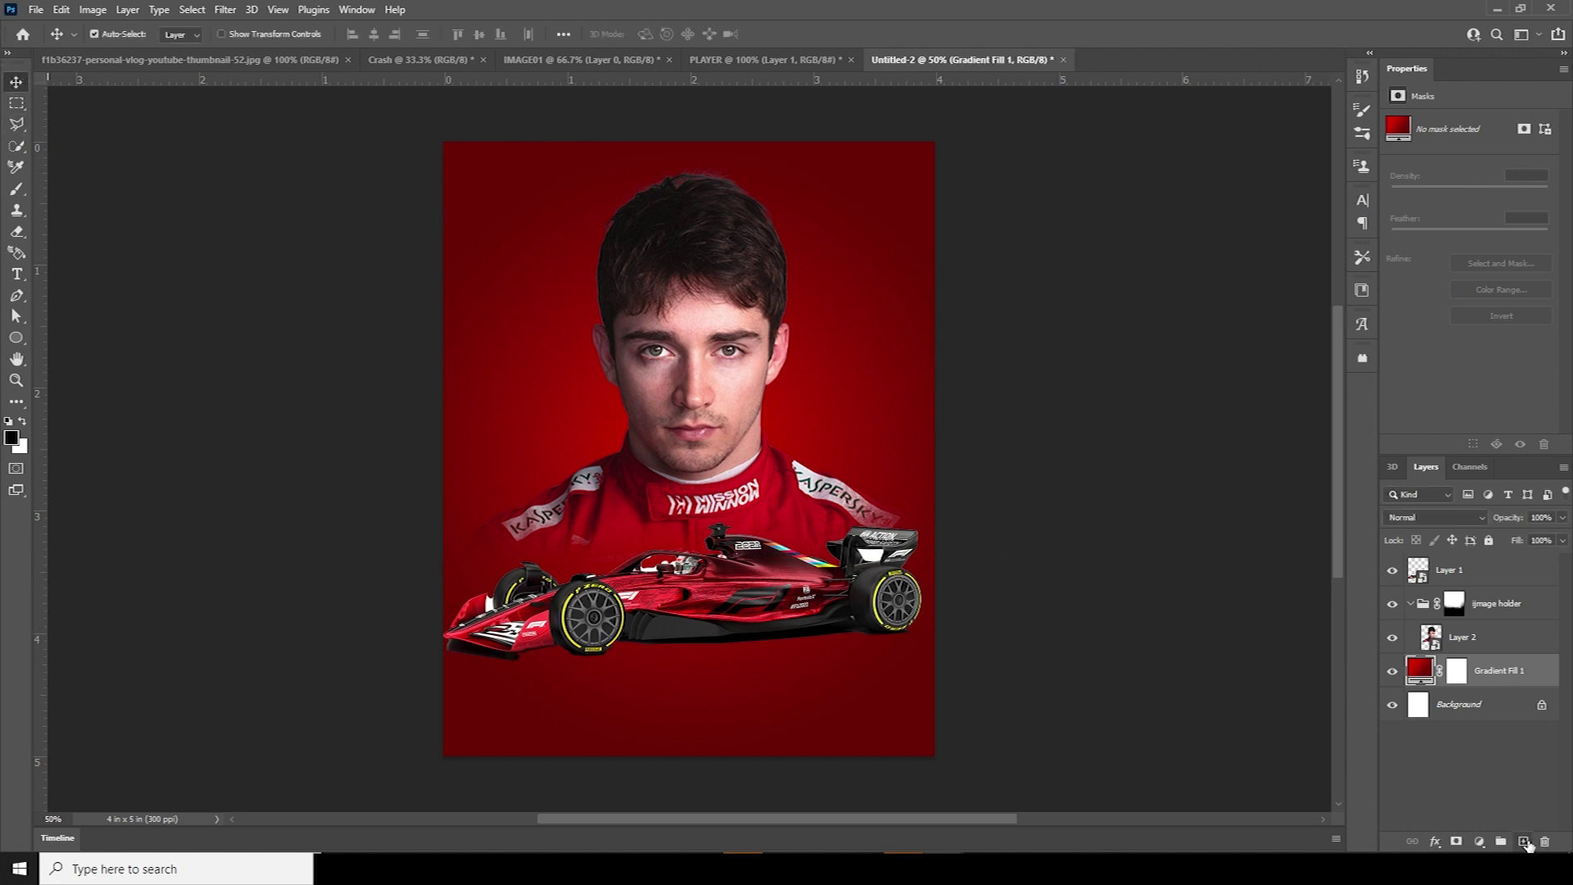
Add an empty layer above the gradient fill and choose the DD Grunge 12 brush for it
click(1524, 842)
key(b)
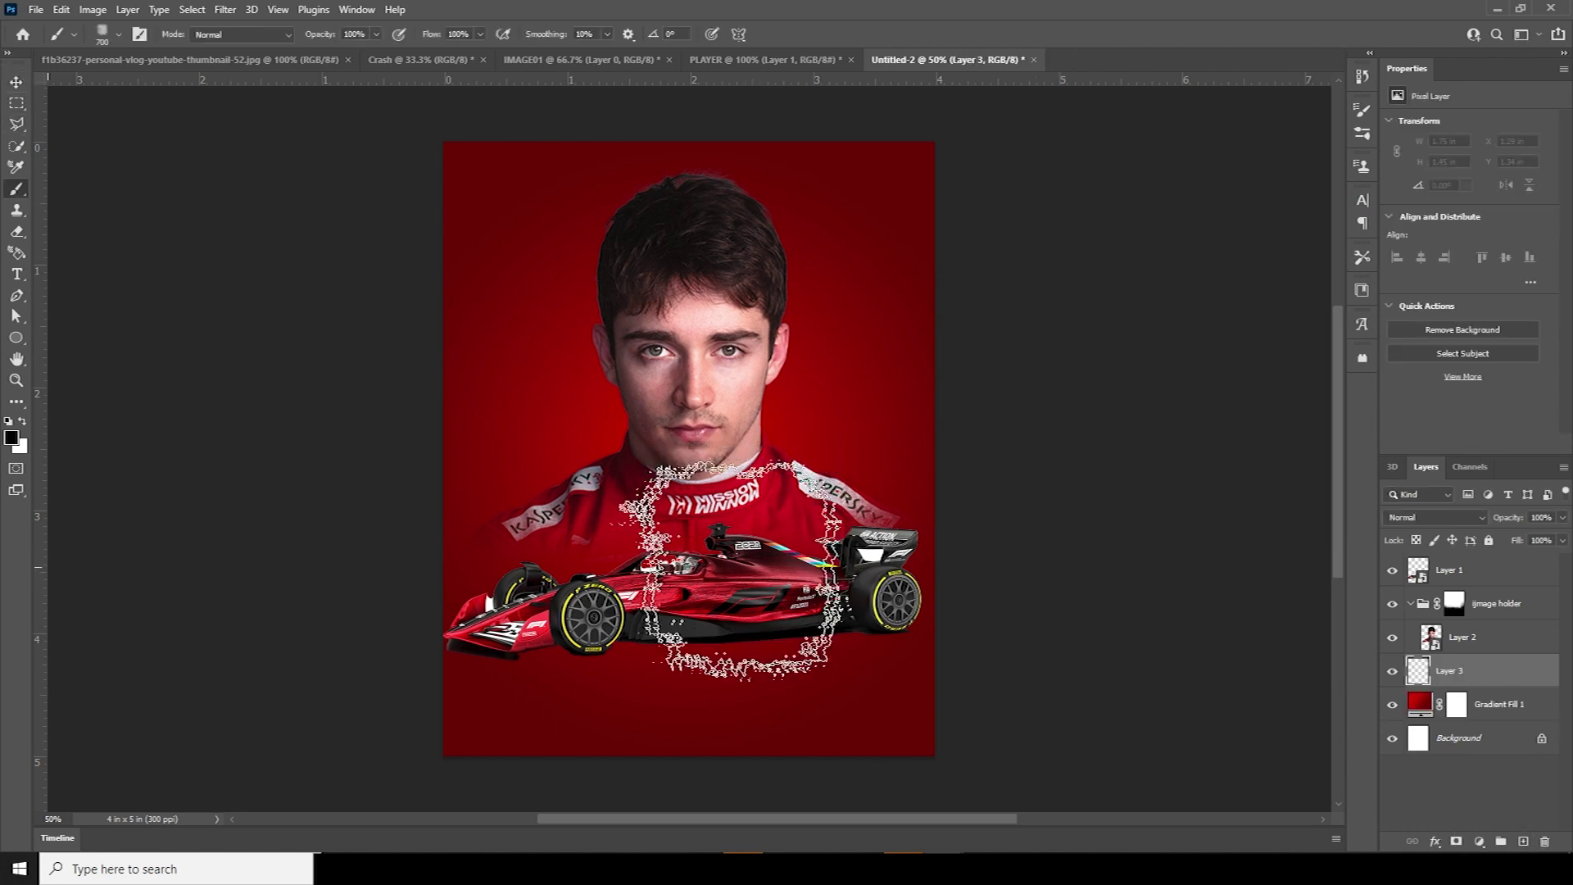
click(115, 35)
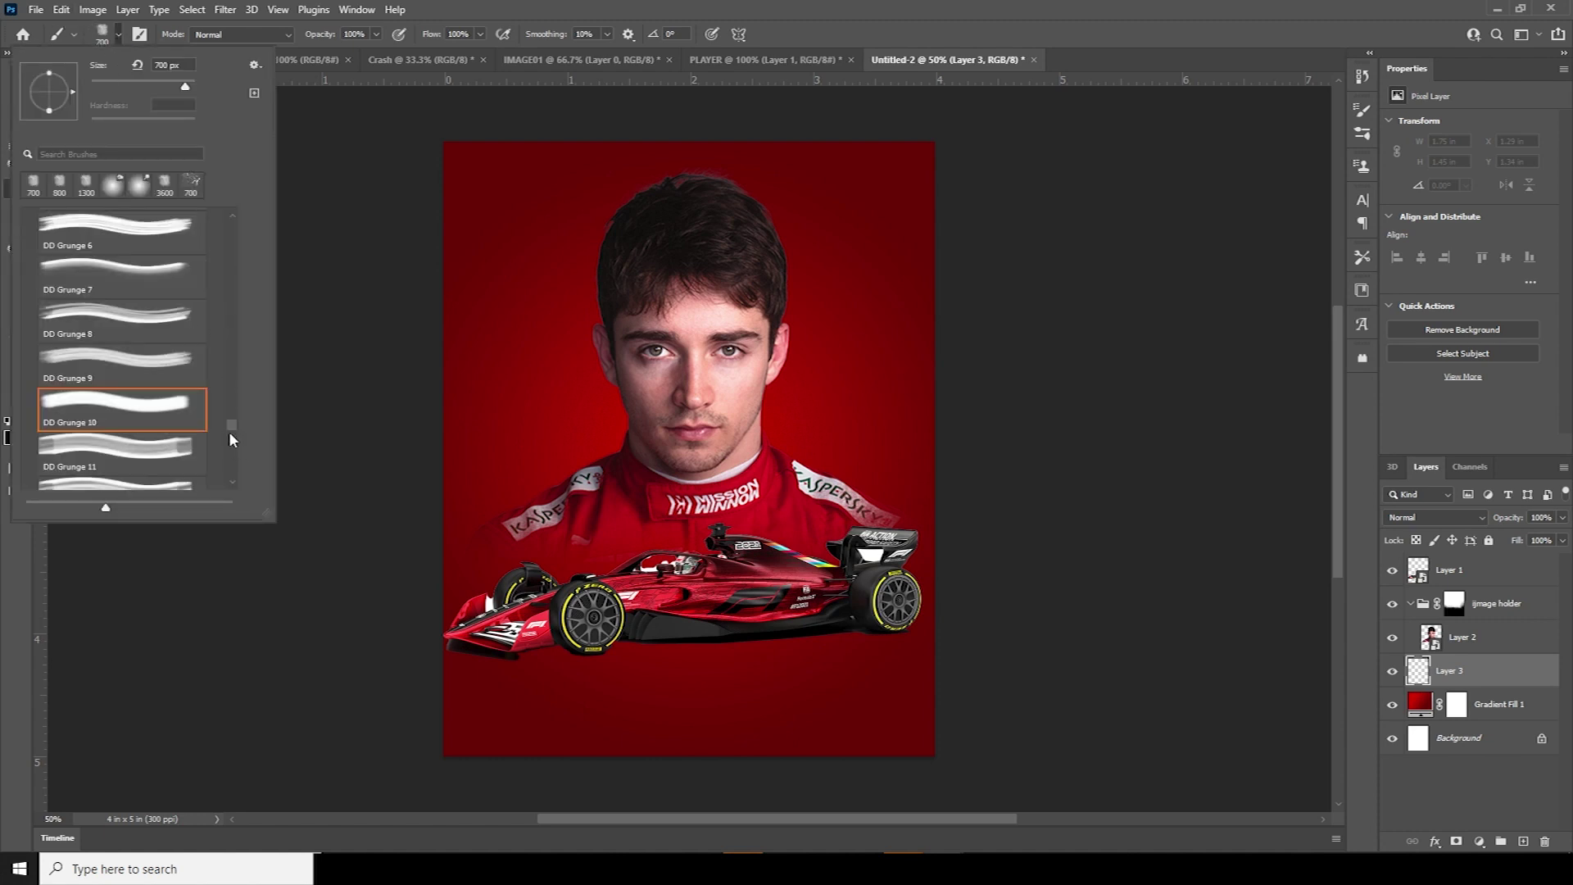
scroll(233, 429, down, 3)
click(123, 337)
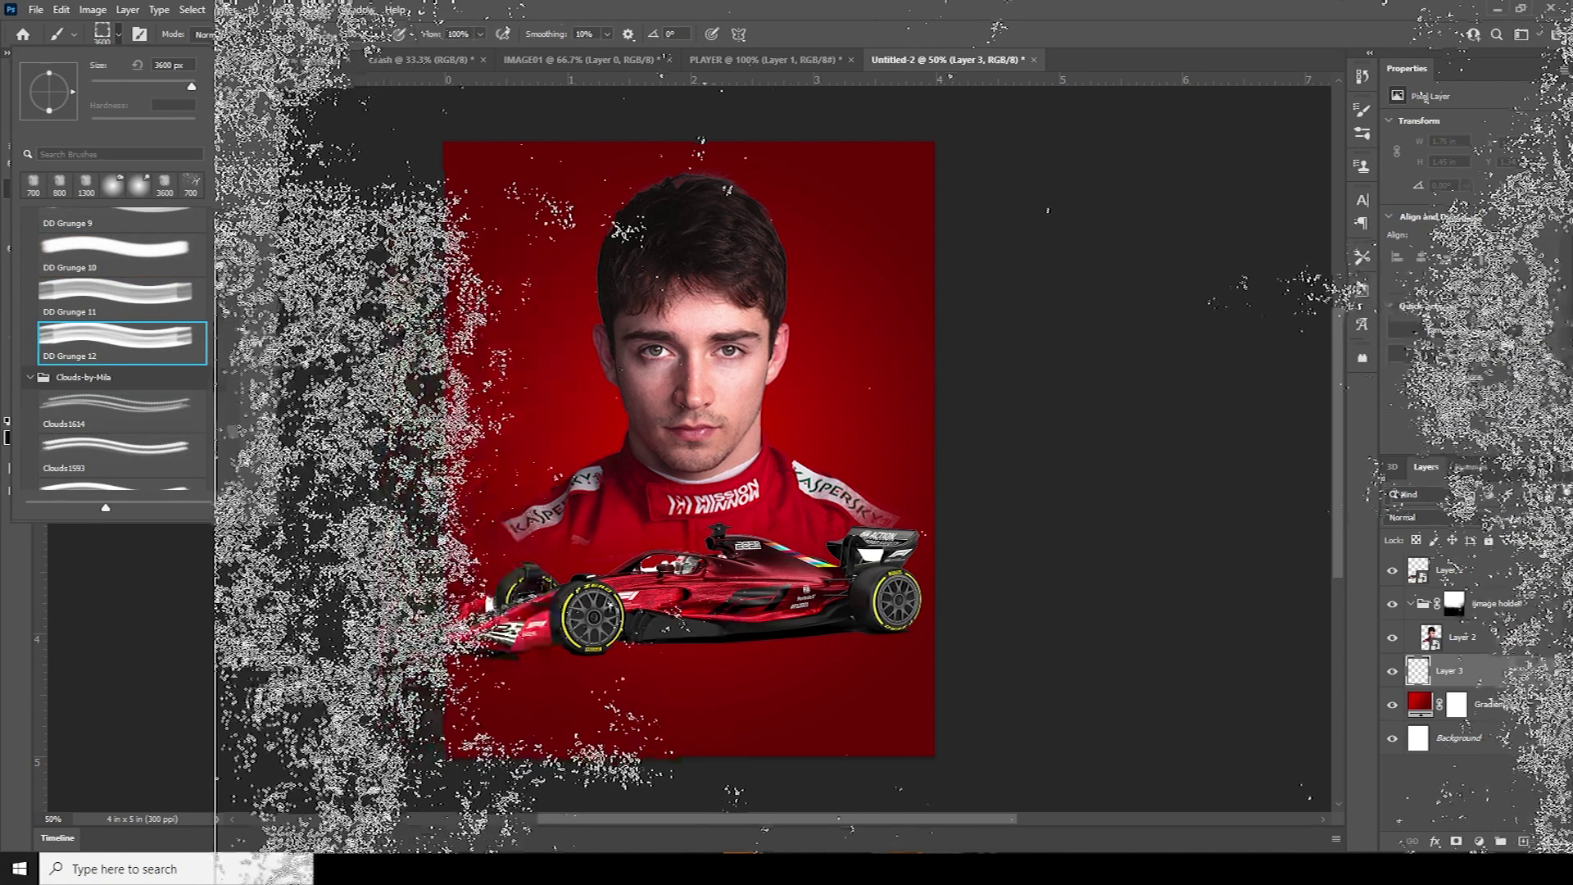
click(1438, 671)
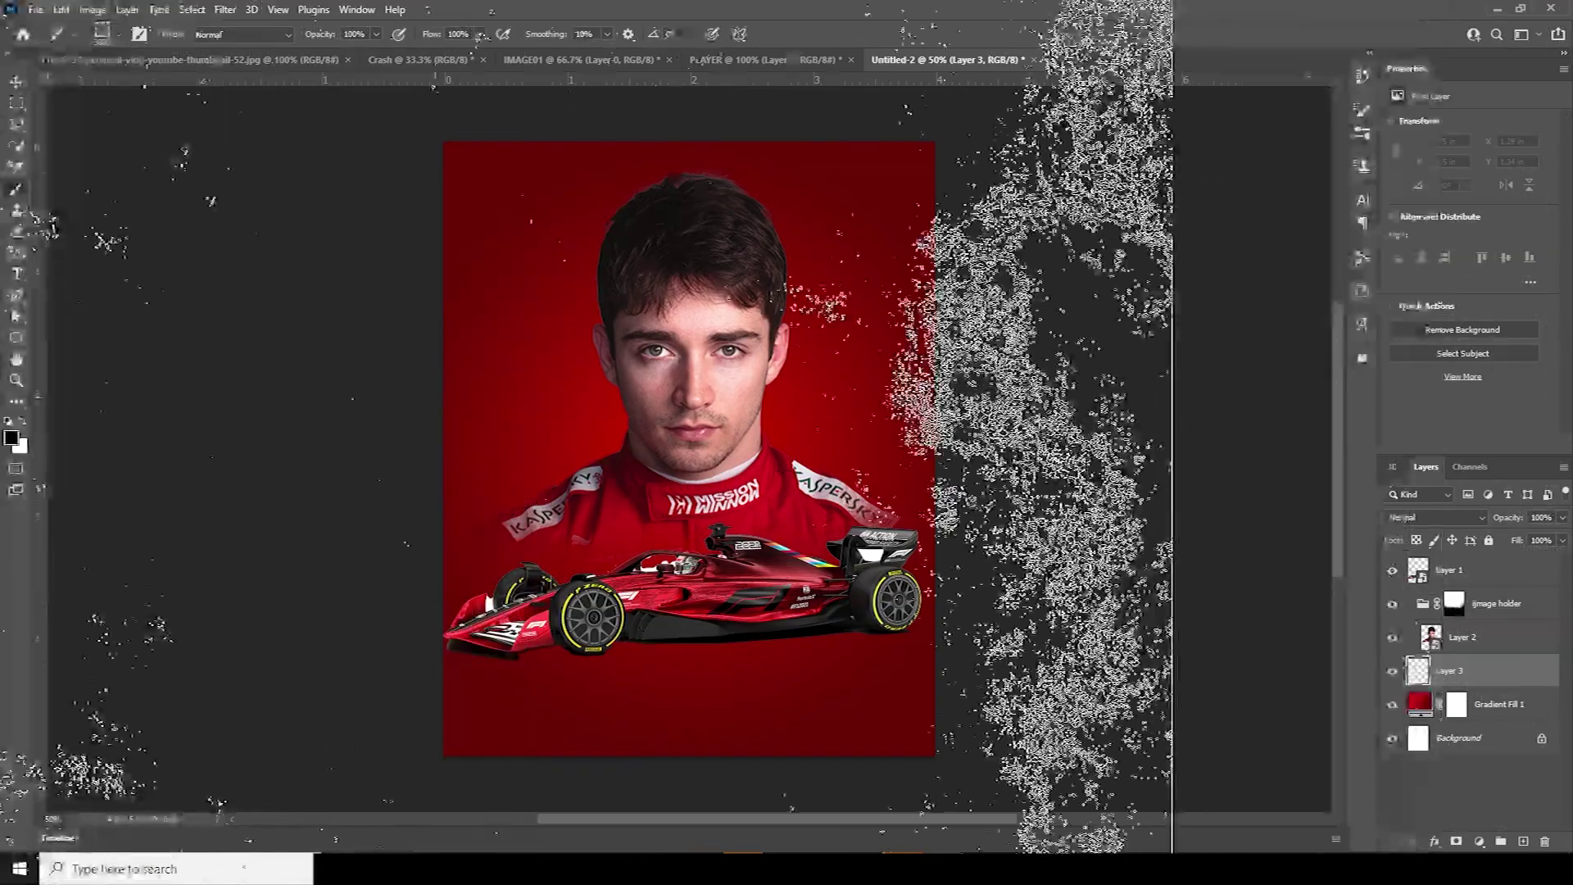
Reduce the brush to 1200 px and stamp black grunge texture once over the center of the poster
key(bracketleft)
key(bracketleft)
key(bracketleft)
key(bracketleft)
key(bracketleft)
key(bracketleft)
key(bracketleft)
key(bracketleft)
key(bracketleft)
key(bracketleft)
key(bracketleft)
key(bracketleft)
key(bracketleft)
key(bracketleft)
key(bracketleft)
key(bracketleft)
key(bracketleft)
key(bracketleft)
key(bracketleft)
key(bracketleft)
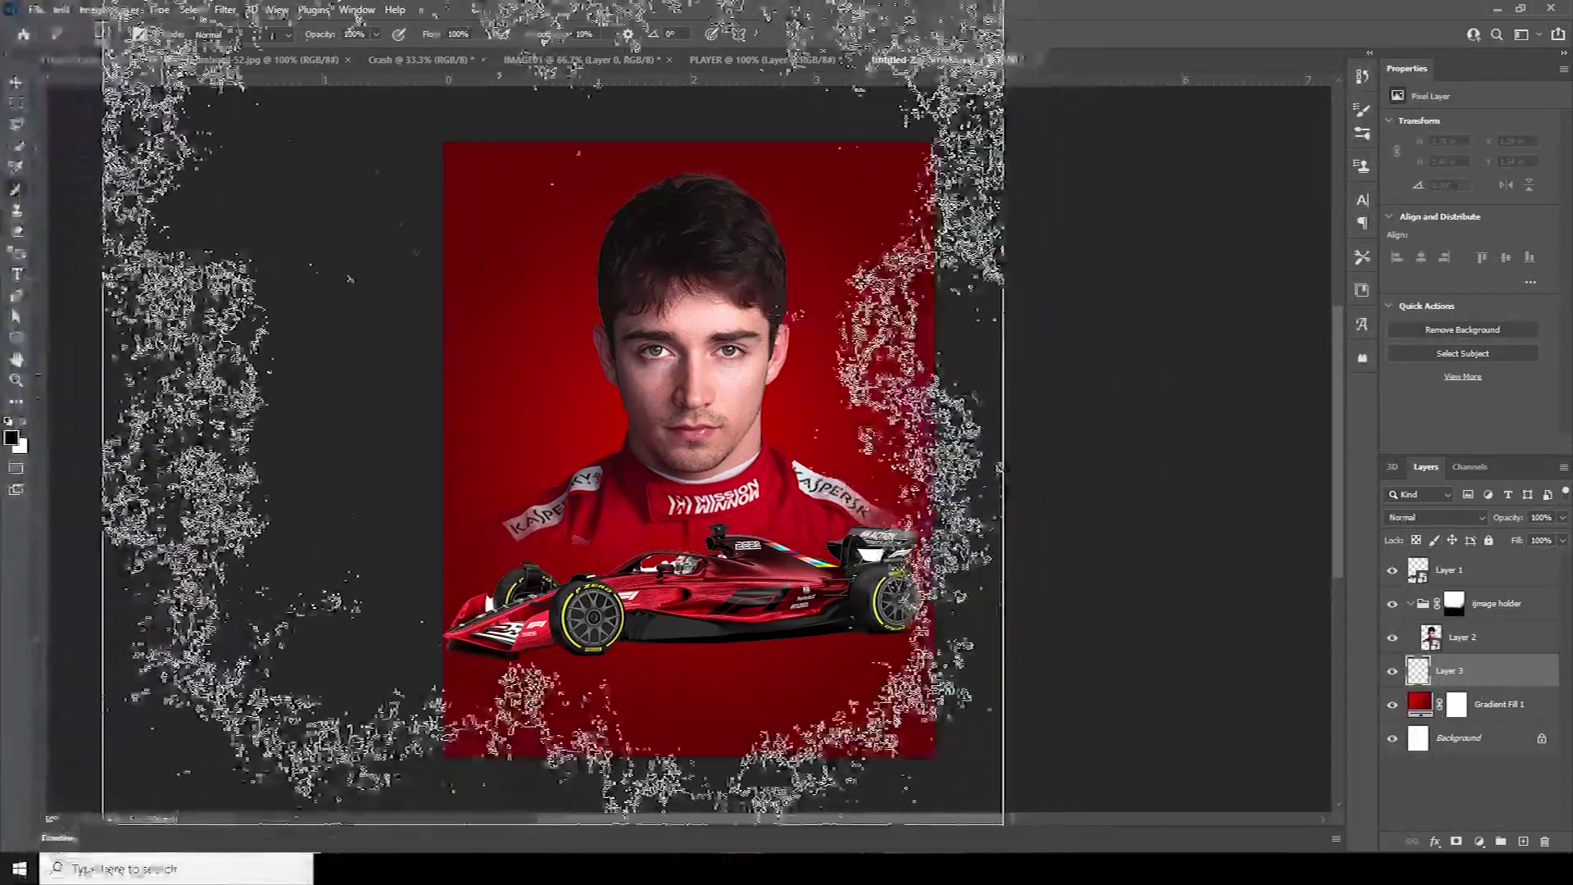
key(bracketleft)
key(bracketleft)
key(bracketleft)
key(bracketleft)
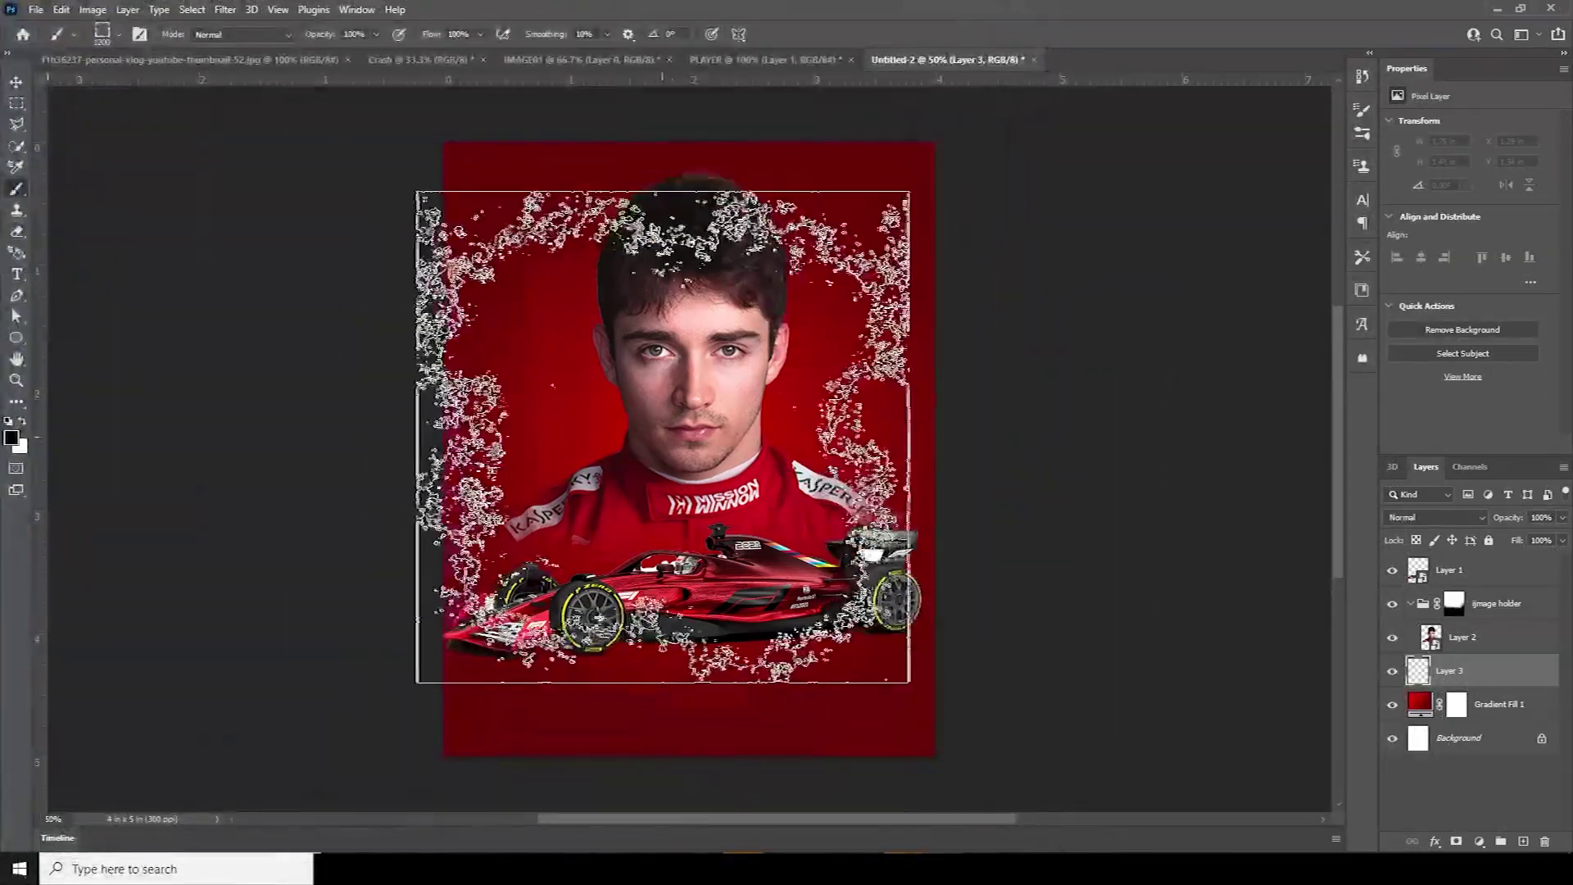
click(685, 427)
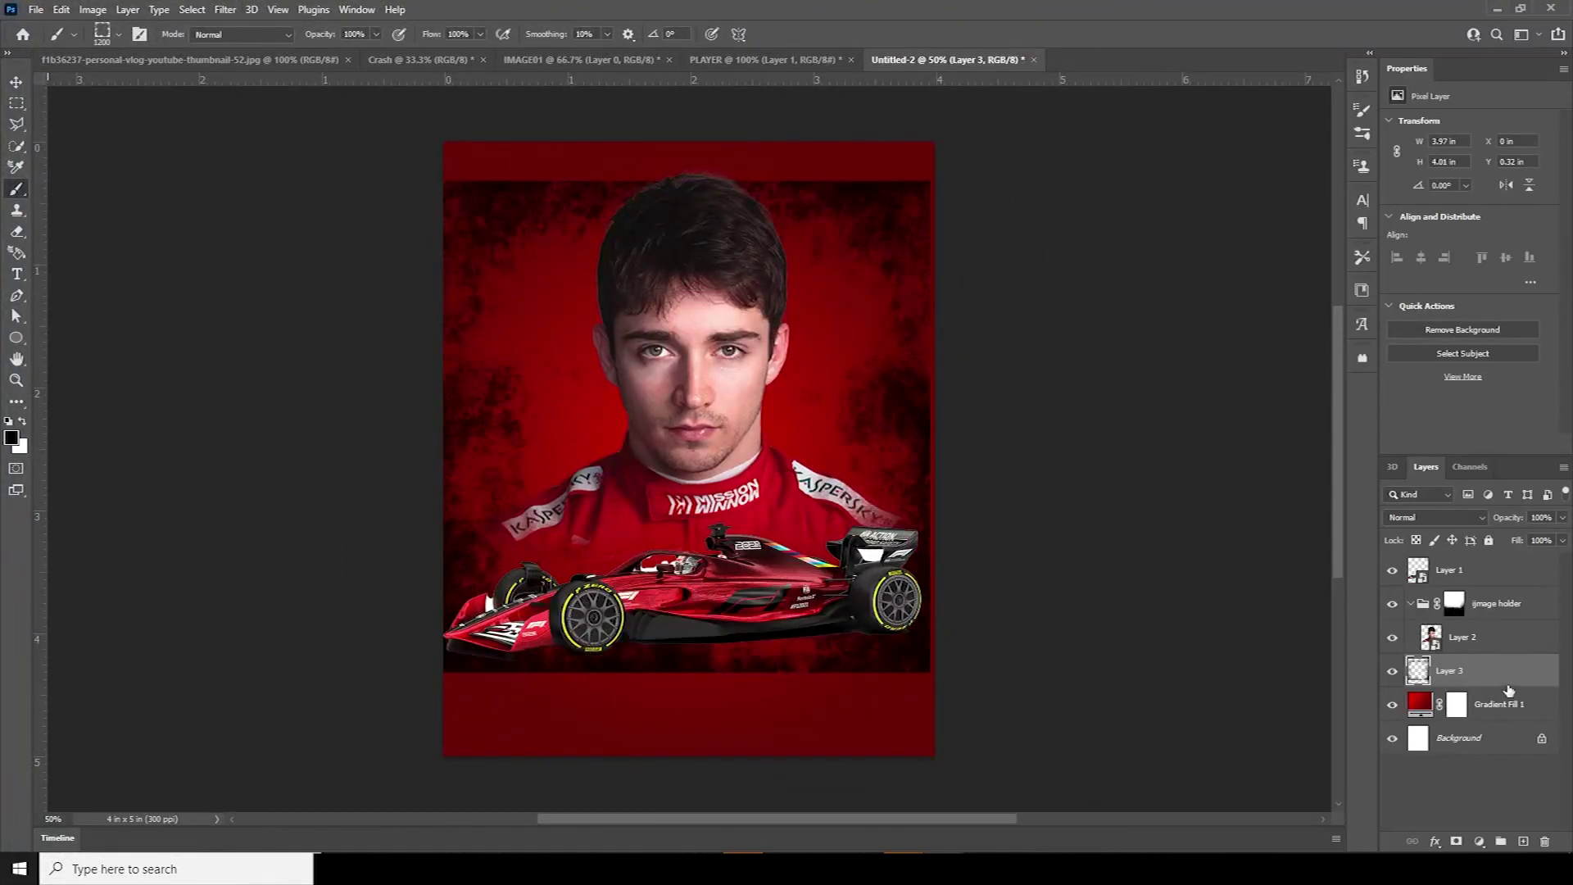
Stretch the grunge layer past the poster's edges to about 4.33 x 5.45 in and set its blend mode to Soft Light
key(ctrl+t)
drag(686, 177, 686, 142)
drag(688, 668, 688, 755)
drag(931, 755, 977, 770)
key(Return)
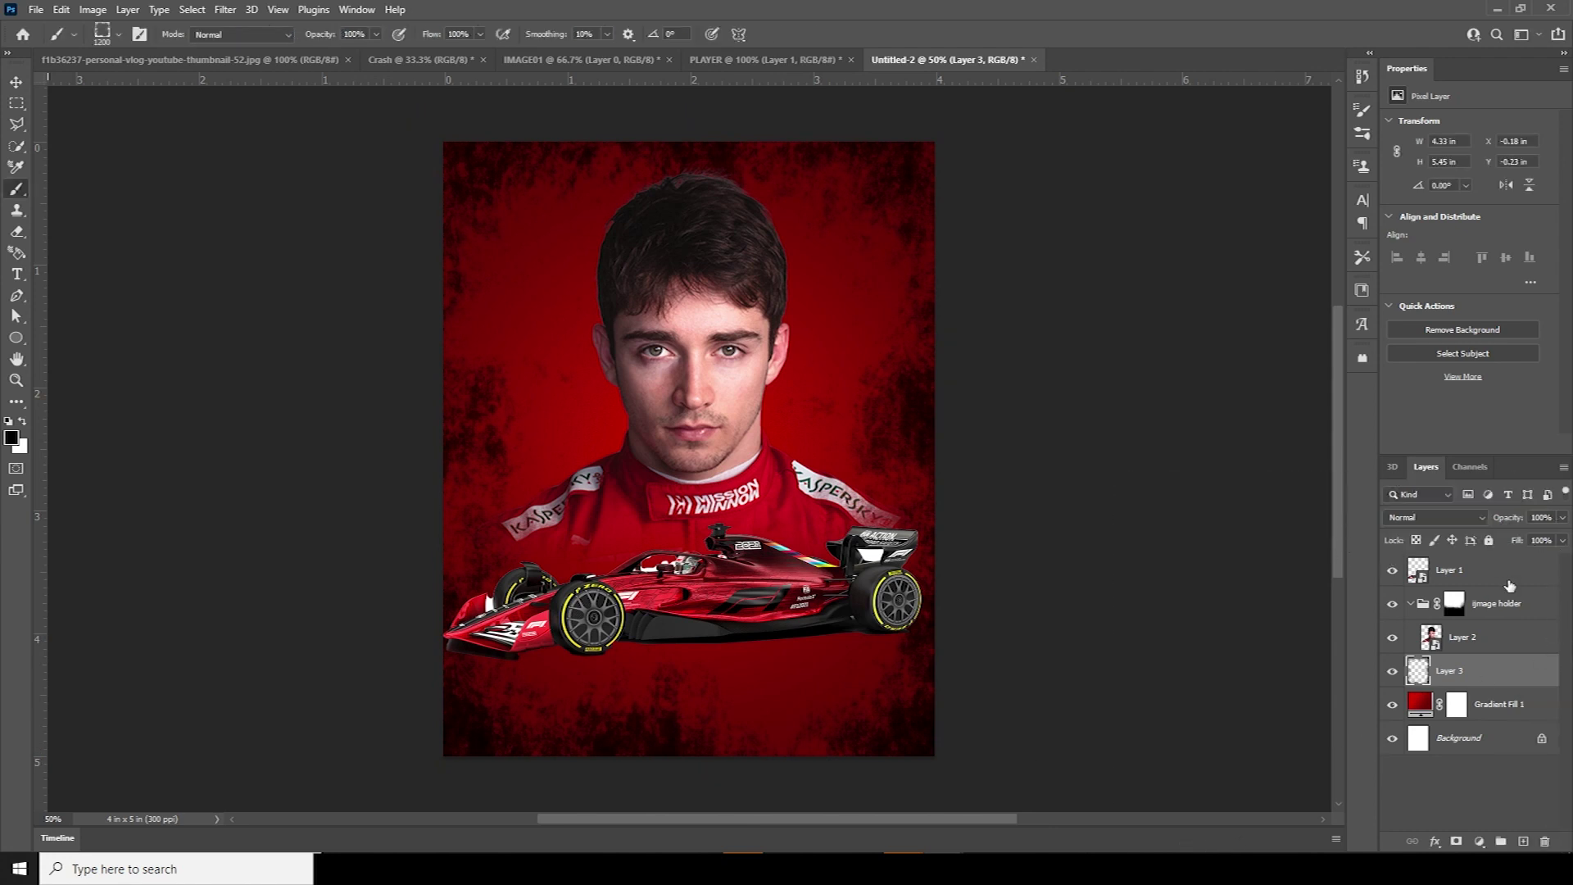
click(1431, 518)
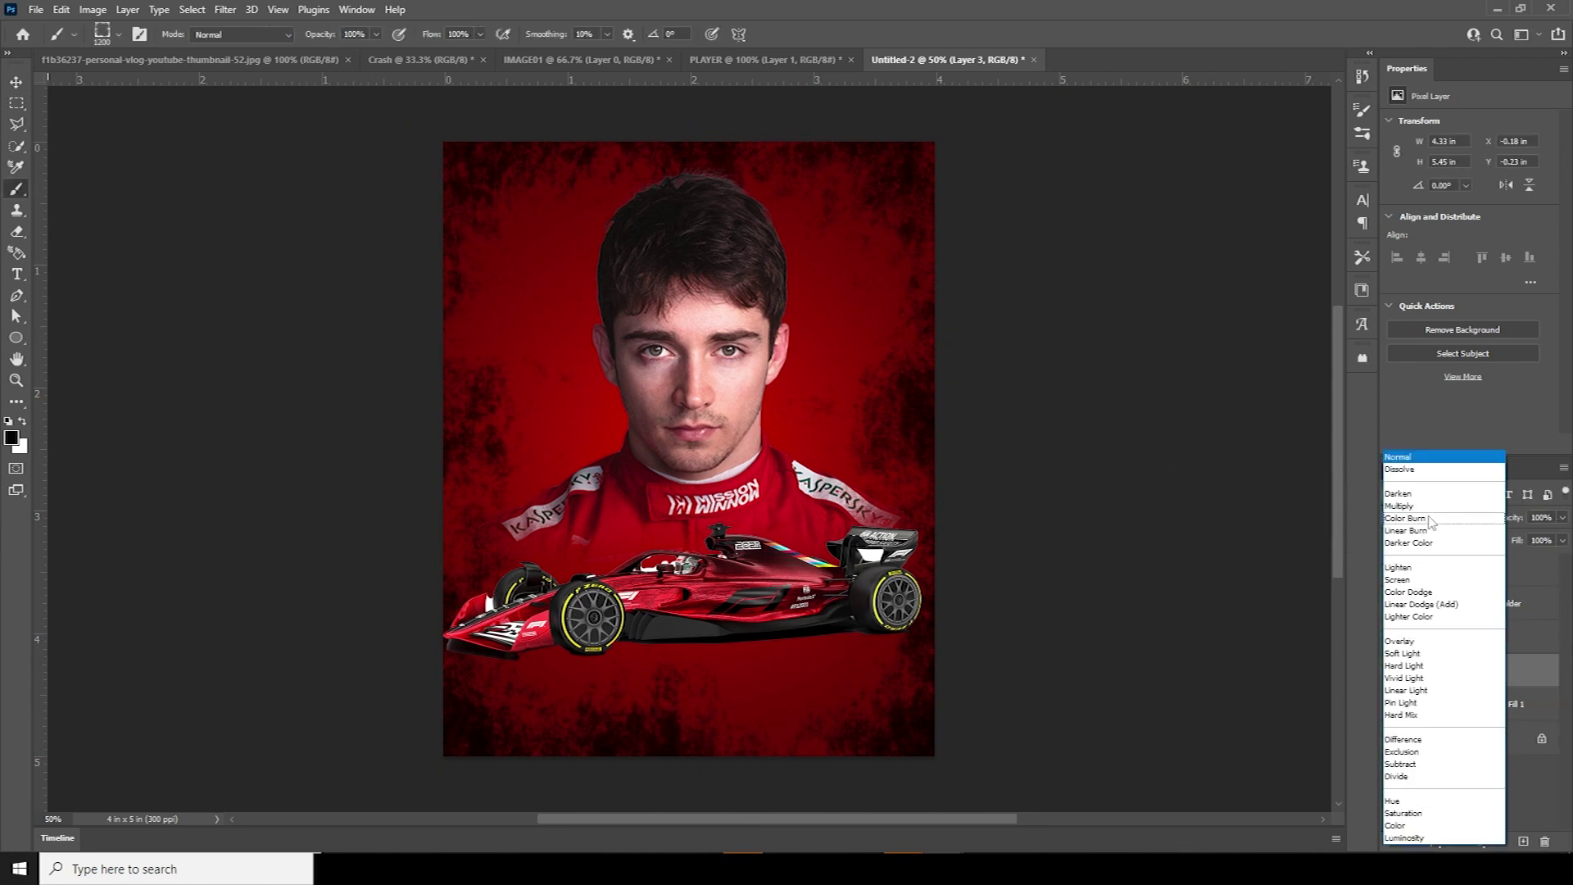
click(1409, 654)
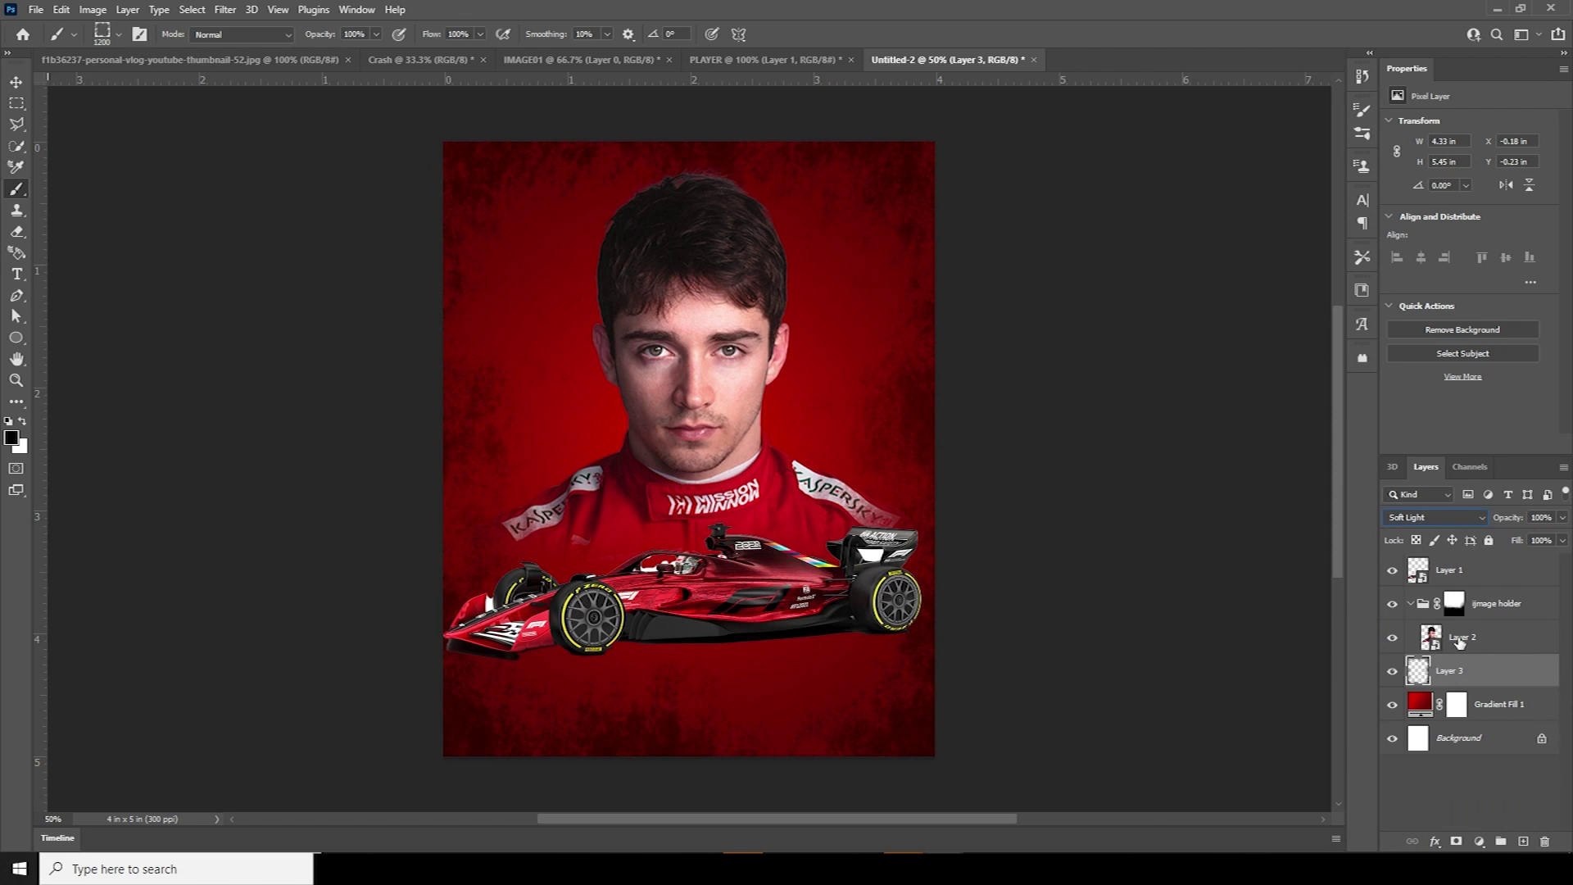
Copy the Melbourne race start photo into the poster document, directly above the grunge layer
click(129, 57)
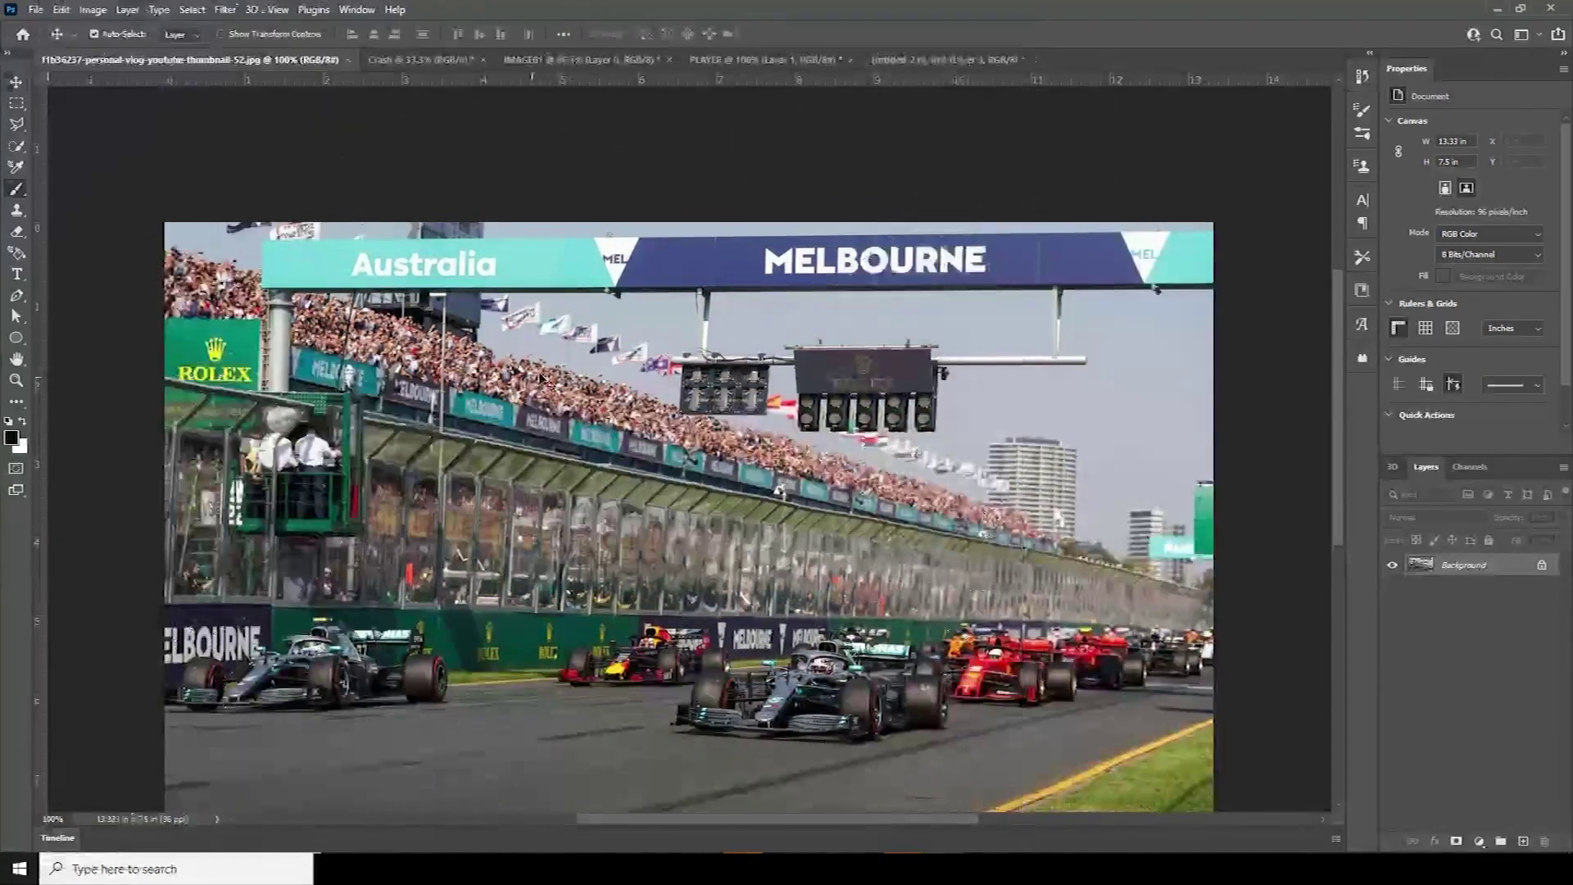
key(v)
scroll(750, 206, up, 2)
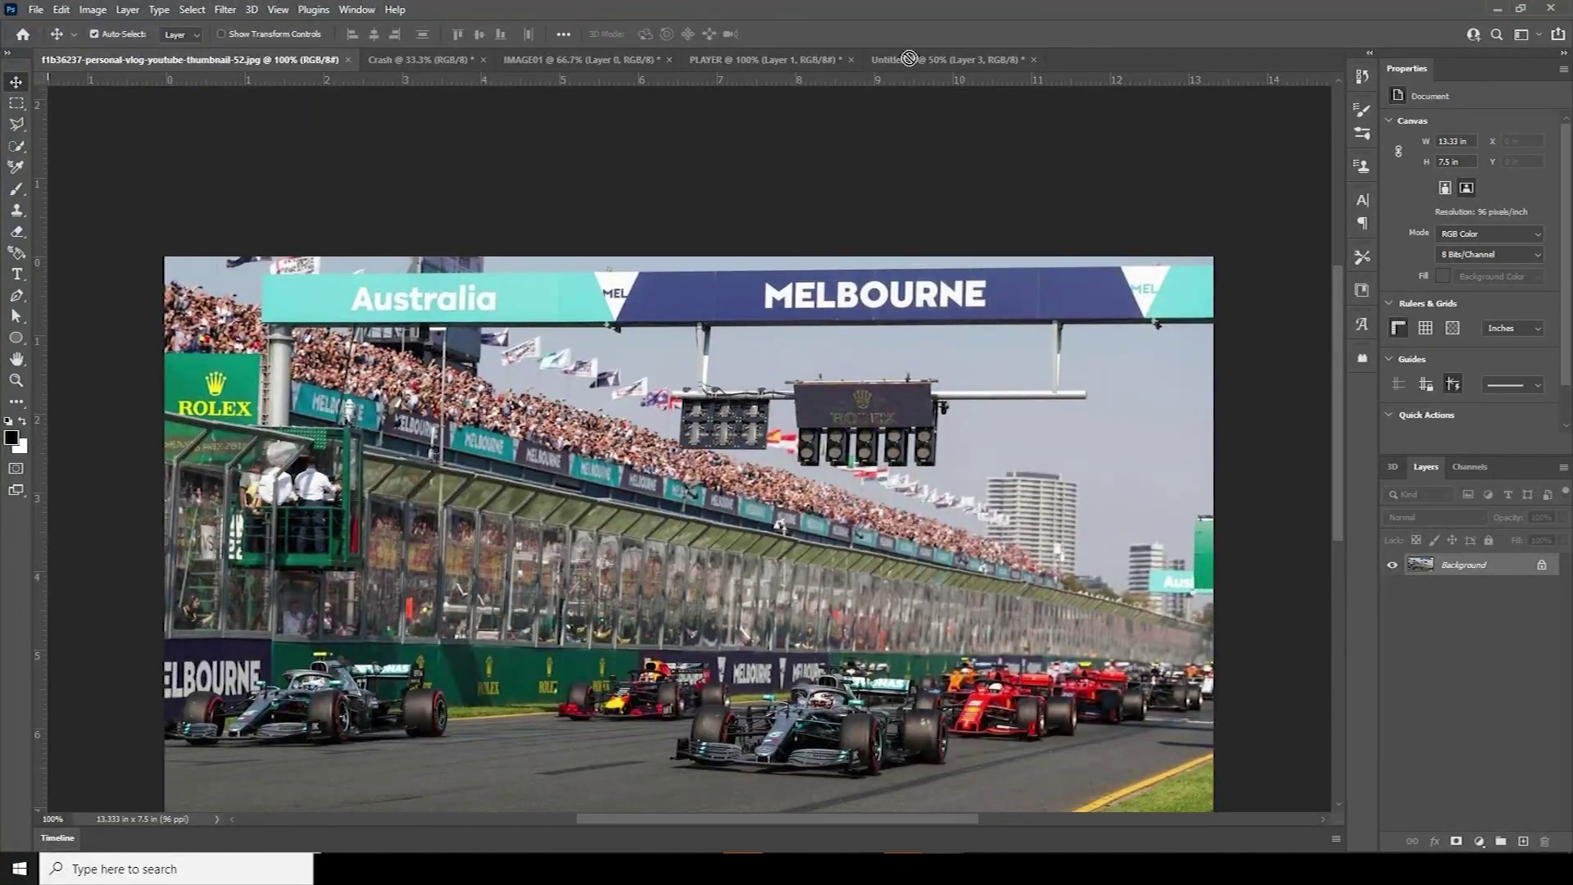
drag(910, 57, 760, 449)
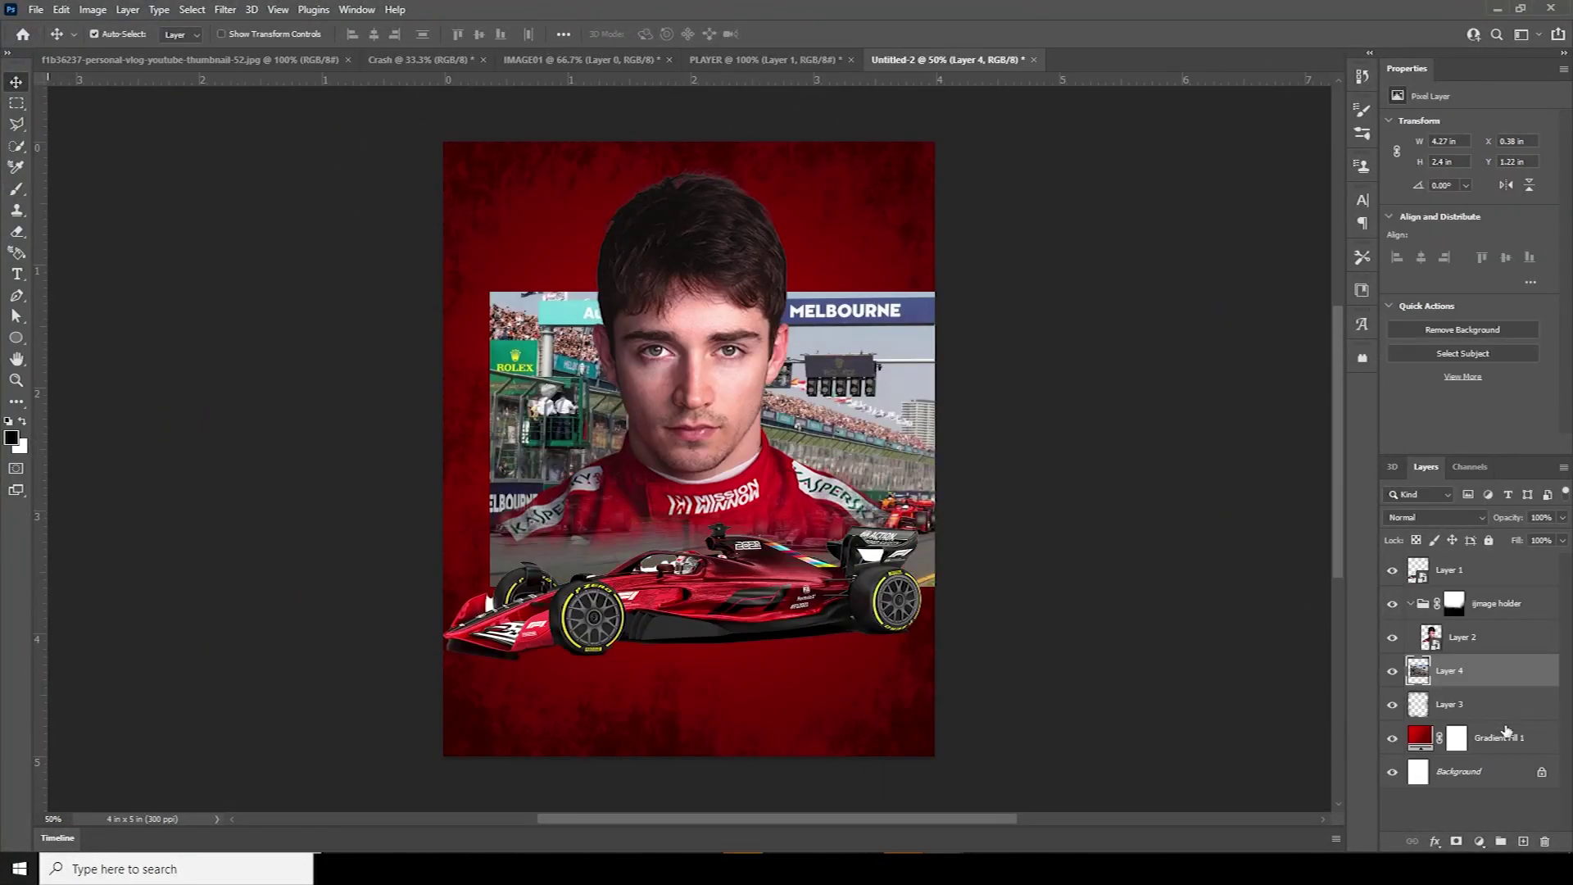
Enlarge the race photo to about 127.73% and position it behind the portrait so it spans the poster's full width
key(ctrl+t)
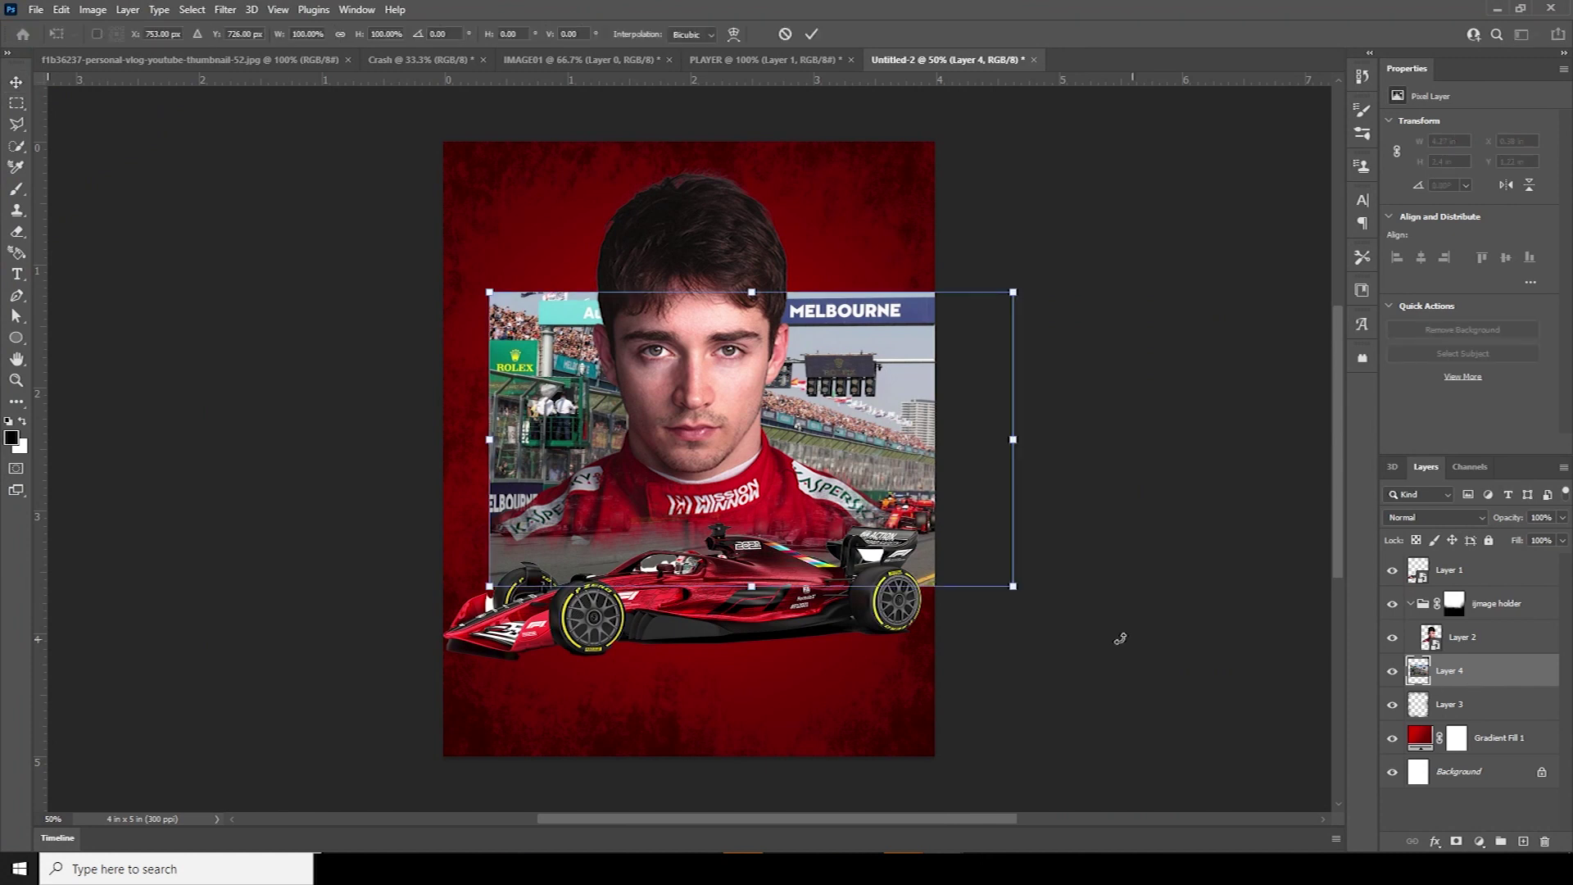
drag(845, 508, 785, 482)
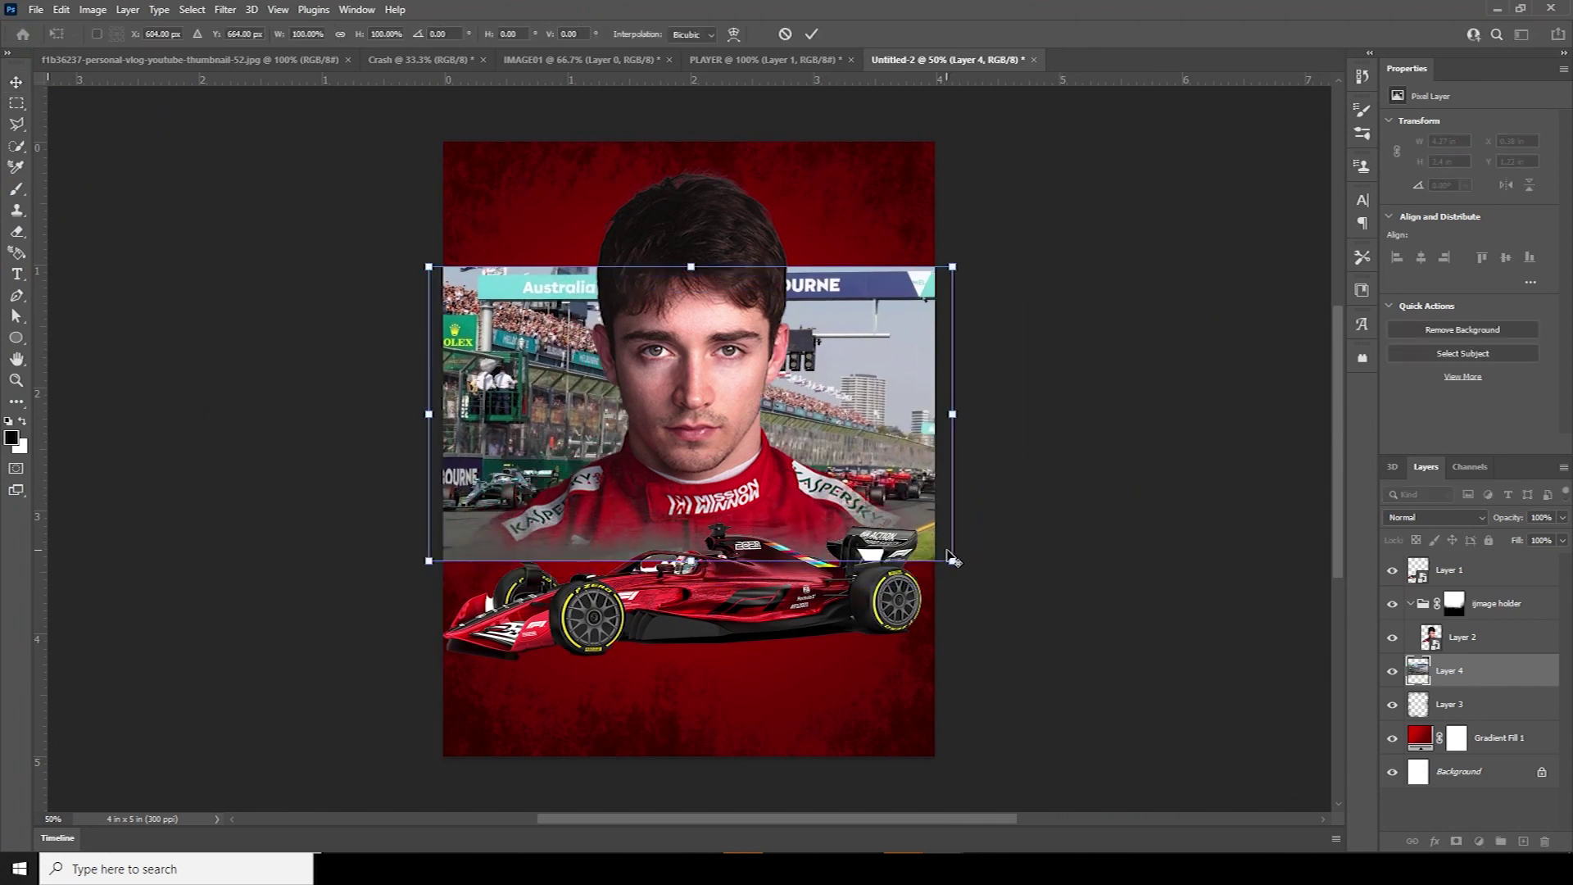
drag(957, 562, 1030, 594)
drag(860, 463, 838, 453)
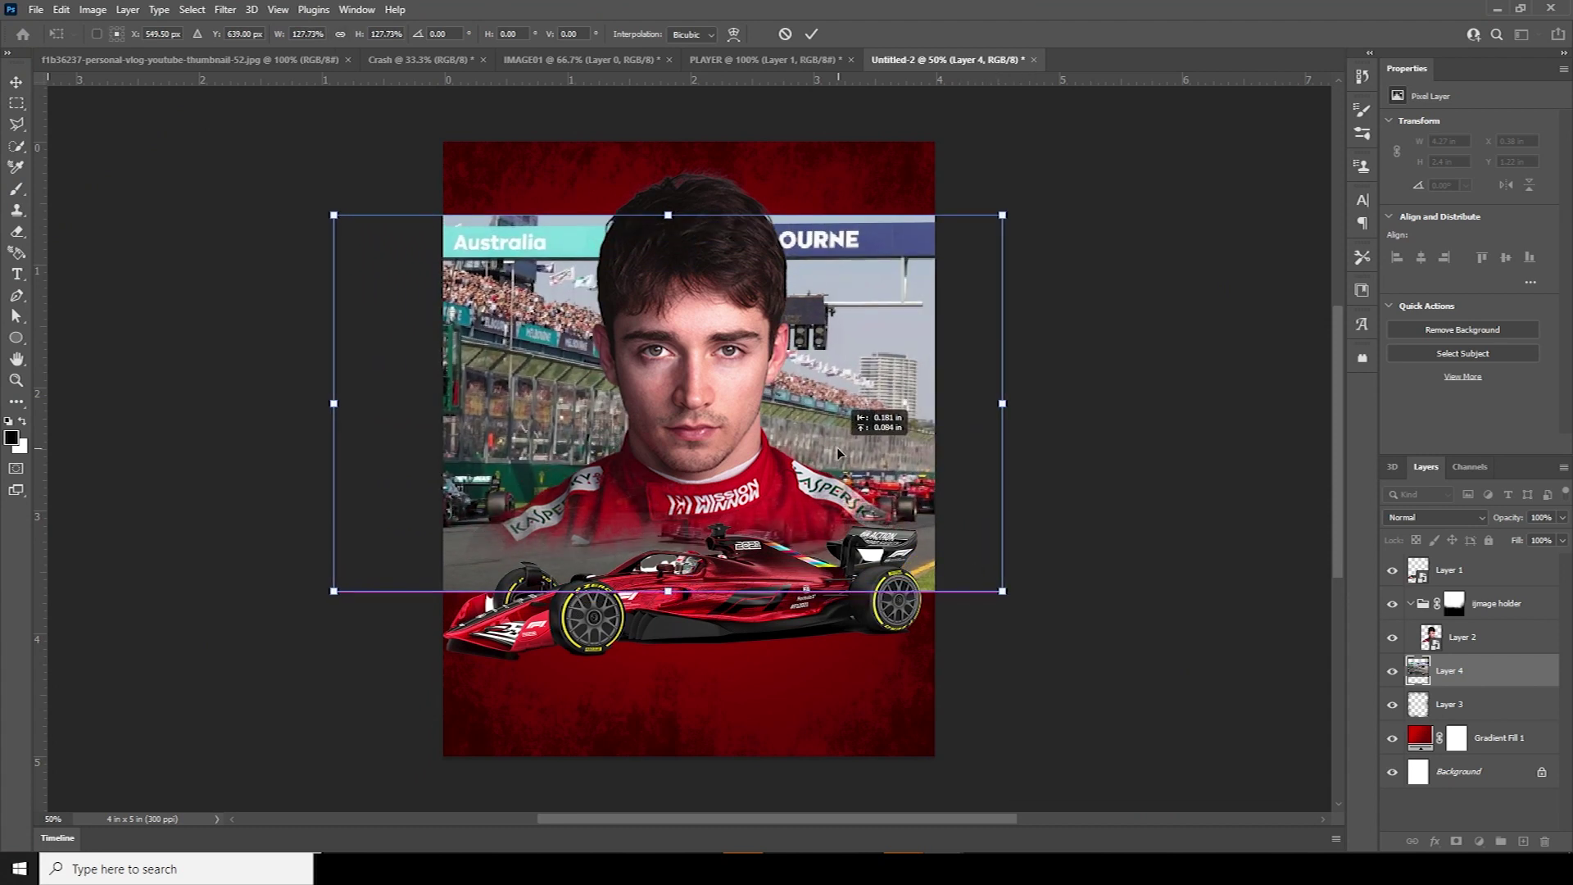
key(Return)
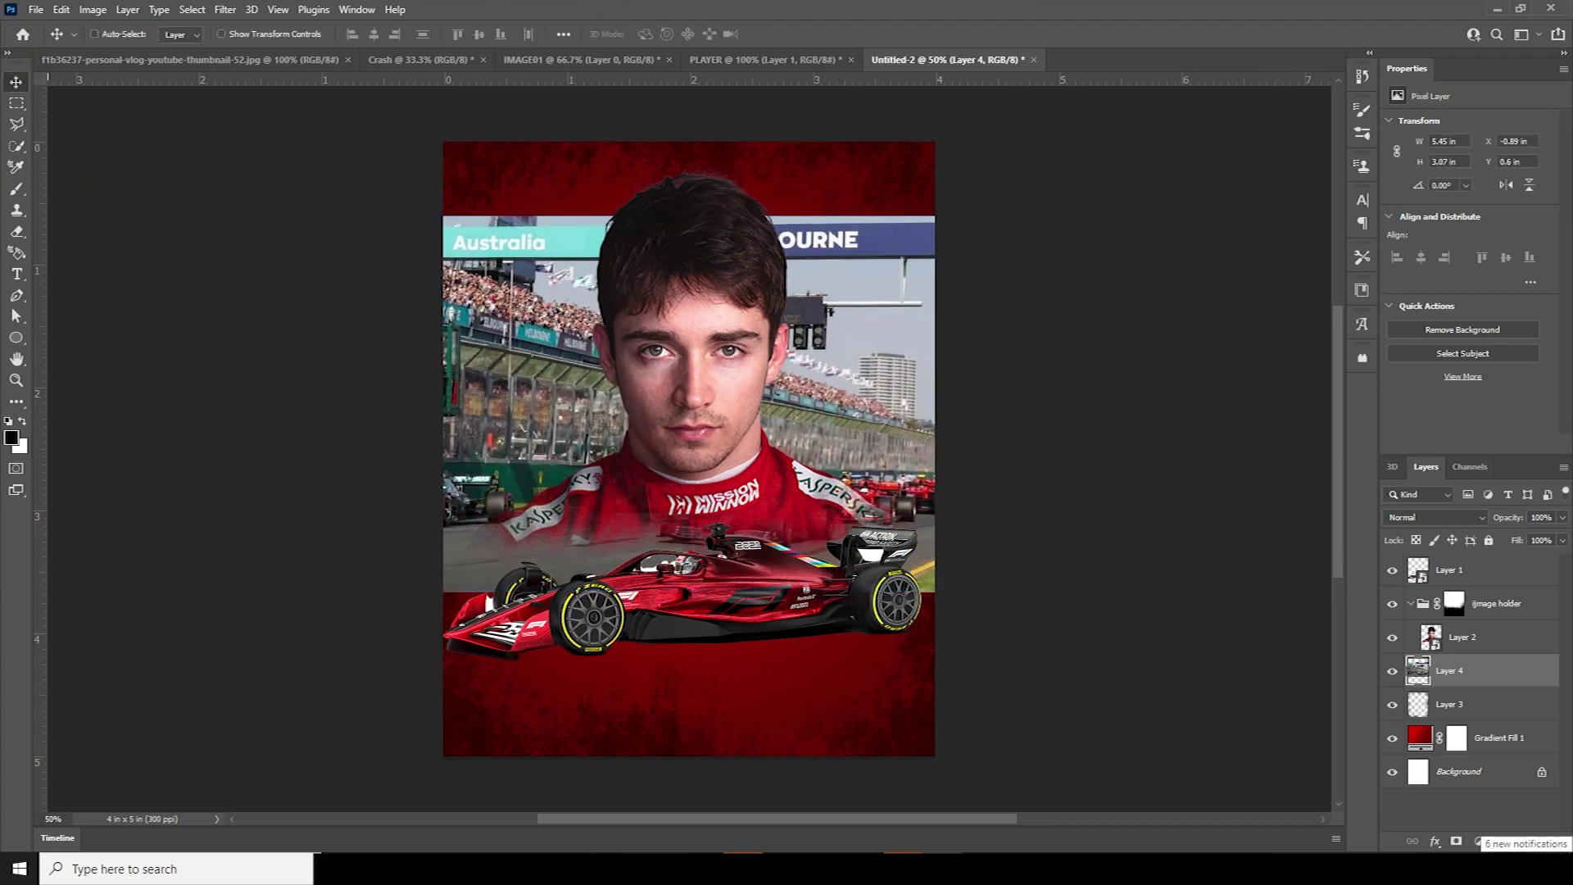
Turn the race photo black and white by setting its Hue/Saturation saturation to -100
key(ctrl+u)
drag(870, 326, 829, 327)
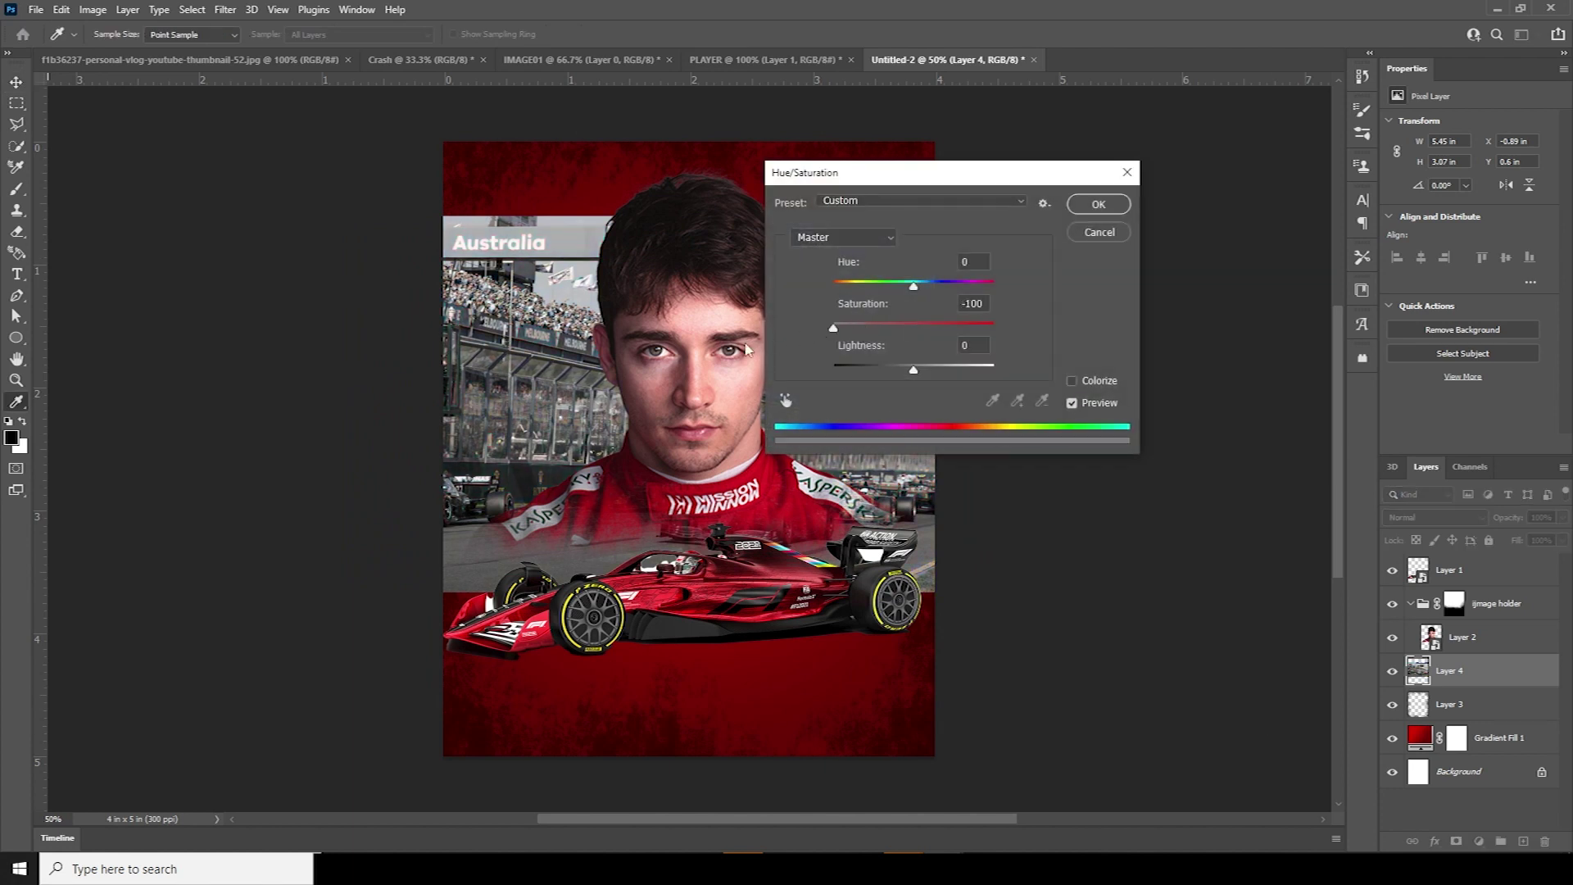
click(1089, 211)
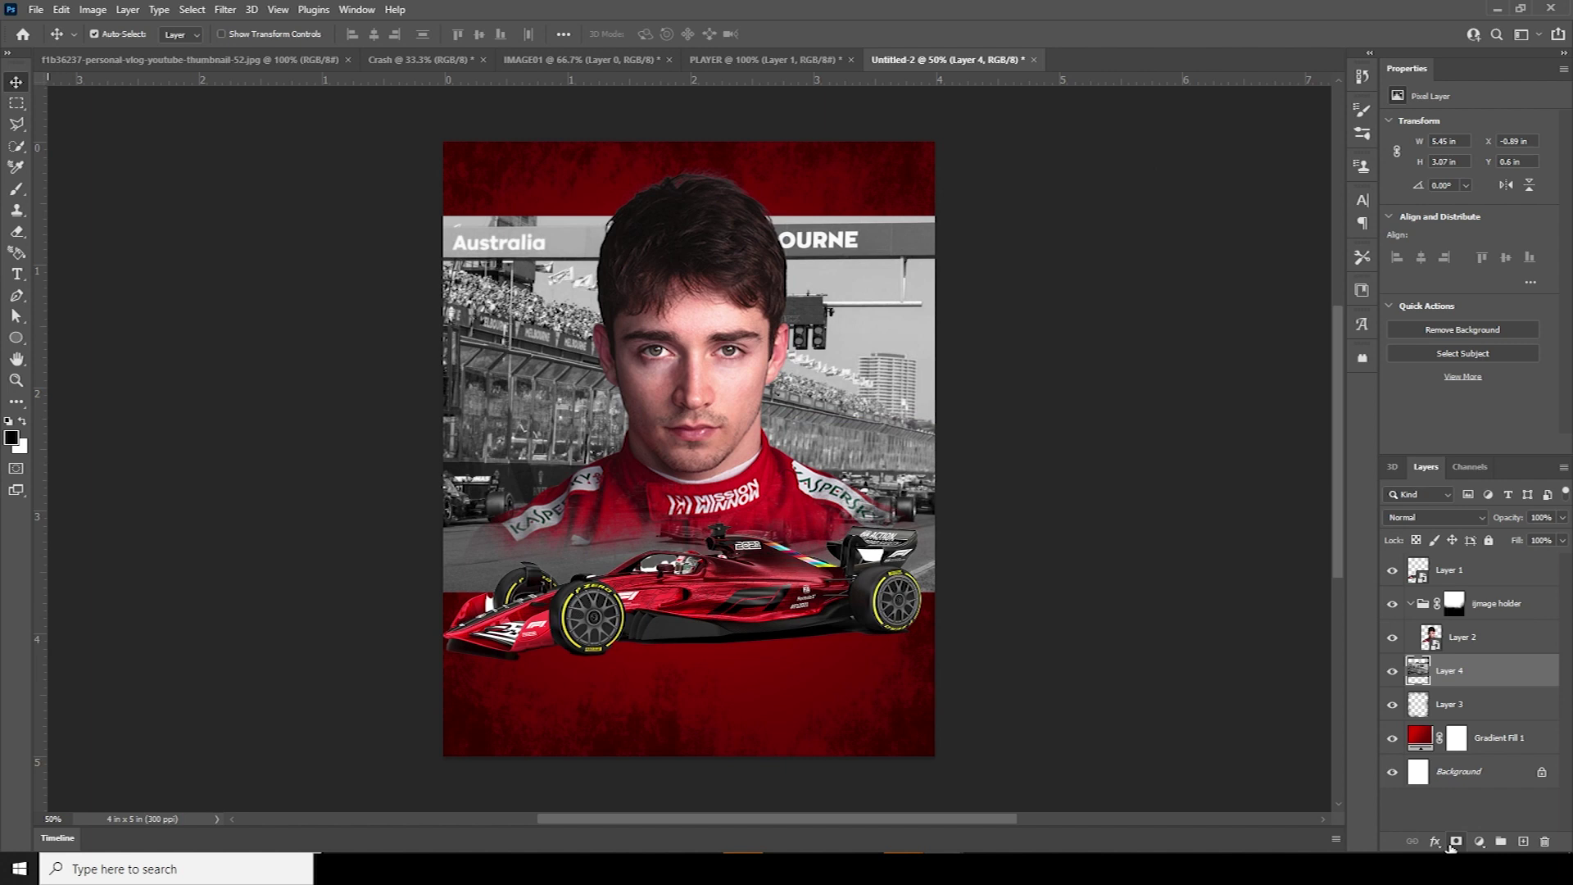
Group the race photo layer, name the group BG holder, and add a layer mask to it
key(ctrl+g)
double_click(1452, 664)
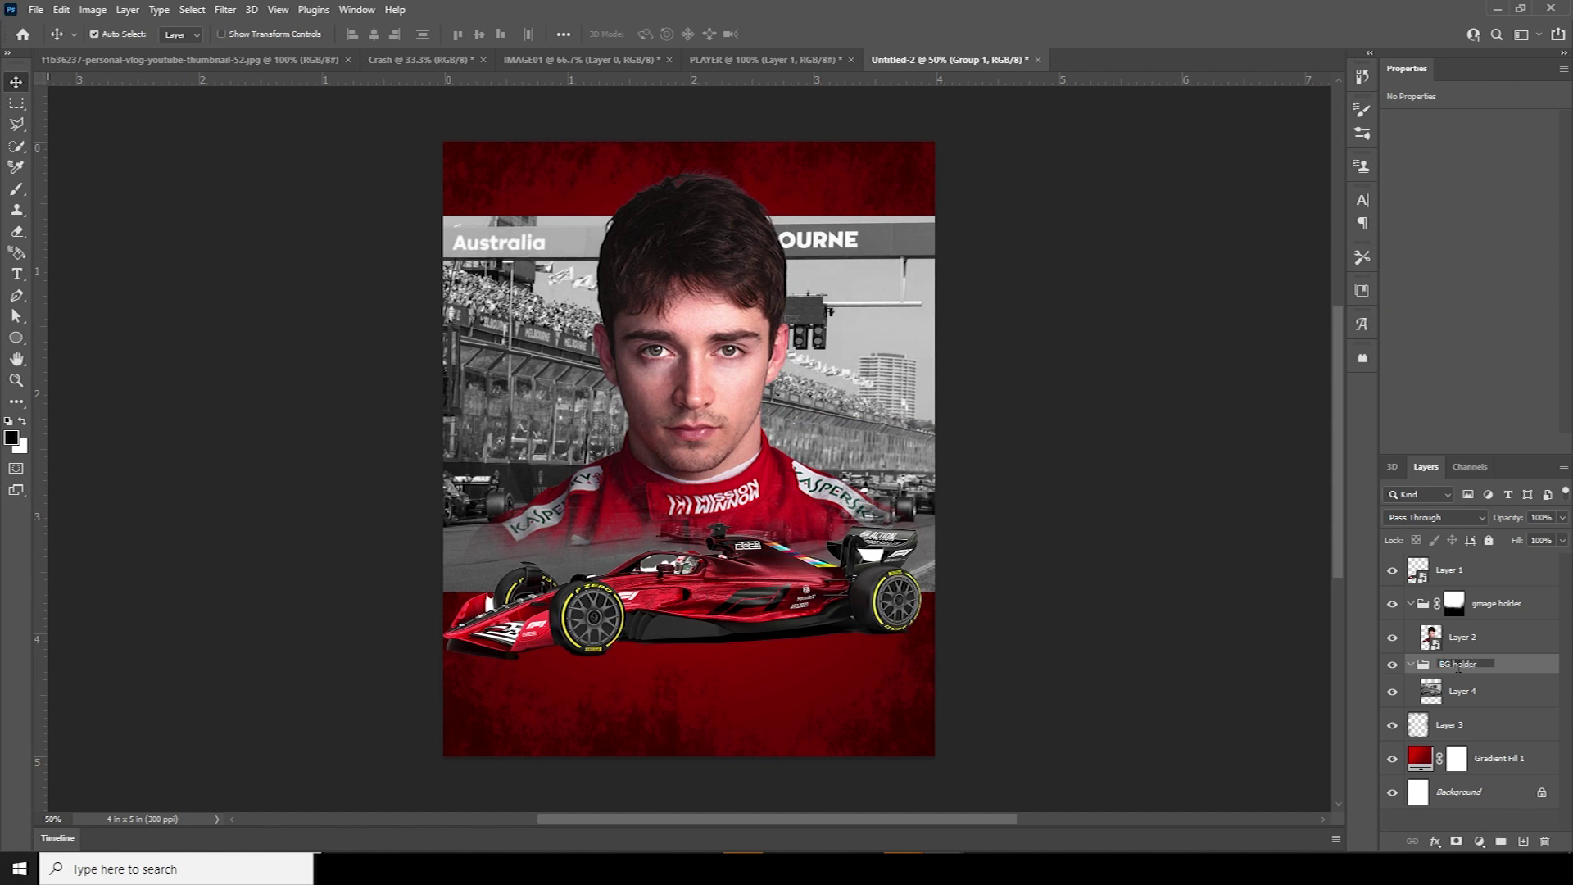
click(1411, 665)
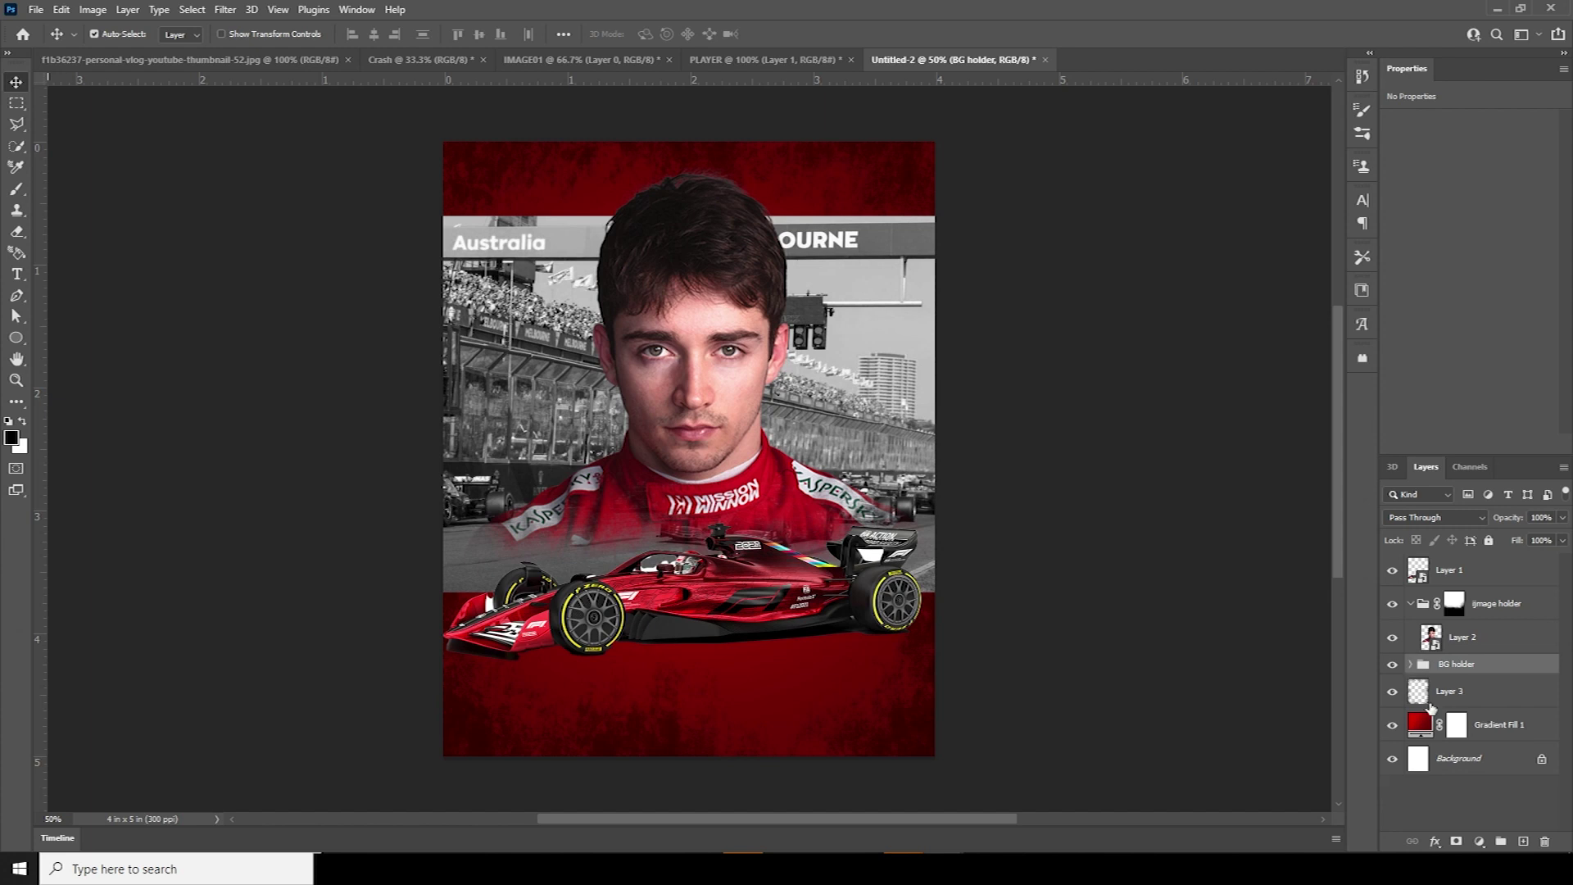
click(1455, 842)
Paint black on the BG holder mask with the DD Grunge 6 brush at 500 px to break up the overhead race sign
key(b)
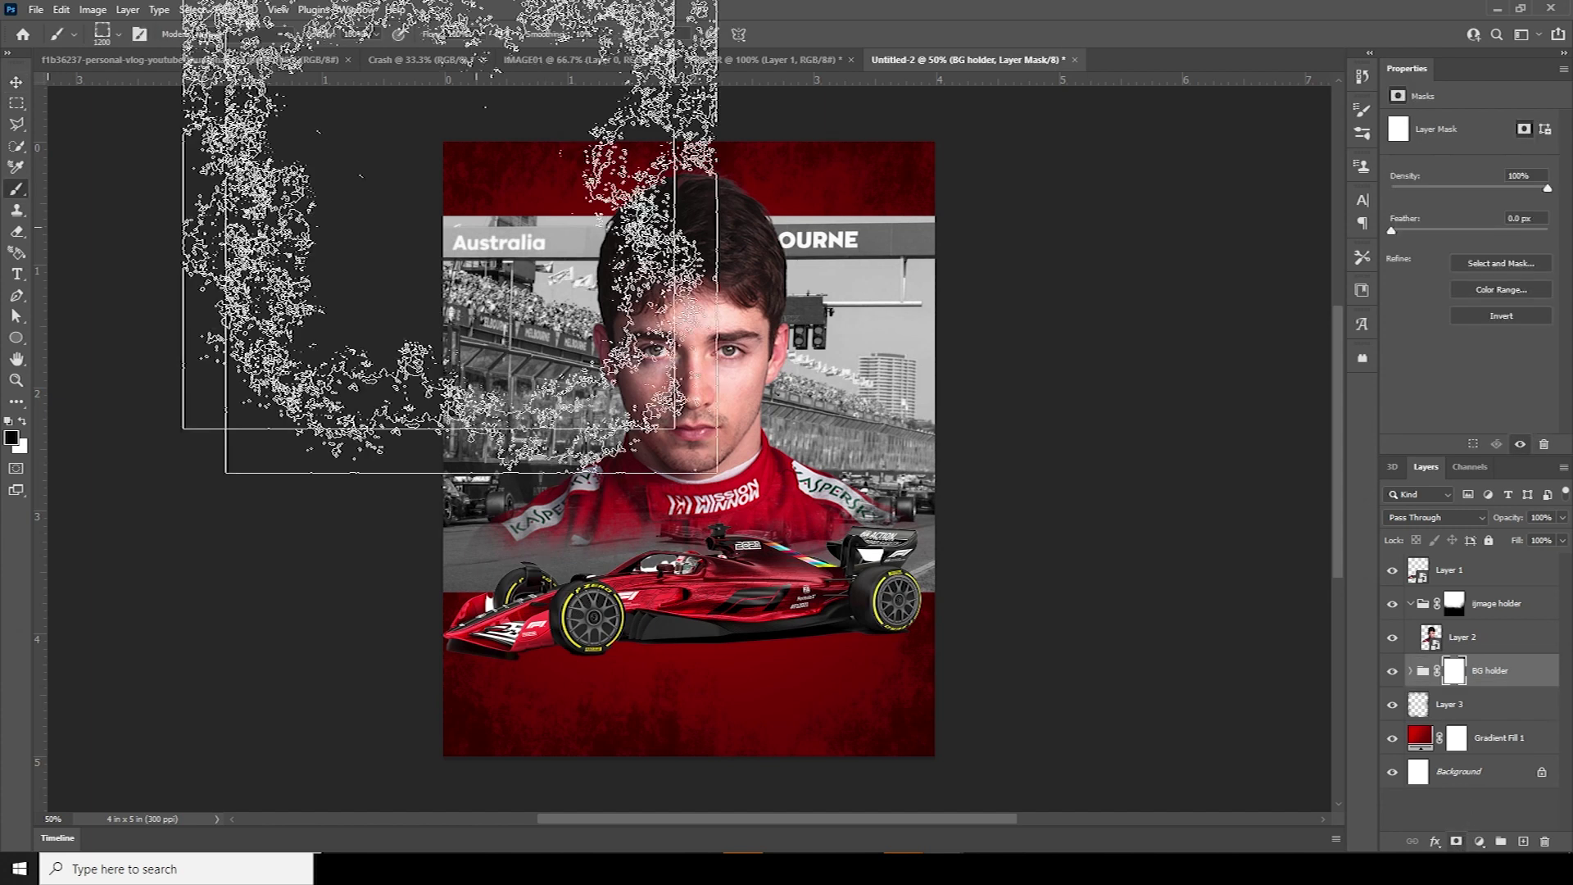
click(119, 34)
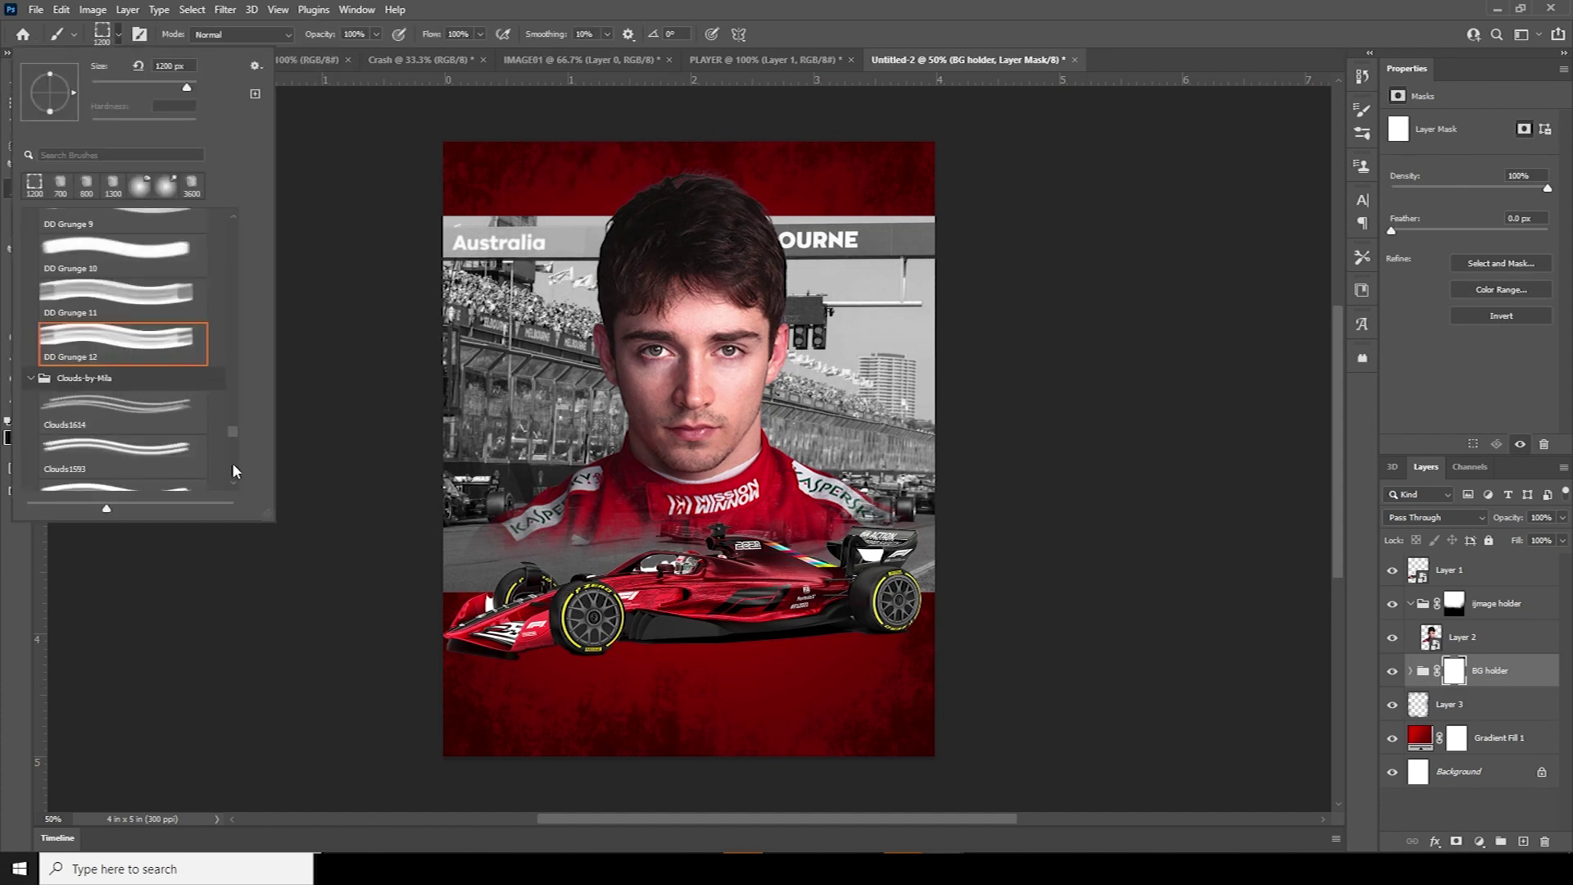
click(176, 257)
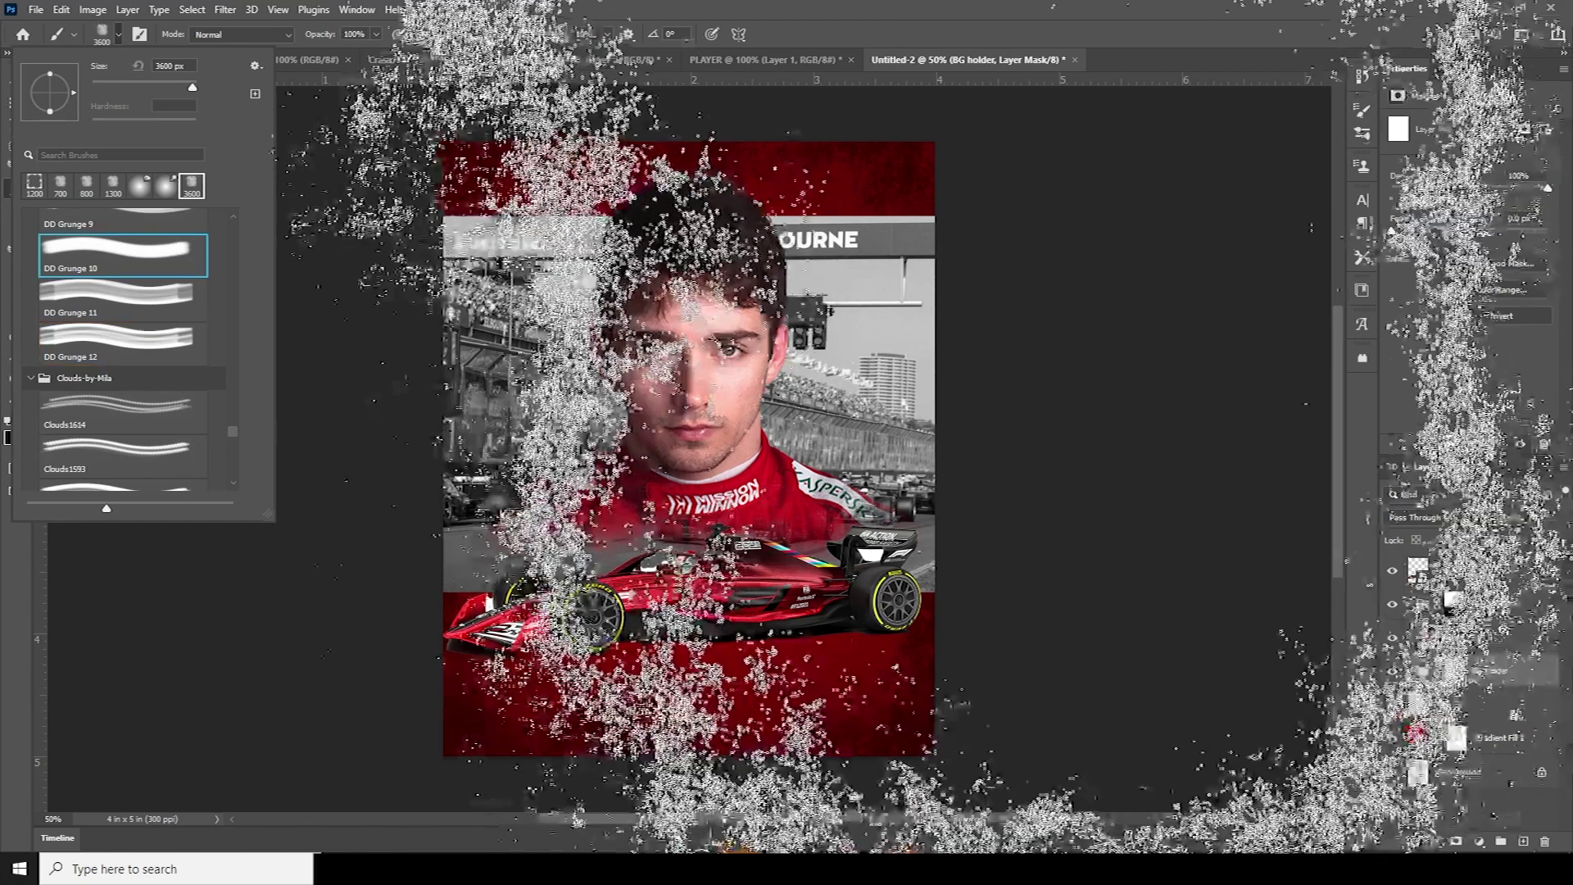
scroll(227, 407, up, 5)
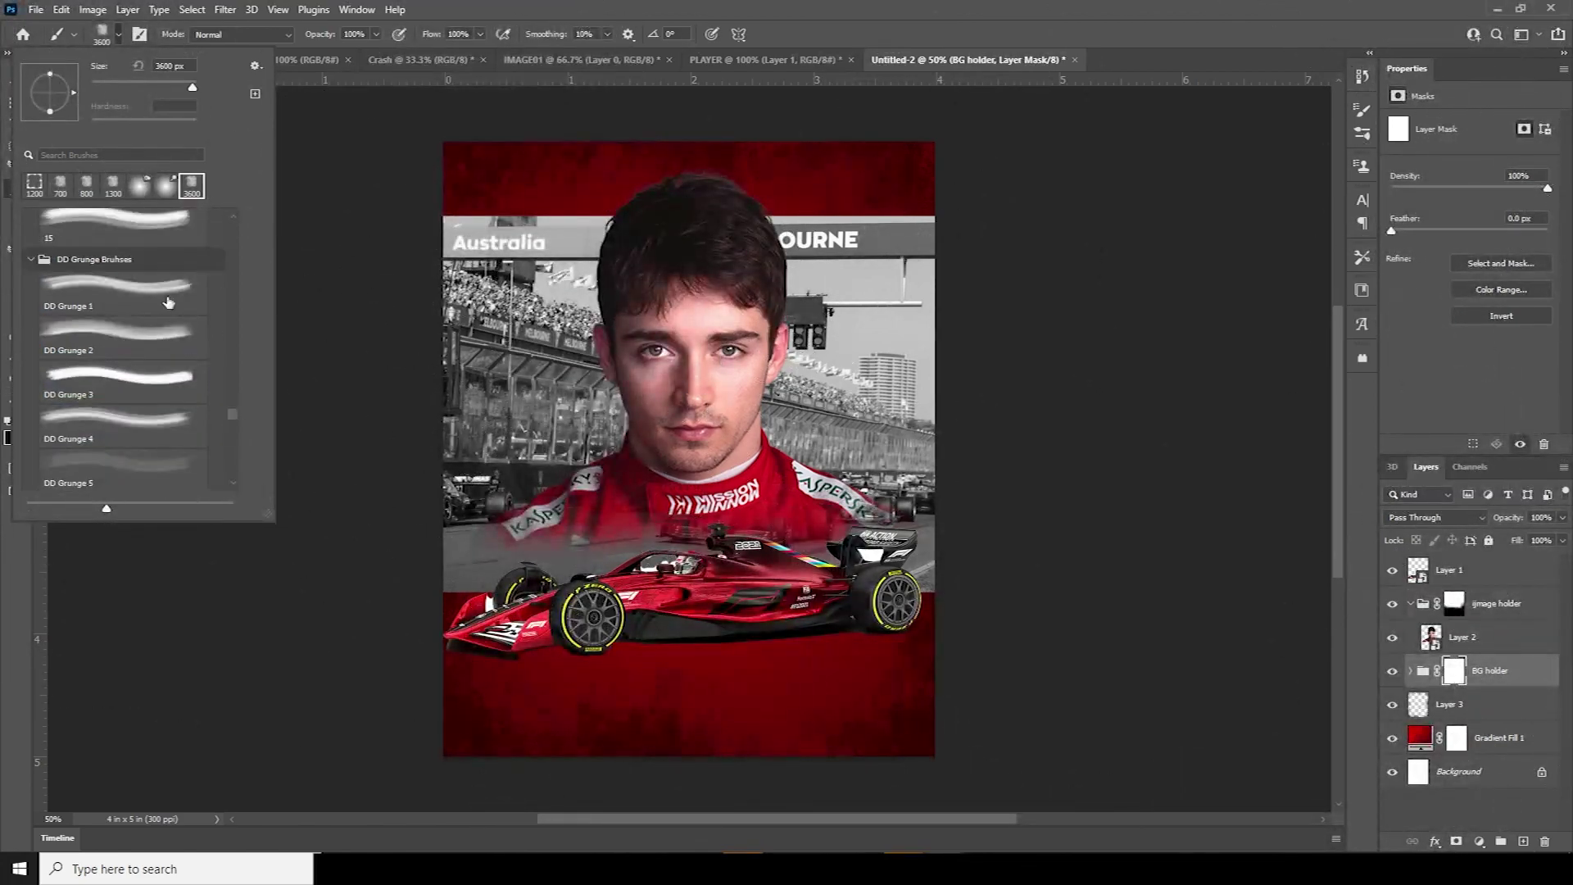
scroll(168, 303, down, 3)
click(123, 356)
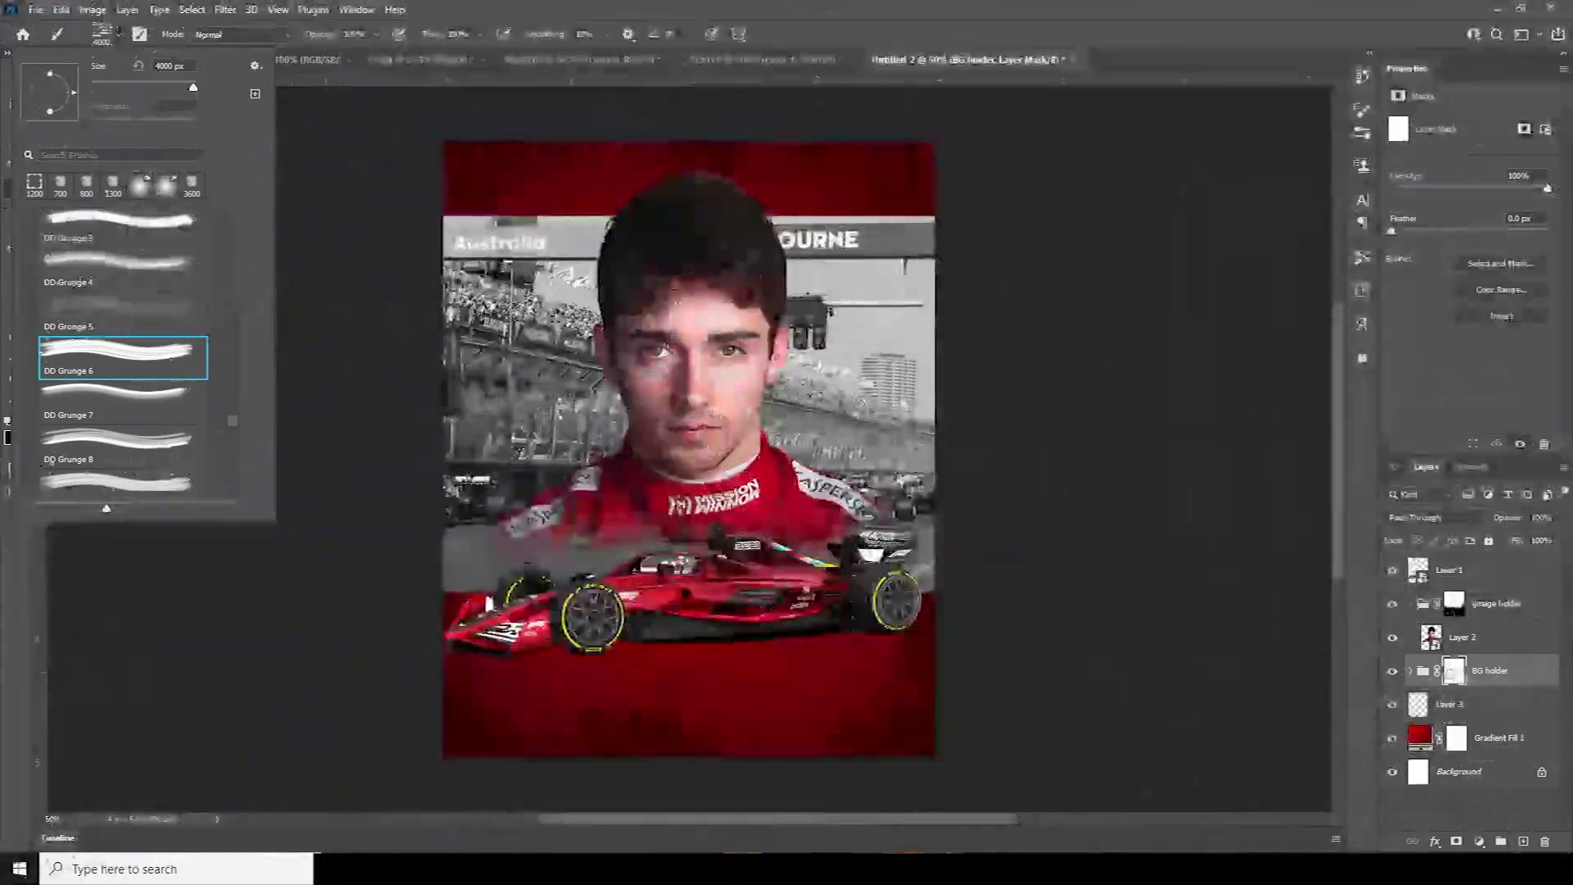
key(Return)
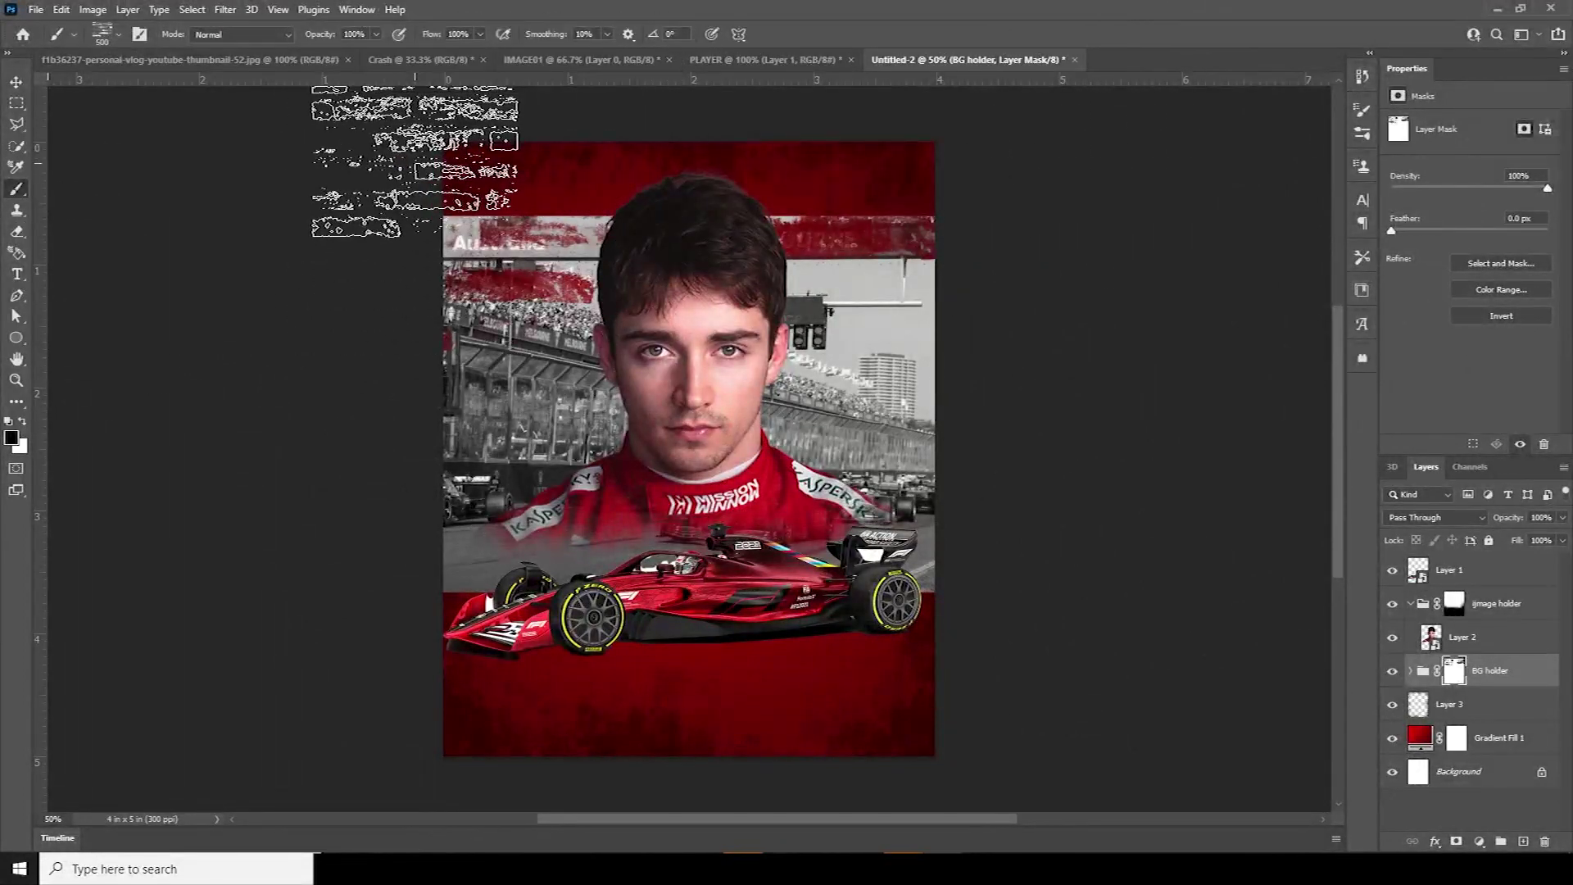
Enlarge the brush to 1000 px and paint black on the mask to roughen the race photo's upper and lower edges
key(bracketright)
key(bracketright)
key(bracketright)
key(bracketright)
key(bracketright)
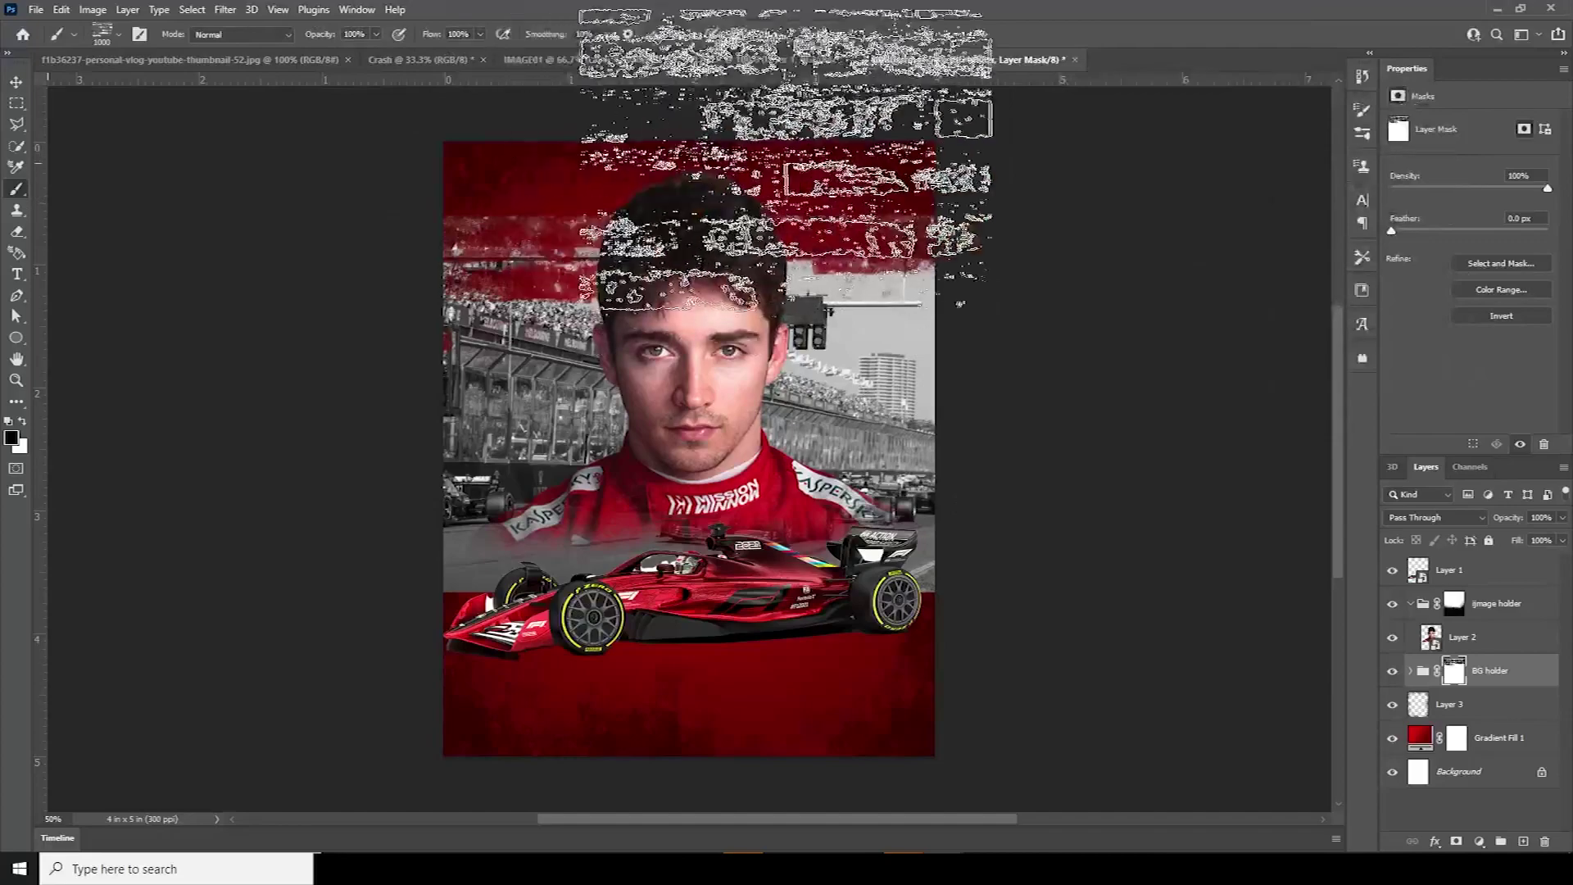
scroll(1208, 738, down, 2)
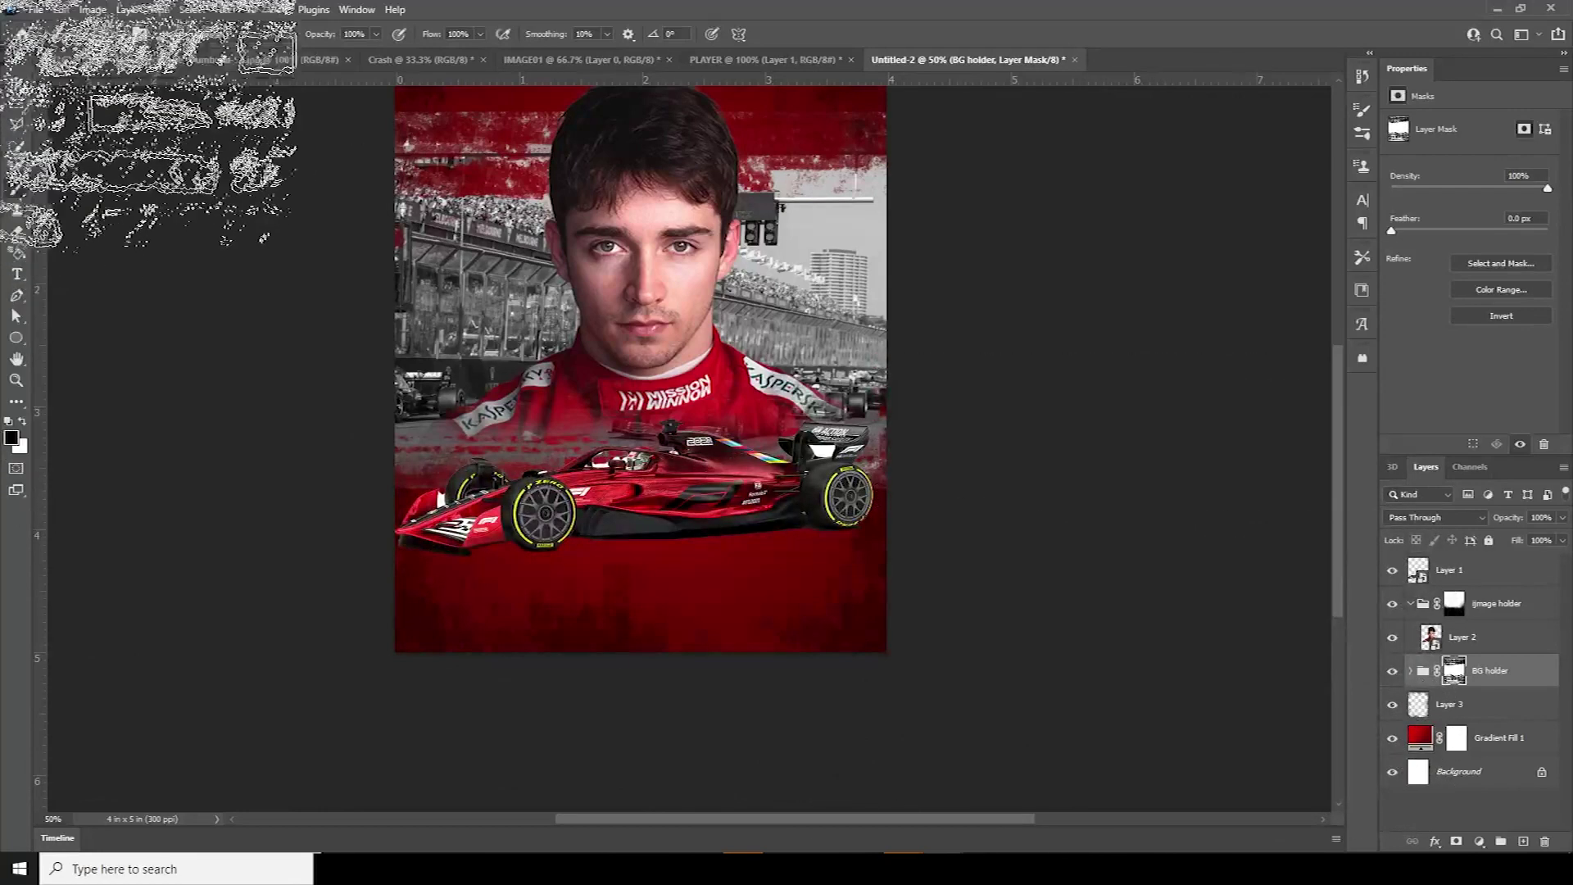
Paint black on the BG holder mask with the DD Grunge 8 brush at 1000 px to roughen the race photo around the tall building
click(118, 34)
click(181, 317)
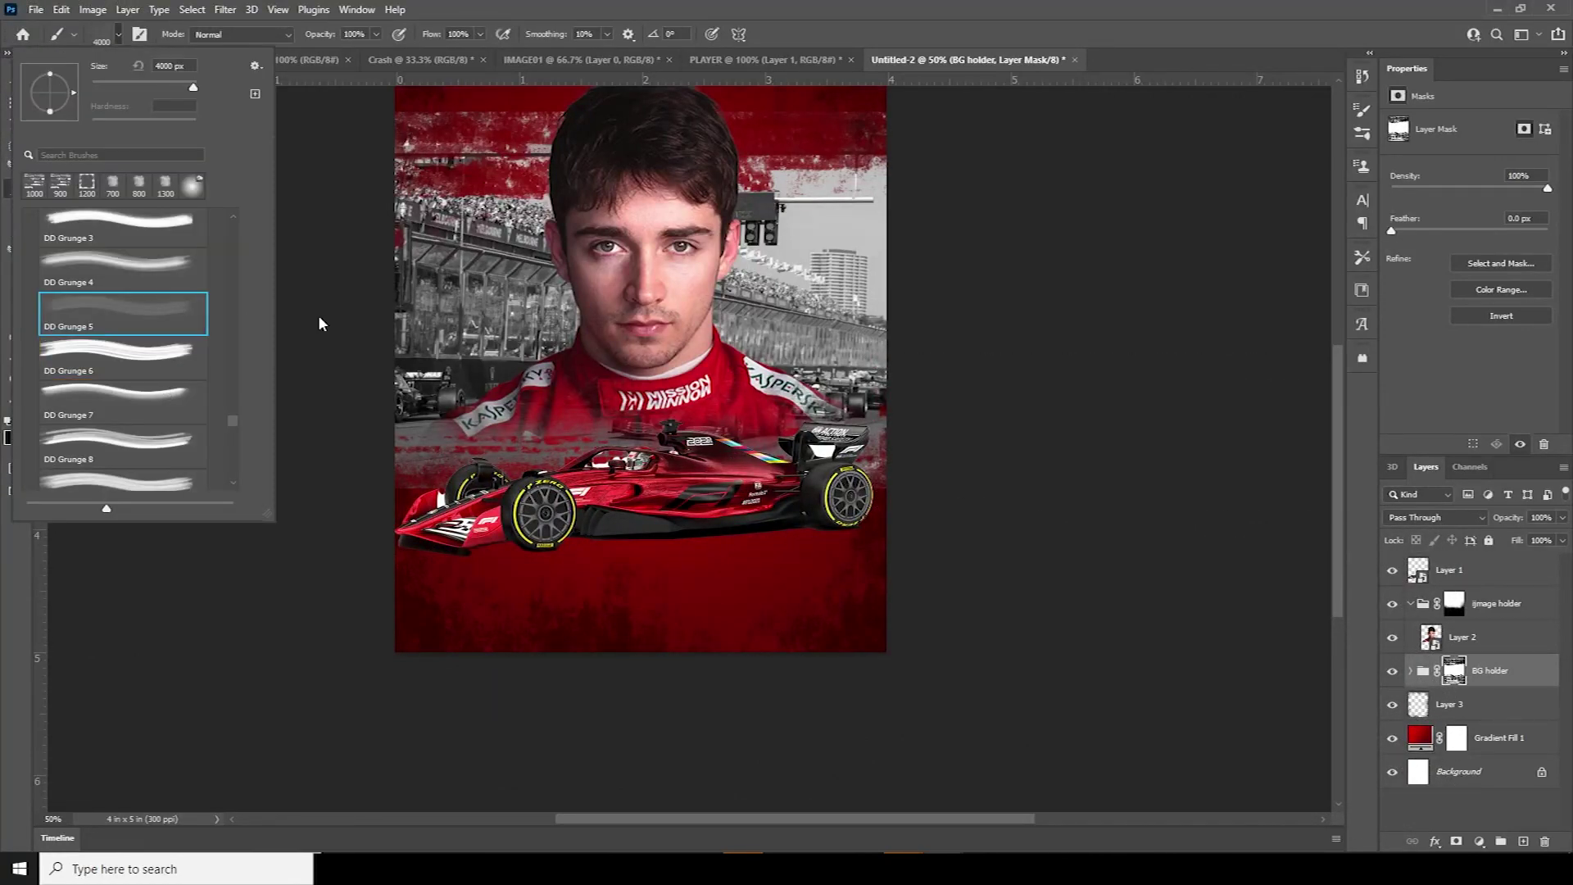
click(131, 443)
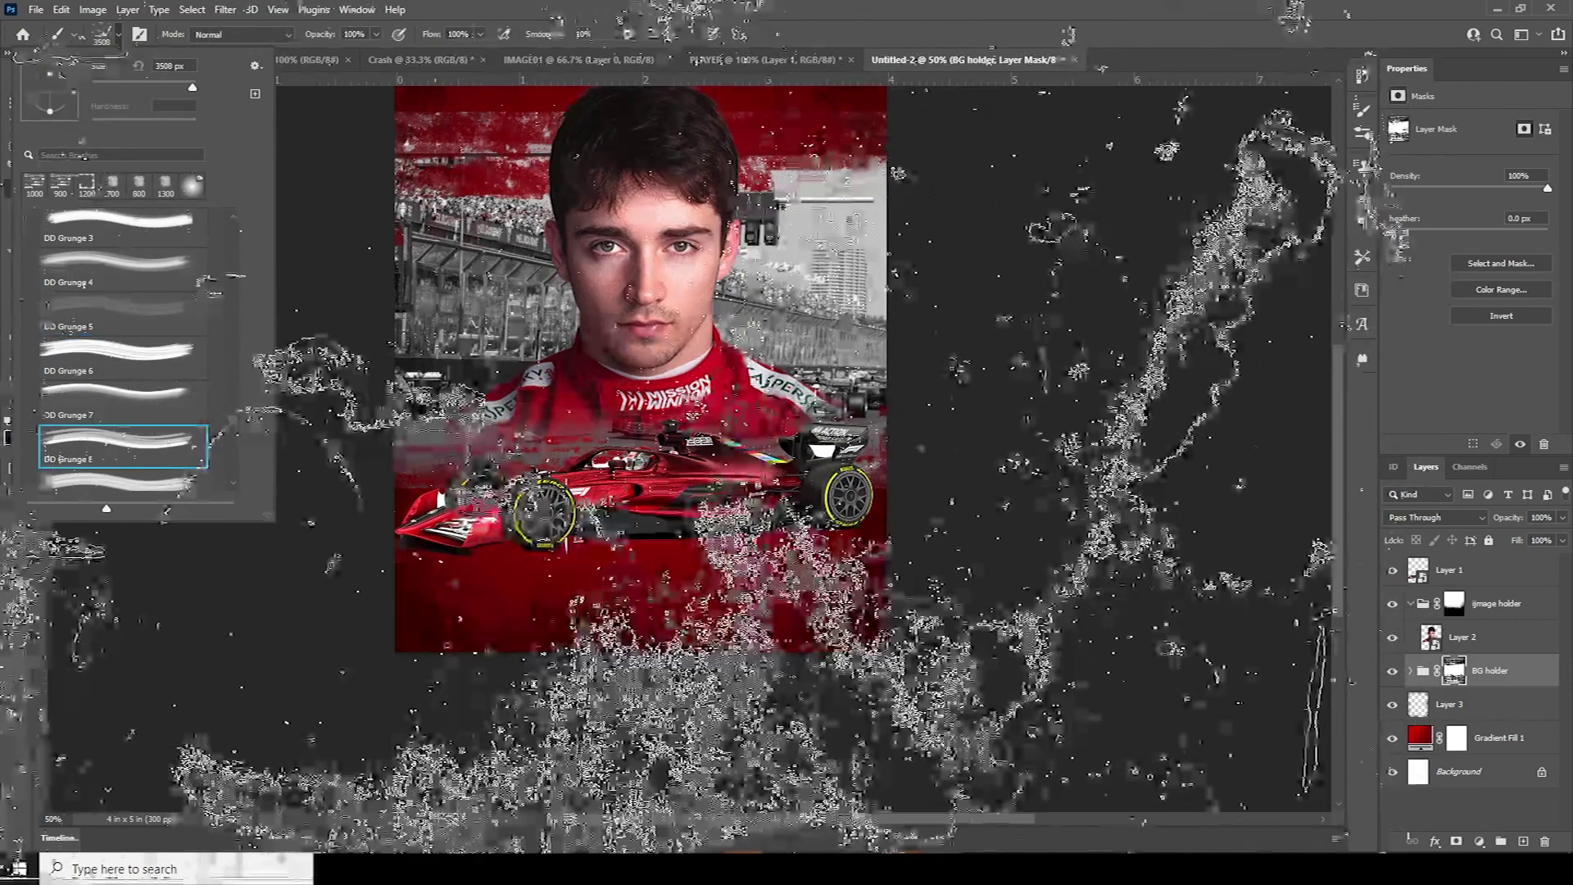
click(1457, 668)
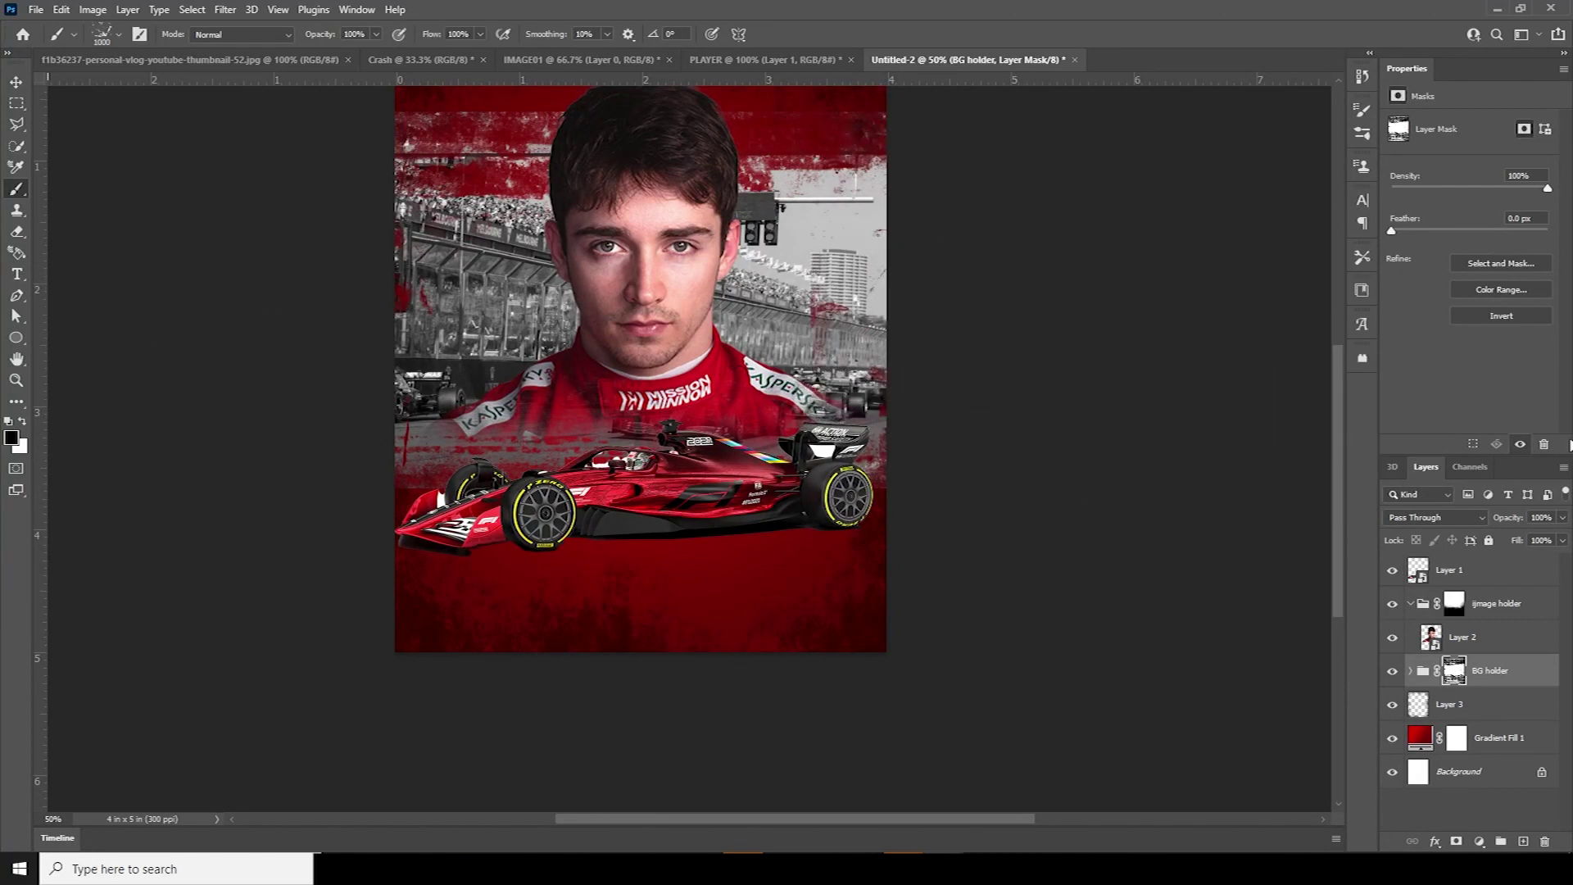
Bring the crash photo from the Crash document into the poster, placing its layer between the driver's group and the BG holder group
click(17, 83)
drag(1009, 202, 1015, 271)
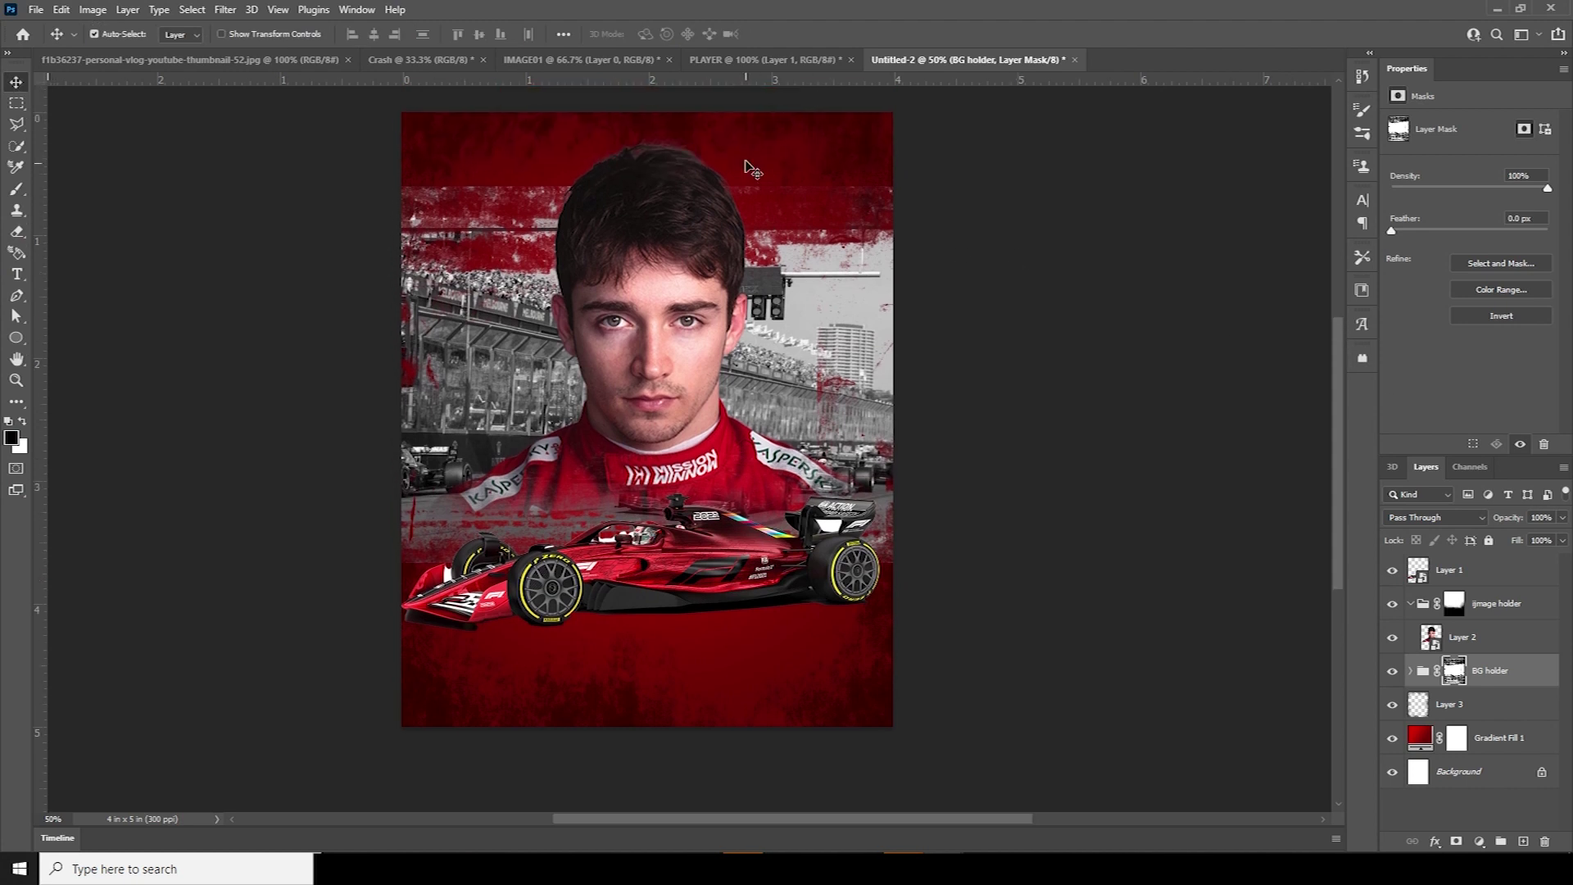
click(726, 59)
click(543, 60)
click(419, 61)
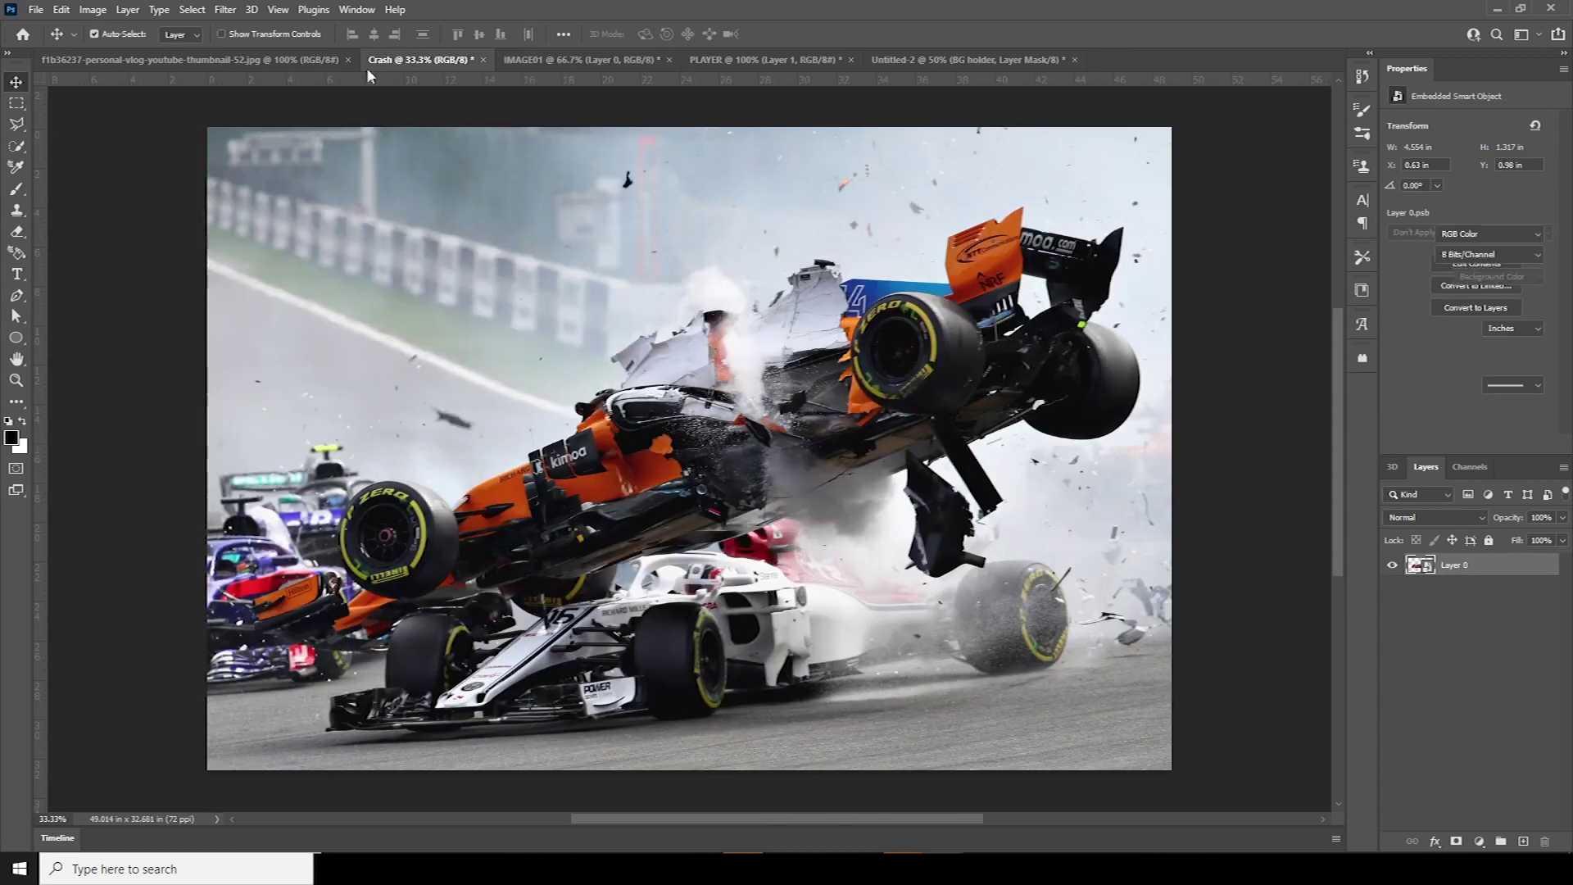
drag(872, 375, 888, 143)
drag(688, 405, 690, 407)
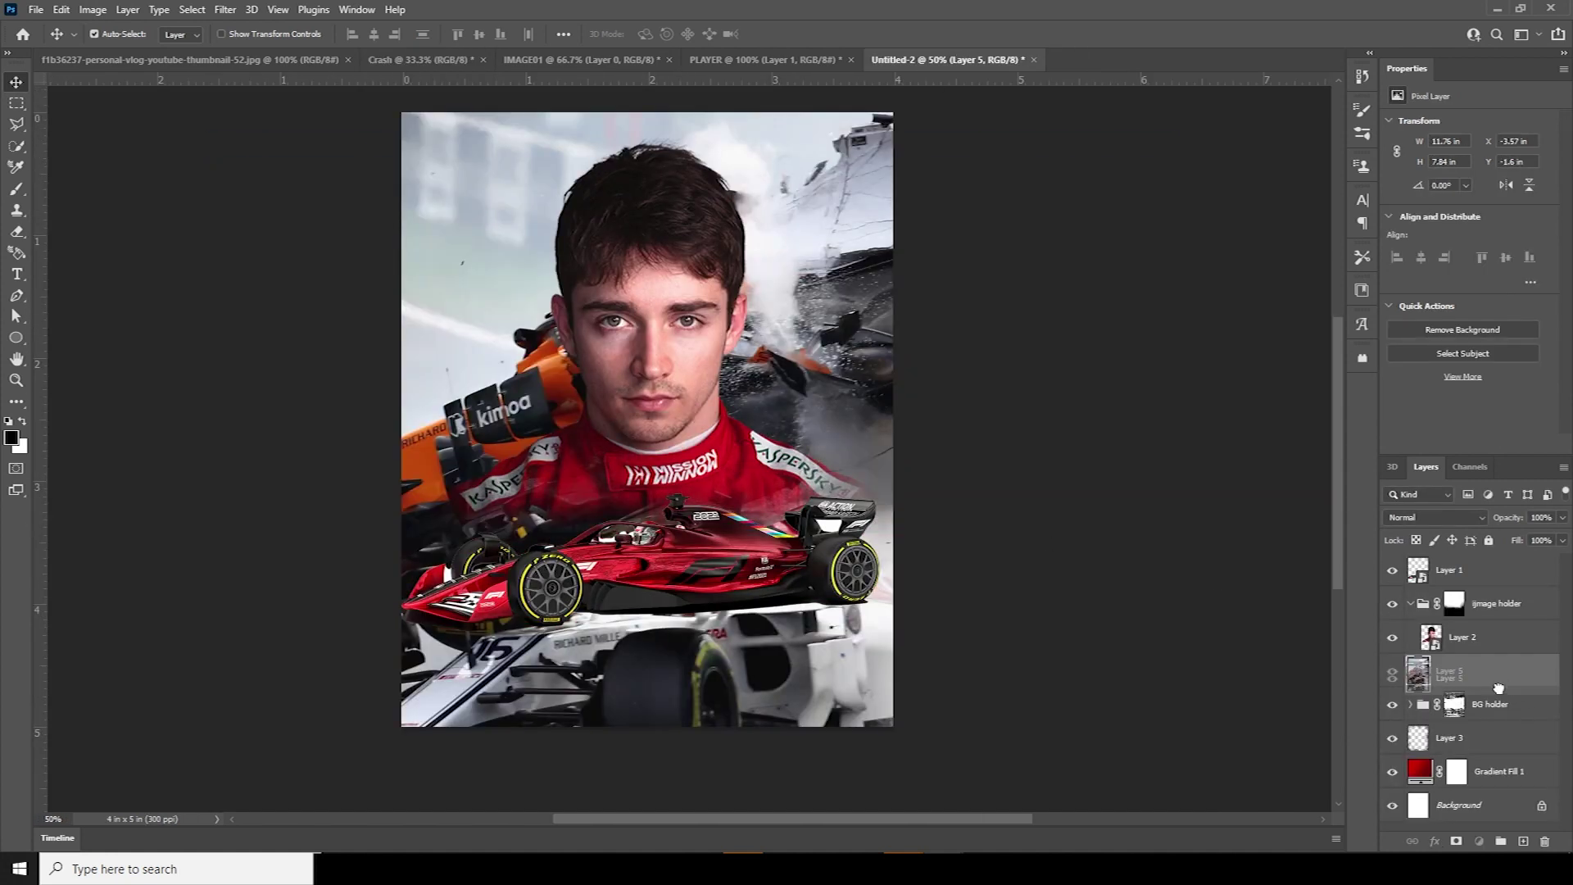
Scale the crash photo down to about 6.61 in wide and position it behind the driver across the upper part of the poster
key(ctrl+t)
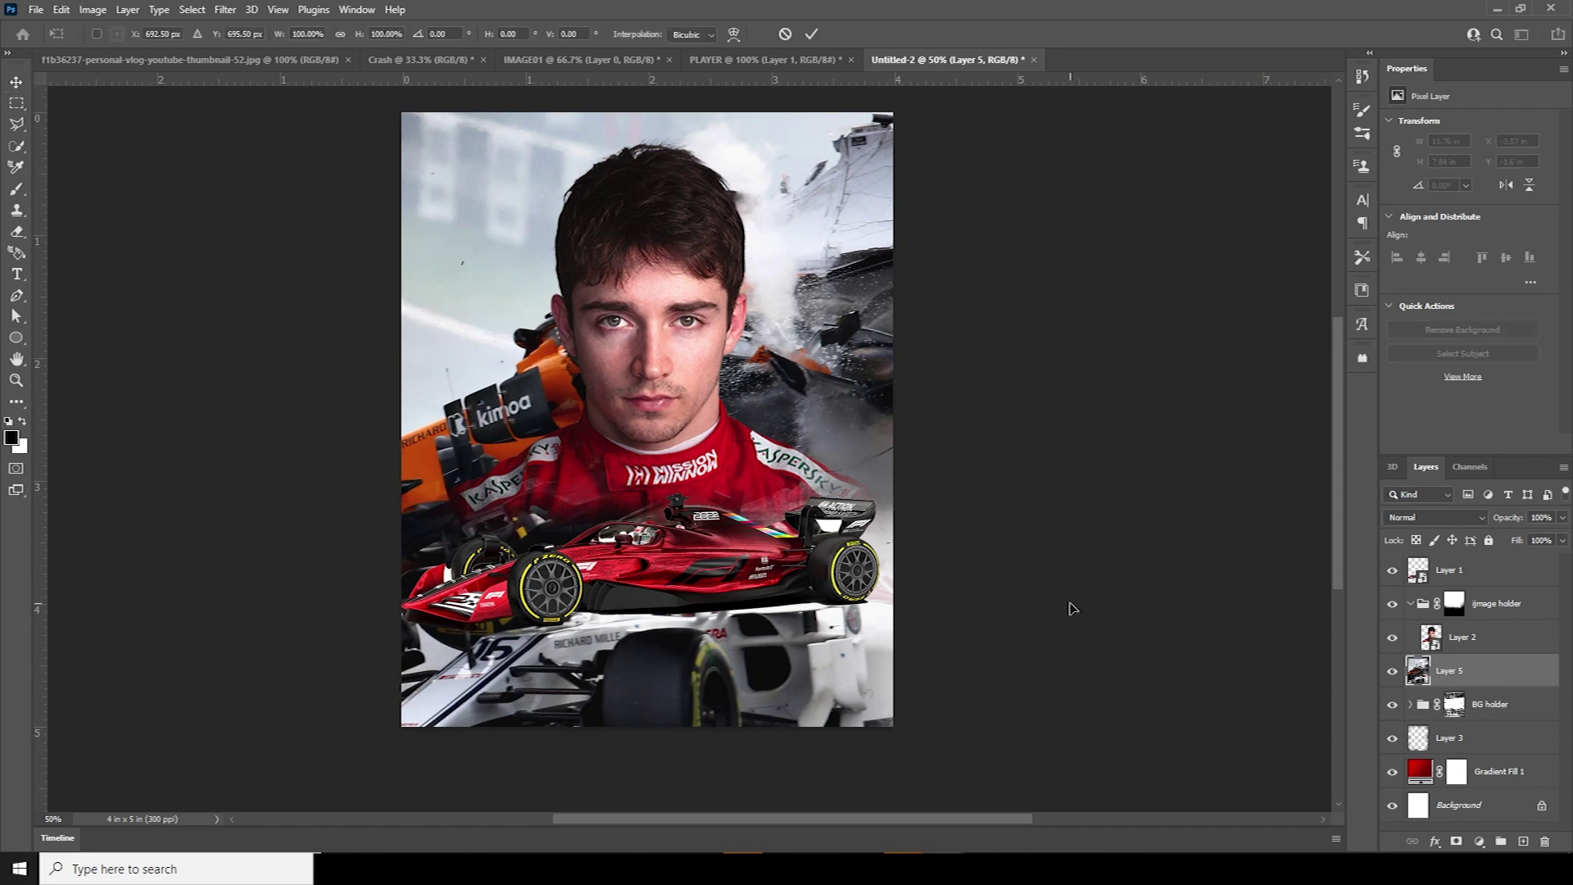
key(ctrl+minus)
drag(1047, 663, 890, 557)
drag(729, 405, 677, 380)
key(Return)
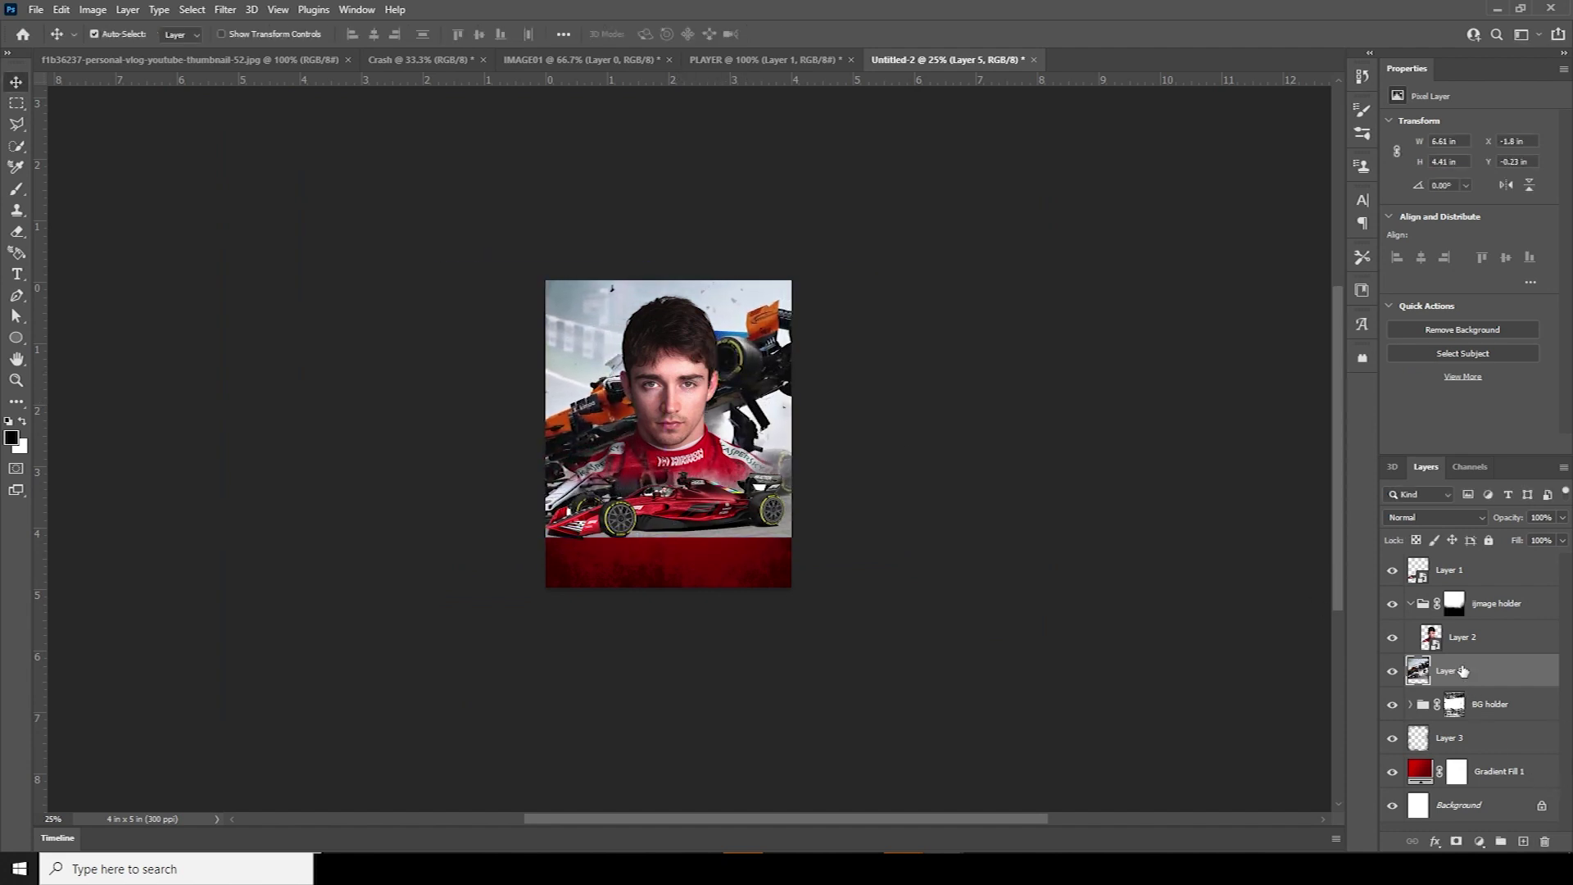
Group the crash photo layer, name the group image holder 02, and add a layer mask to it
key(ctrl+g)
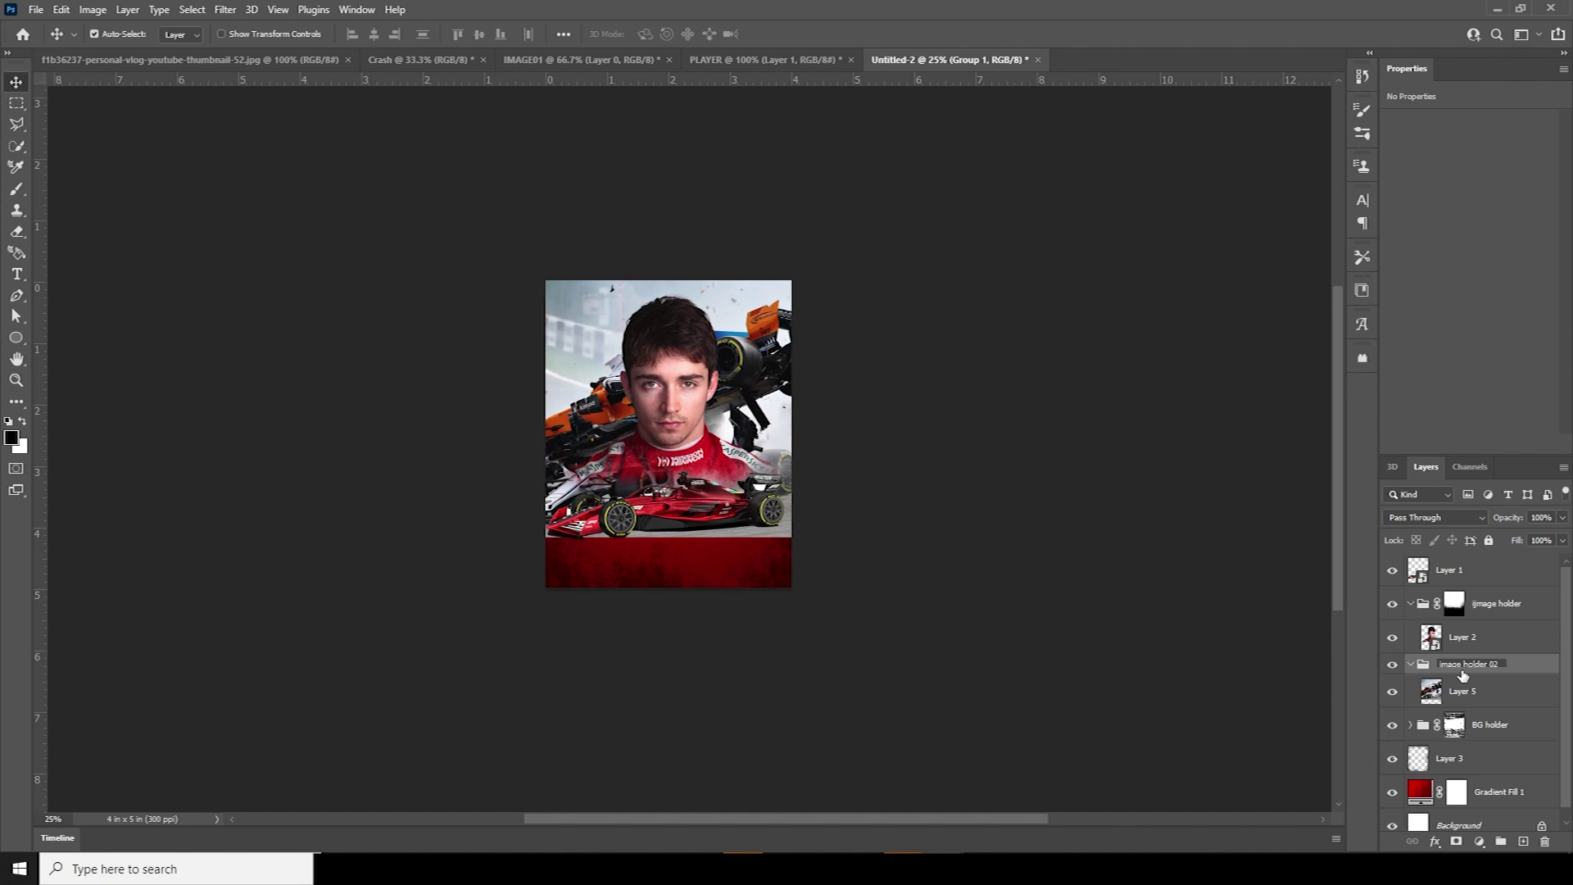
click(1411, 665)
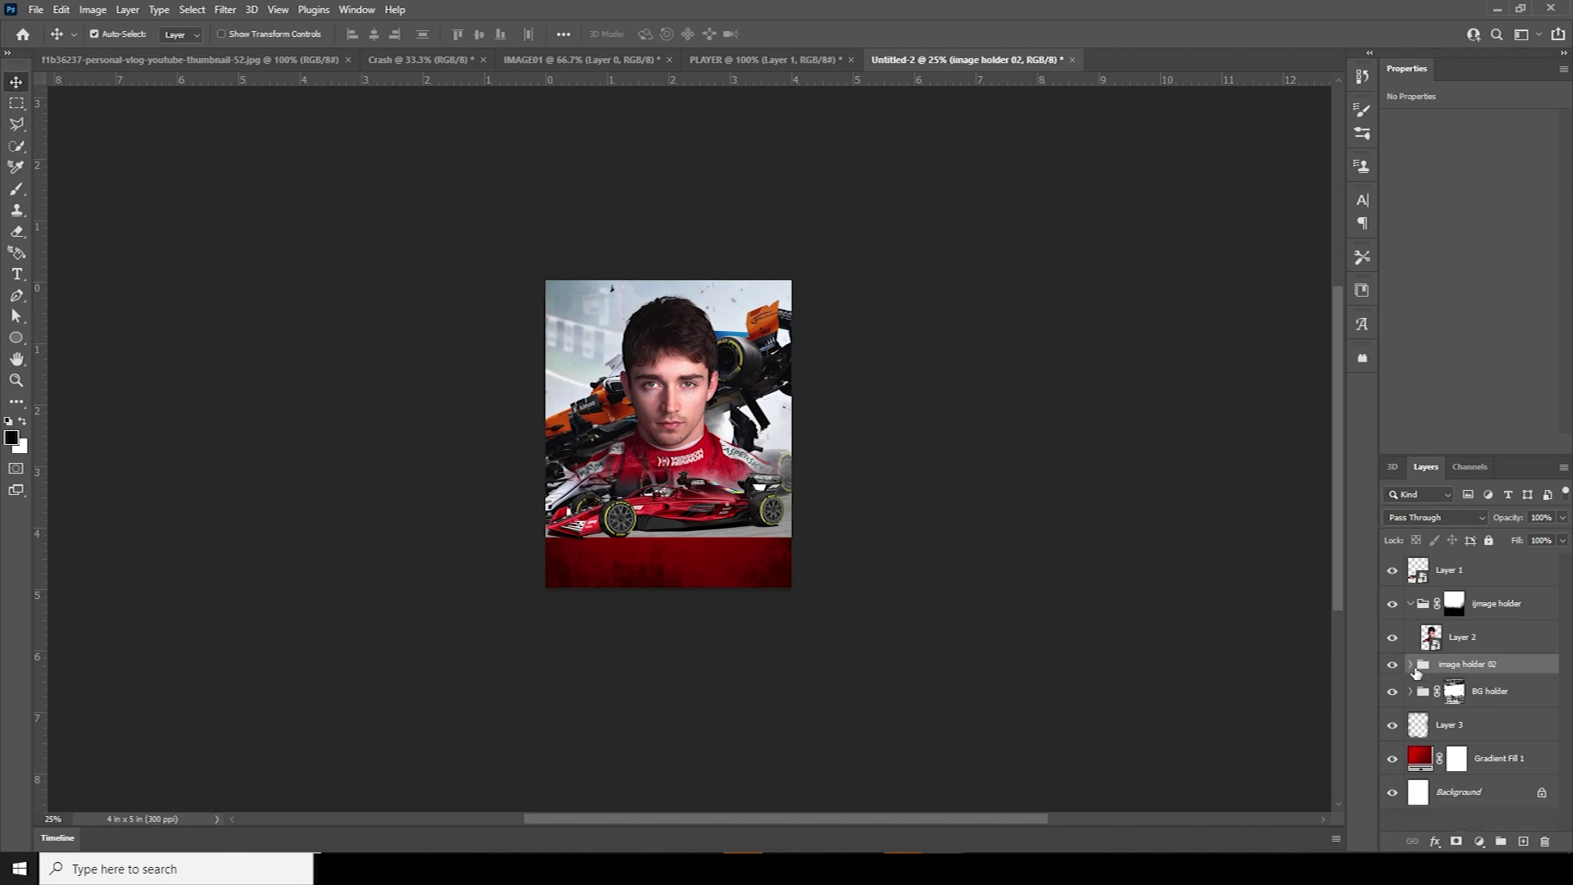
click(1455, 841)
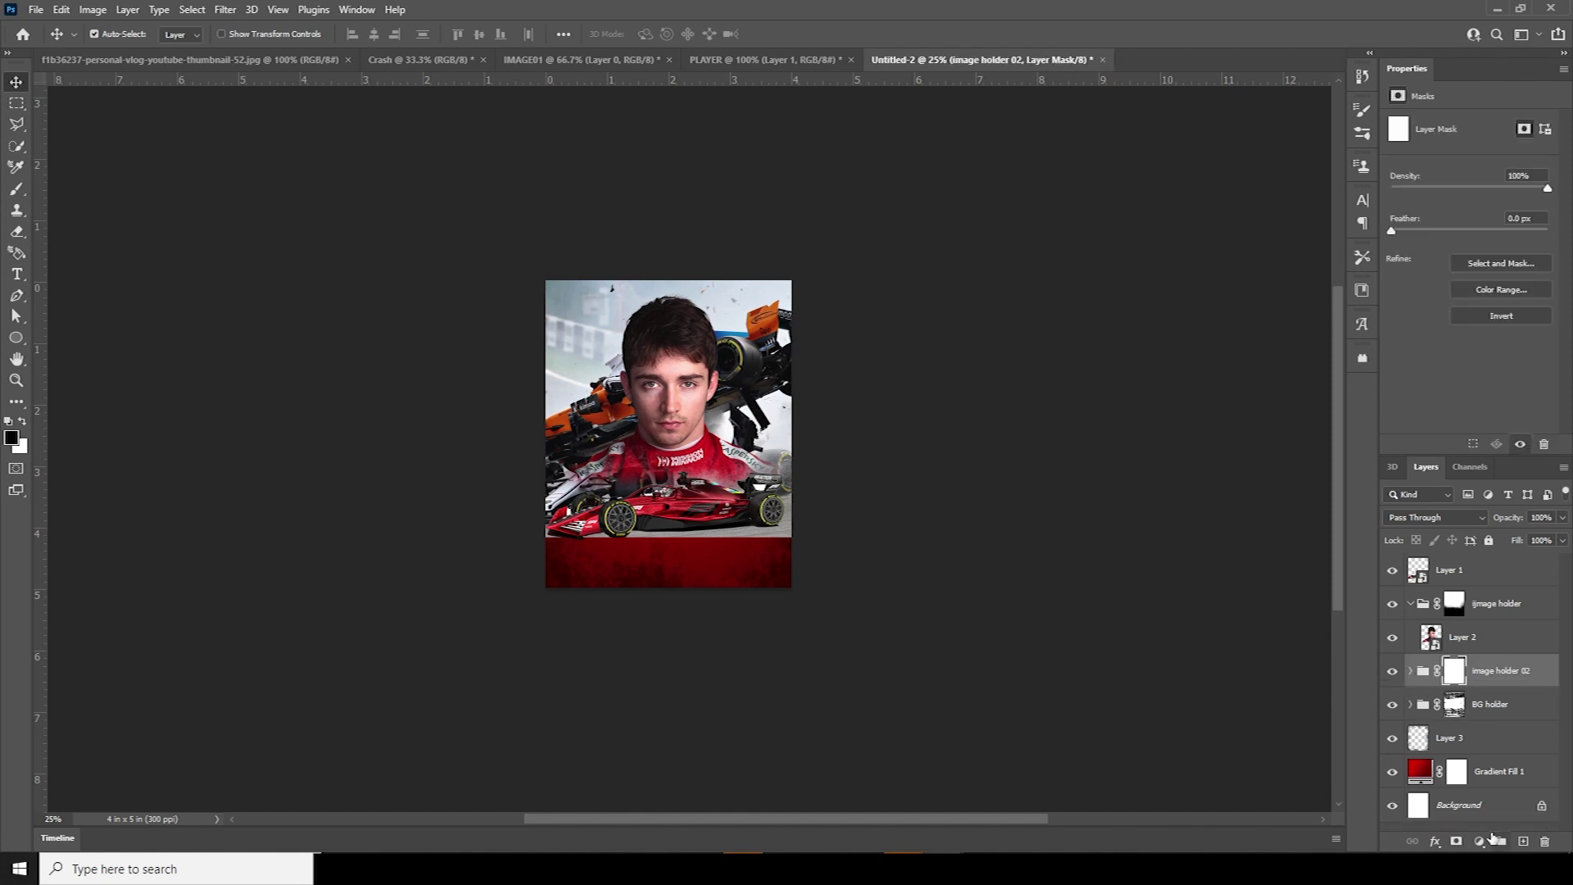
Try the DD Grunge 8 and DD Grunge 7 brushes, then choose the recently used 800 px grunge brush for the mask
key(b)
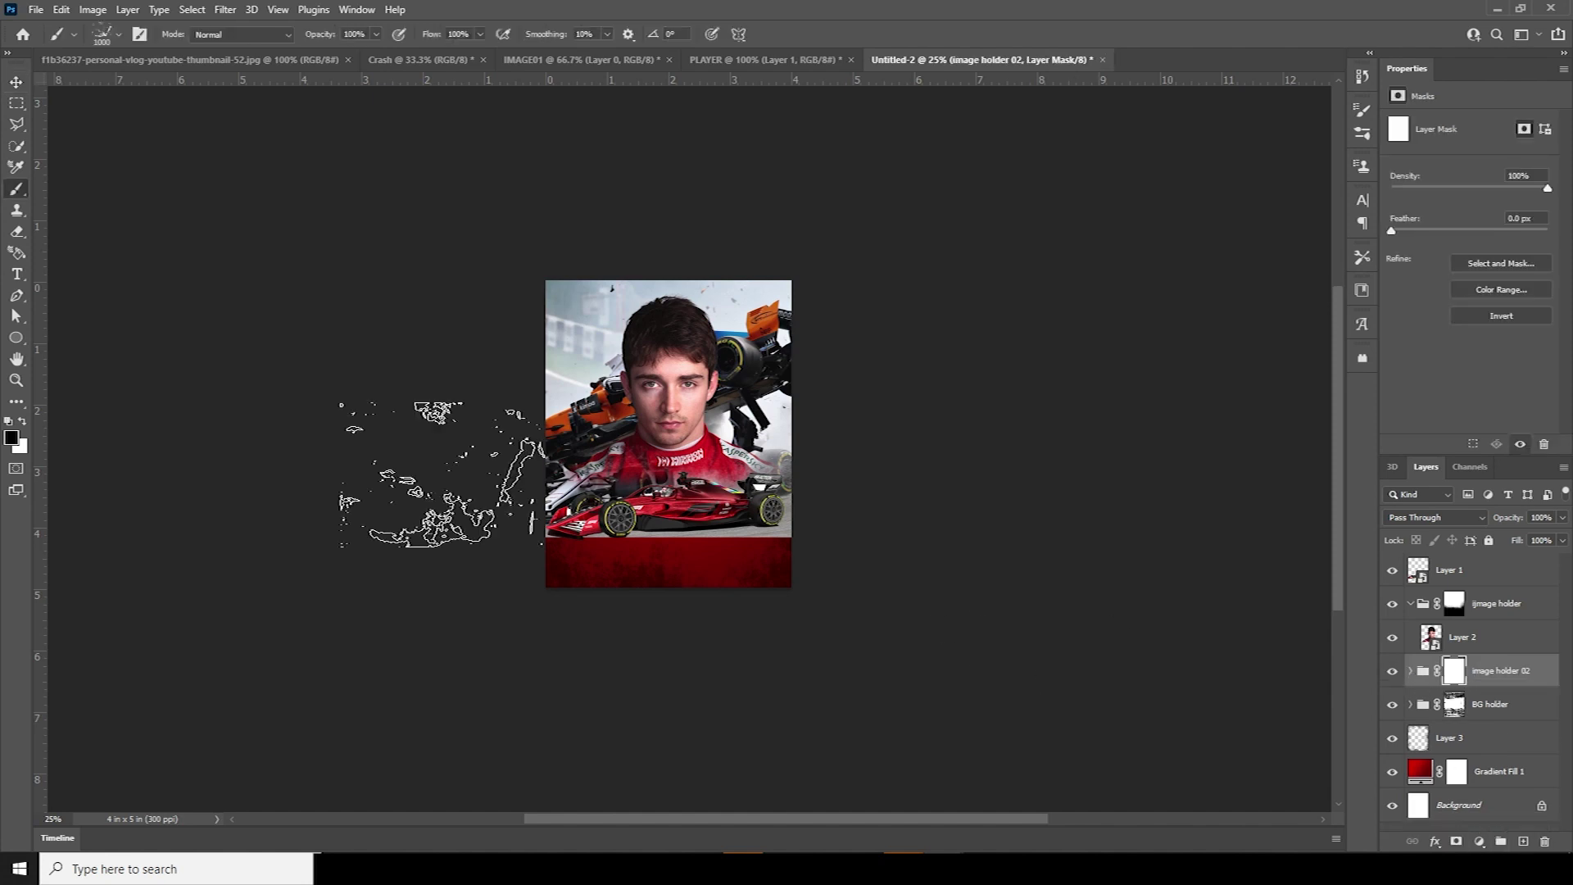
click(118, 38)
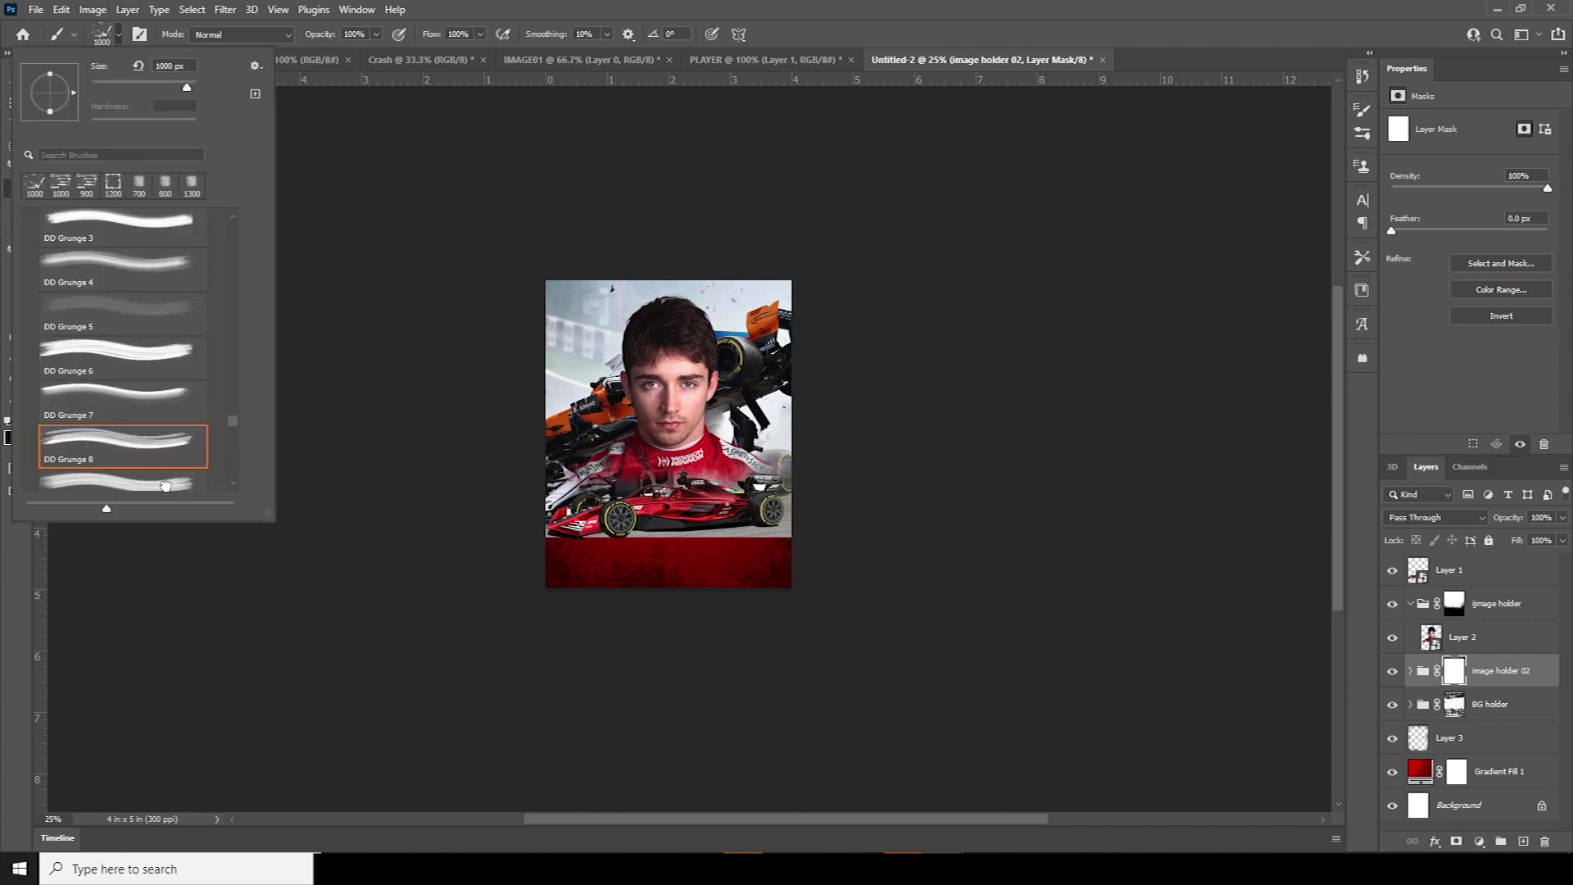
click(131, 442)
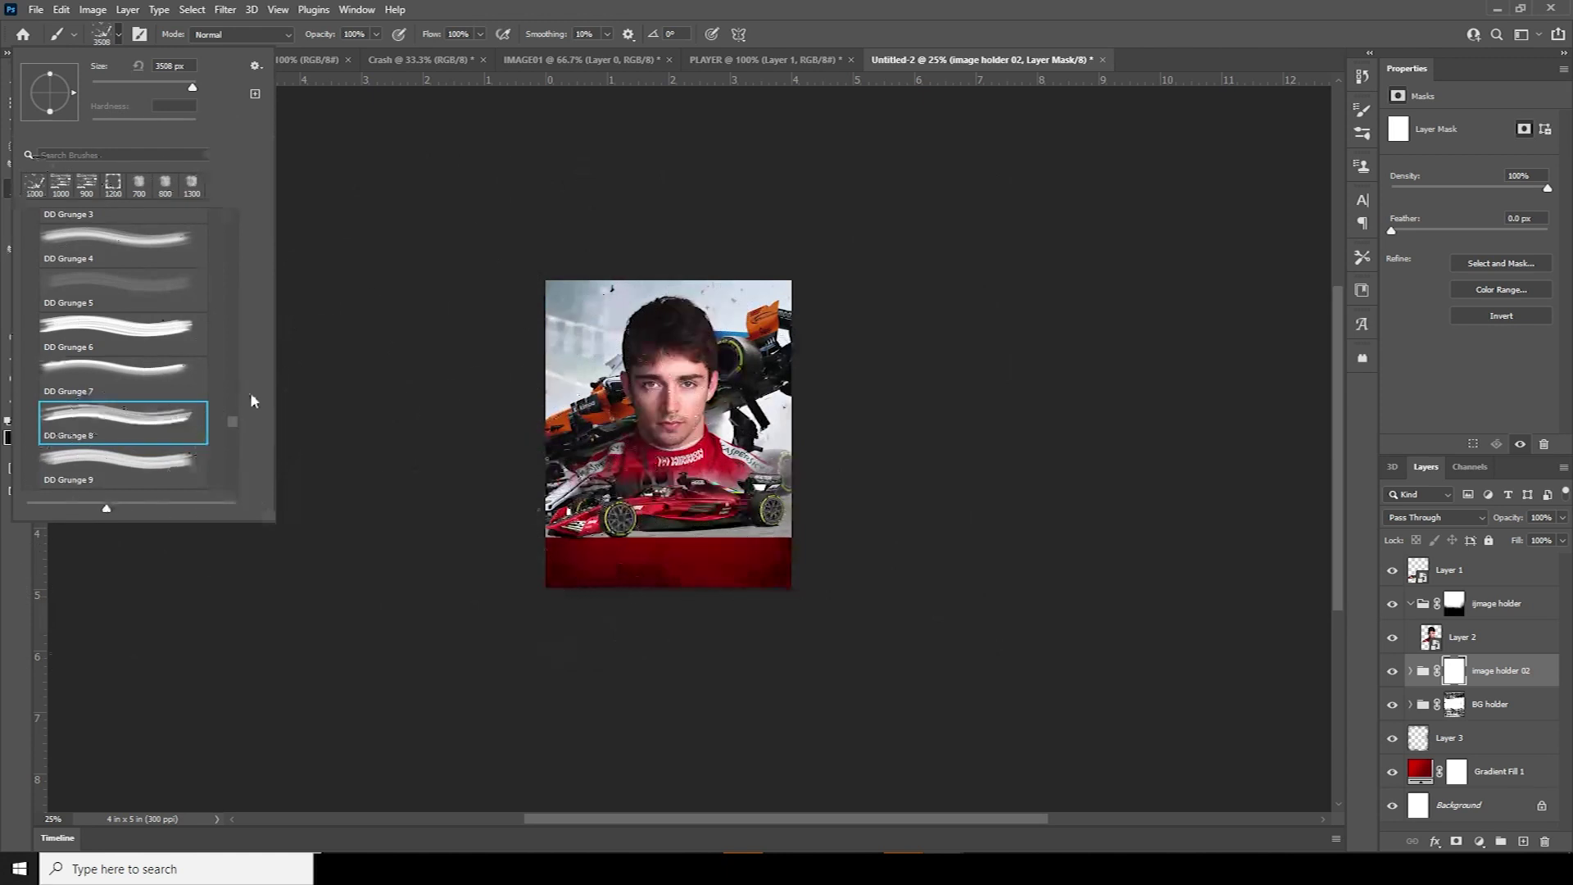
key(bracketright)
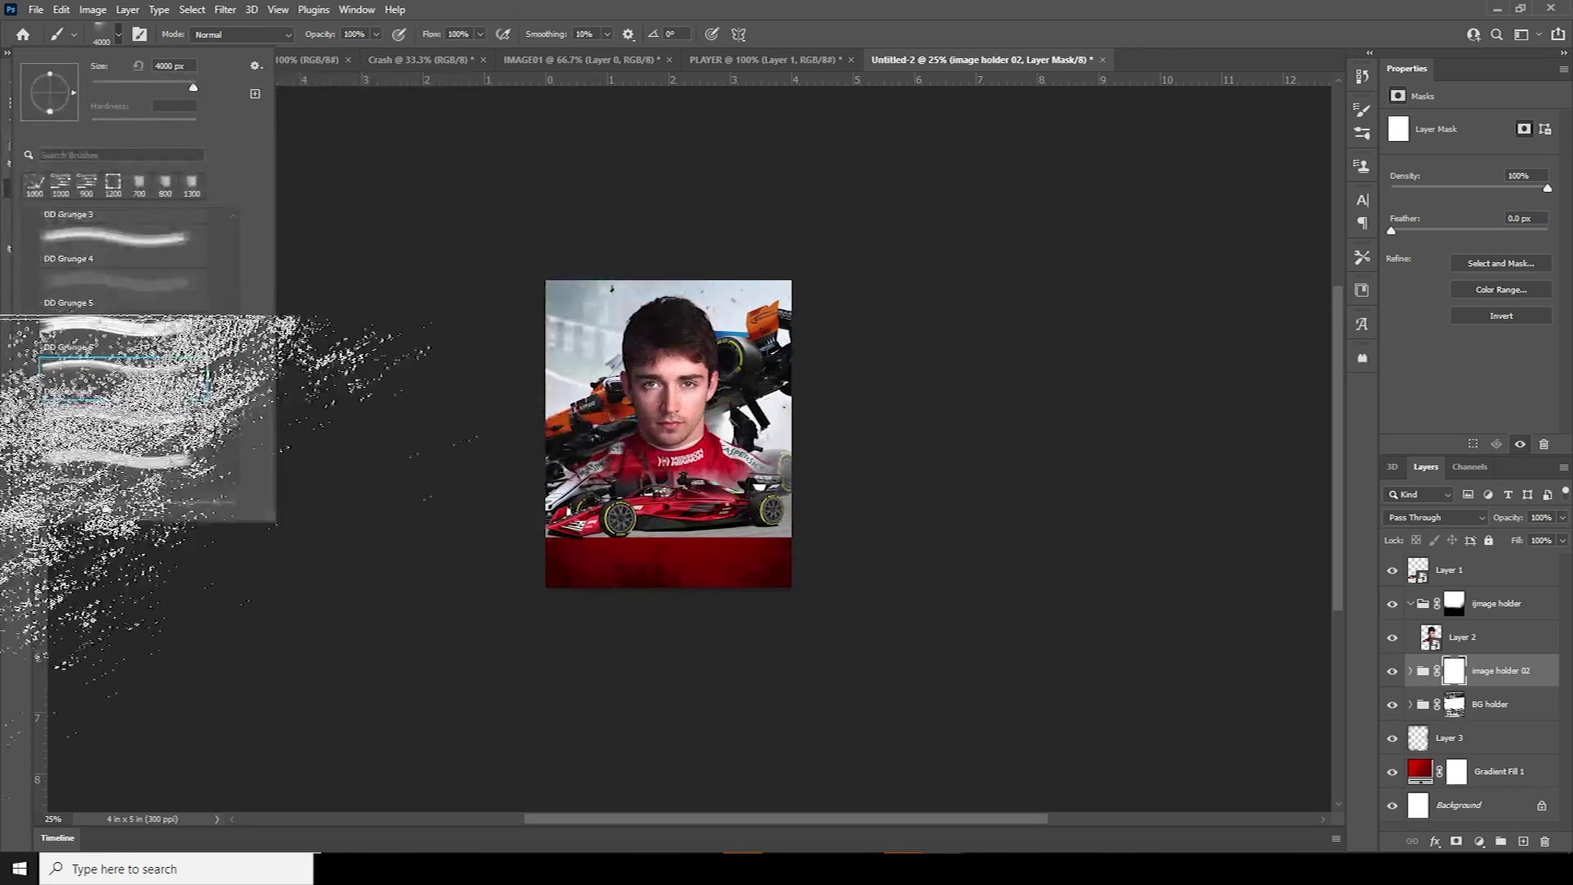
scroll(238, 431, down, 3)
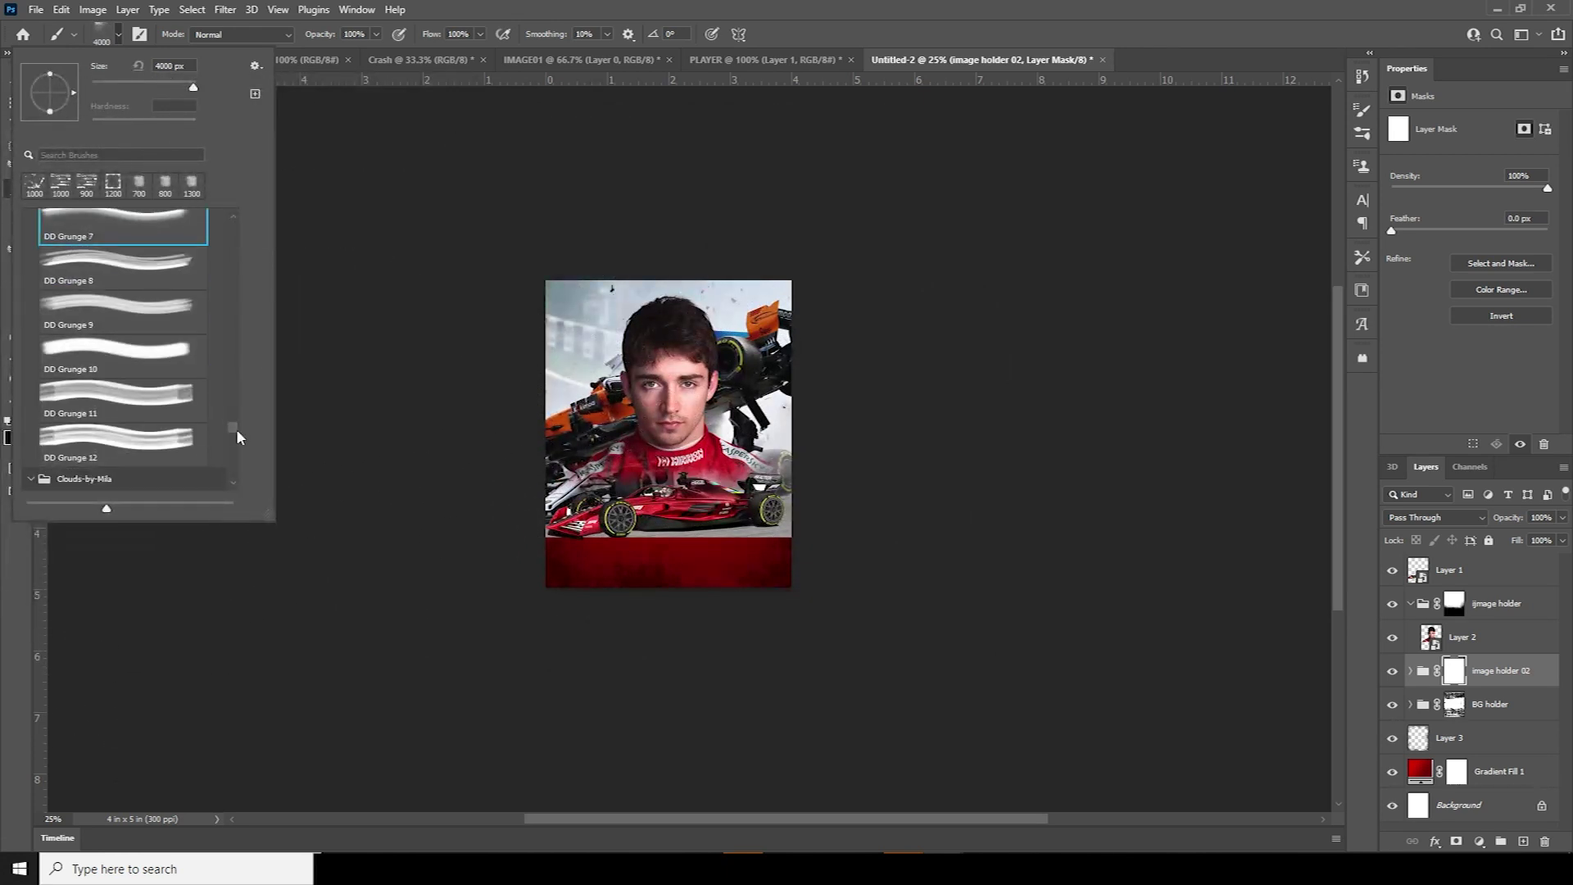
click(165, 185)
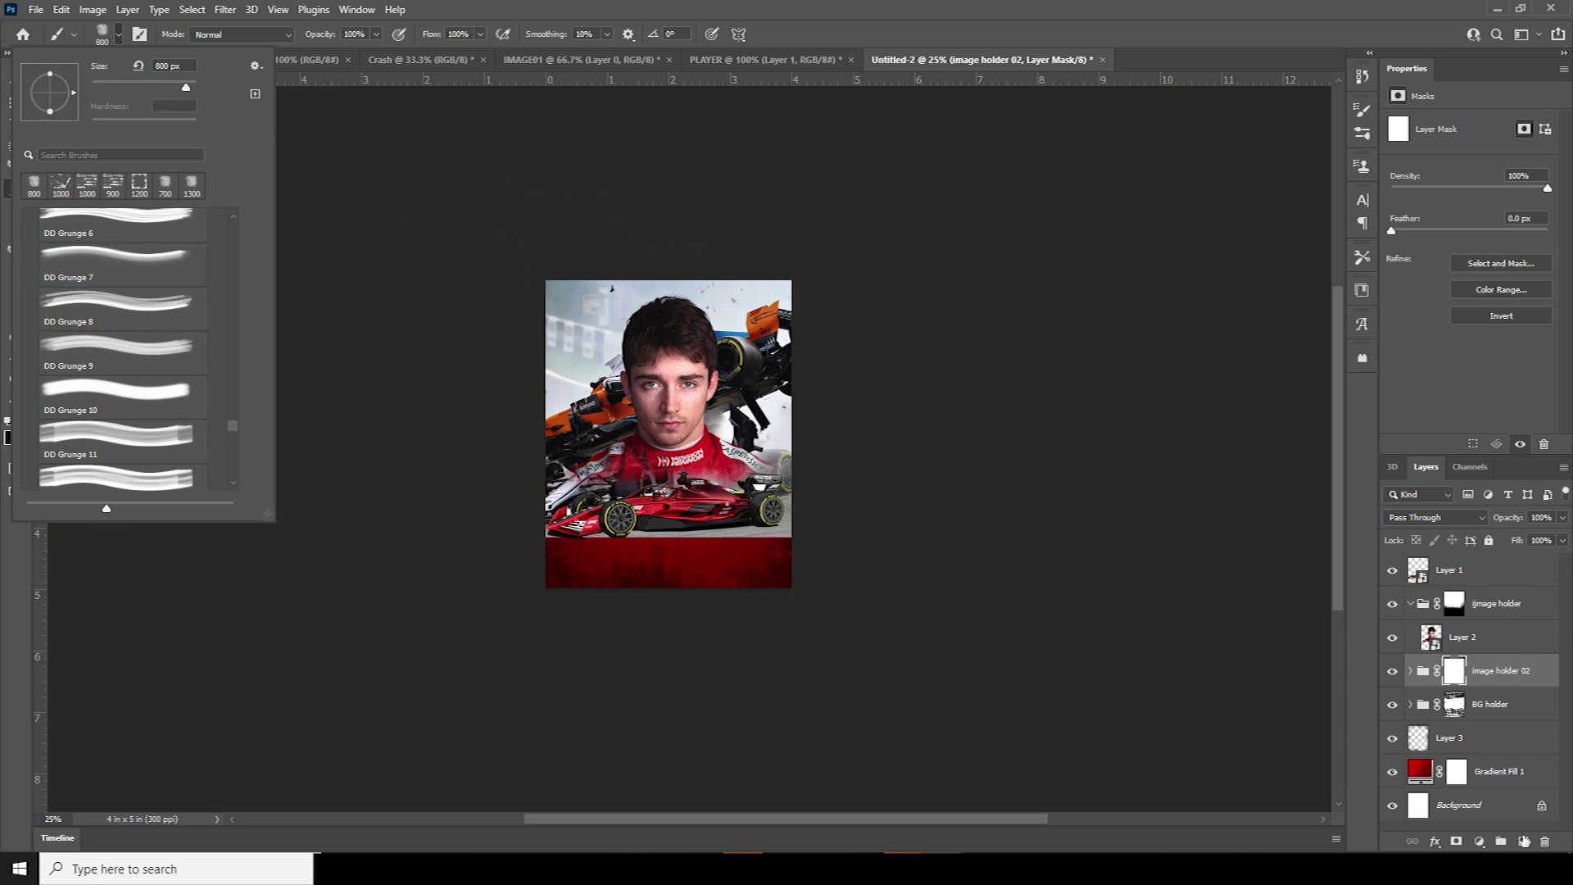
Enlarge the brush to 2200 px and paint black on the image holder 02 mask to fade the crash photo's edges
click(1461, 672)
key(bracketright)
key(bracketright)
key(bracketright)
key(bracketright)
key(bracketright)
key(bracketright)
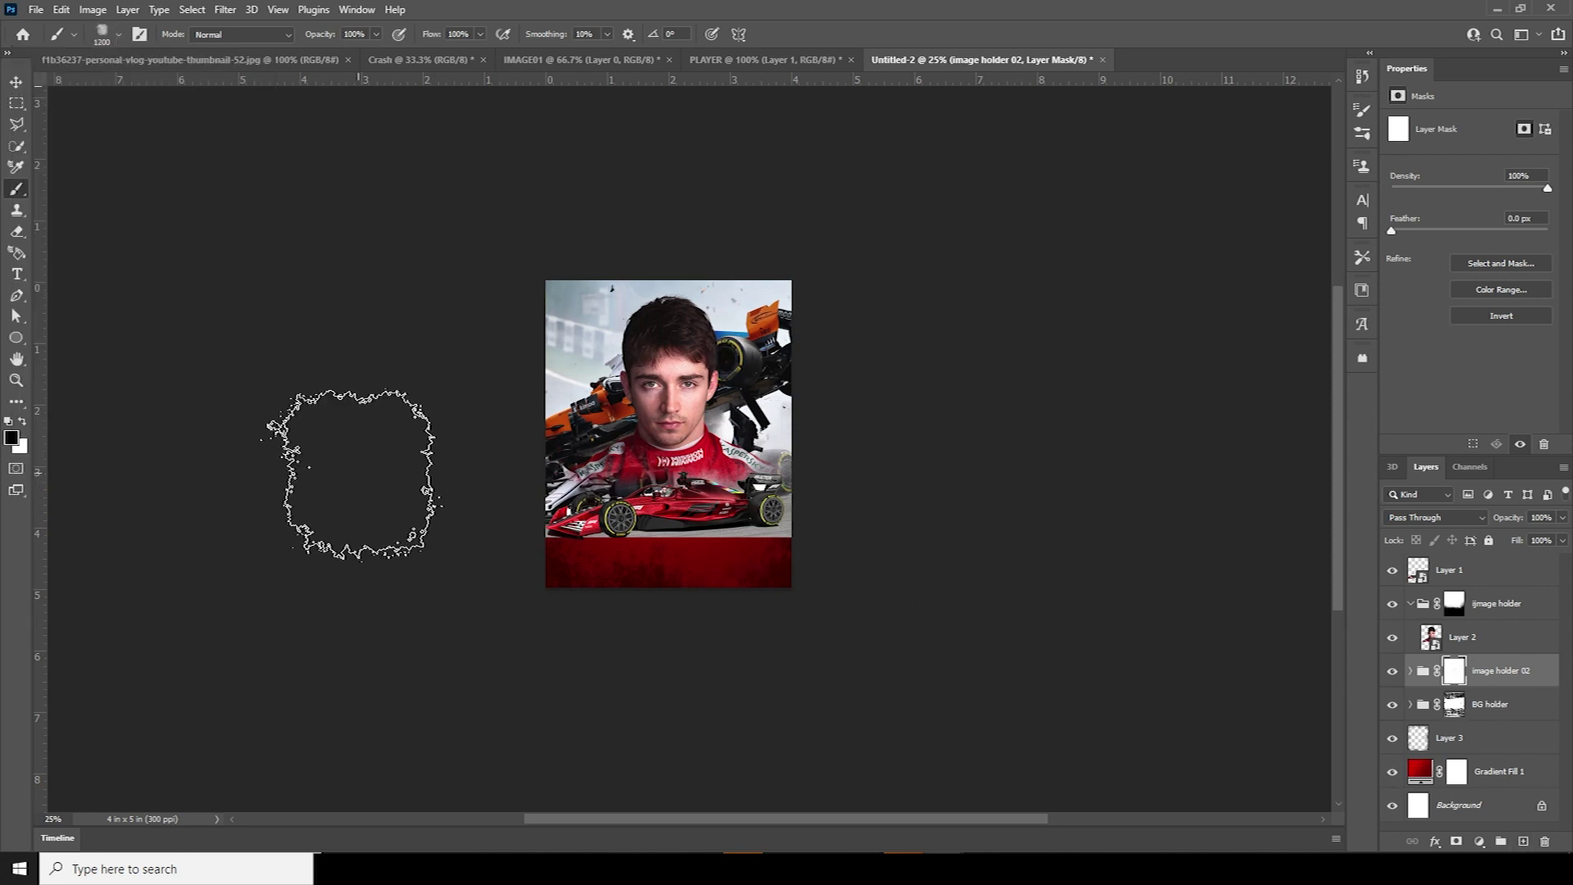
key(bracketright)
key(bracketright)
key(bracketright)
key(bracketright)
key(bracketright)
key(bracketright)
key(bracketright)
key(bracketright)
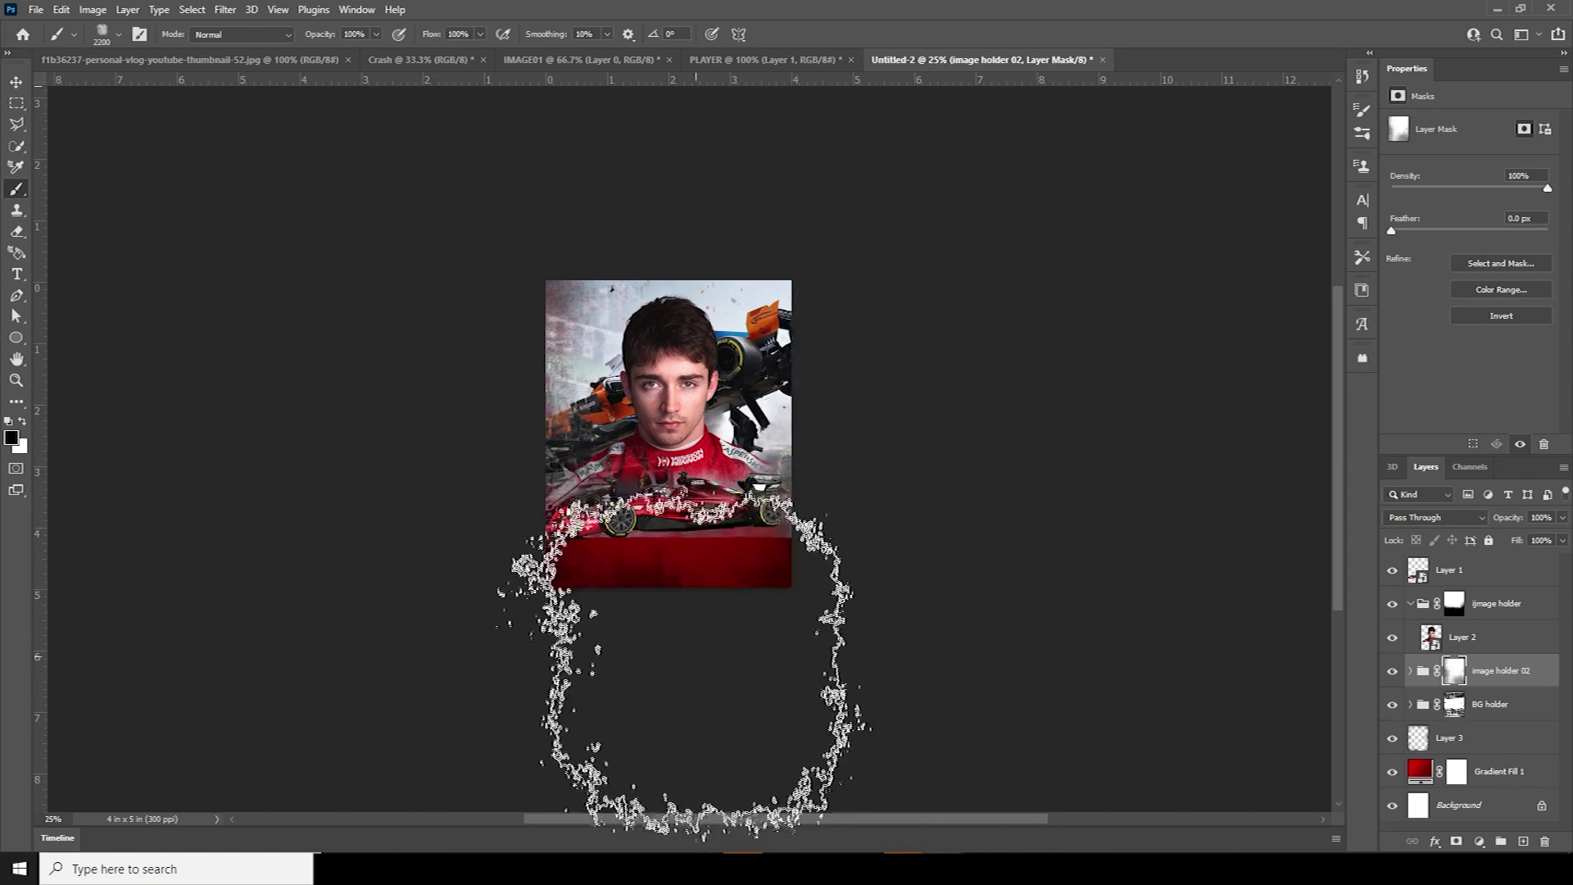
click(692, 658)
mouse_move(1044, 534)
mouse_down()
mouse_move(966, 194)
mouse_move(867, 231)
mouse_move(796, 218)
mouse_move(667, 105)
mouse_move(481, 176)
mouse_move(524, 136)
mouse_move(646, 211)
mouse_move(670, 91)
mouse_move(765, 136)
mouse_move(445, 230)
mouse_up()
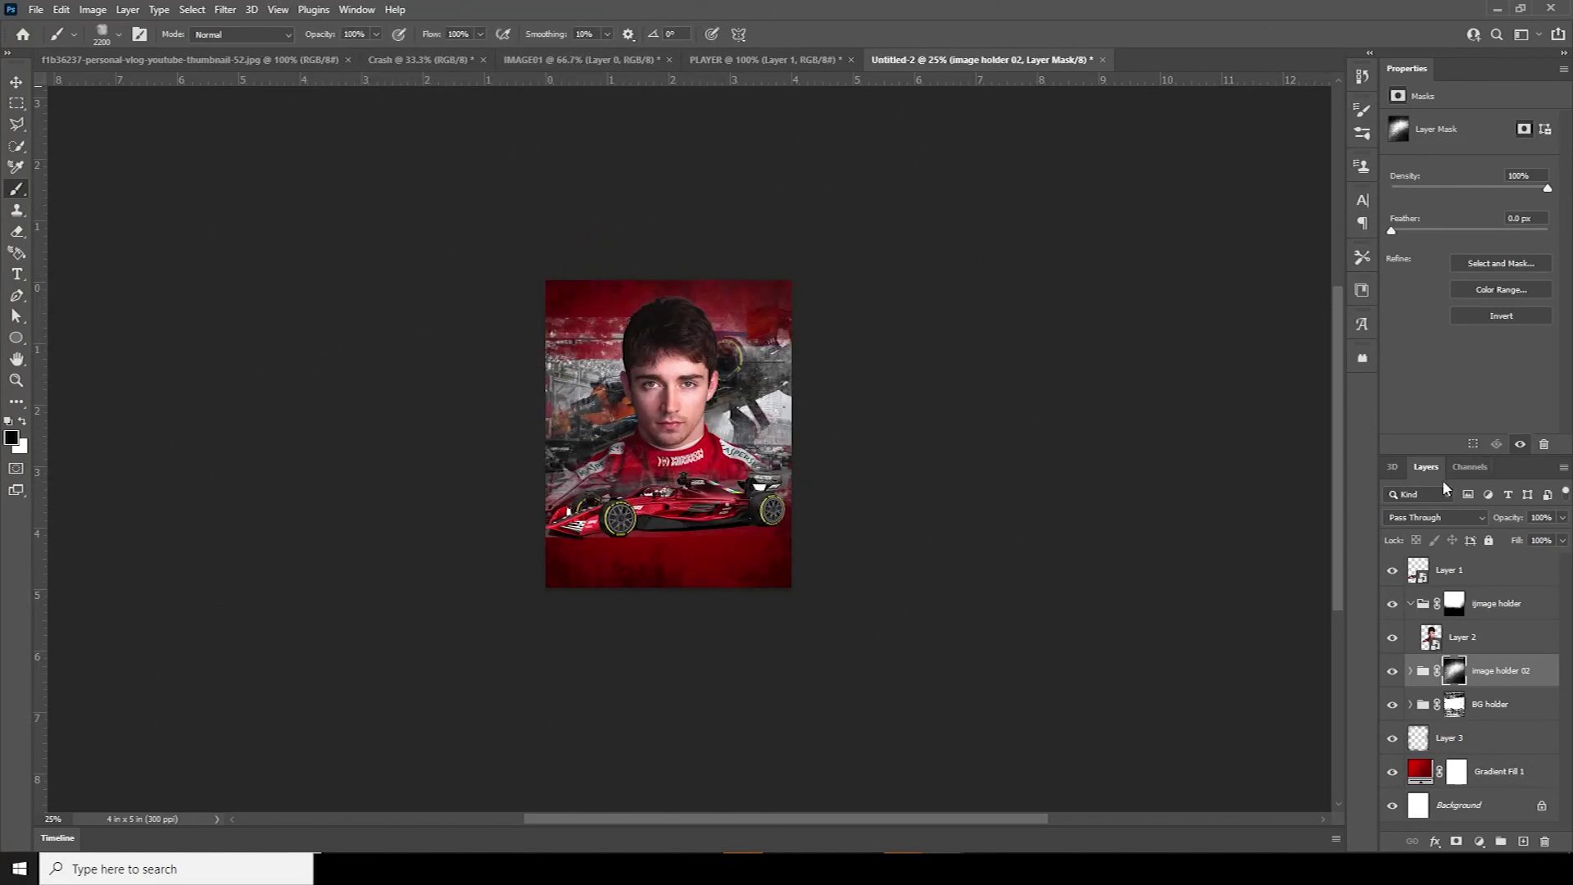
Enlarge the crash photo inside image holder 02 to about 135% and shift it lower behind the driver
key(ctrl+plus)
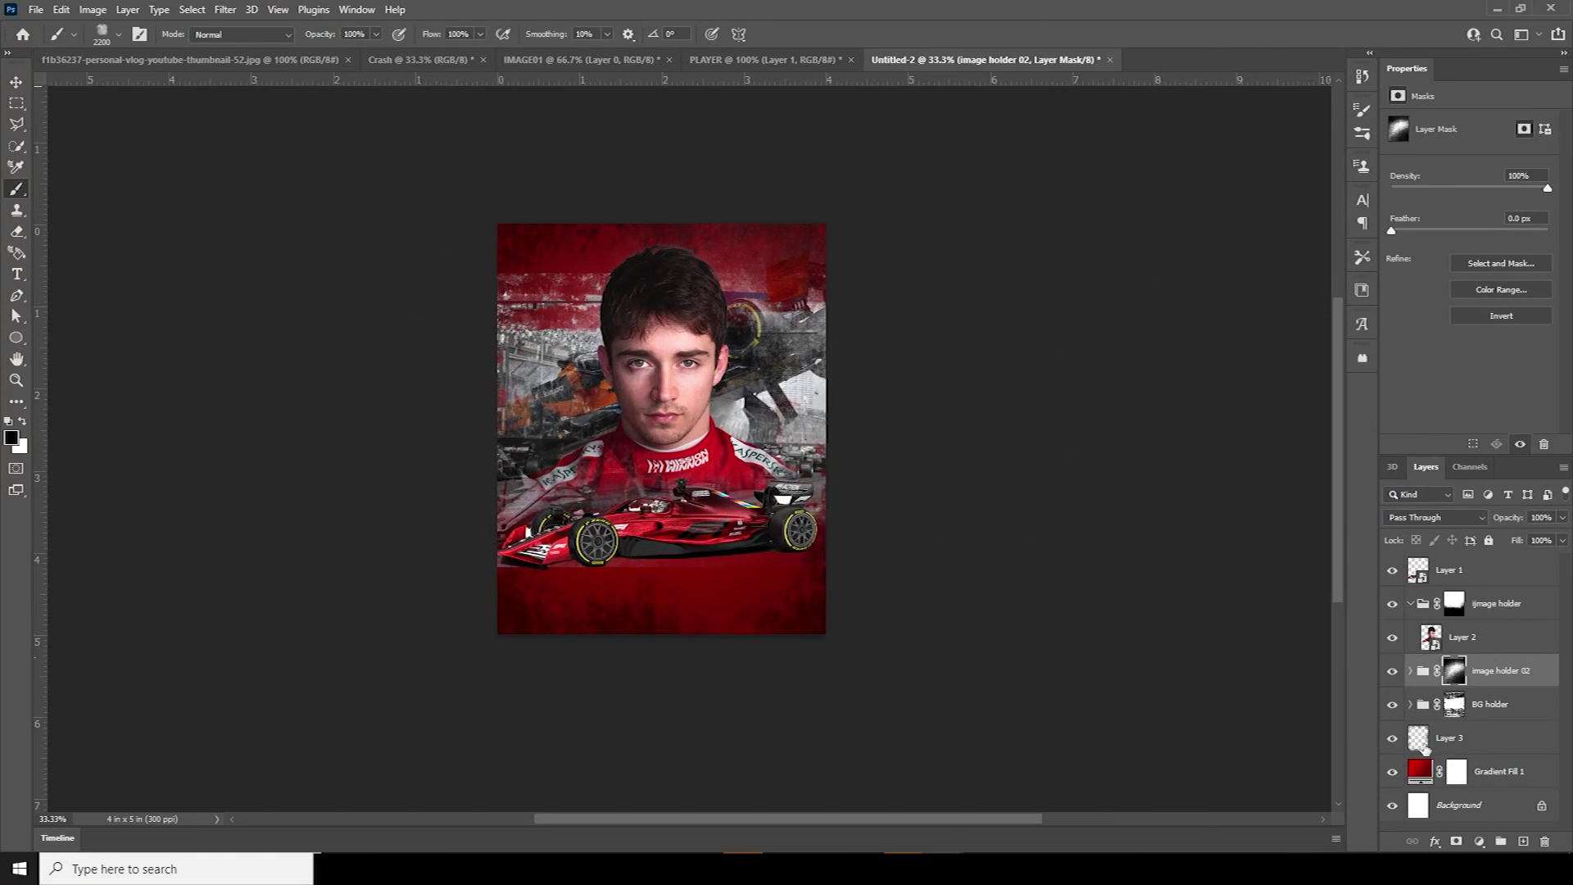
click(24, 422)
click(1412, 672)
click(1436, 704)
key(ctrl+t)
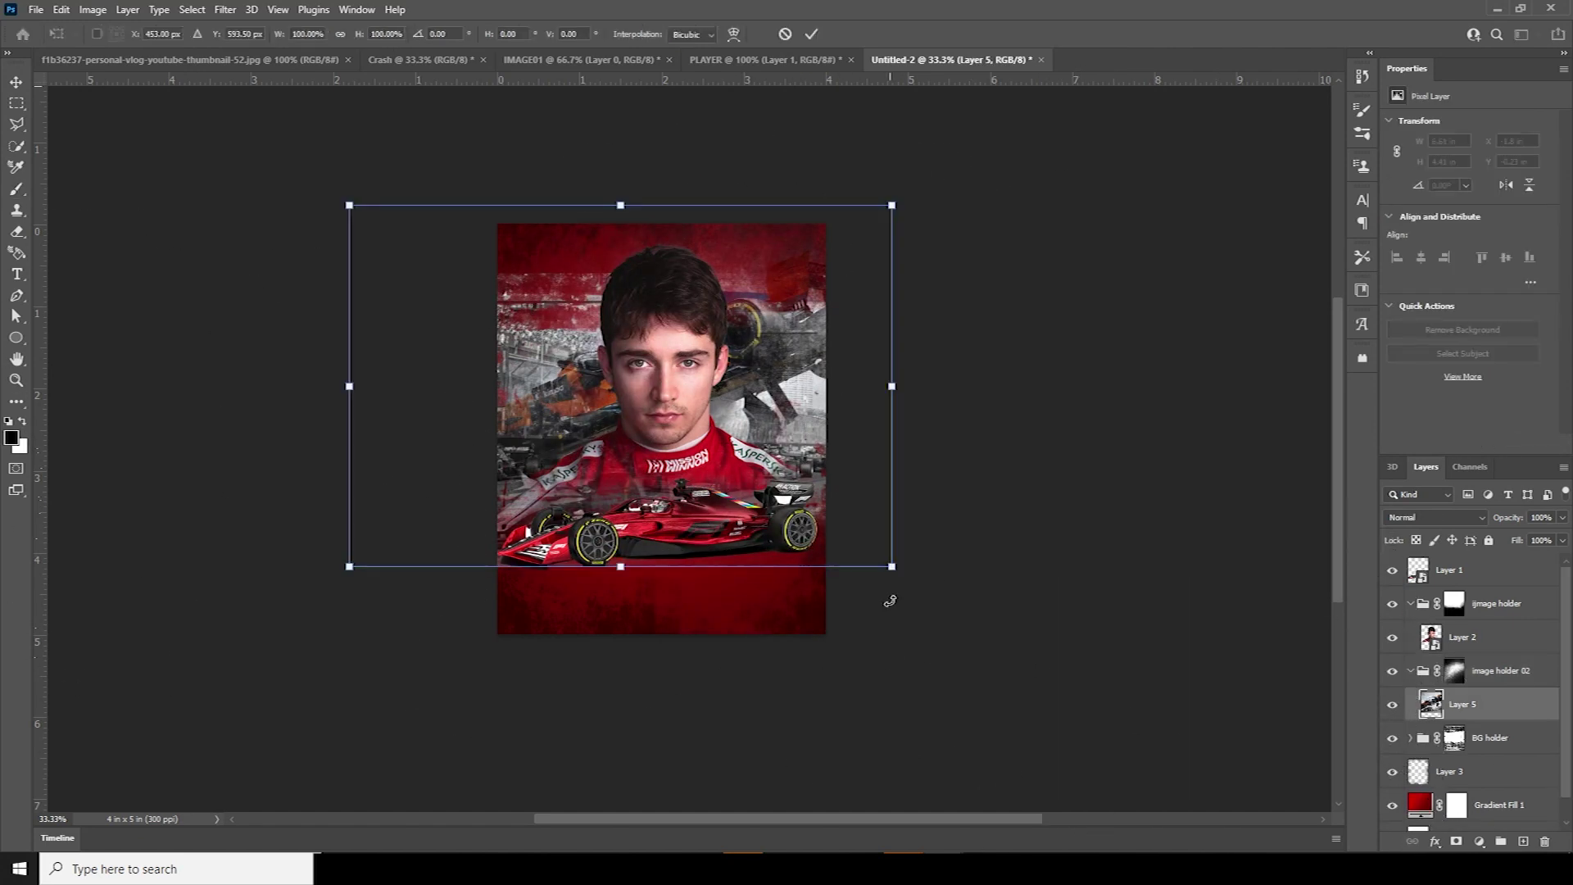
drag(887, 562, 986, 631)
drag(805, 524, 793, 560)
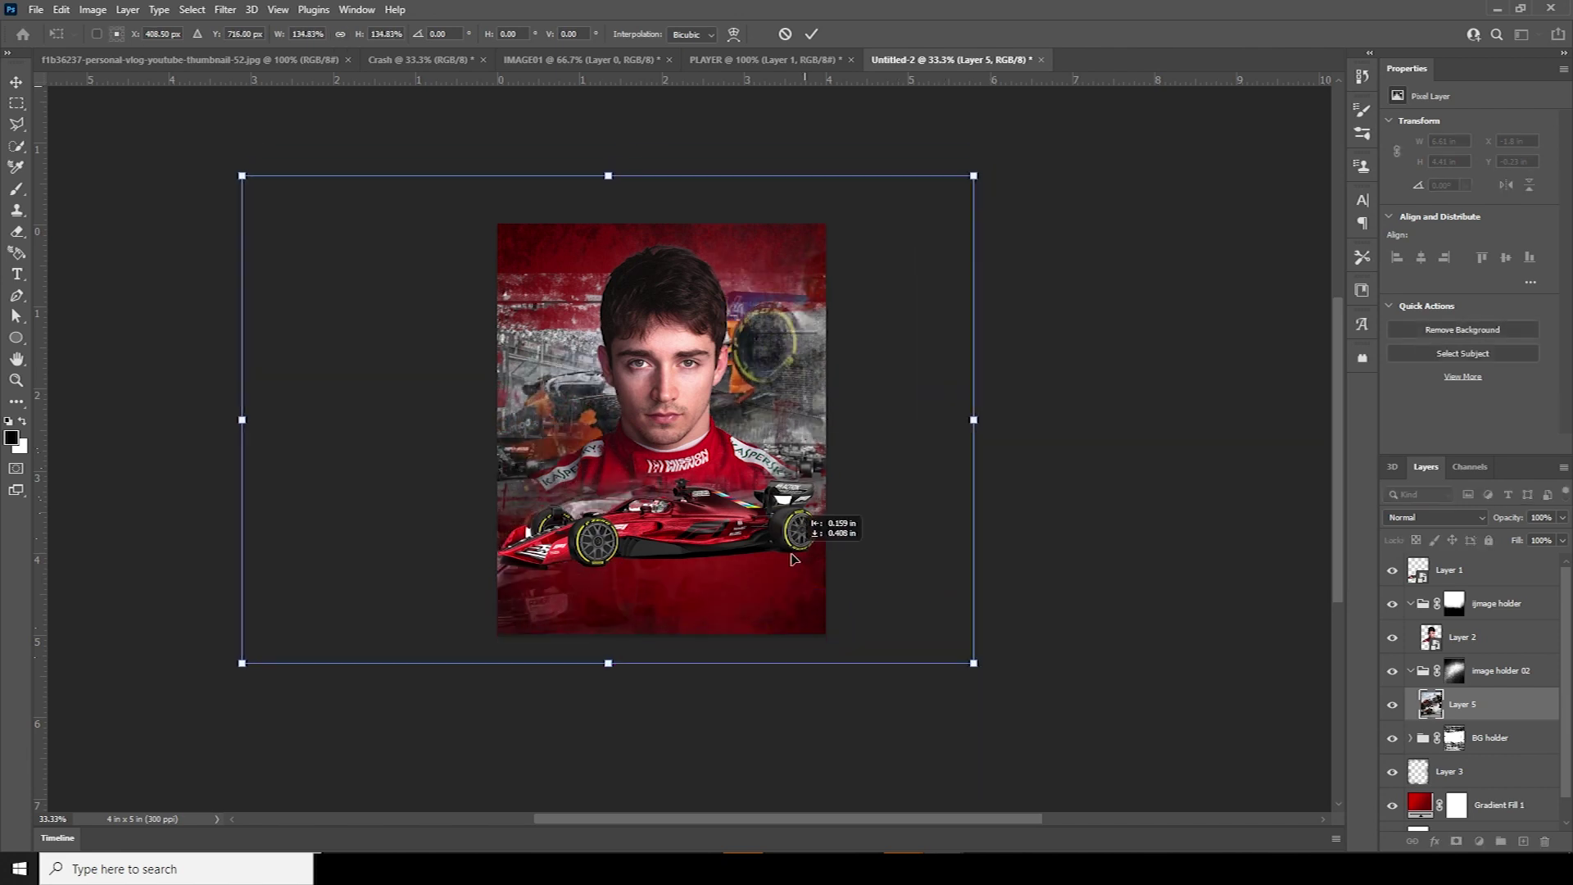
drag(989, 673, 986, 677)
key(Return)
Paint white on the image holder 02 mask with the grunge brush at 2000 px to bring back the crash photo around the driver
click(1455, 672)
key(b)
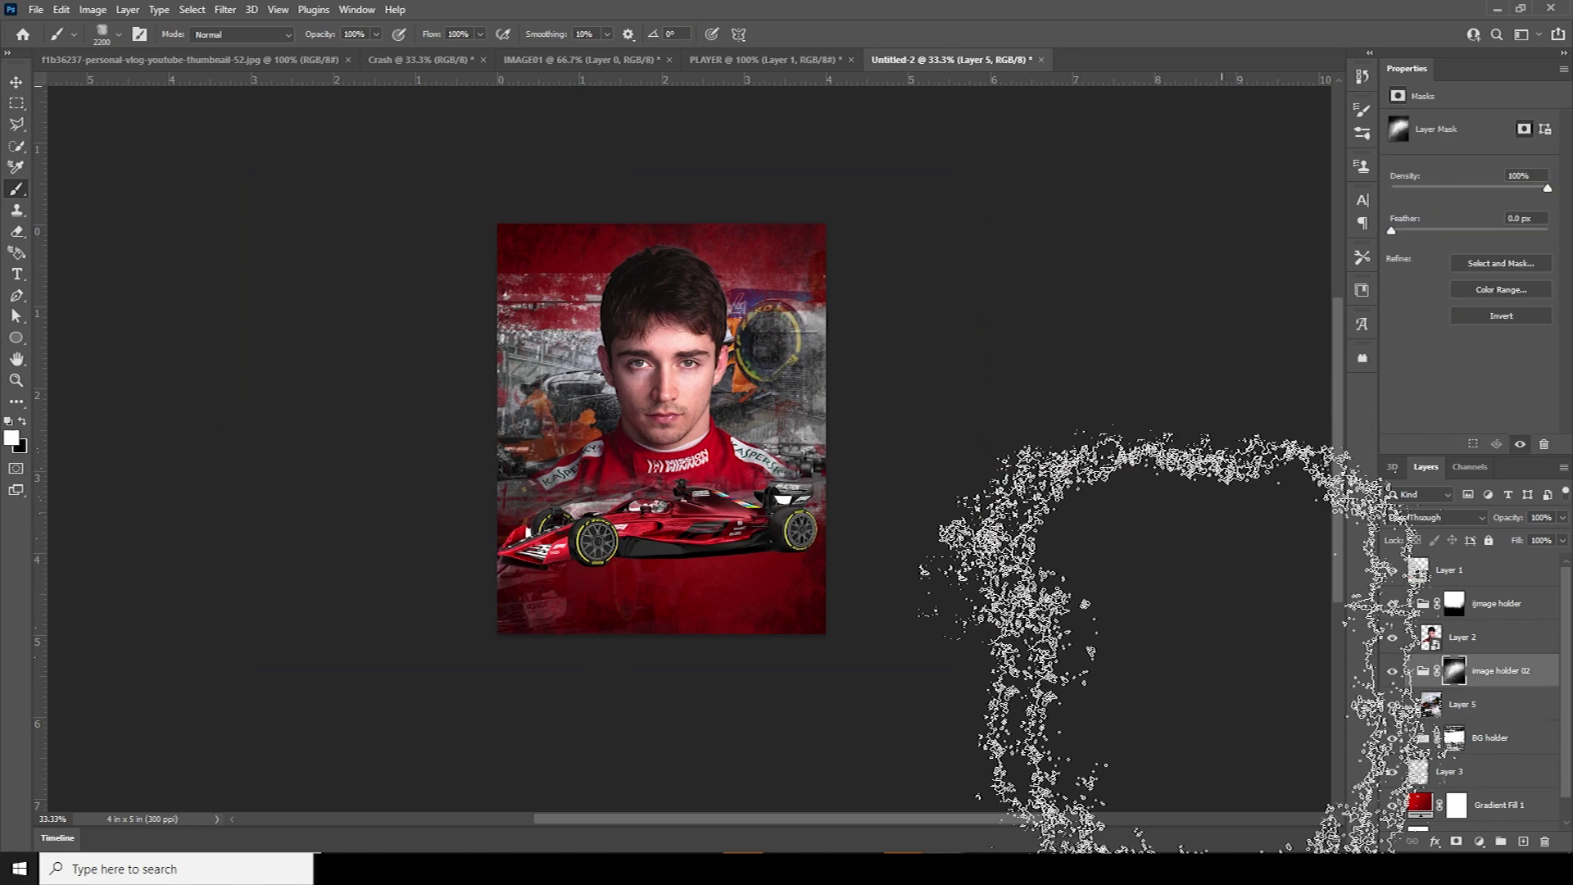
click(23, 421)
click(23, 421)
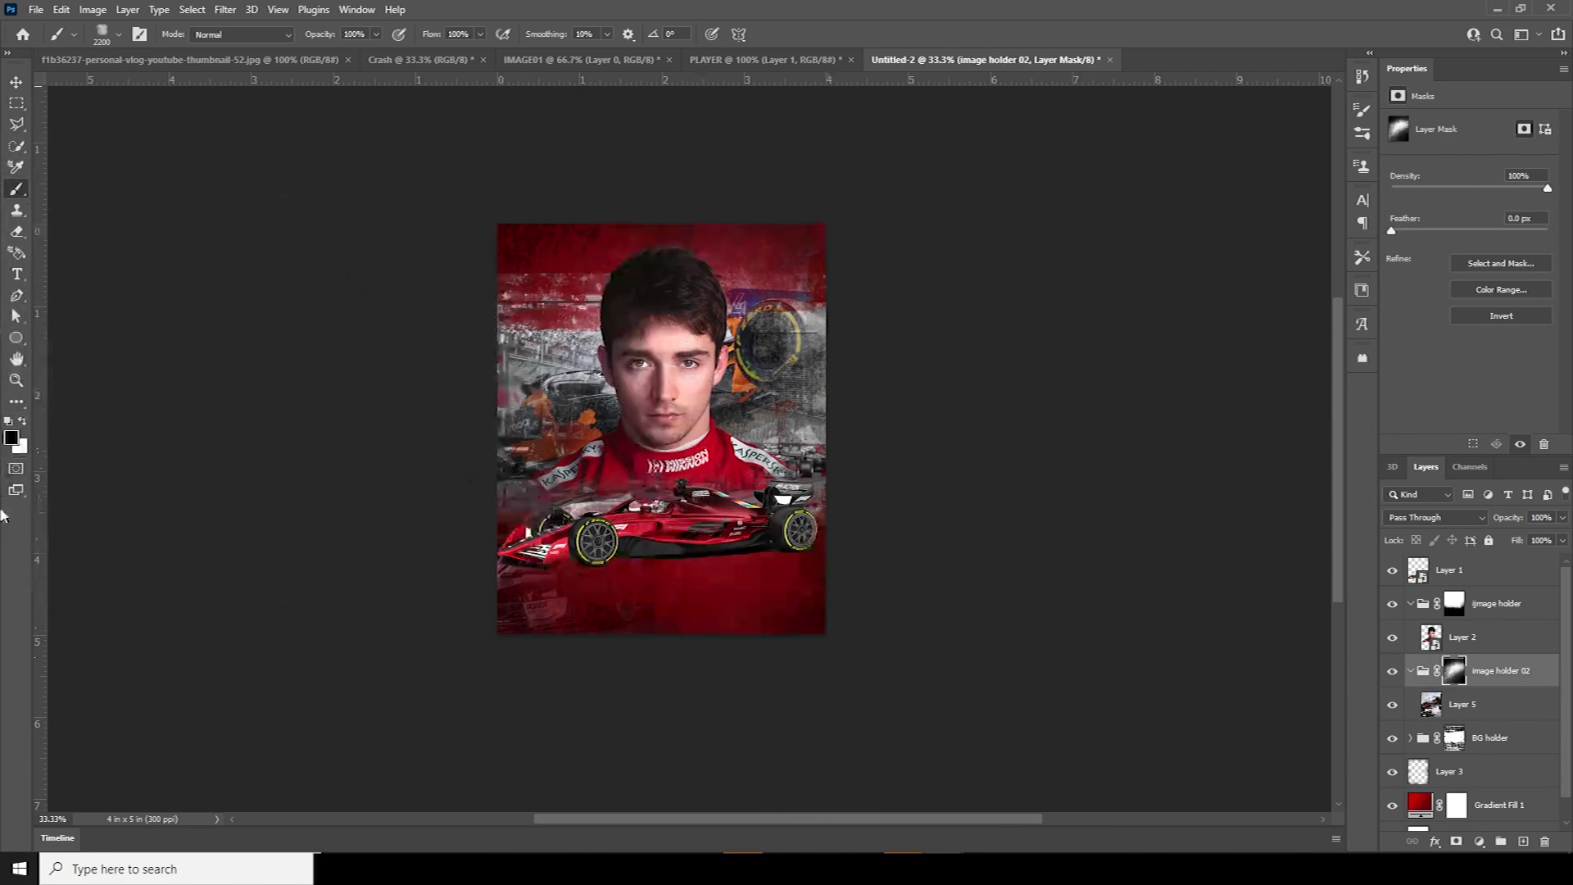
click(23, 421)
key(bracketleft)
key(bracketleft)
key(bracketleft)
key(bracketleft)
key(bracketleft)
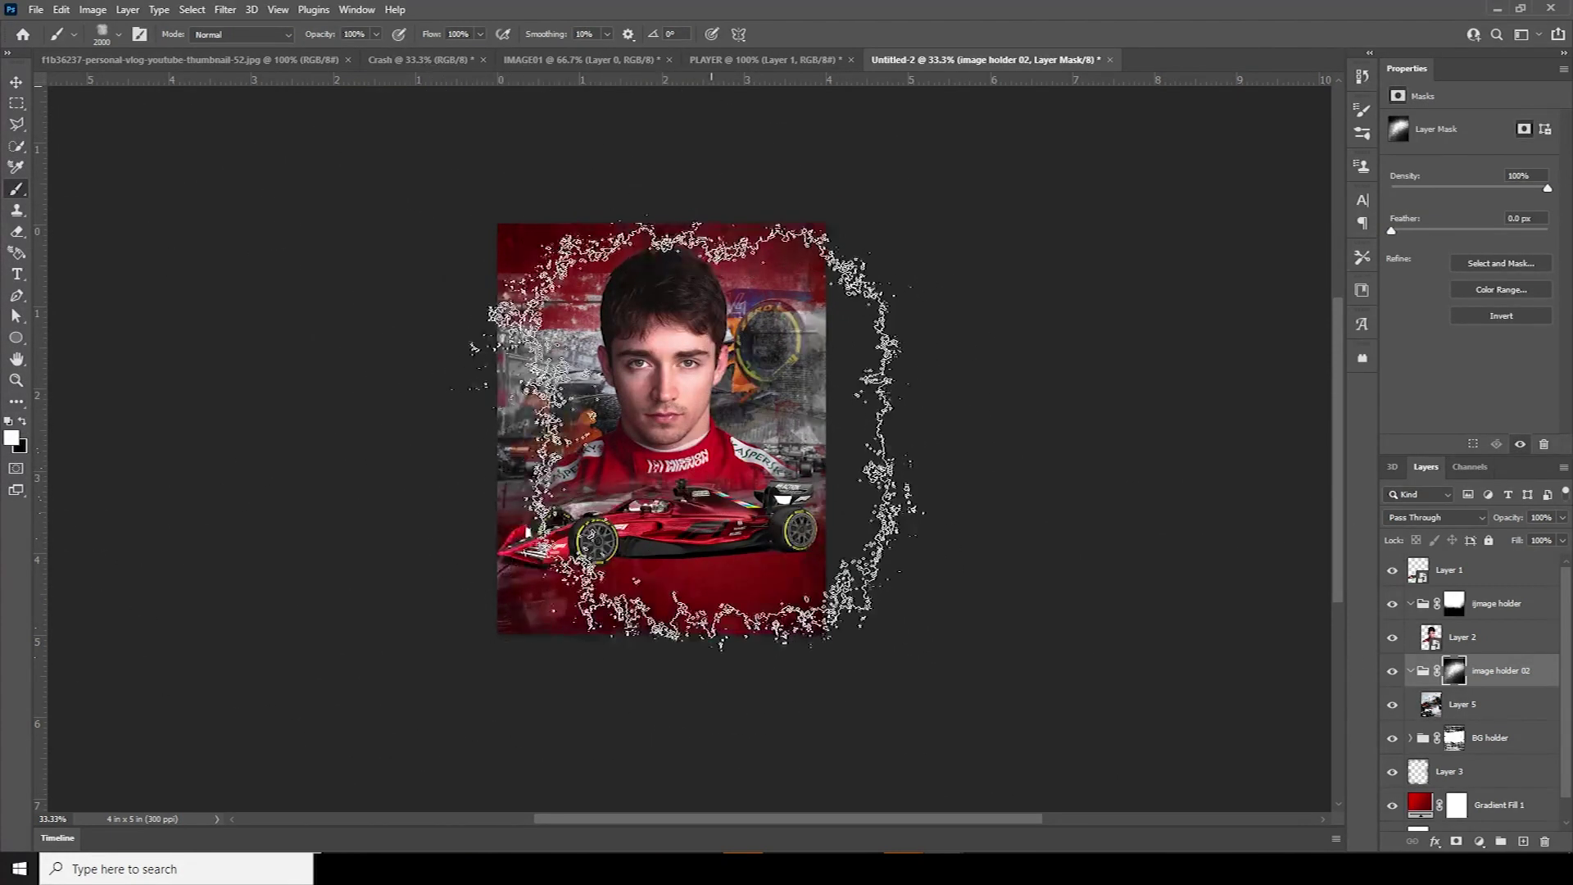
click(672, 430)
Reduce the brush to about 1200 px and paint black on the image holder 02 mask to fade the crash photo above and below the driver
key(bracketleft)
key(bracketleft)
key(bracketleft)
key(bracketleft)
key(bracketleft)
key(bracketleft)
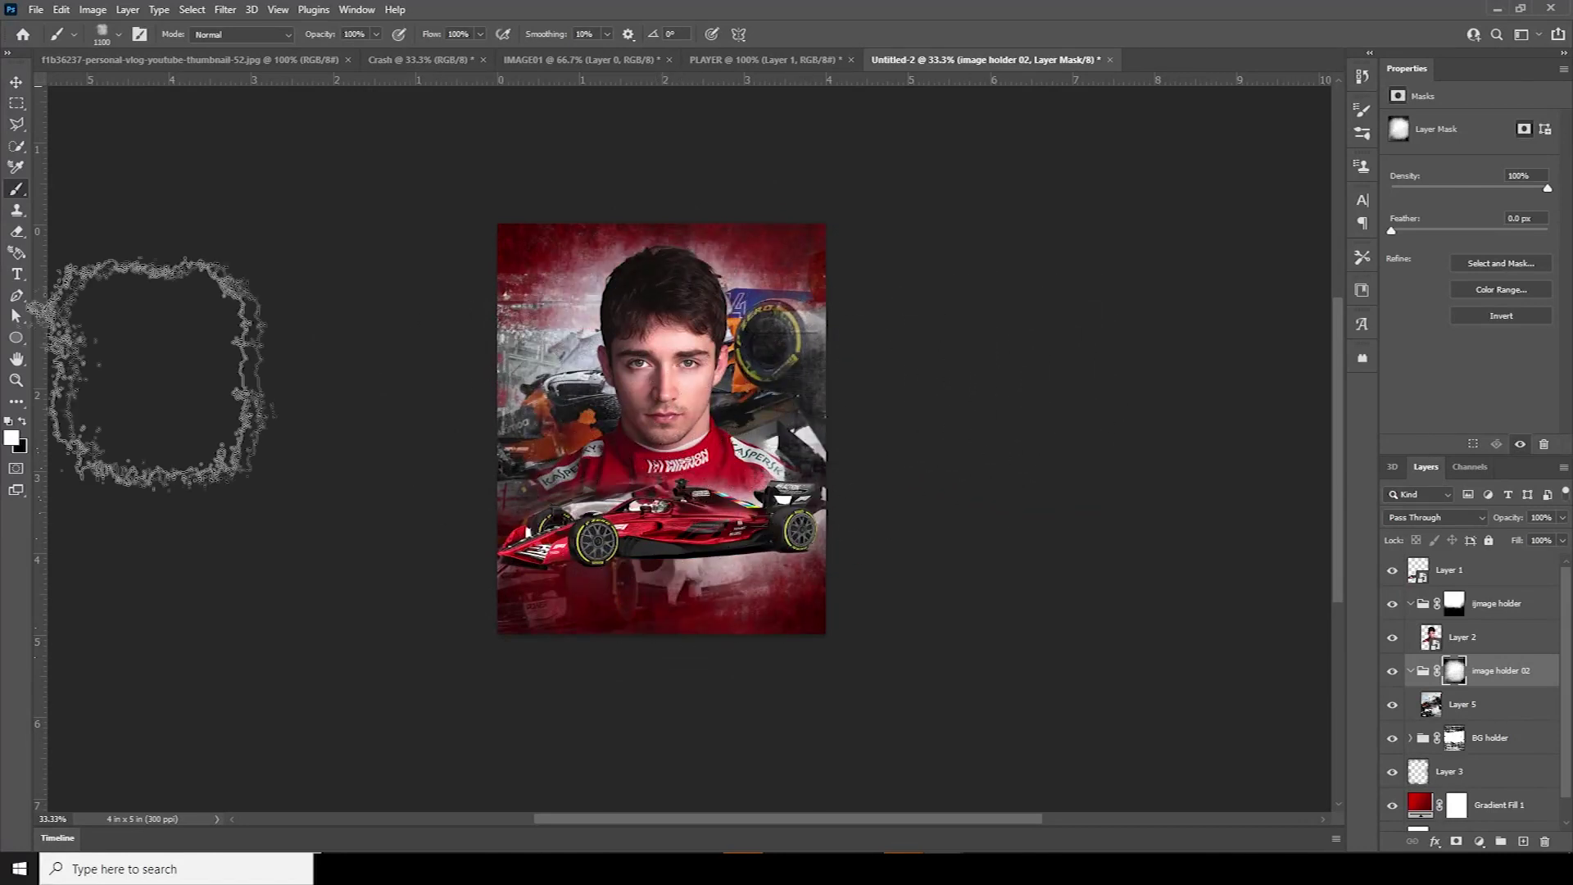
click(22, 421)
key(bracketright)
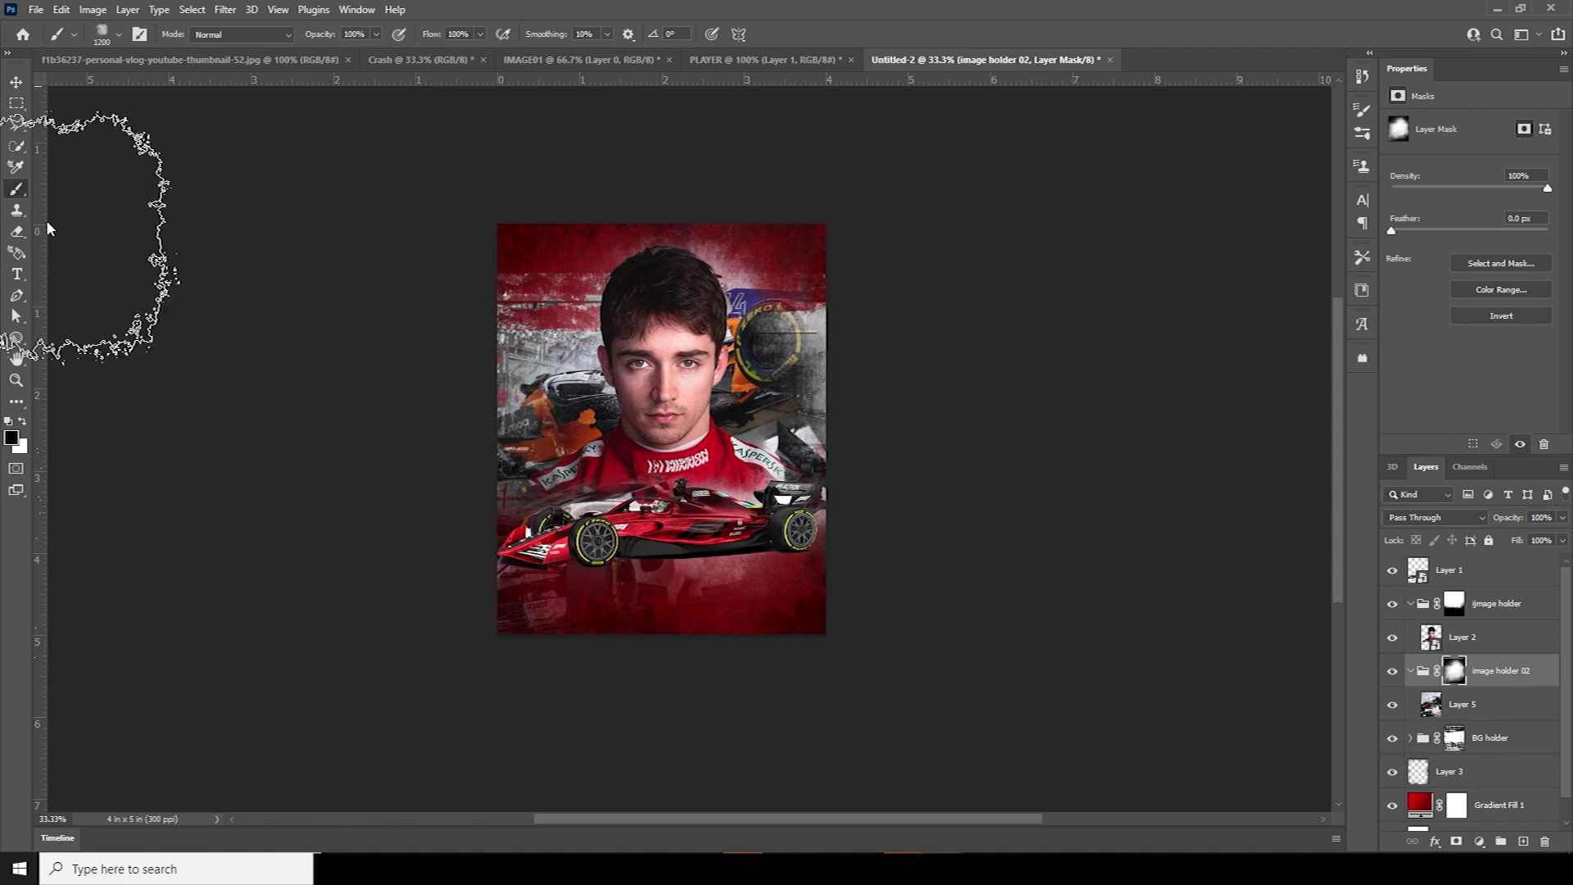
Open the race photo layer of the BG holder group in the Camera Raw Filter
click(16, 83)
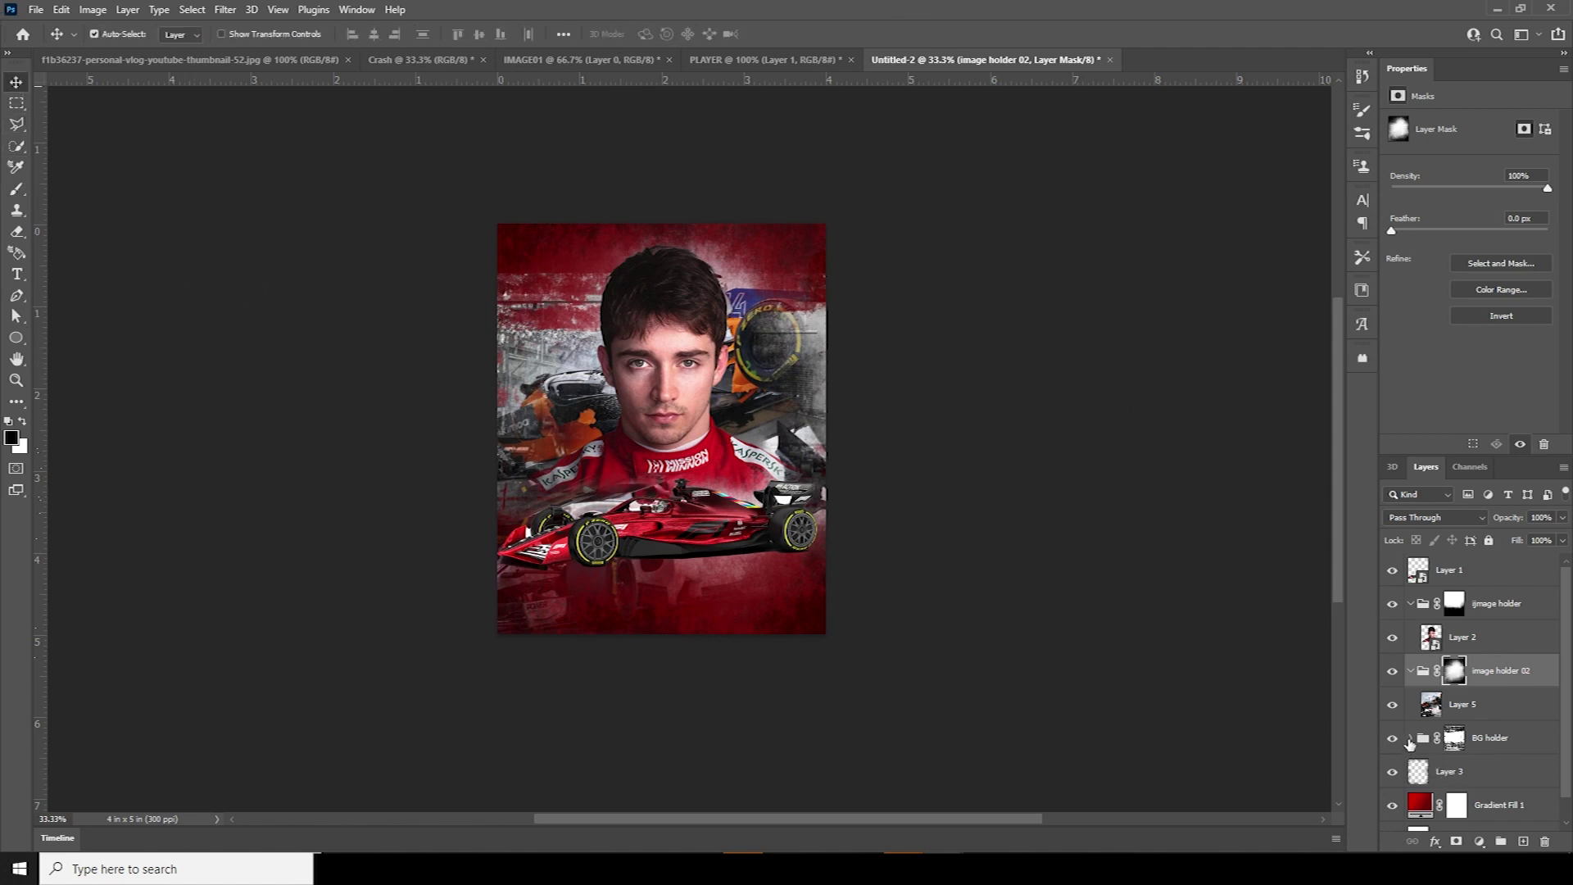
click(1410, 738)
click(1430, 774)
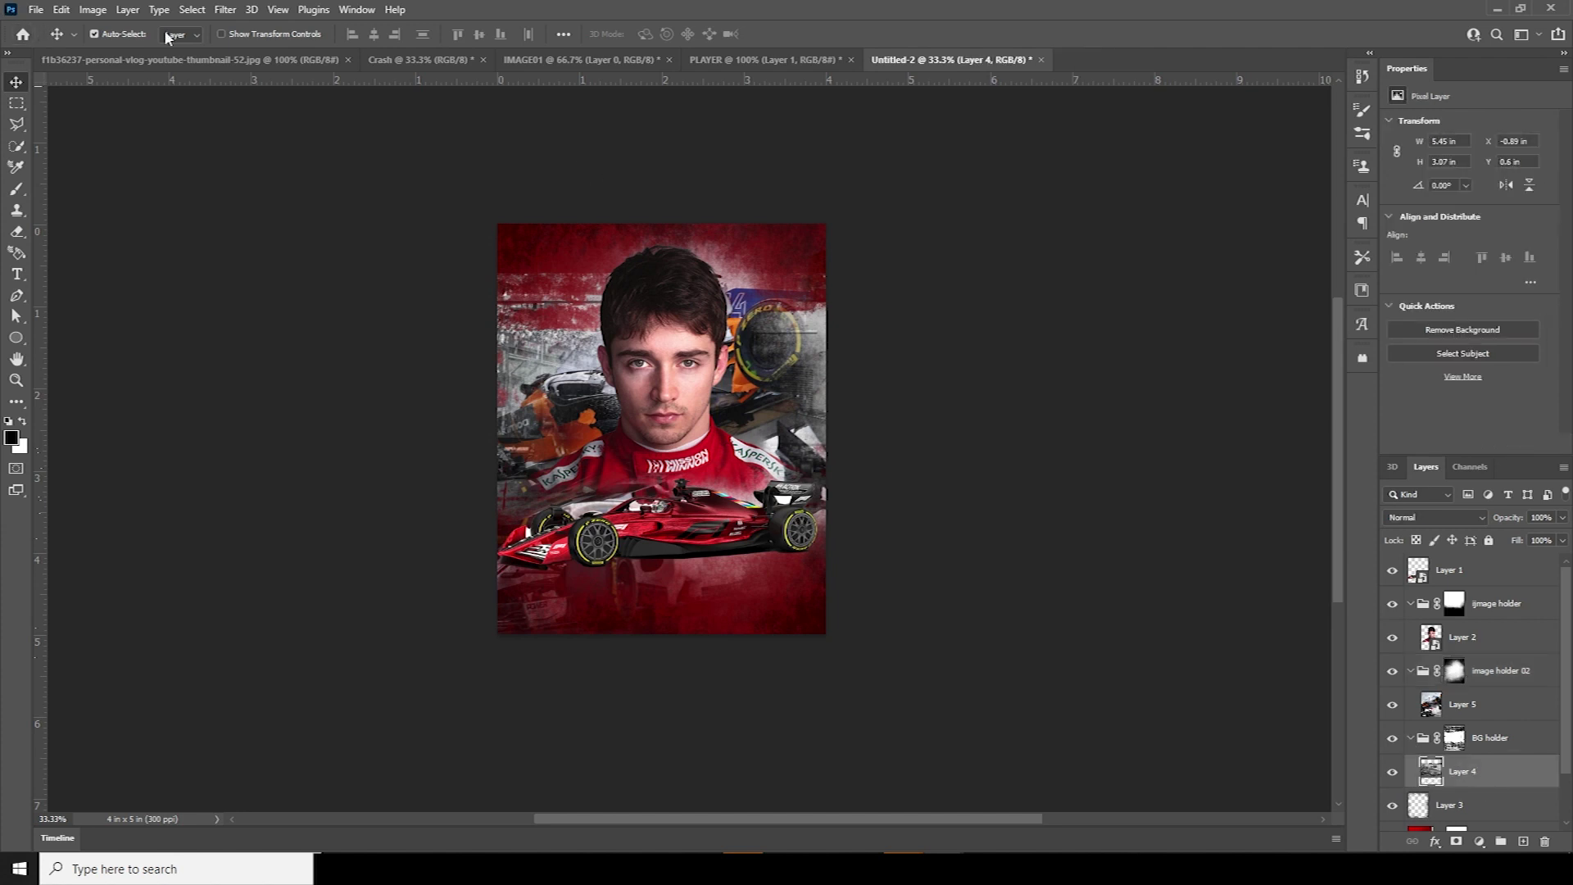
click(225, 10)
click(269, 131)
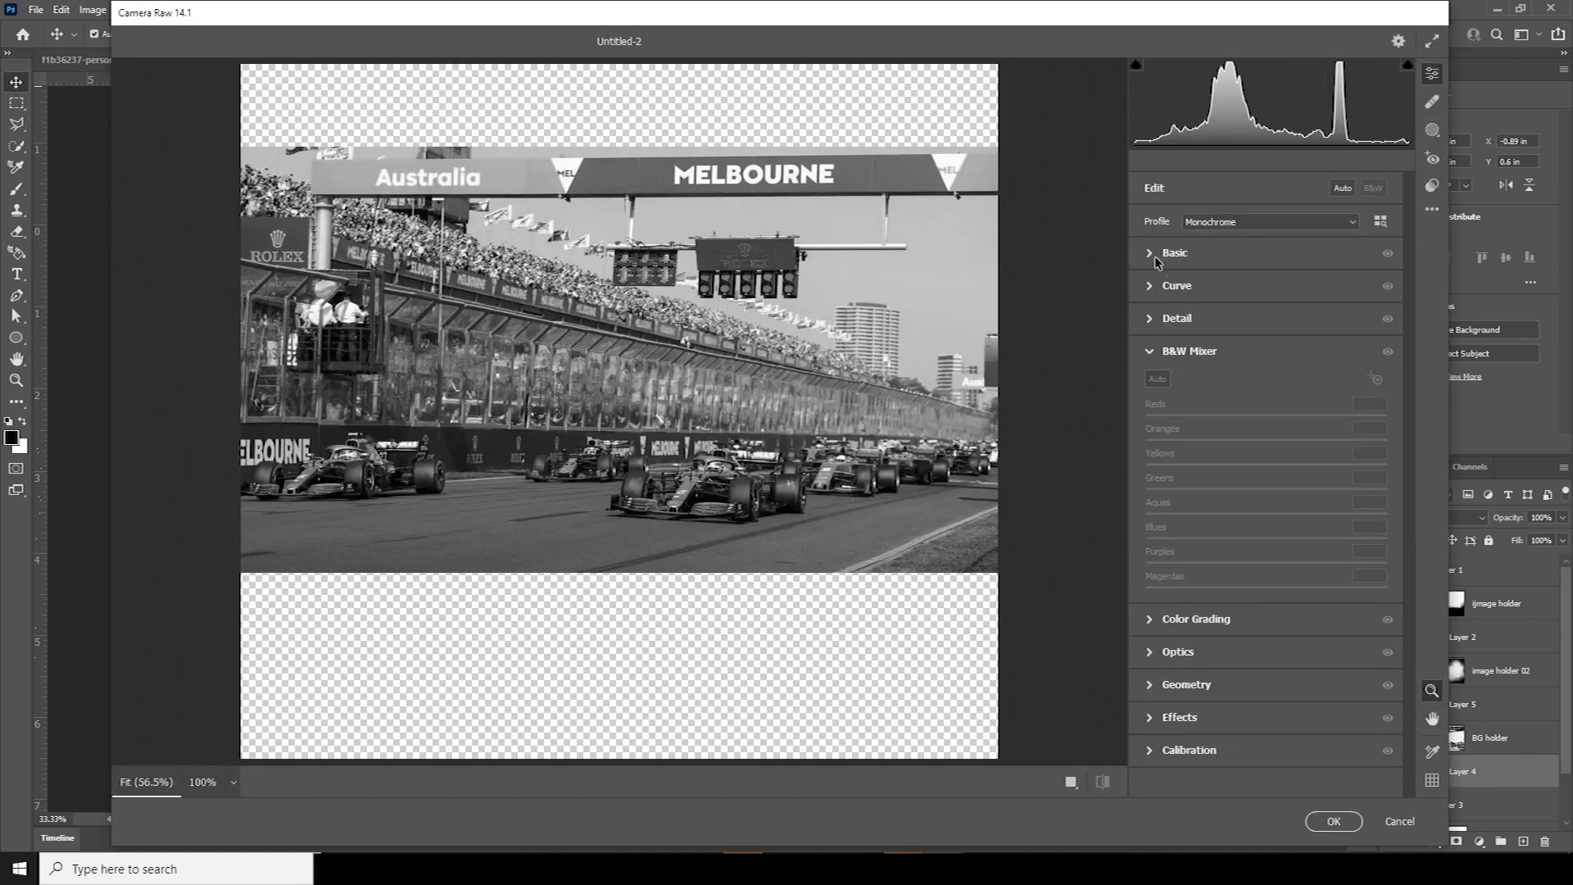
Set the race photo's clarity to +90, texture to +57, highlights to -68 and shadows to +78
click(1149, 253)
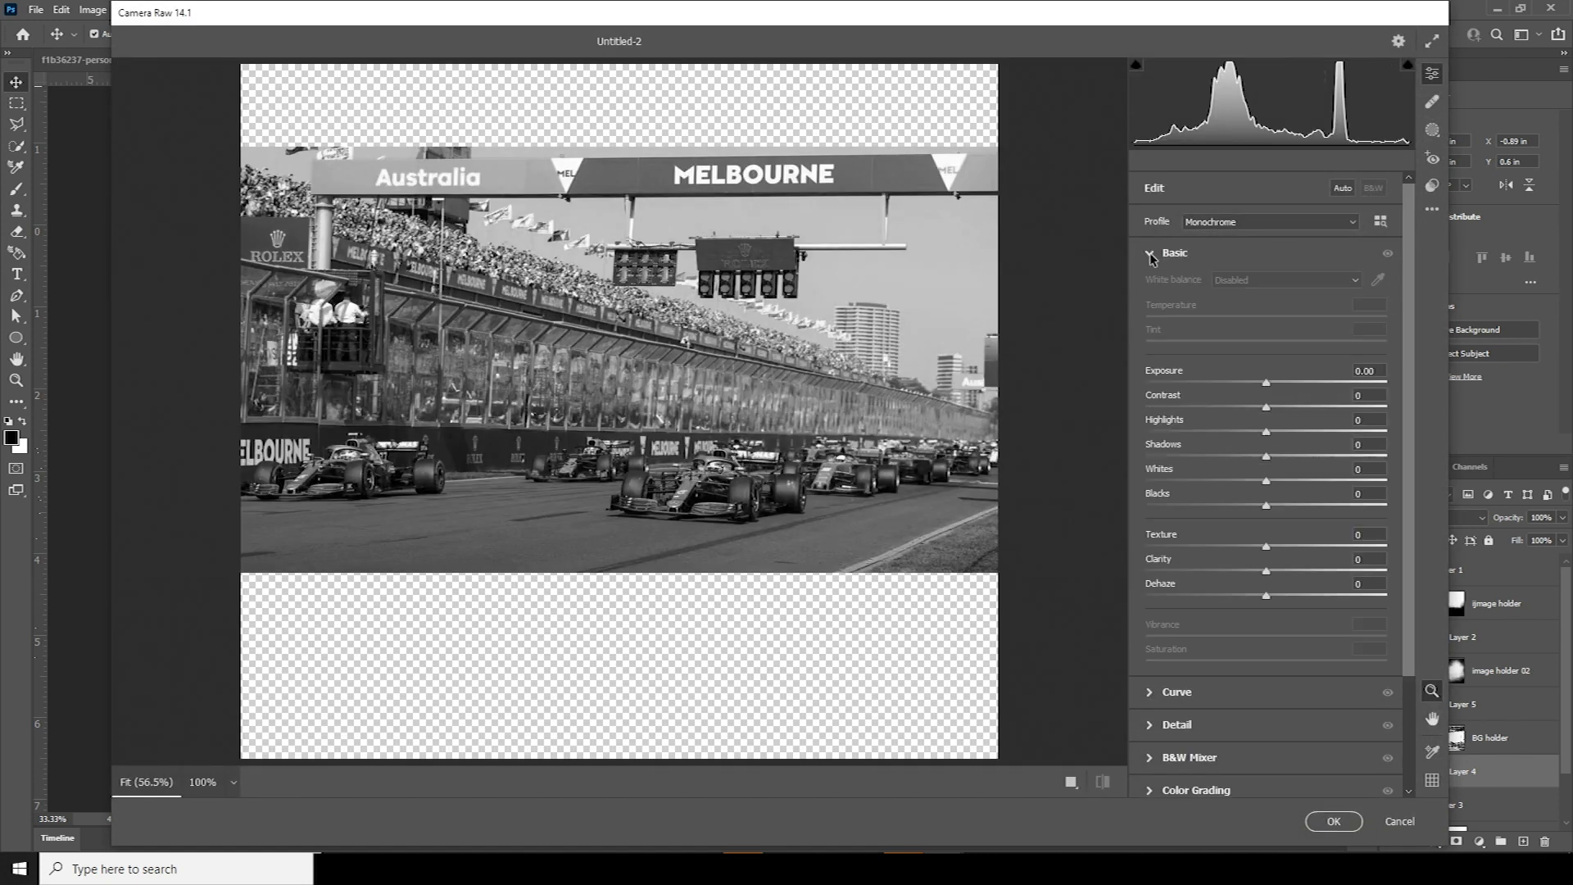
click(1377, 572)
click(1304, 544)
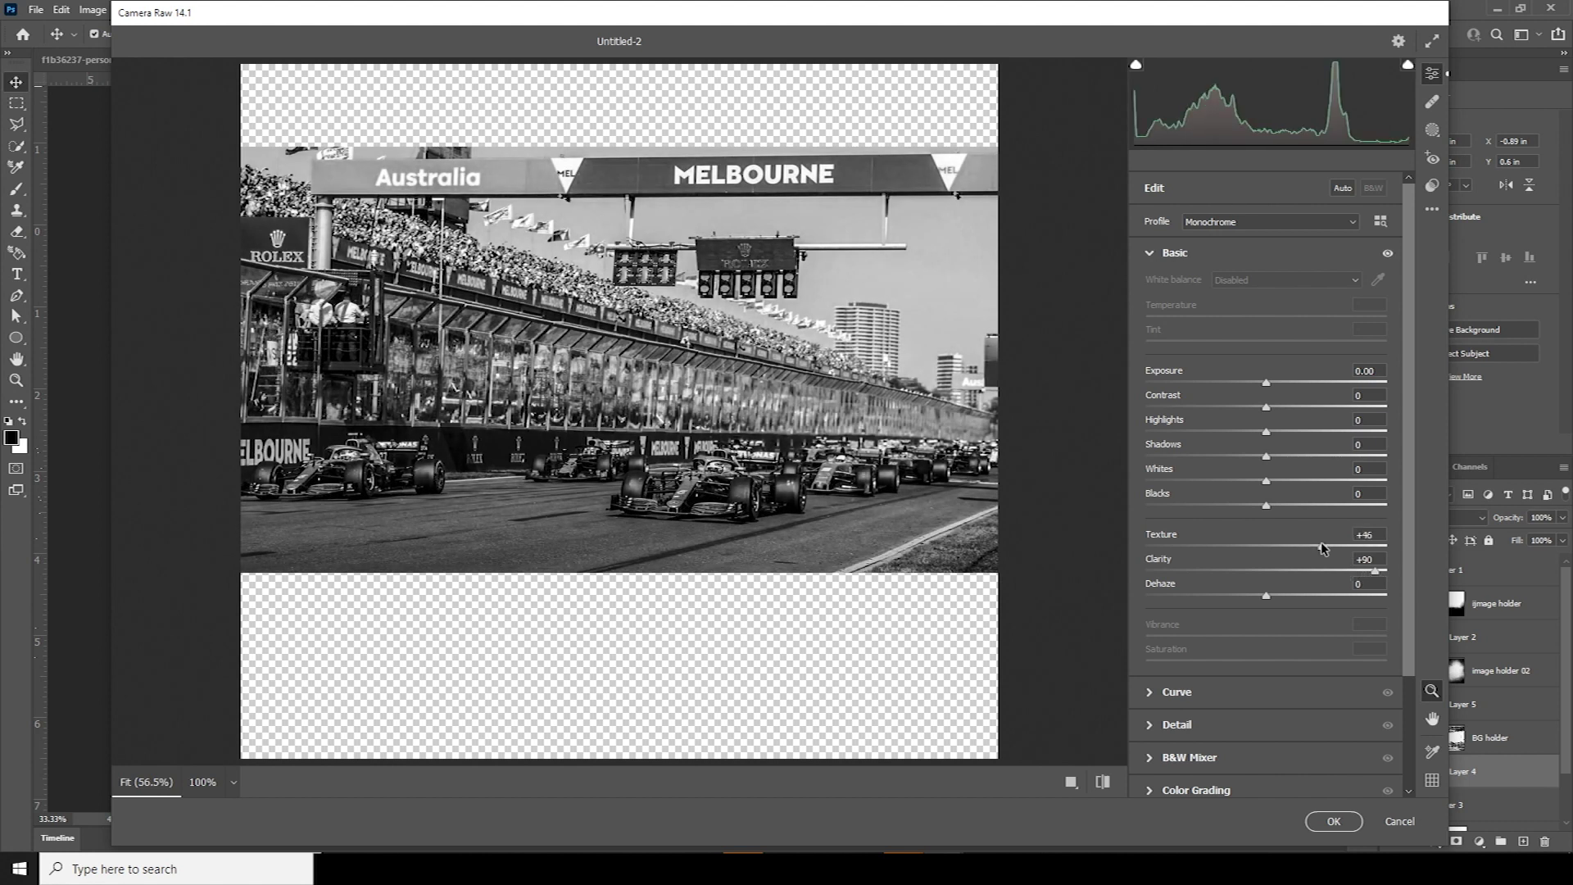
click(1333, 545)
click(1194, 432)
drag(1196, 432, 1183, 430)
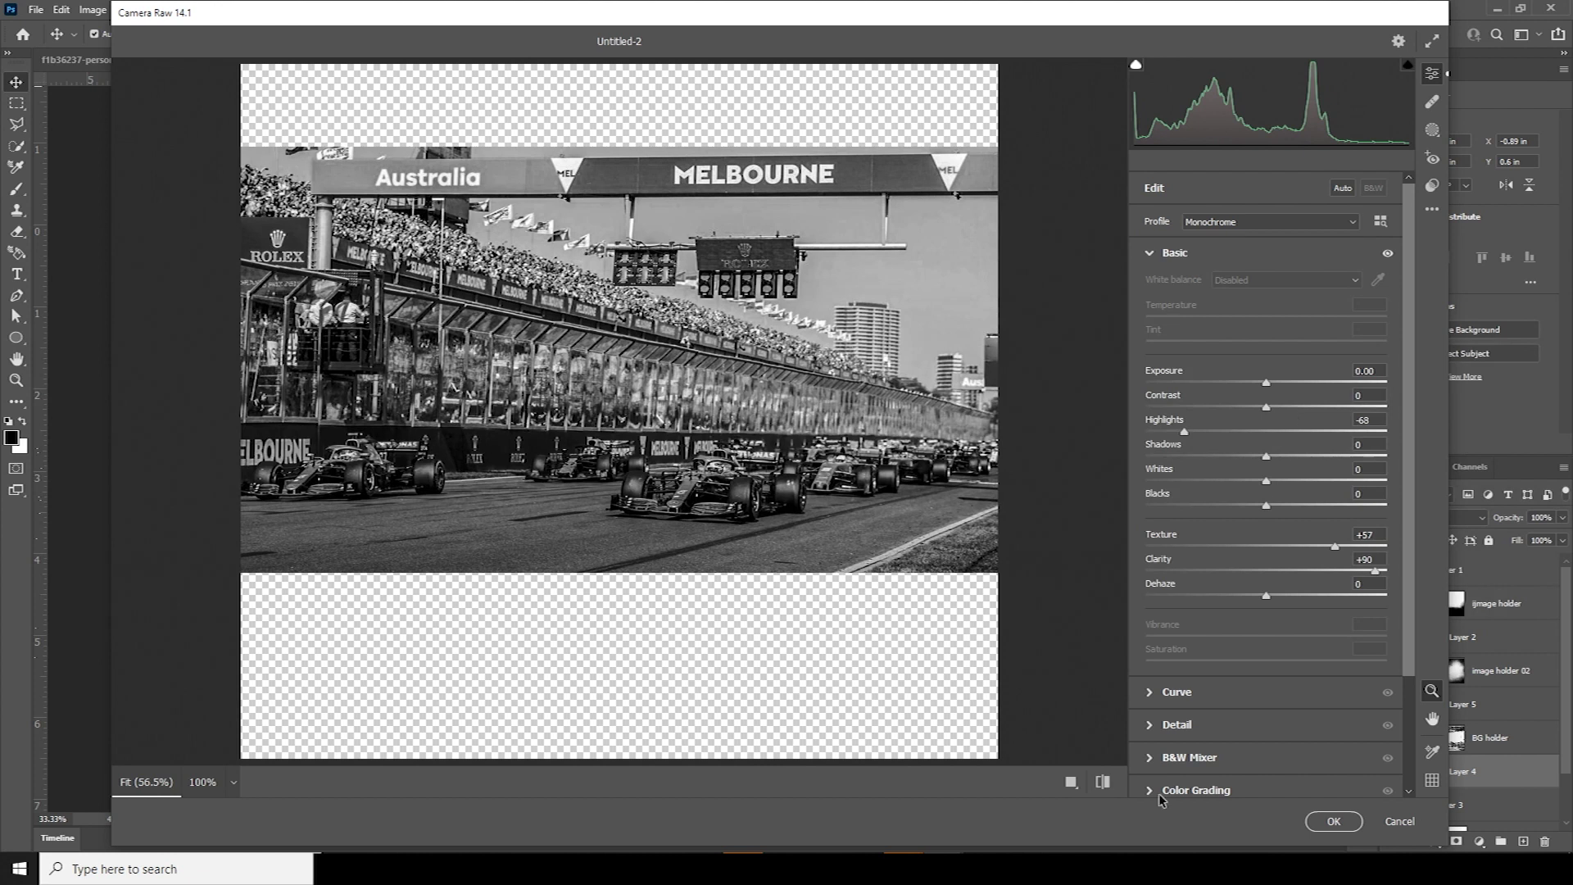
click(1360, 456)
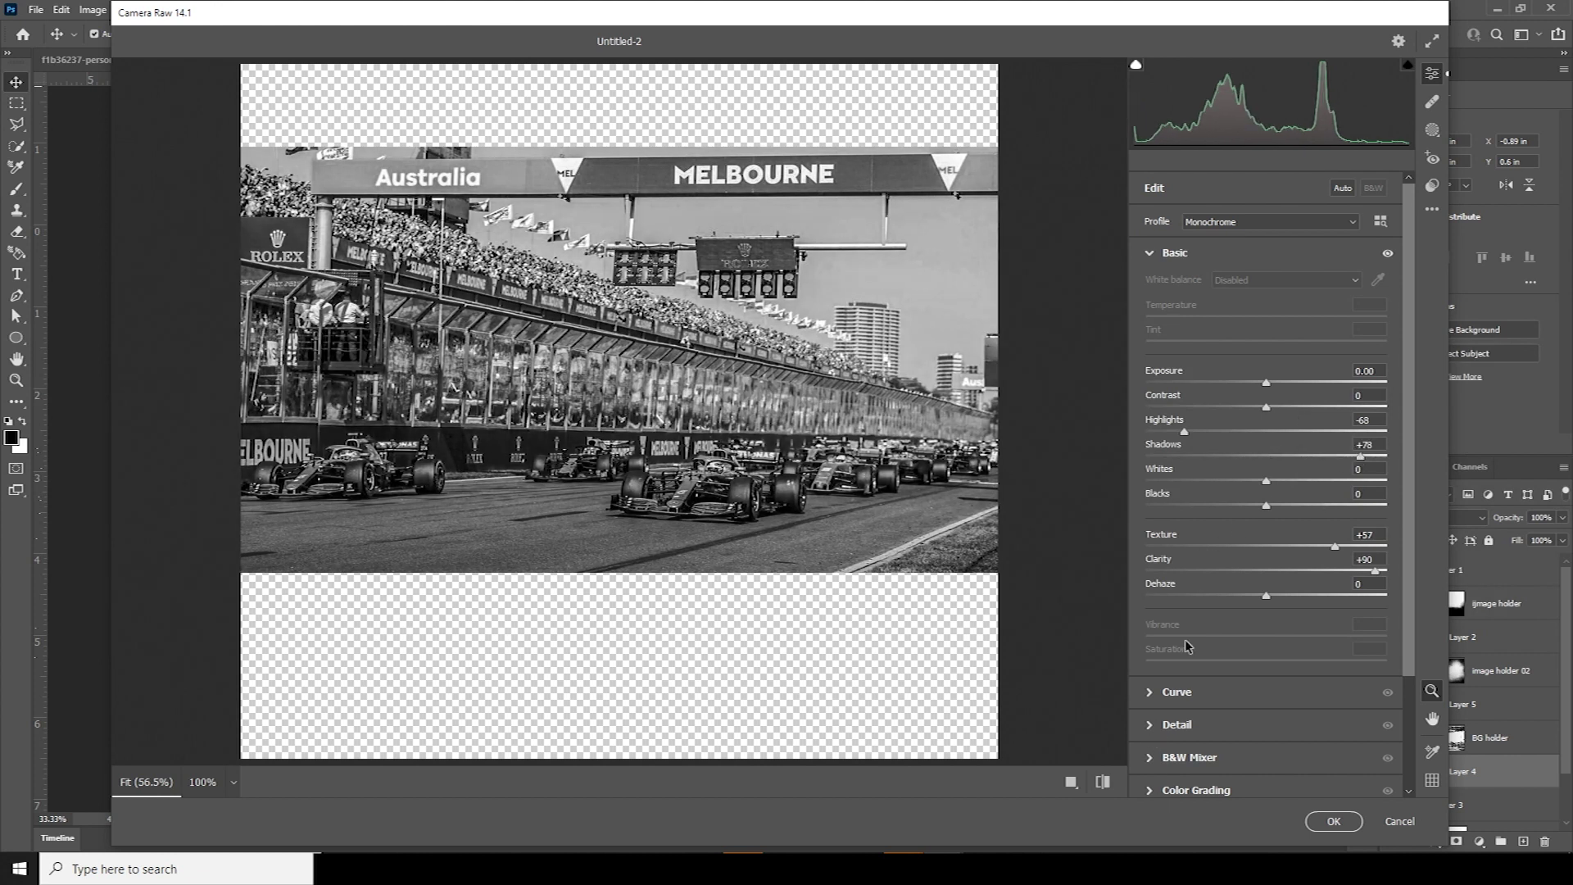
Set the race photo's sharpening to 37 and noise reduction to 75, and apply the Camera Raw Filter
click(1155, 724)
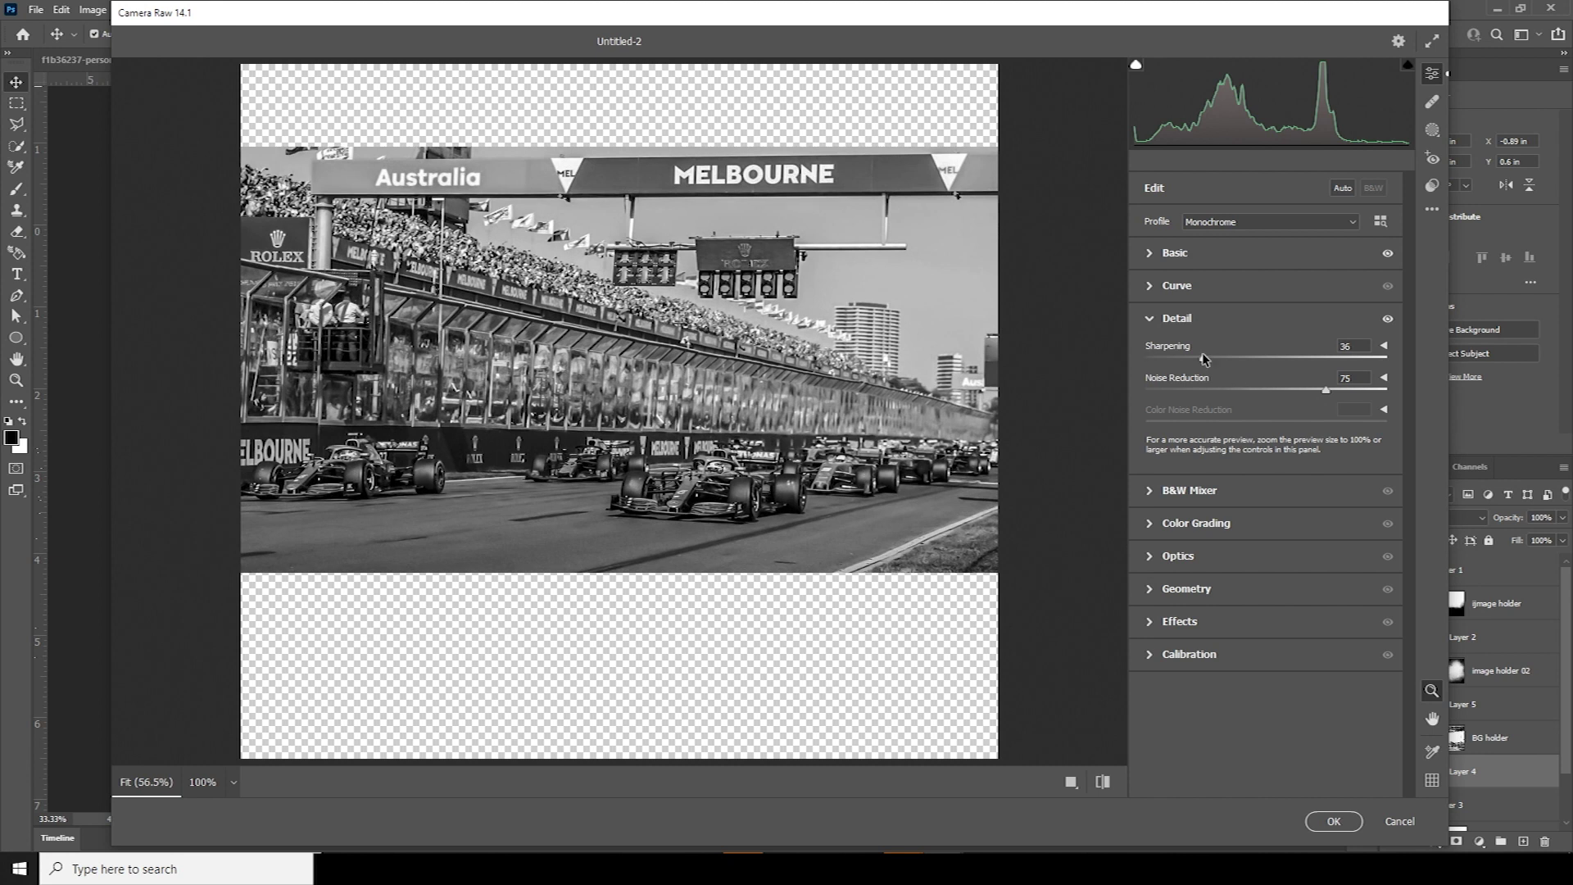
click(1333, 822)
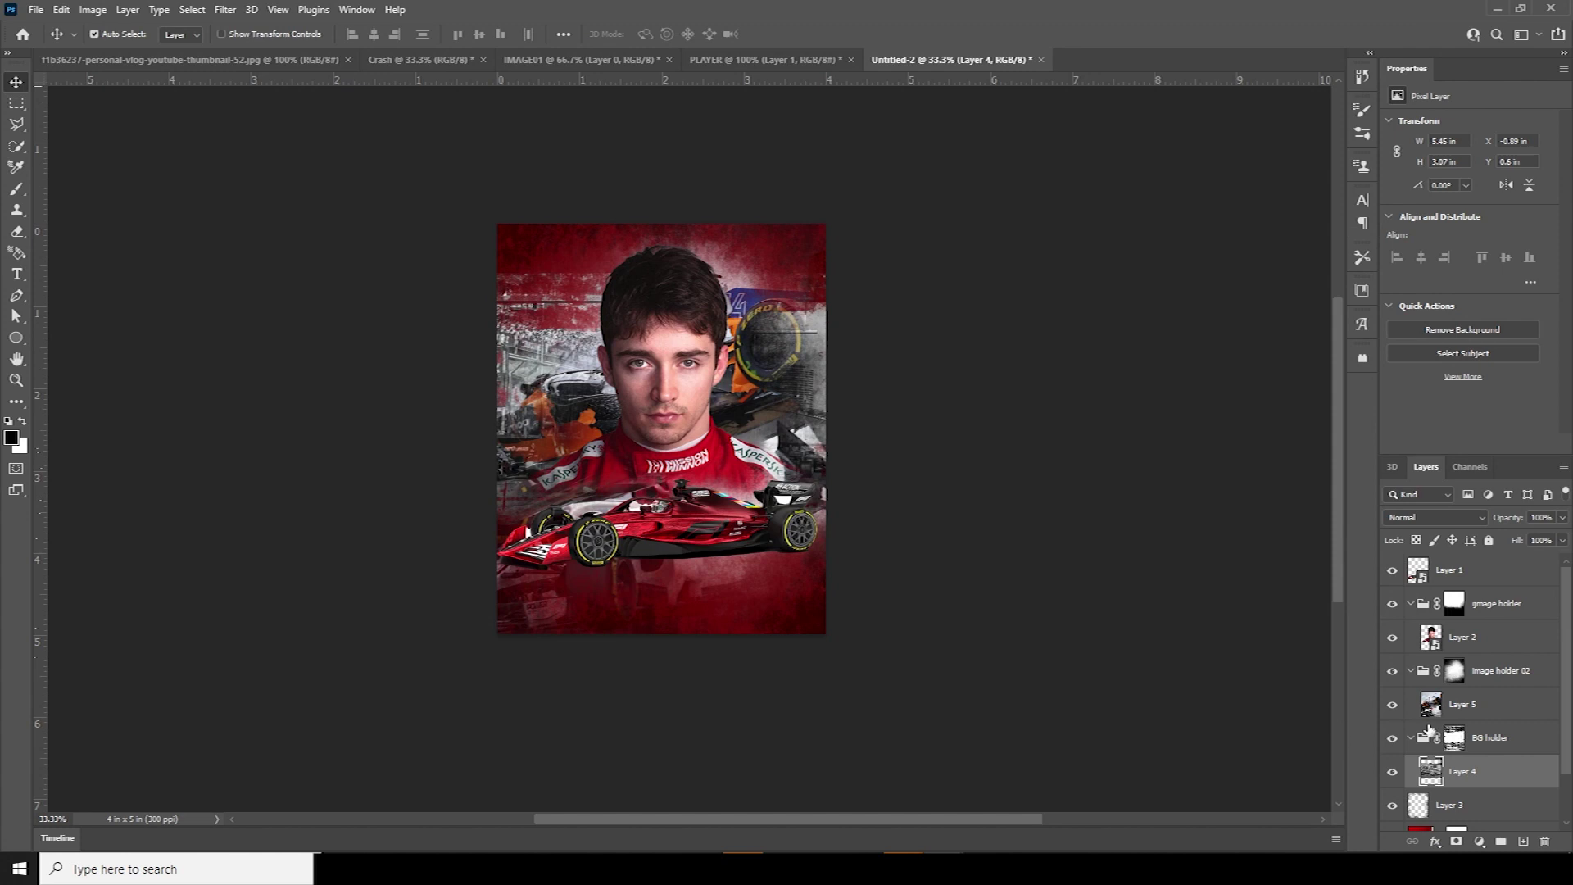
Open the crash photo layer of image holder 02 in the Camera Raw Filter and apply the previous settings
click(1427, 715)
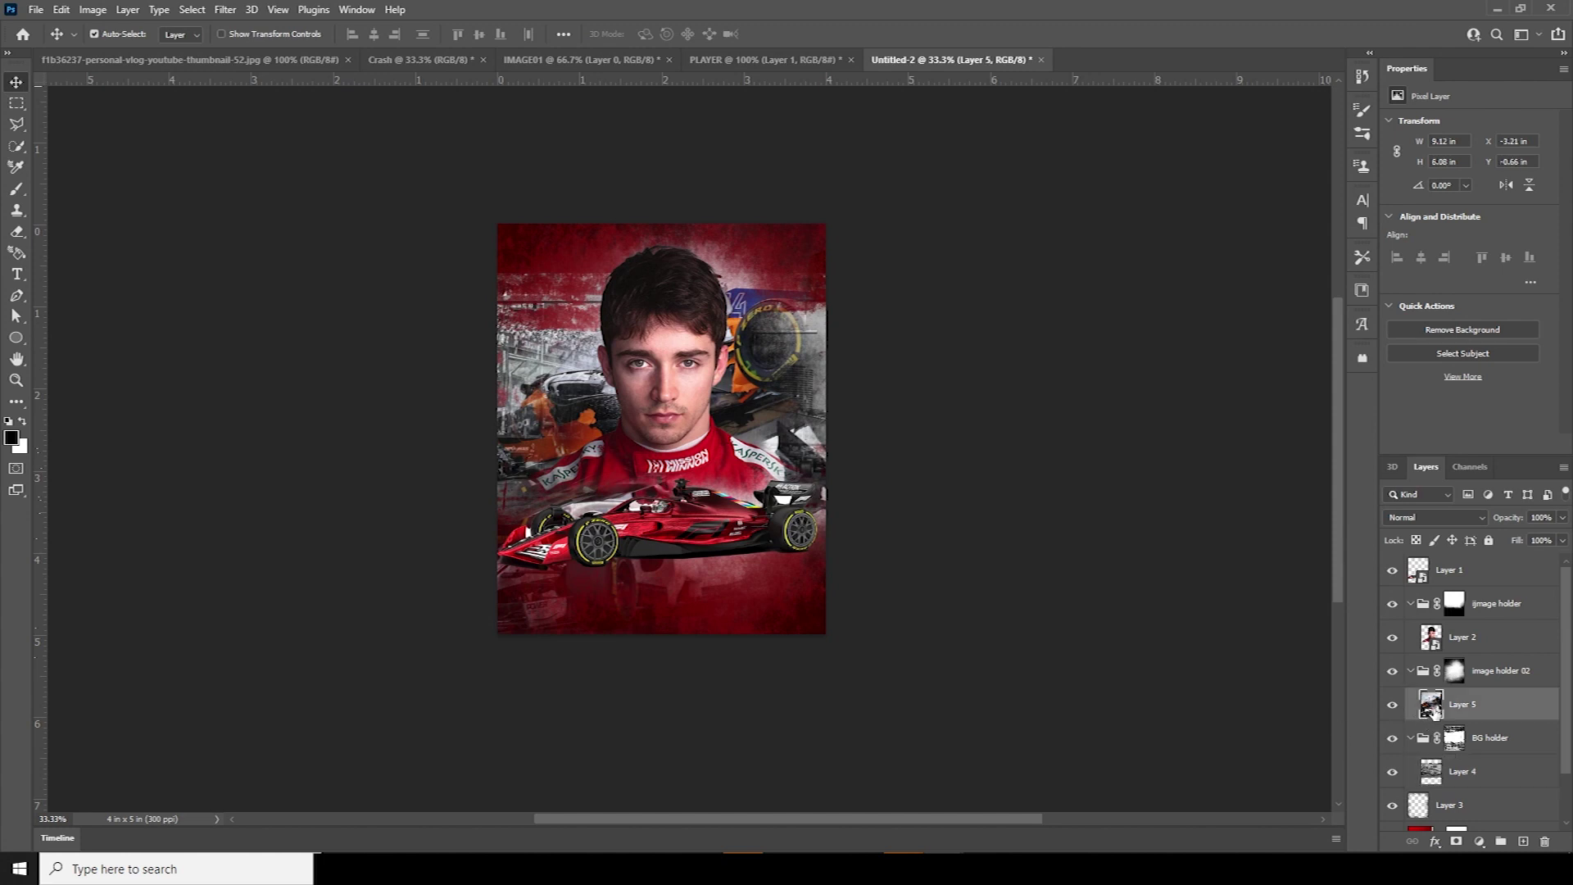
click(226, 10)
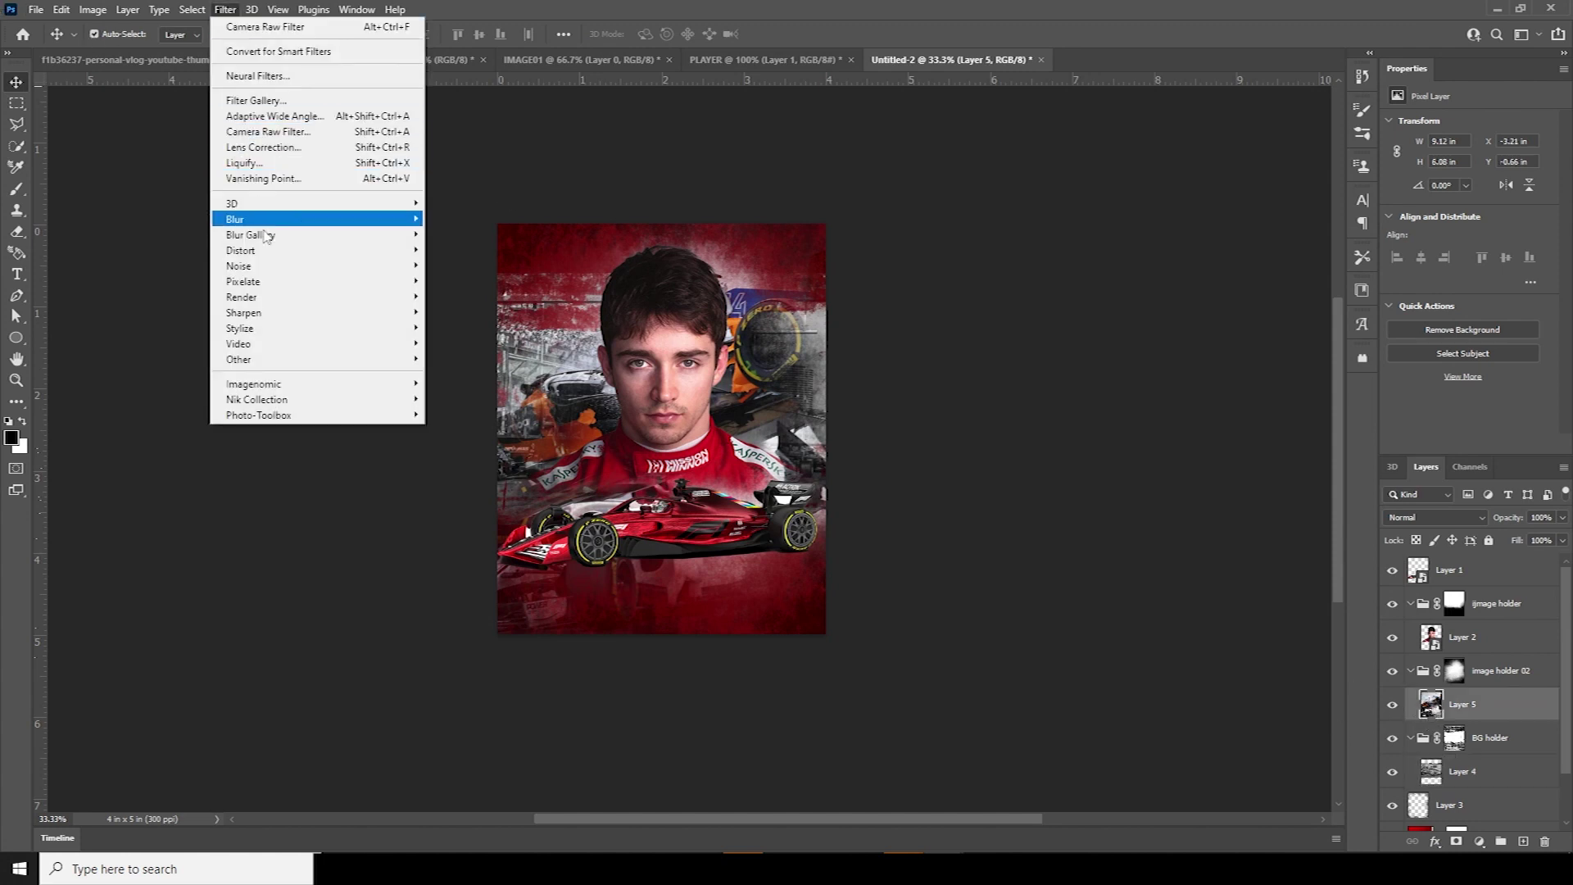
click(286, 132)
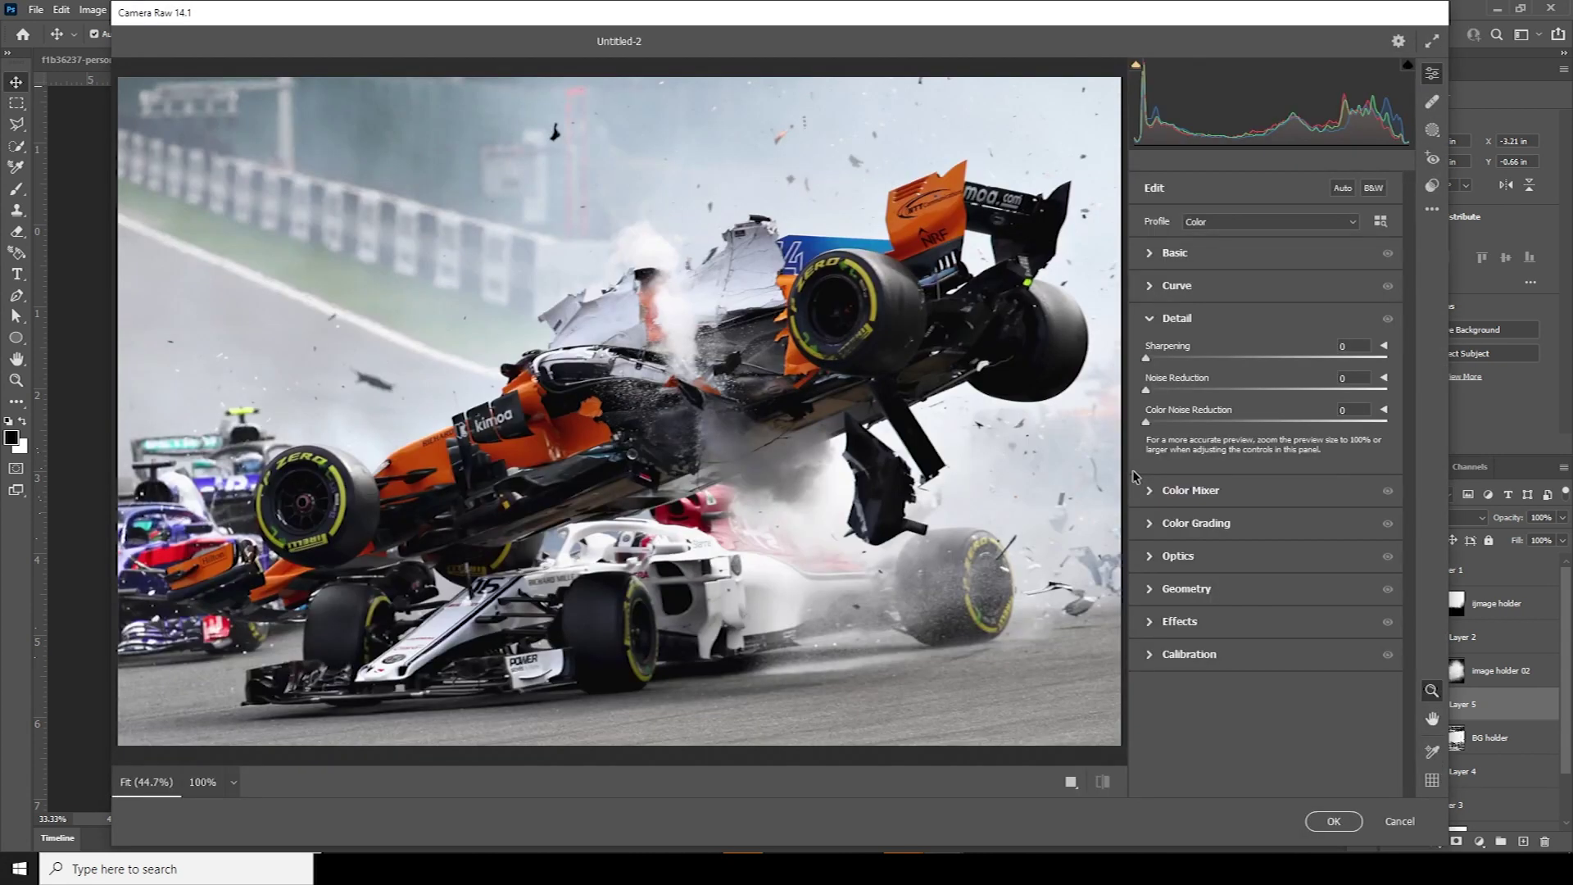
click(1428, 215)
click(1418, 276)
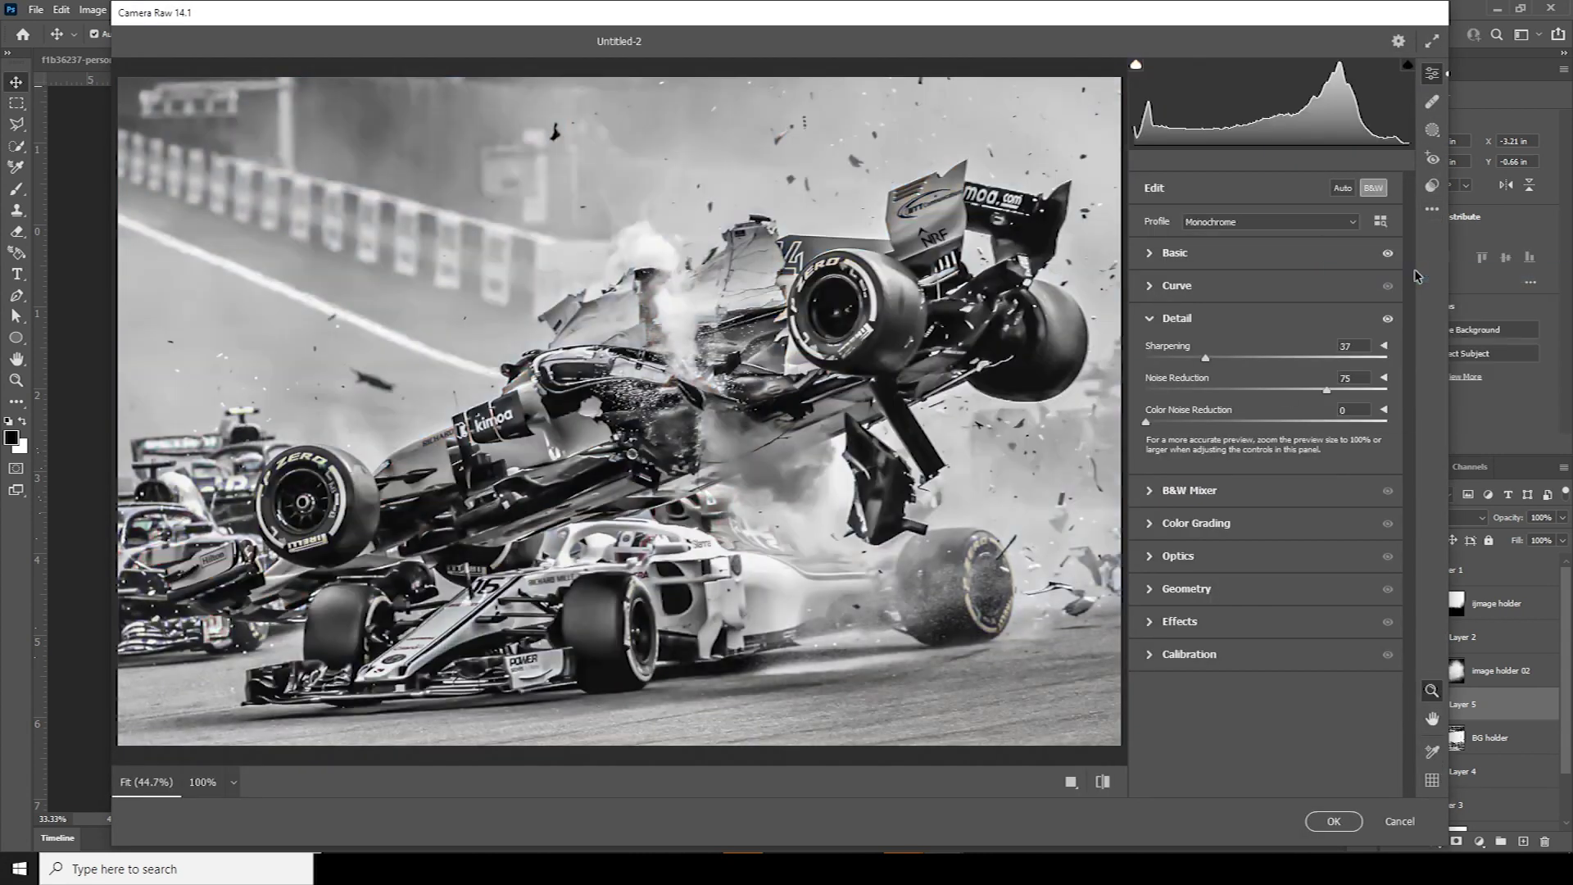
Switch the crash photo's profile from Monochrome to Color
click(1156, 254)
click(1350, 223)
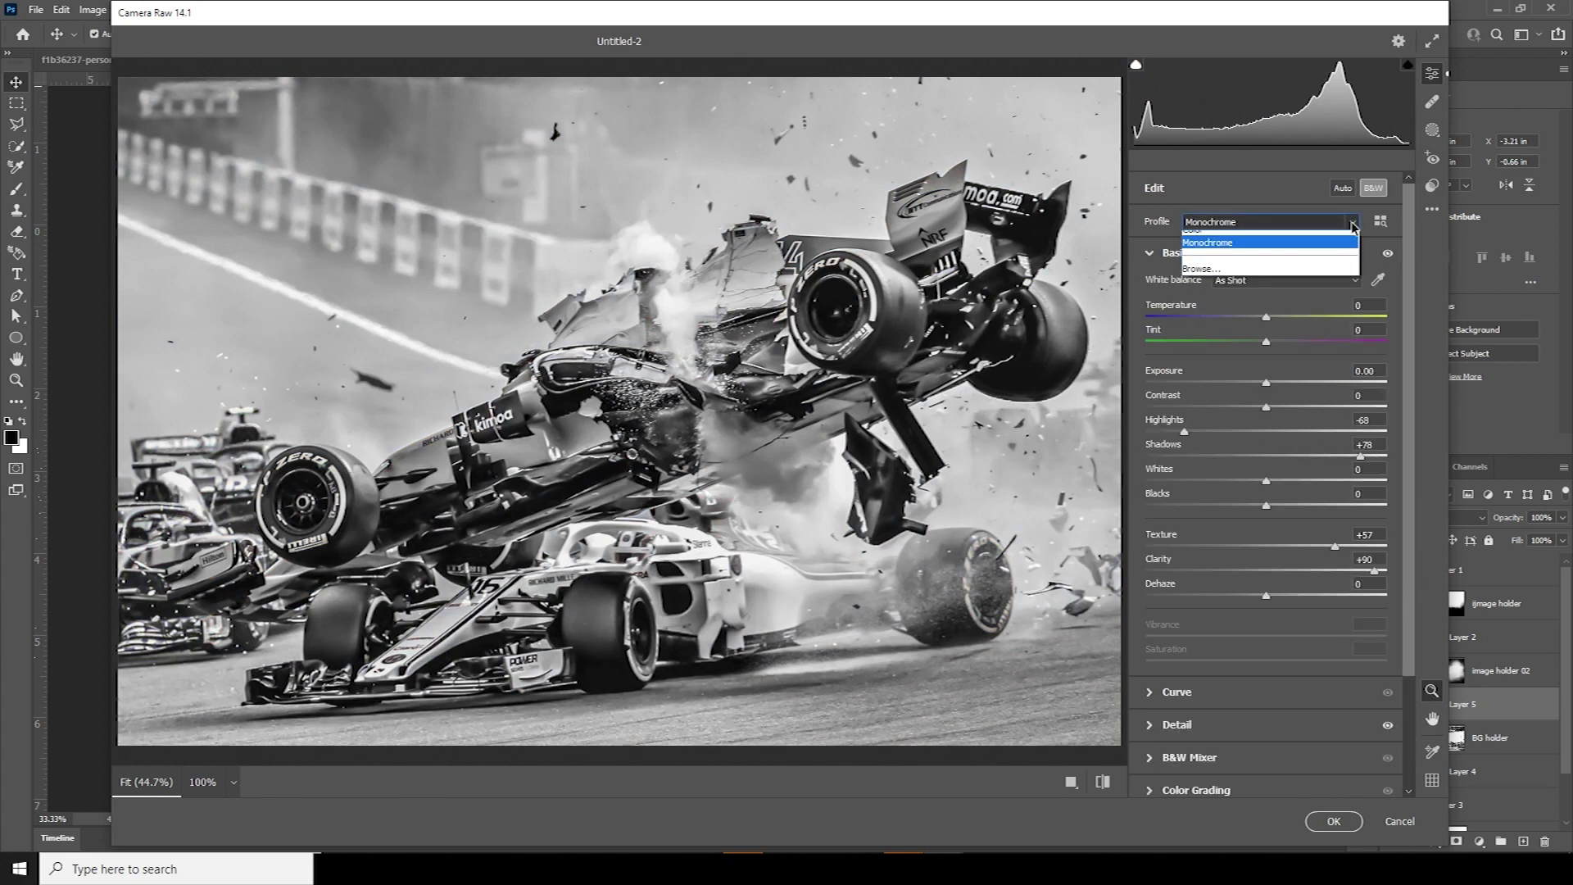
click(1325, 240)
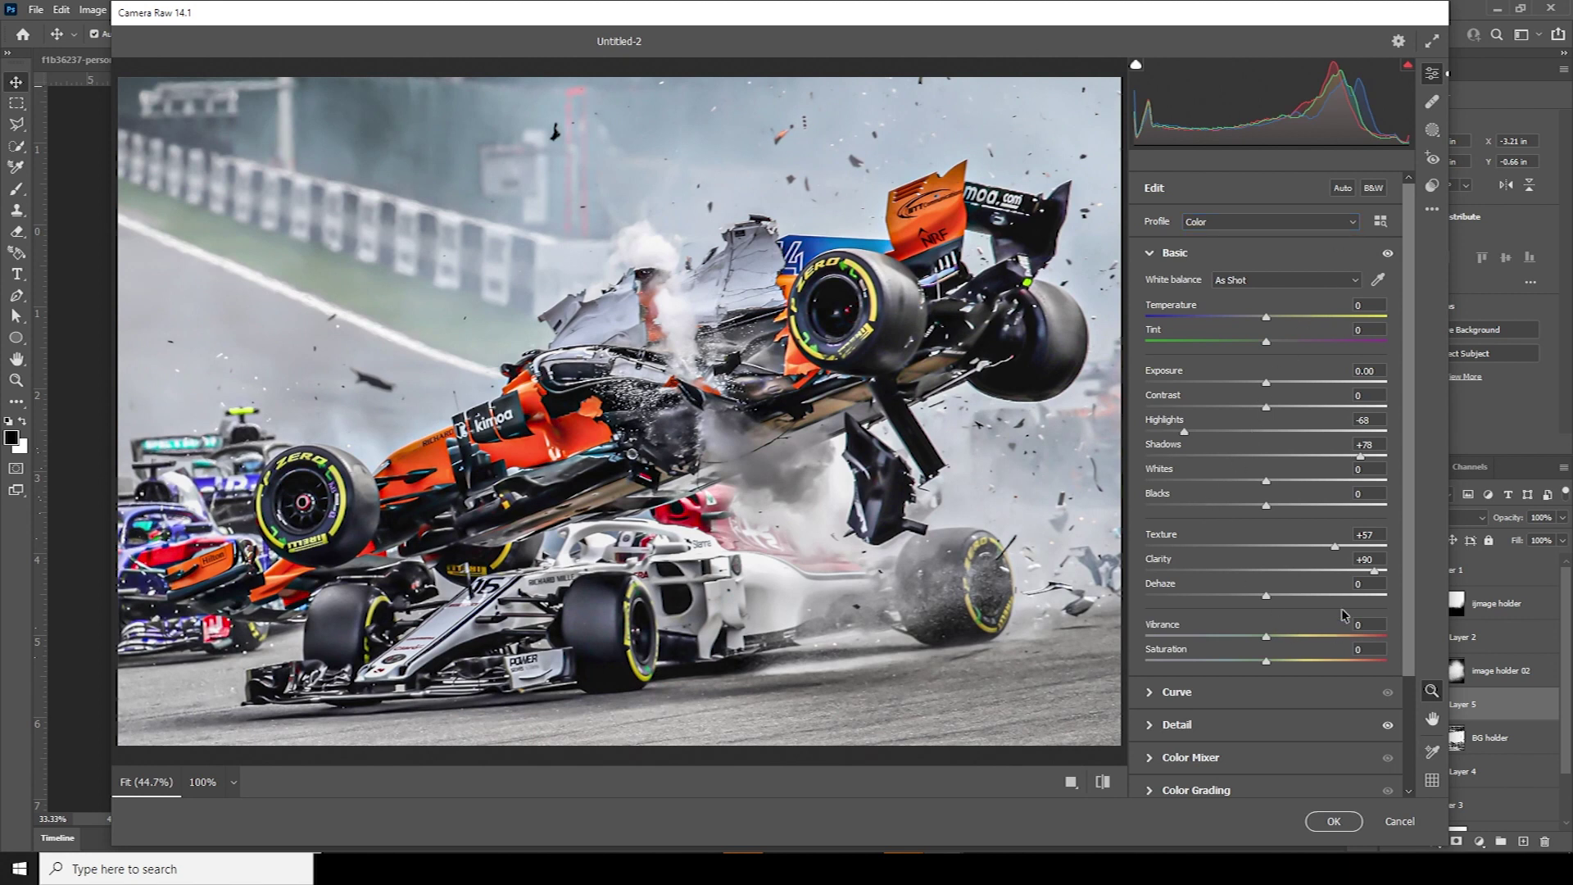
Lower the crash photo's noise reduction to about 49 and raise its sharpening slightly
click(1150, 726)
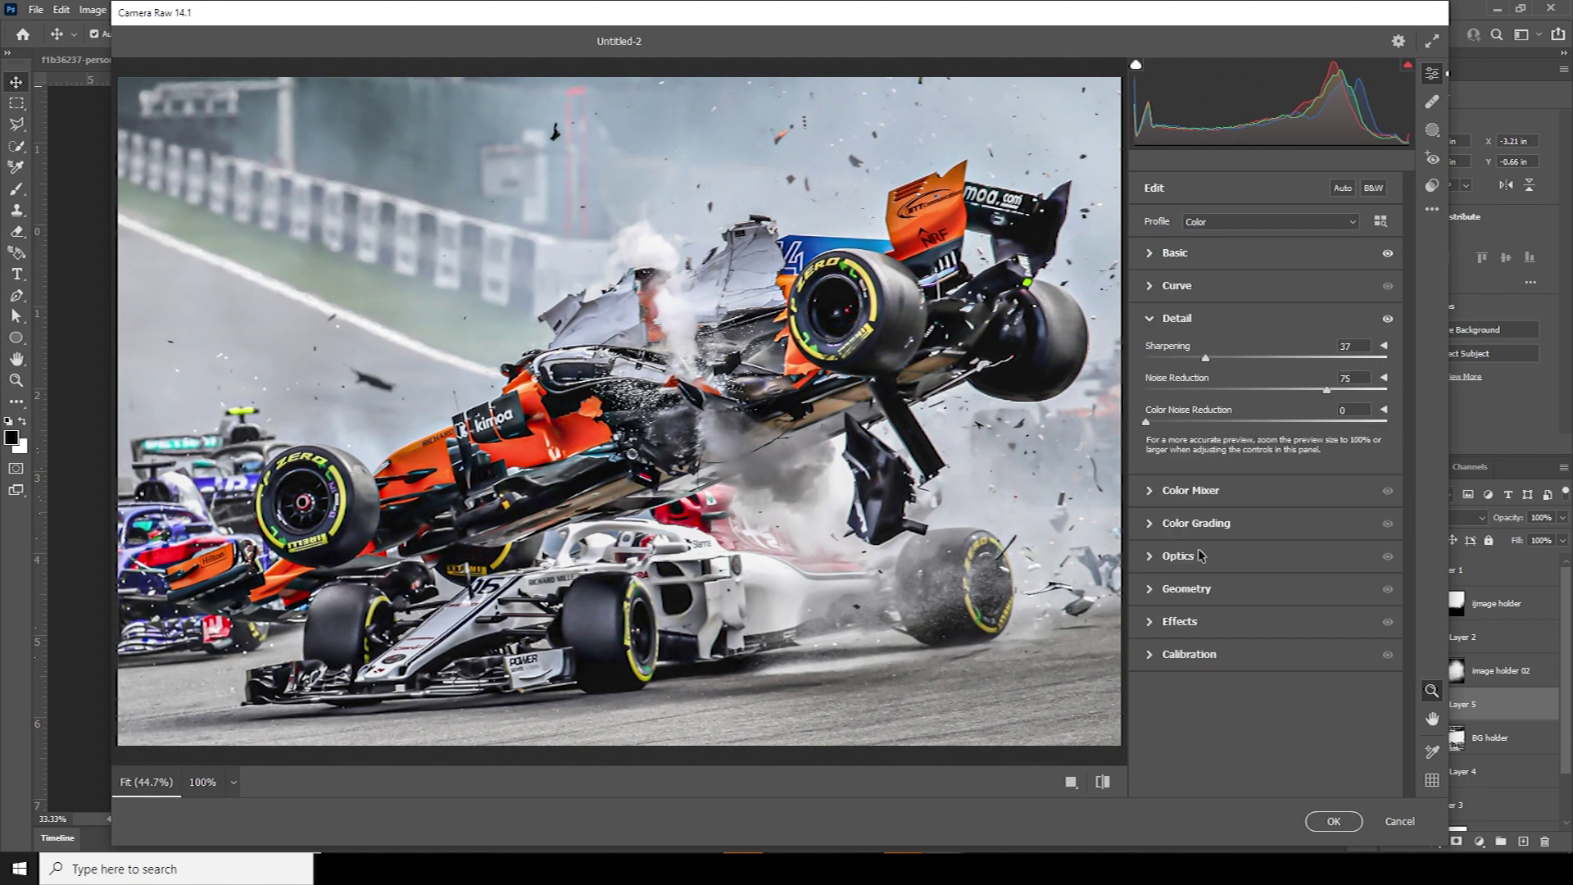
click(1266, 392)
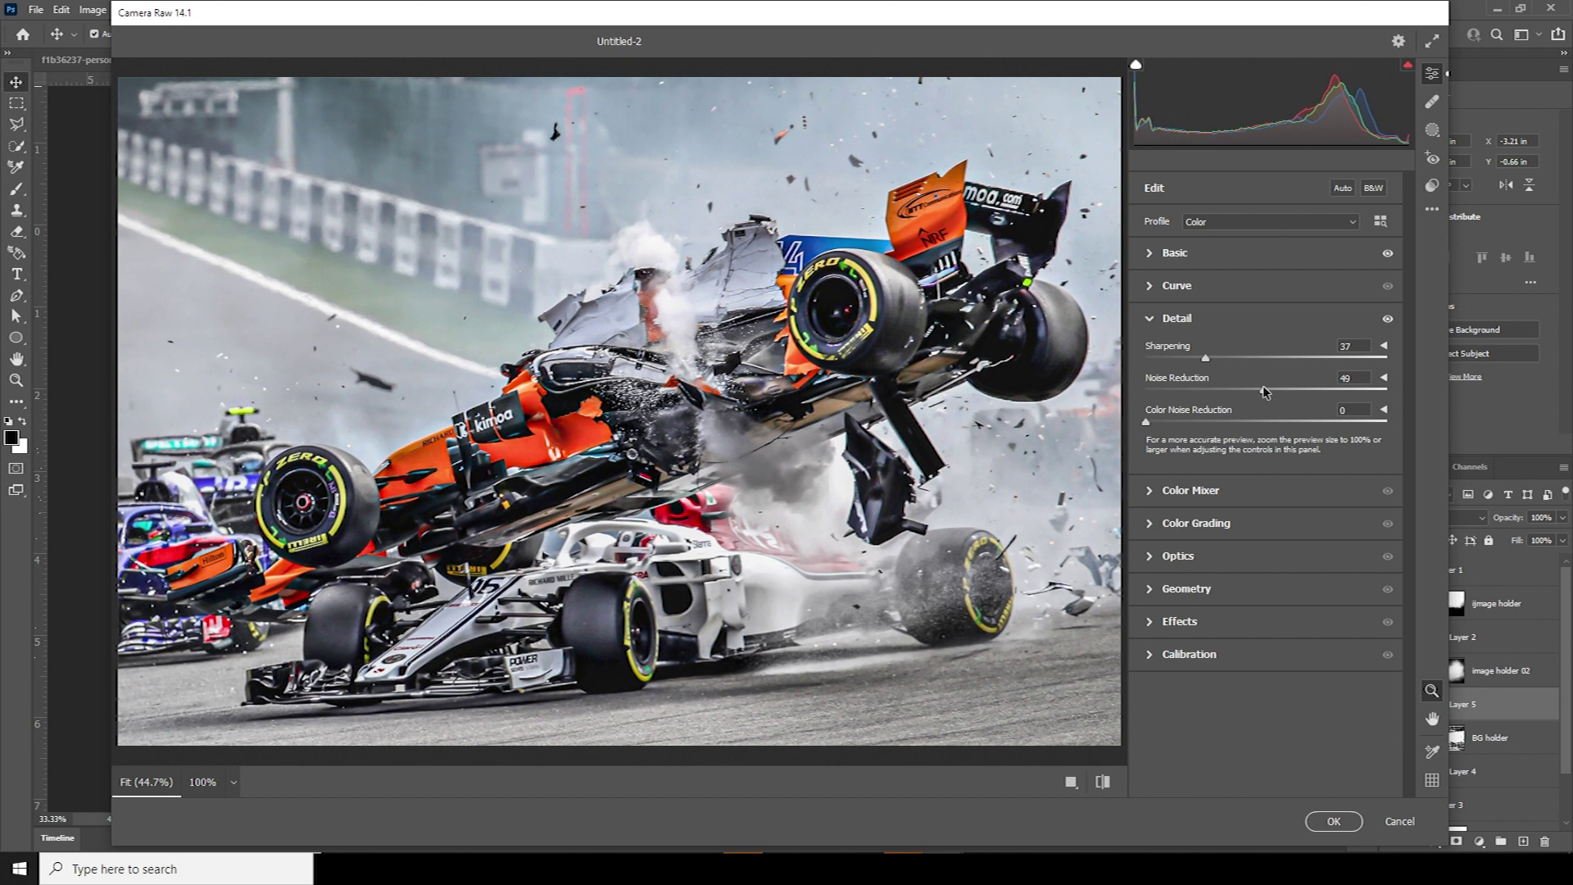
click(1214, 358)
Set the crash photo's texture to +80, highlights to -100 and shadows to +54, and apply the filter
click(1154, 253)
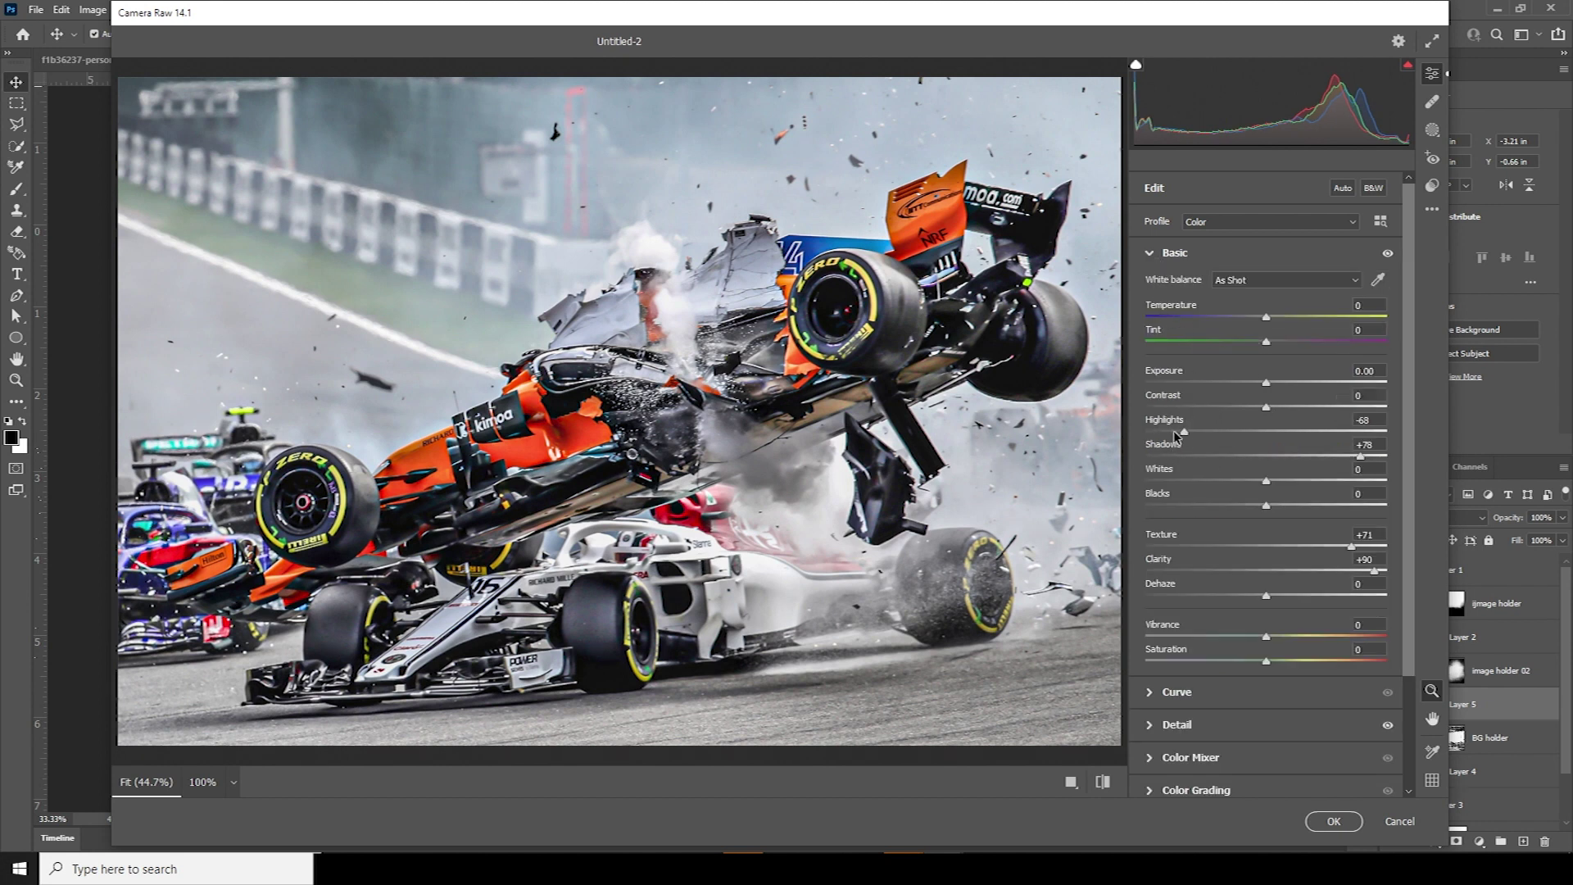
drag(1177, 435, 1145, 442)
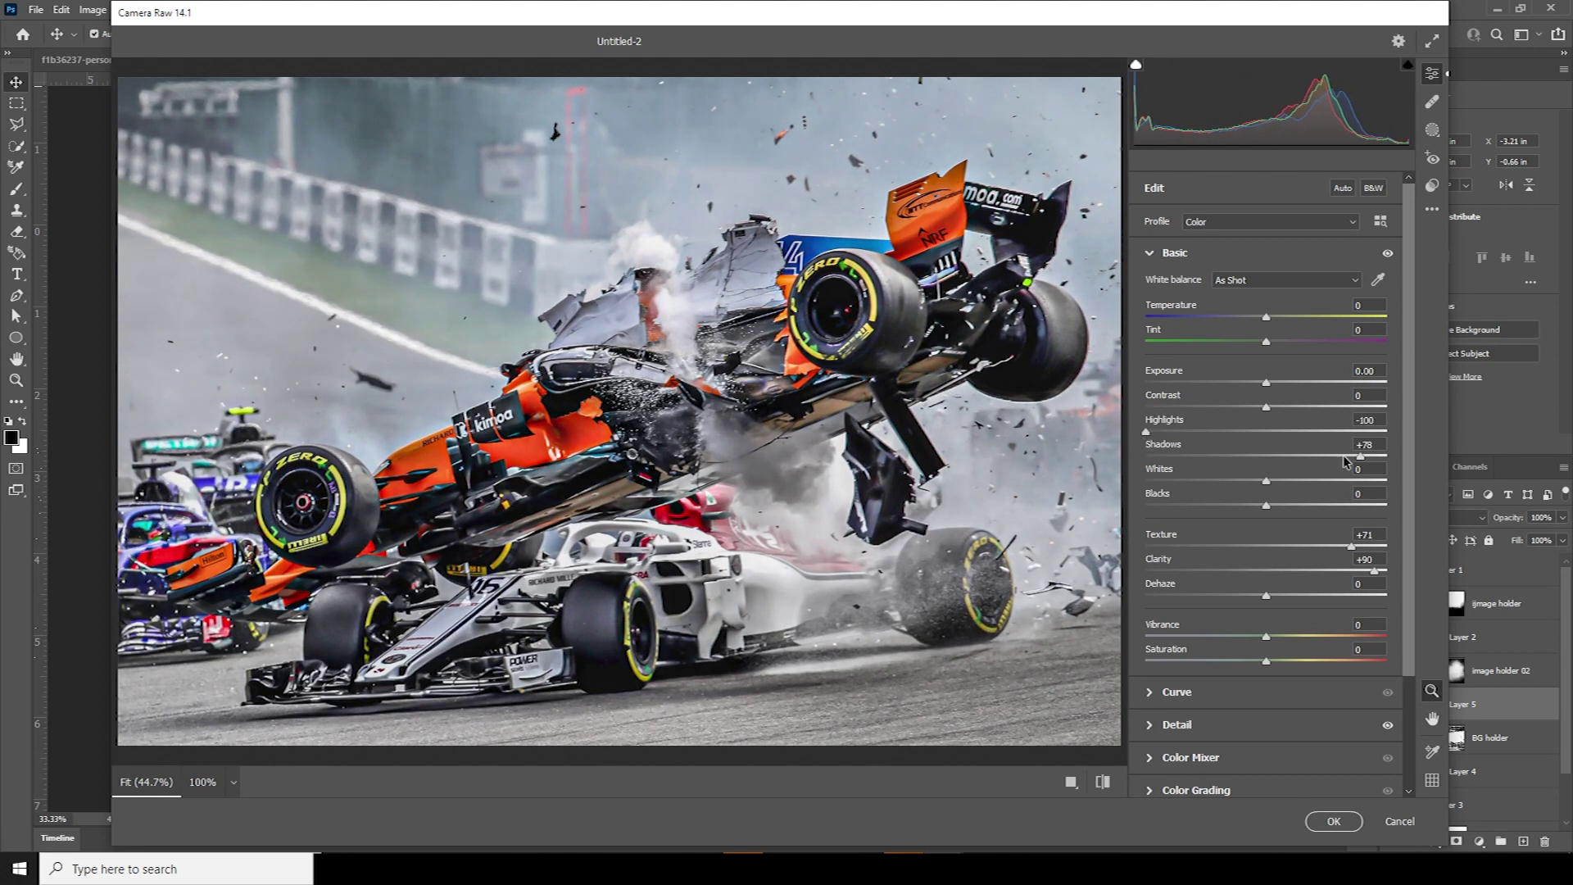
drag(1316, 461, 1330, 460)
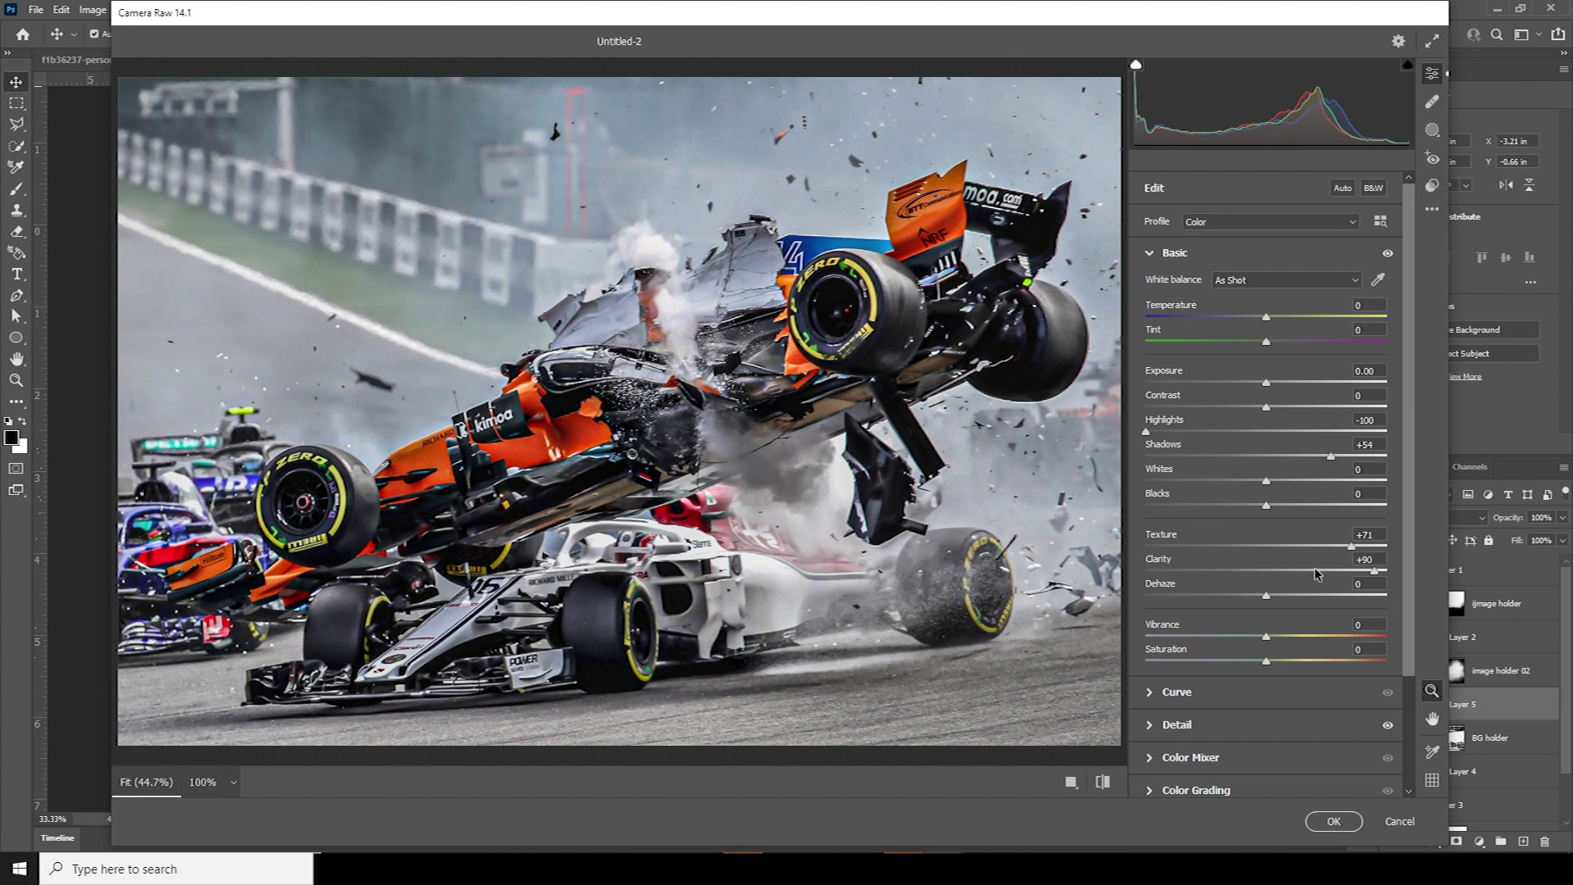
click(1318, 819)
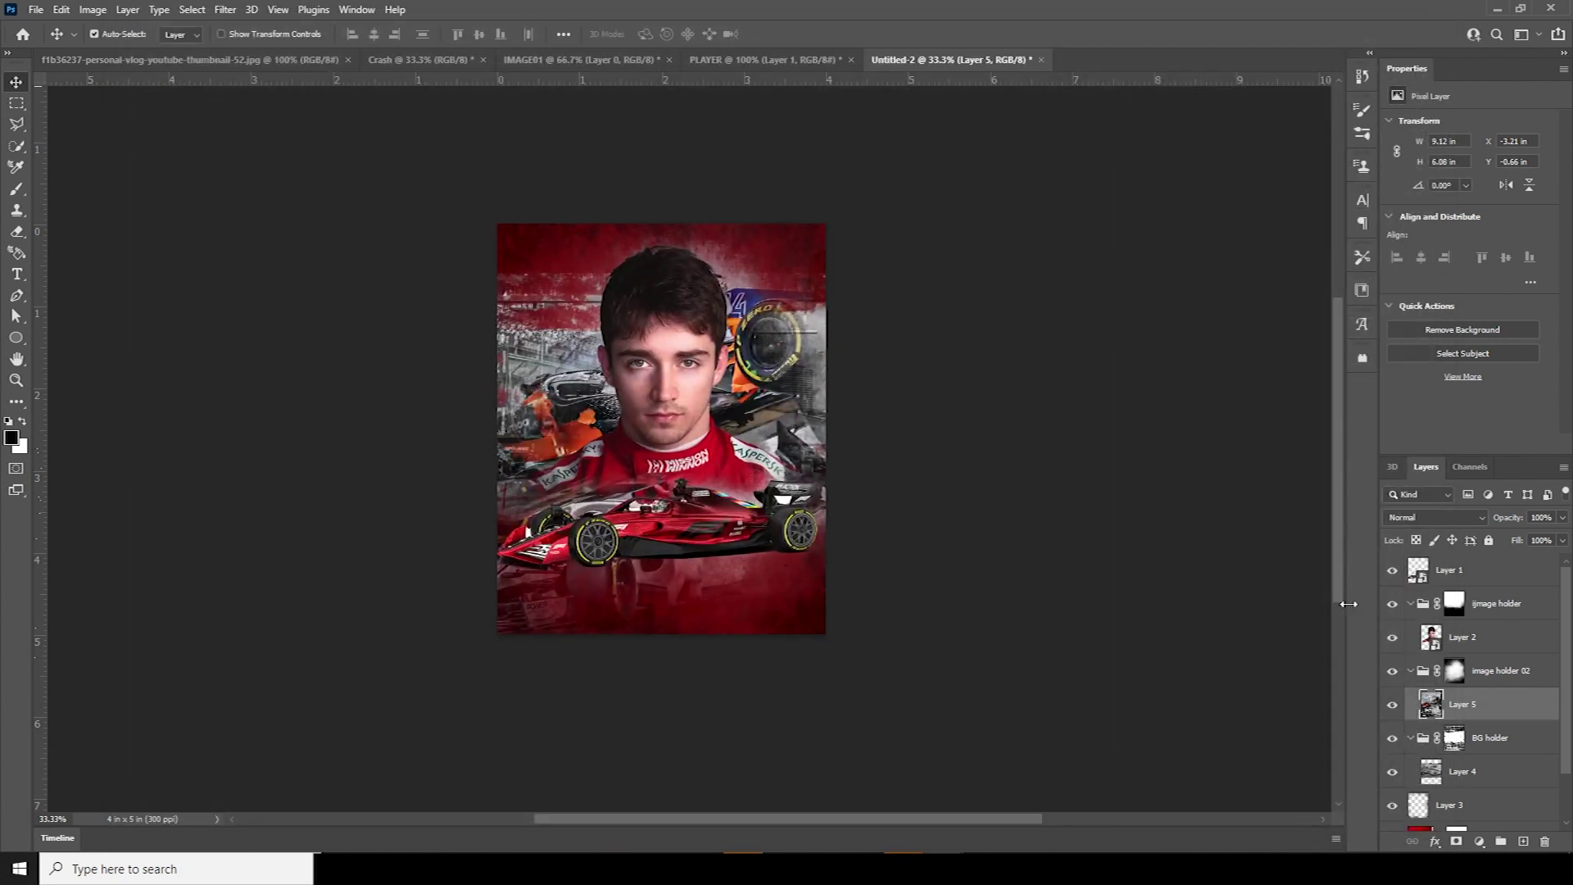
Apply the previous Camera Raw settings to the driver portrait layer and raise its exposure to about +0.35
click(1439, 645)
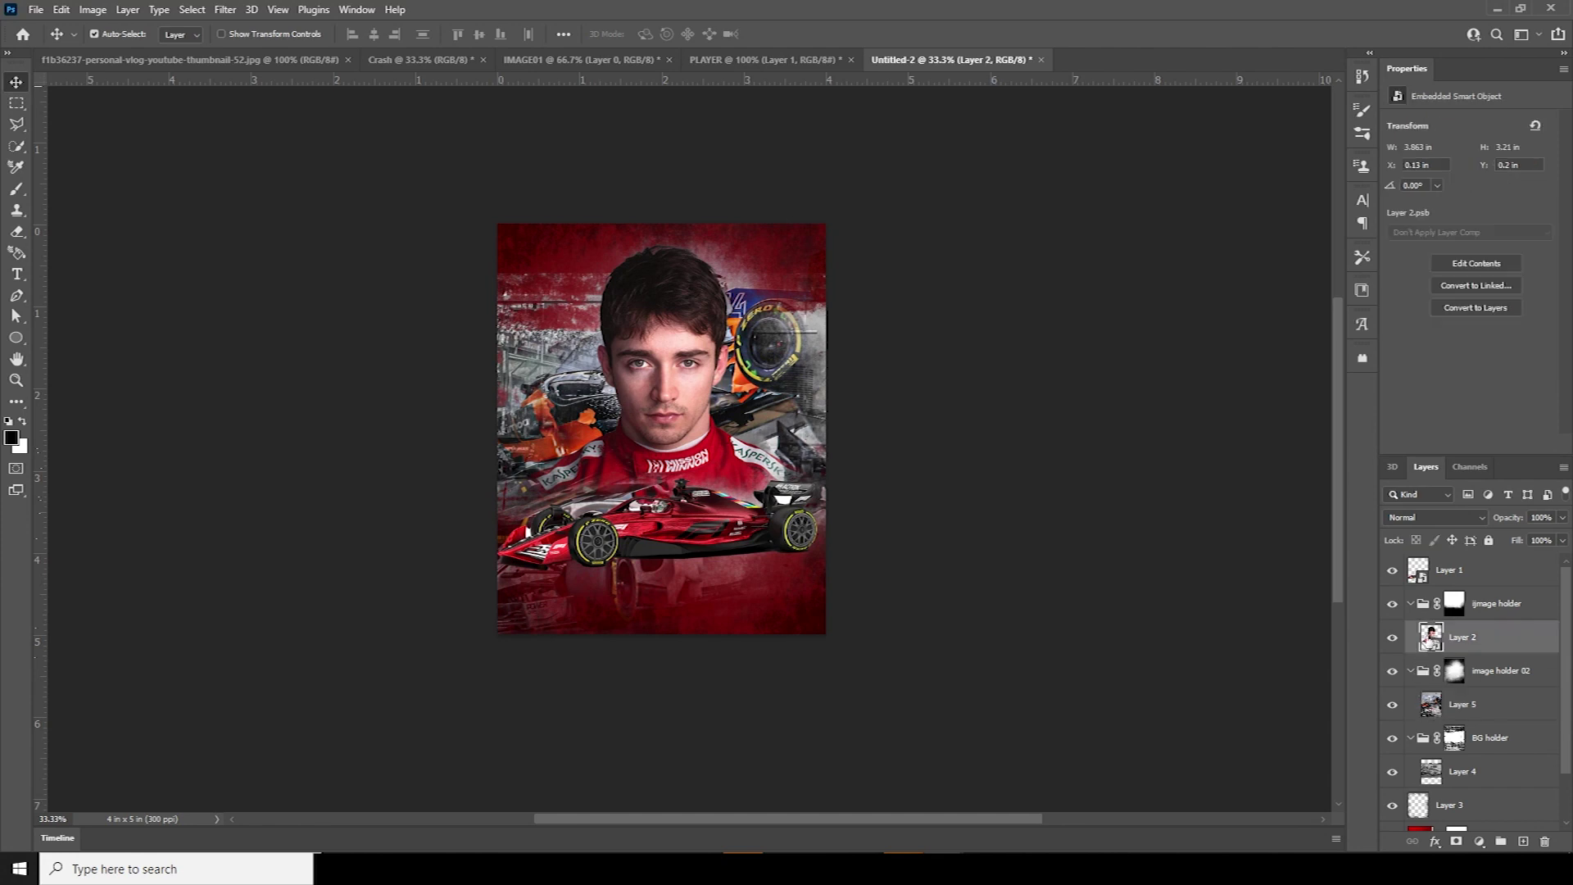
click(224, 10)
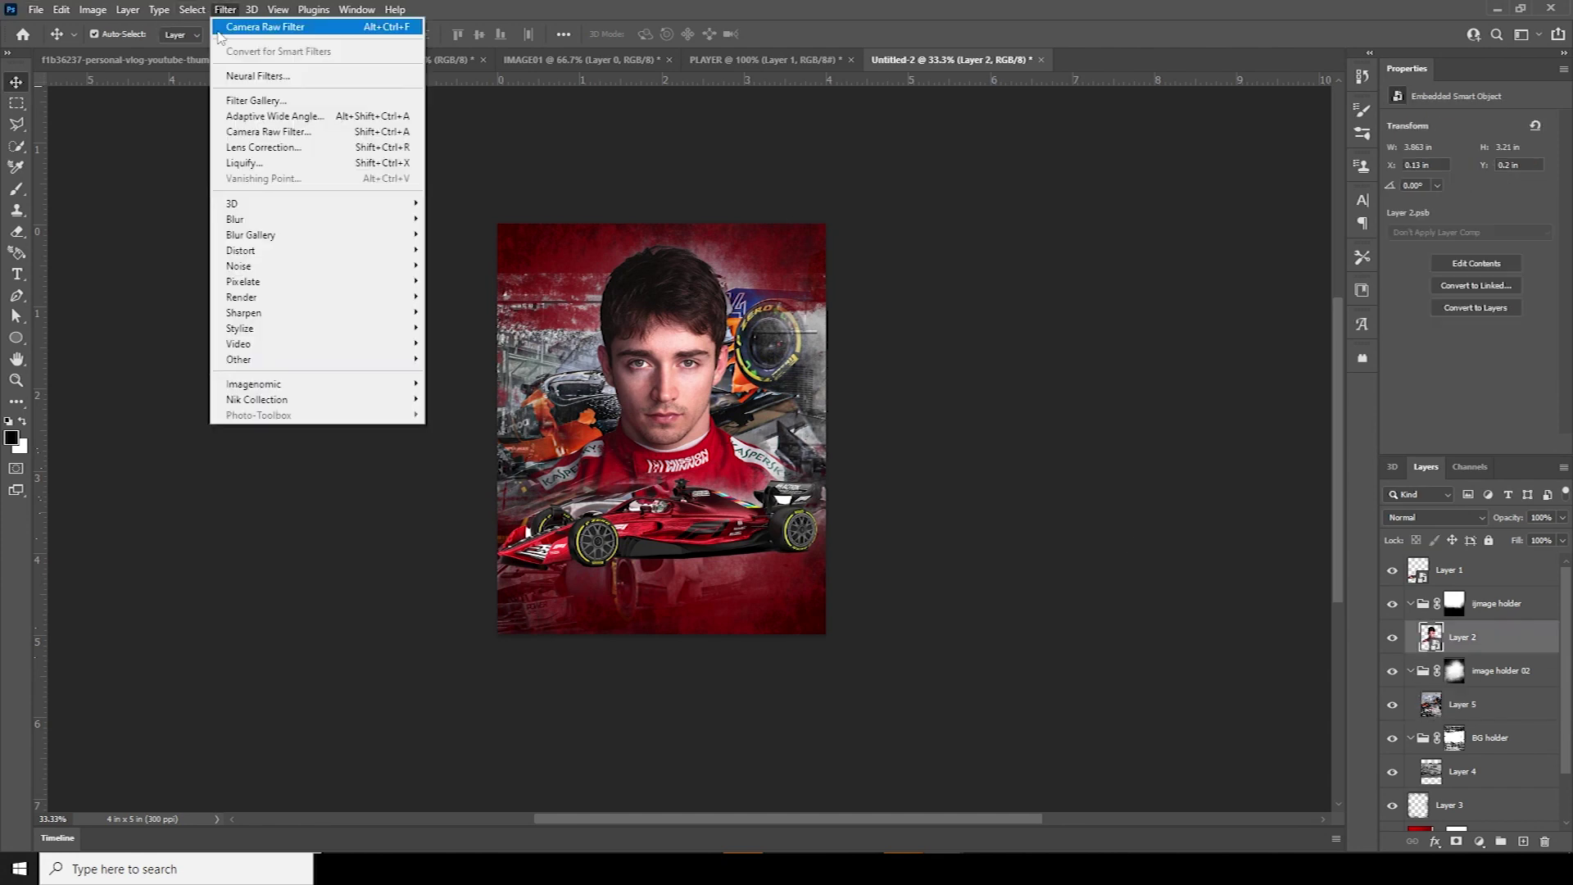
click(296, 134)
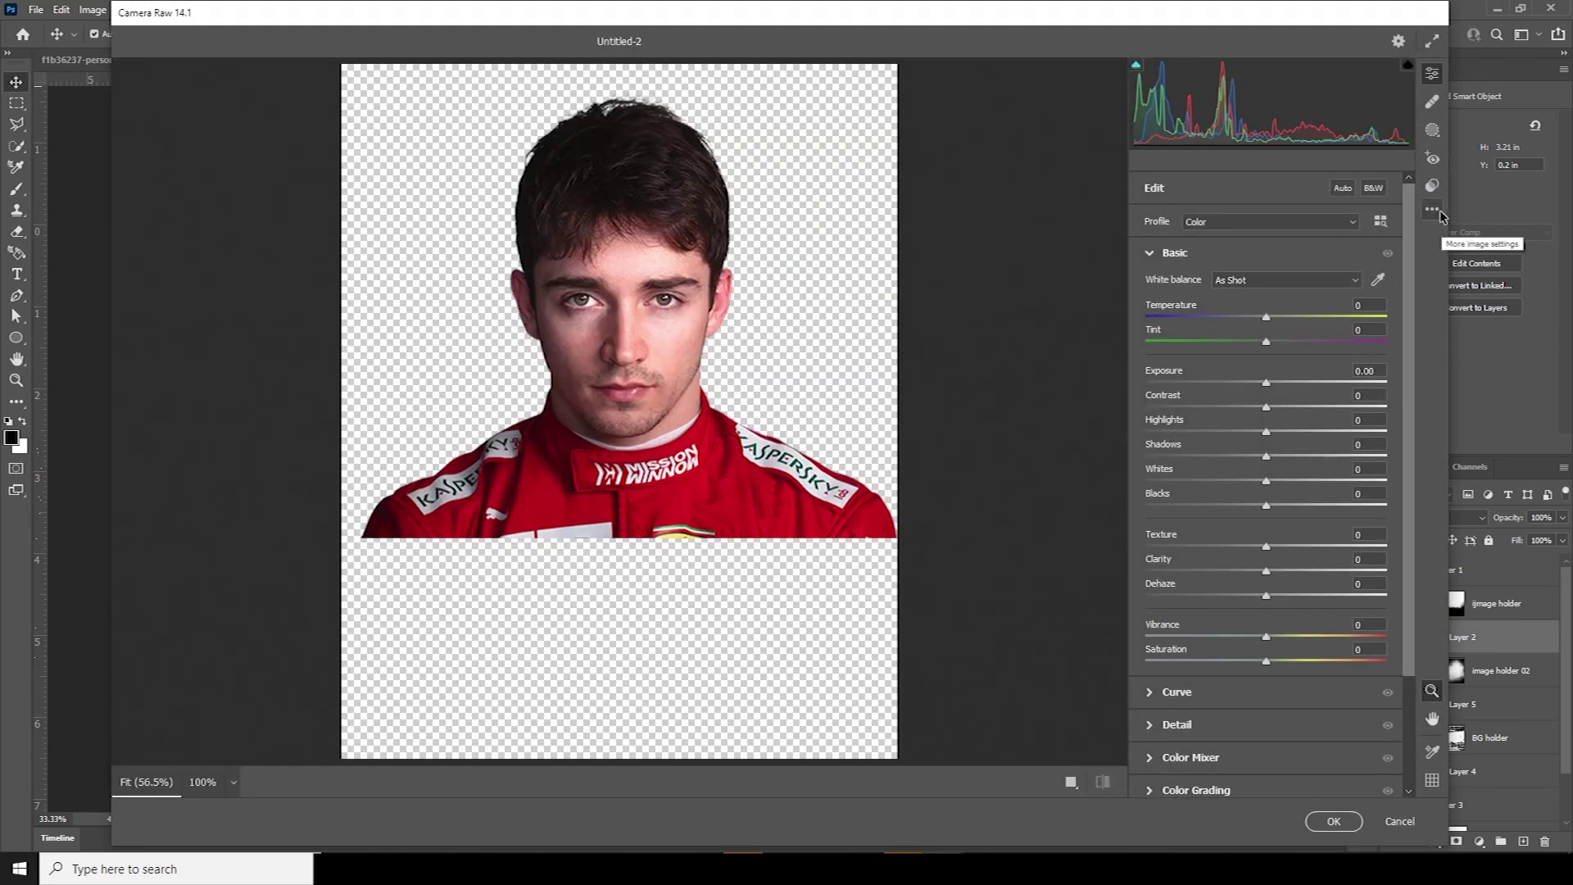
click(1441, 213)
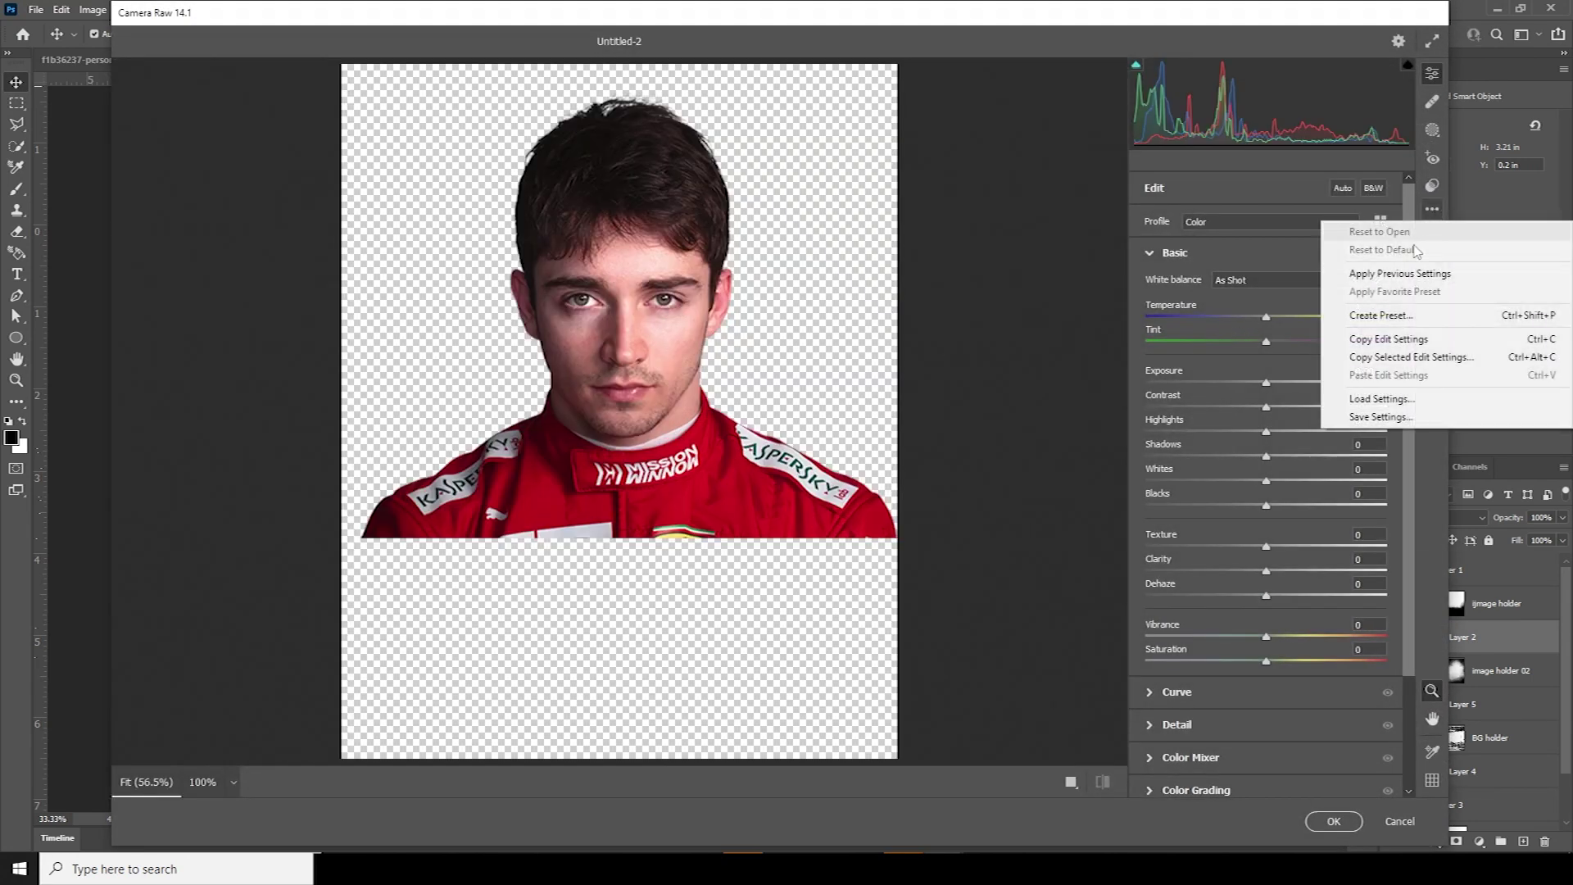
click(1407, 274)
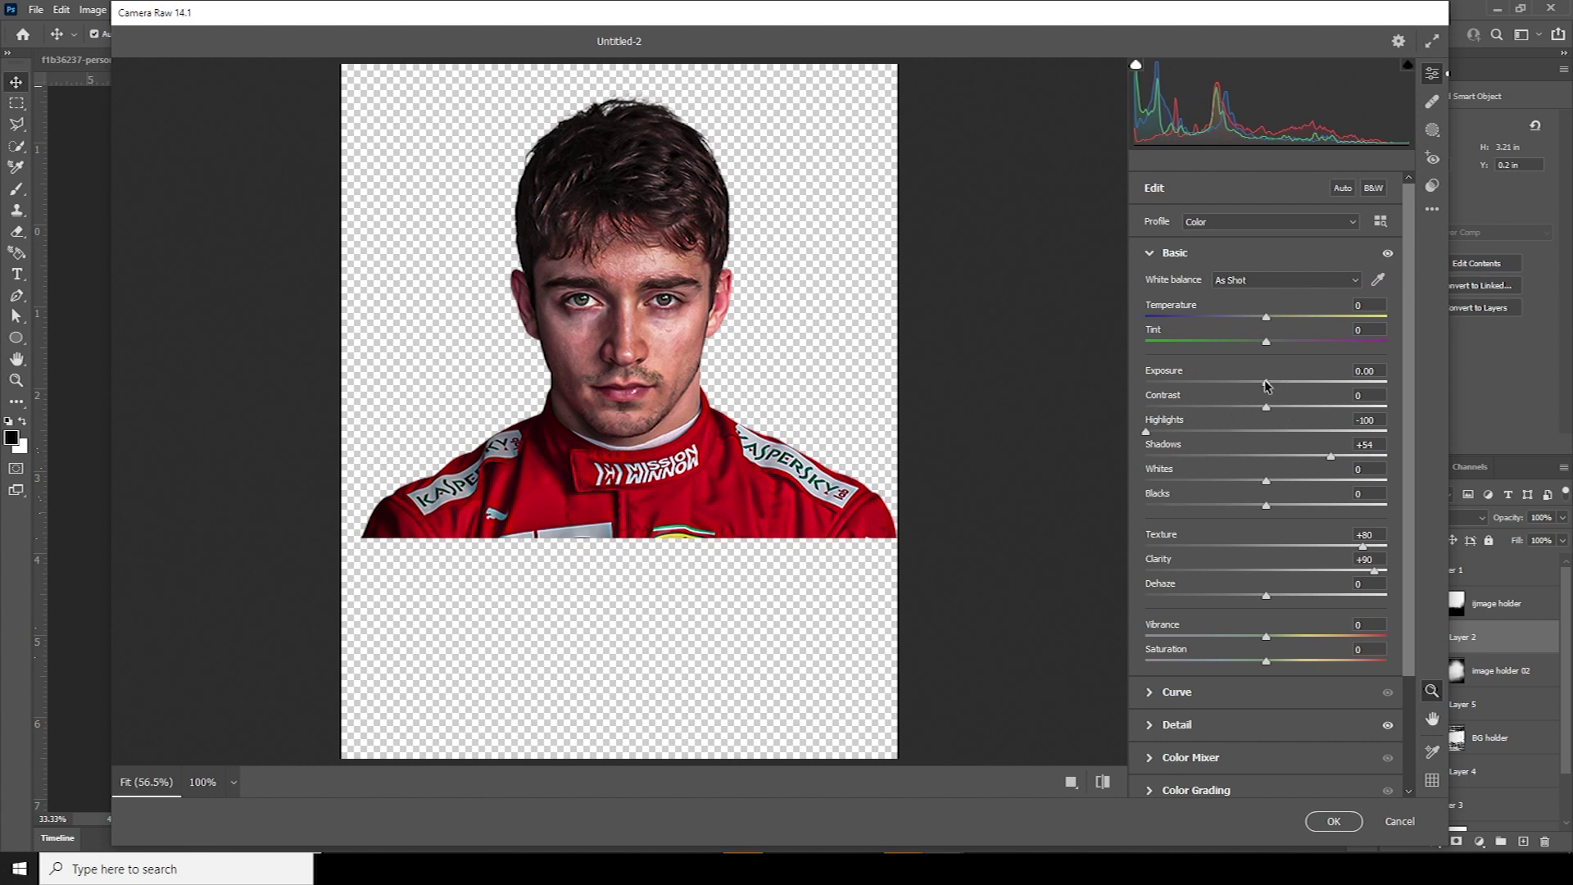
drag(1266, 382, 1274, 382)
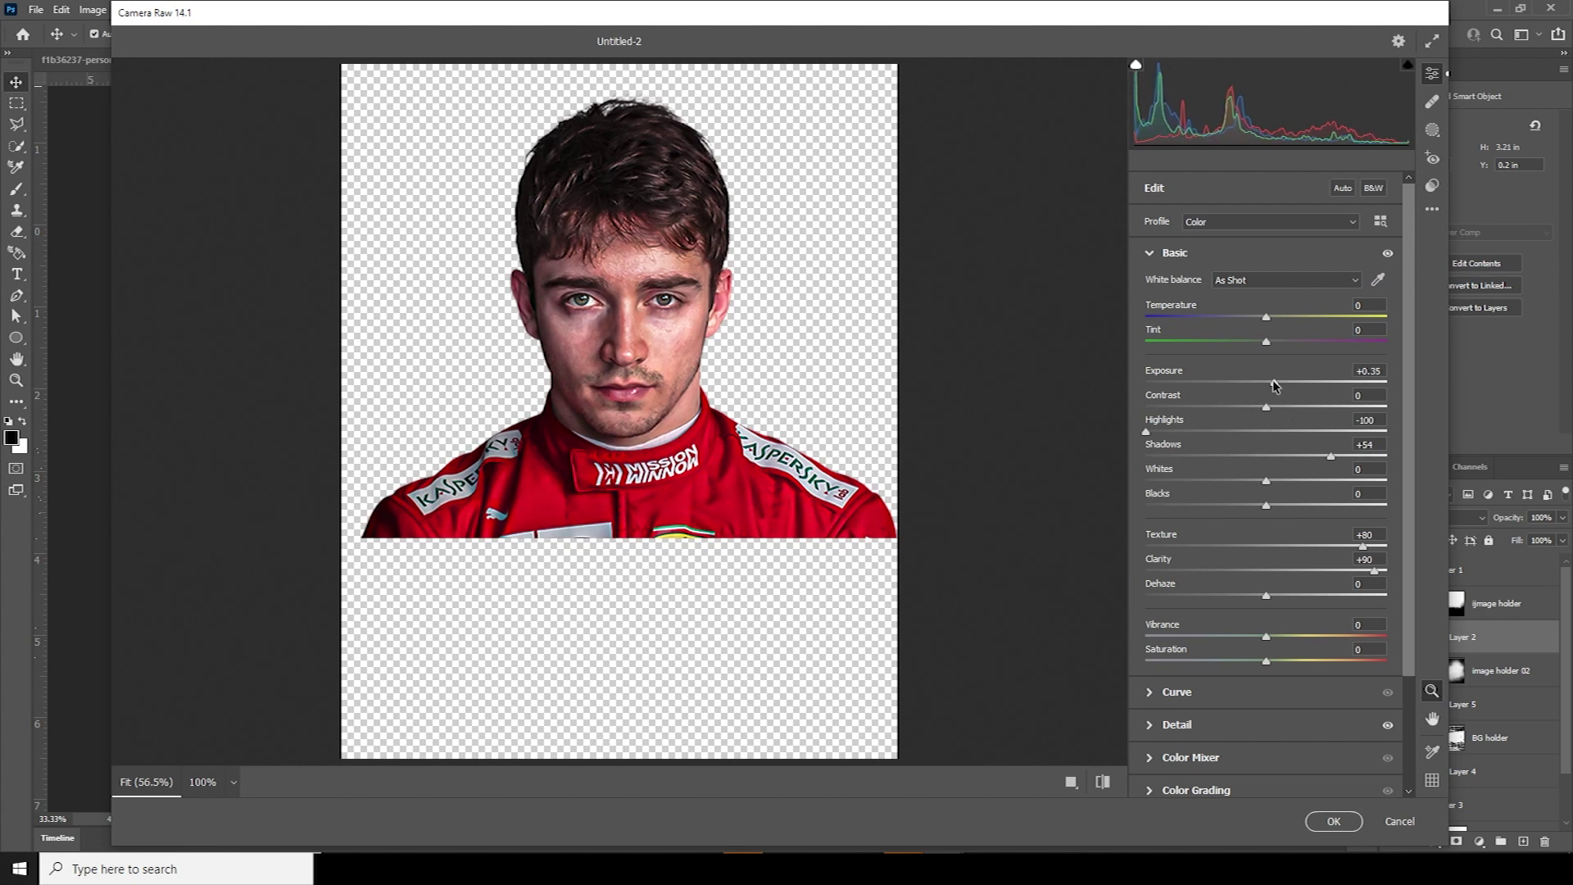
Adjust the portrait's color mixer saturation to Oranges -42, Yellows -38 and Reds about +35
click(1150, 725)
click(1157, 492)
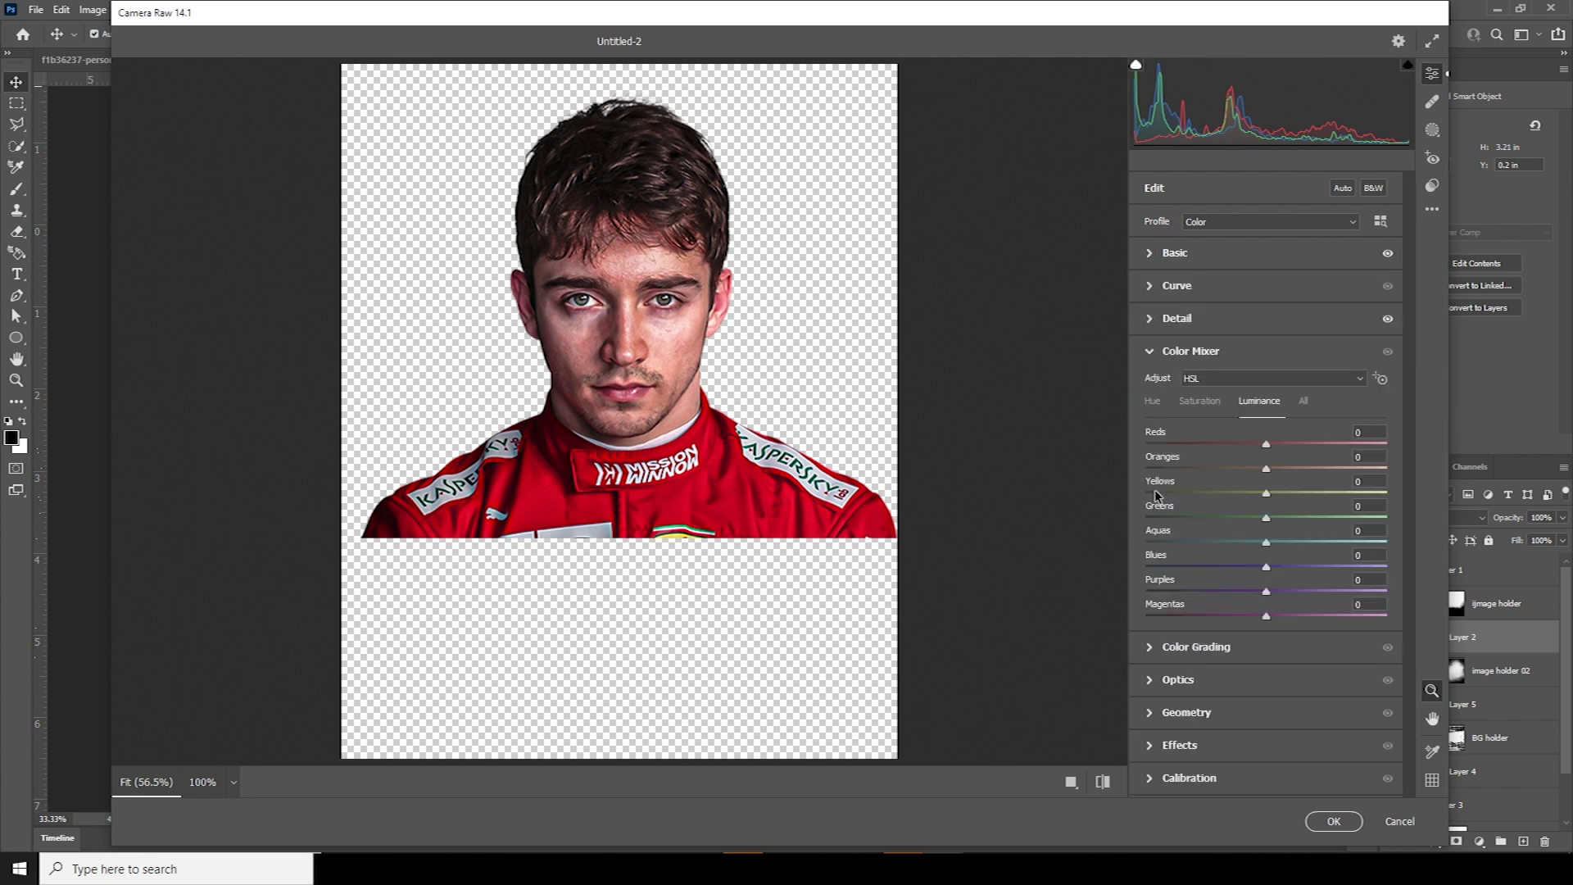
click(1198, 402)
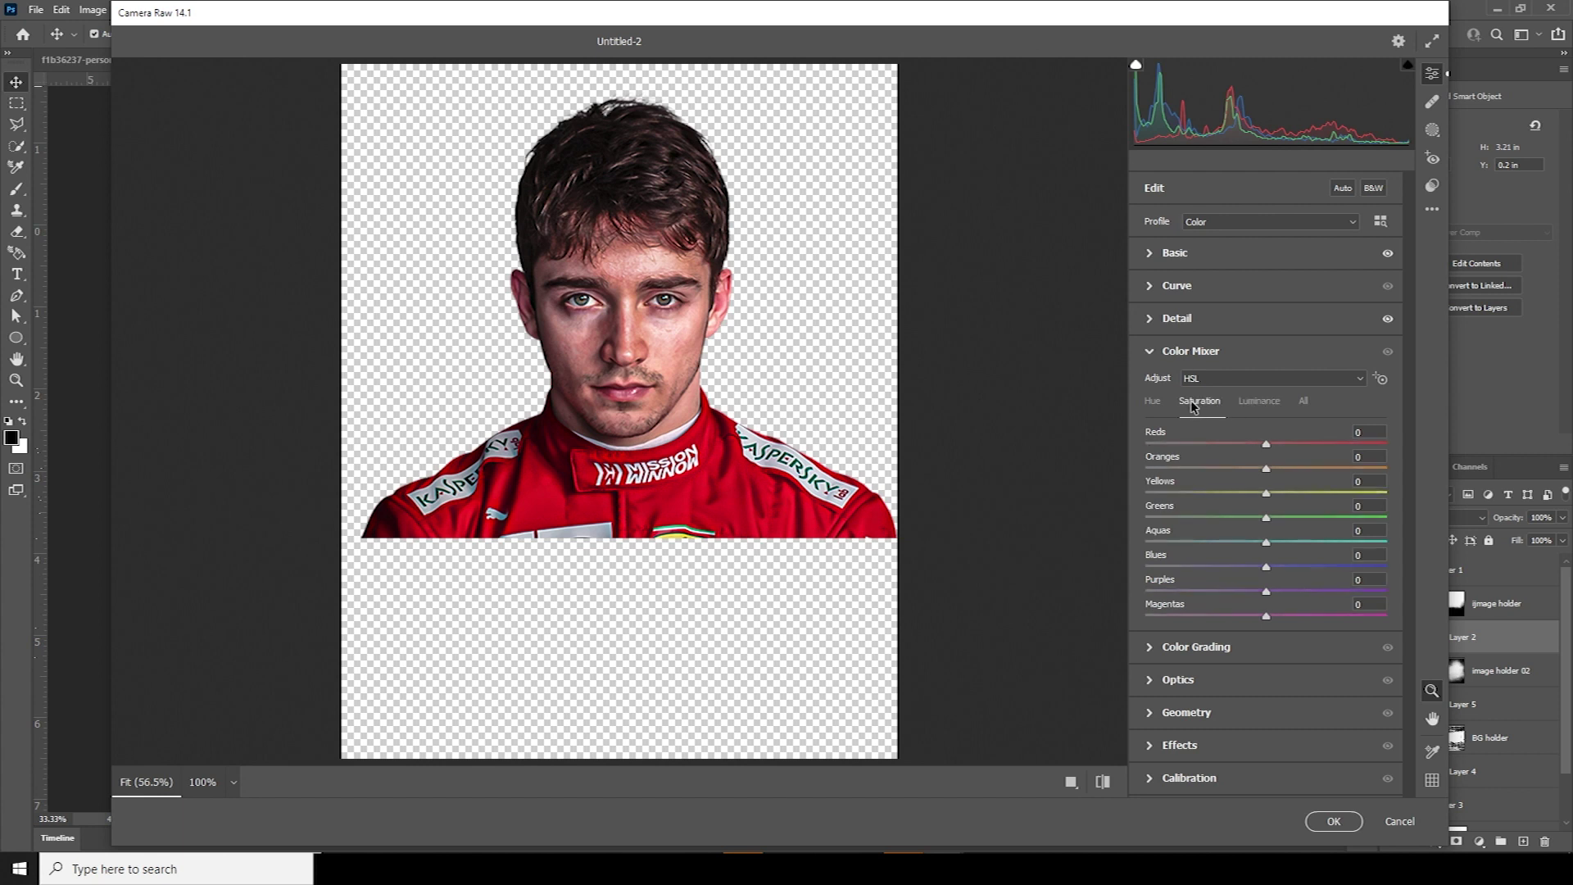
click(1216, 469)
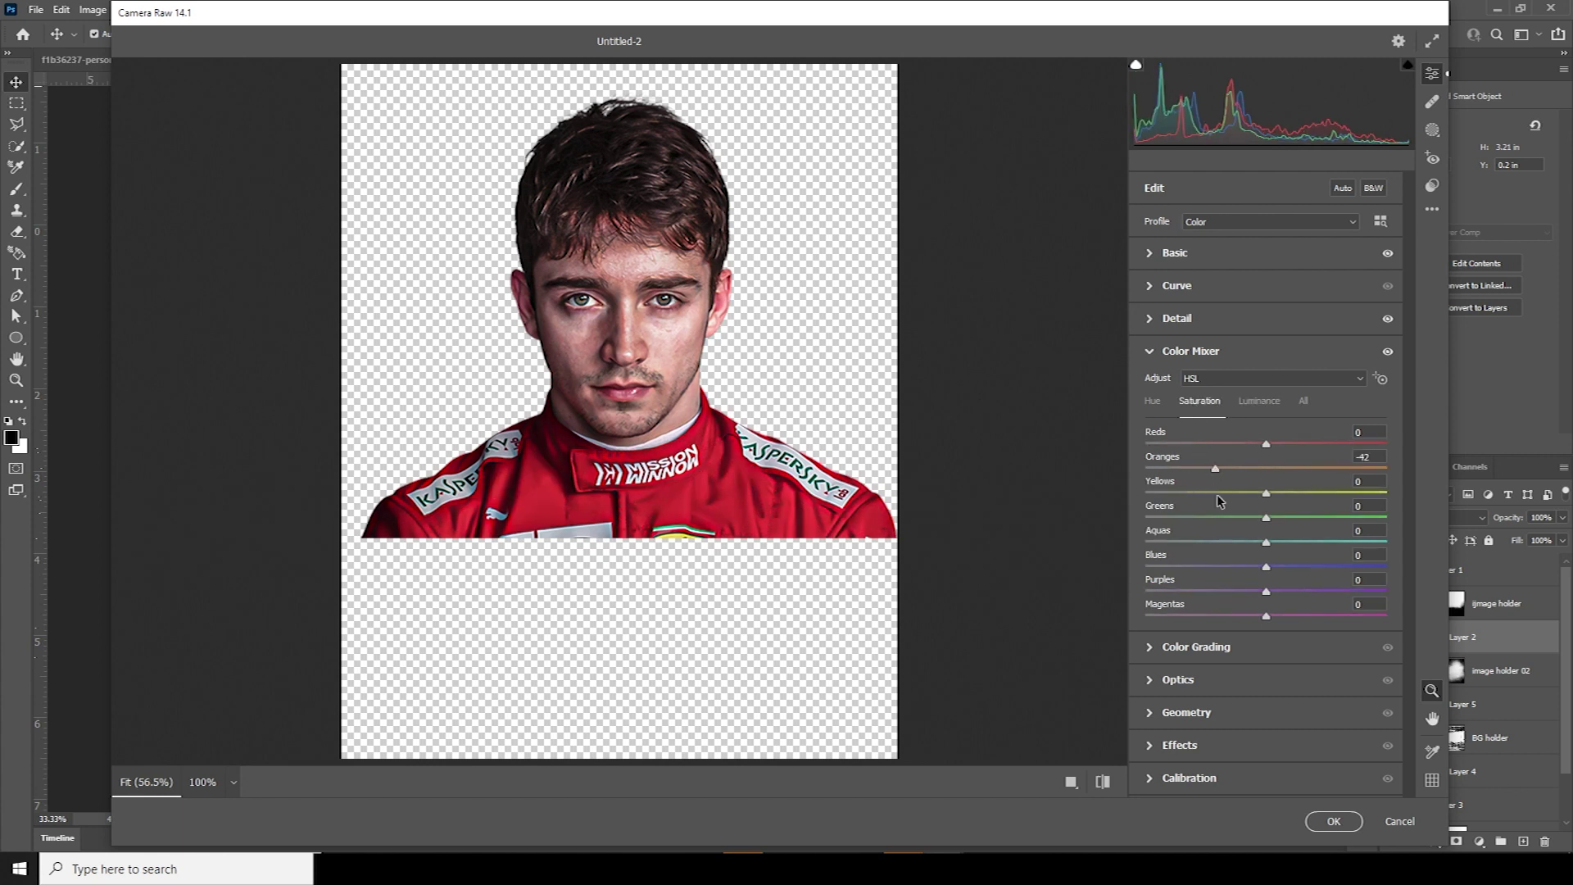
click(1222, 495)
drag(1222, 498, 1220, 496)
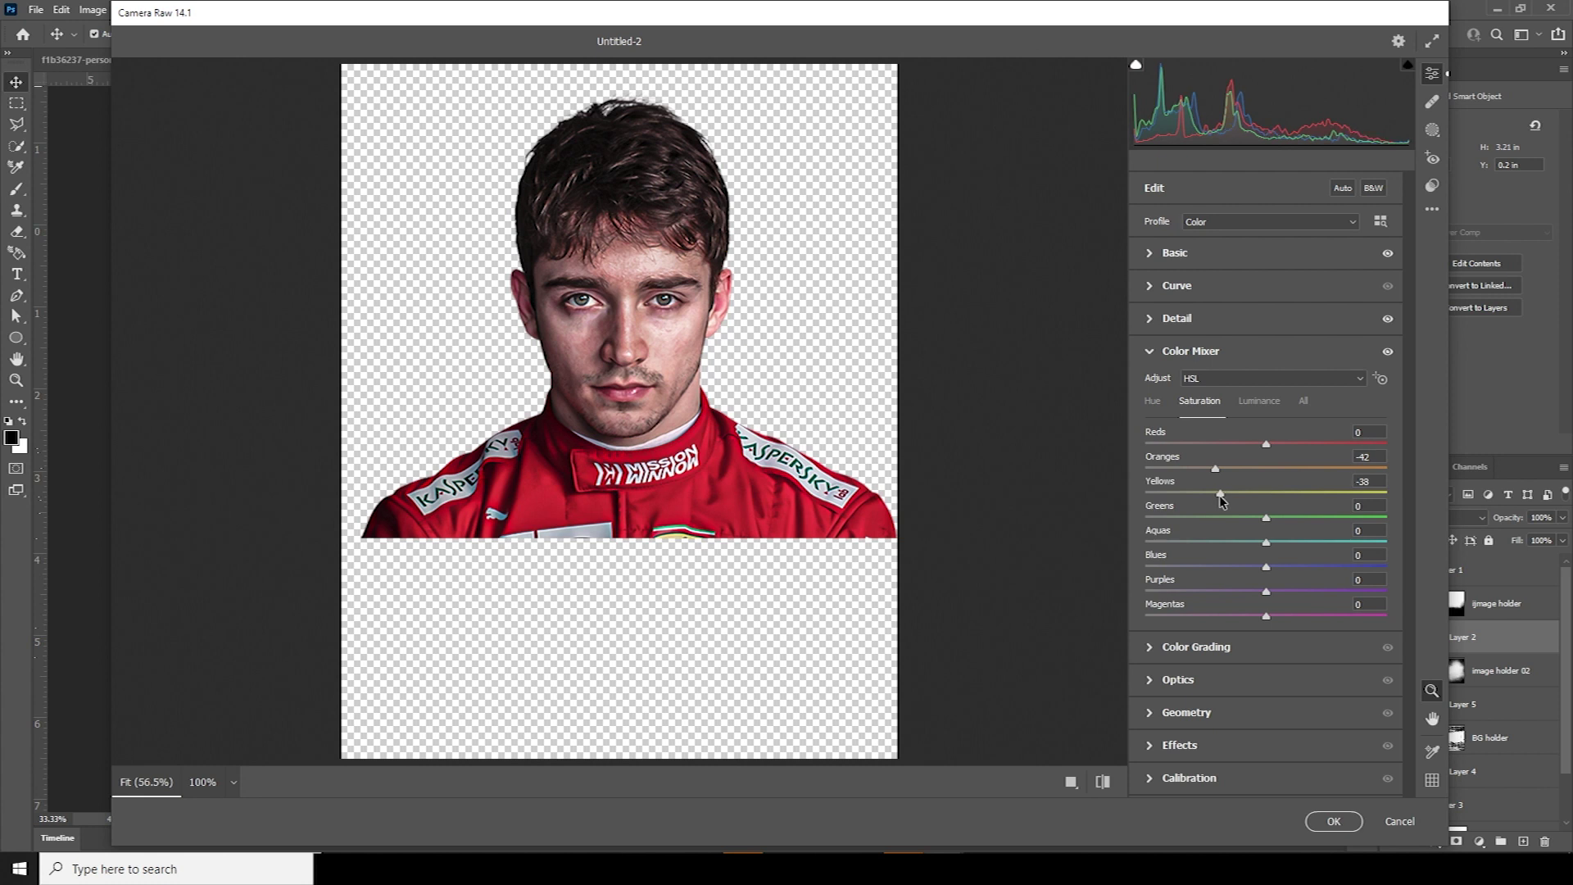
click(1330, 443)
drag(1324, 449, 1311, 449)
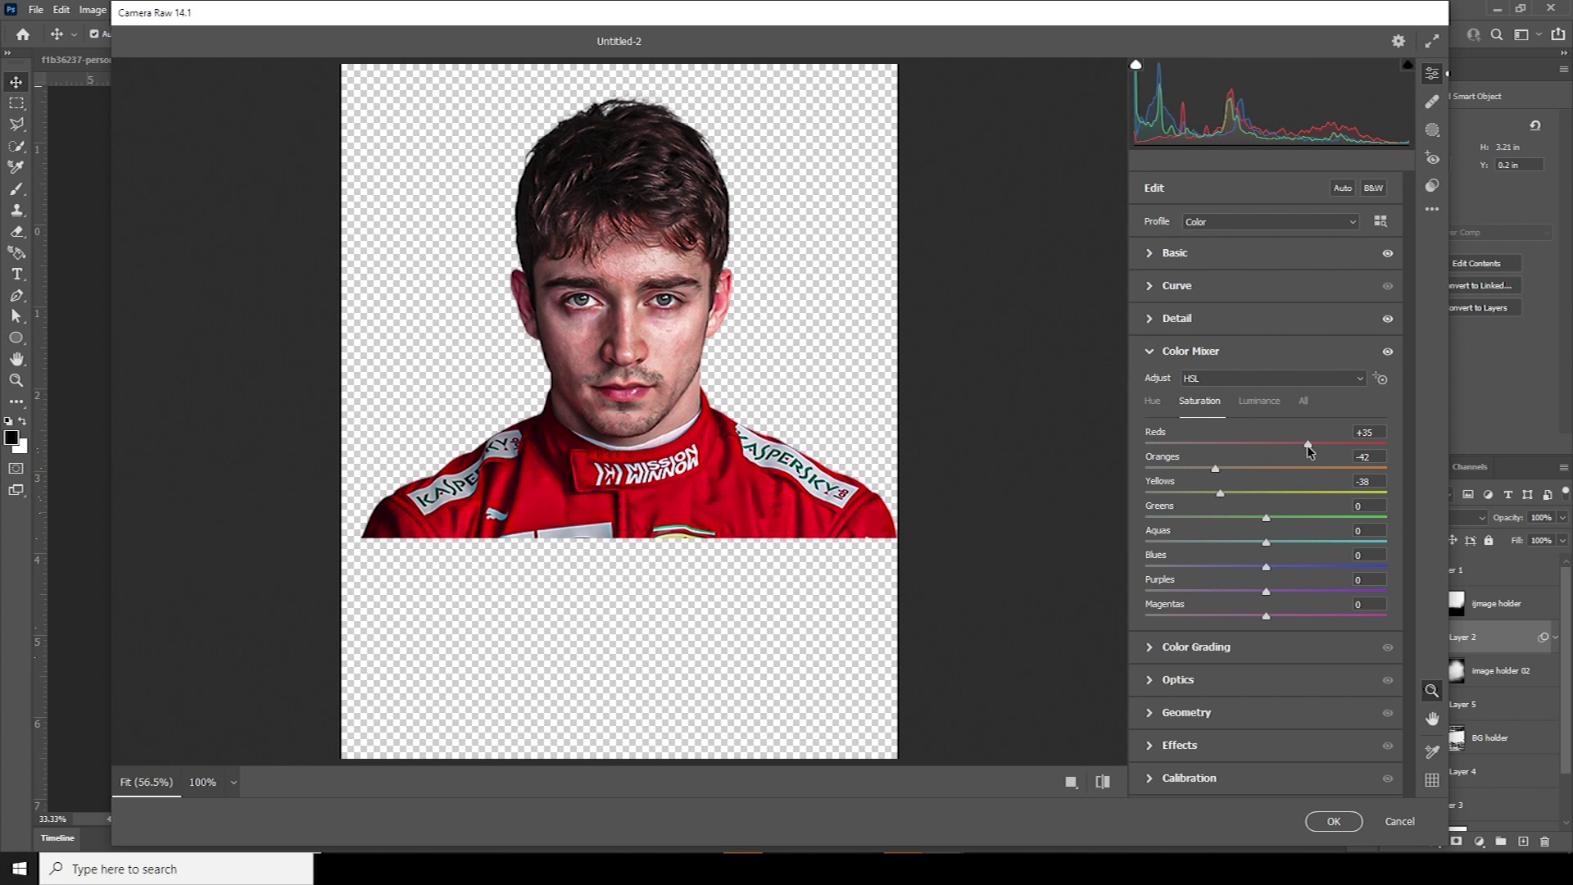
Adjust the portrait's color mixer luminance to Reds -22, Oranges +22 and Yellows about +9, and apply the filter
click(1248, 403)
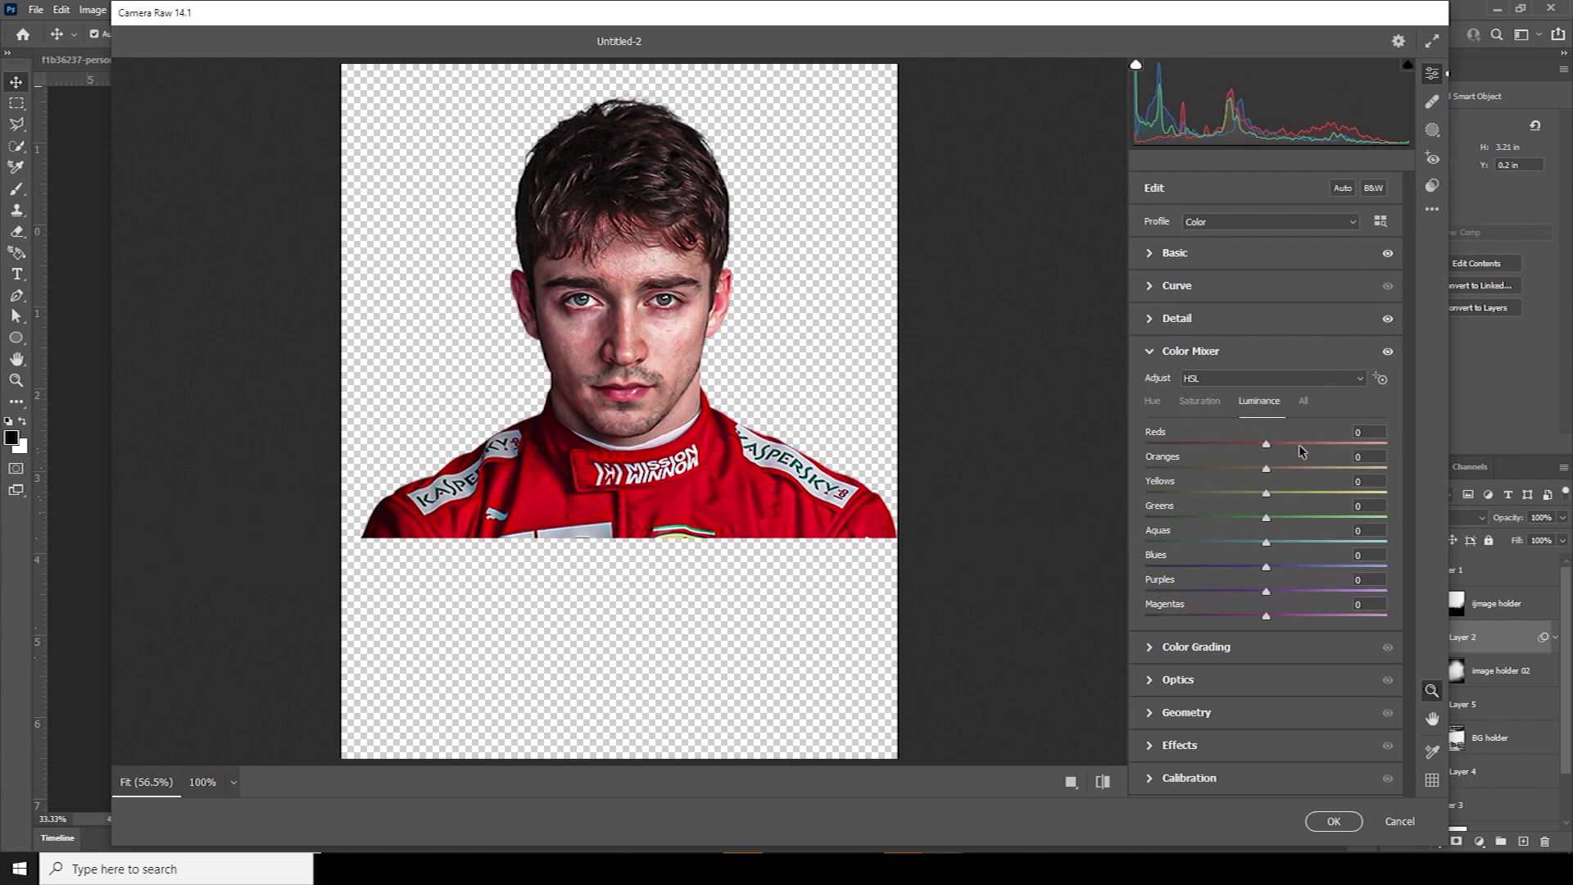
drag(1236, 450, 1240, 444)
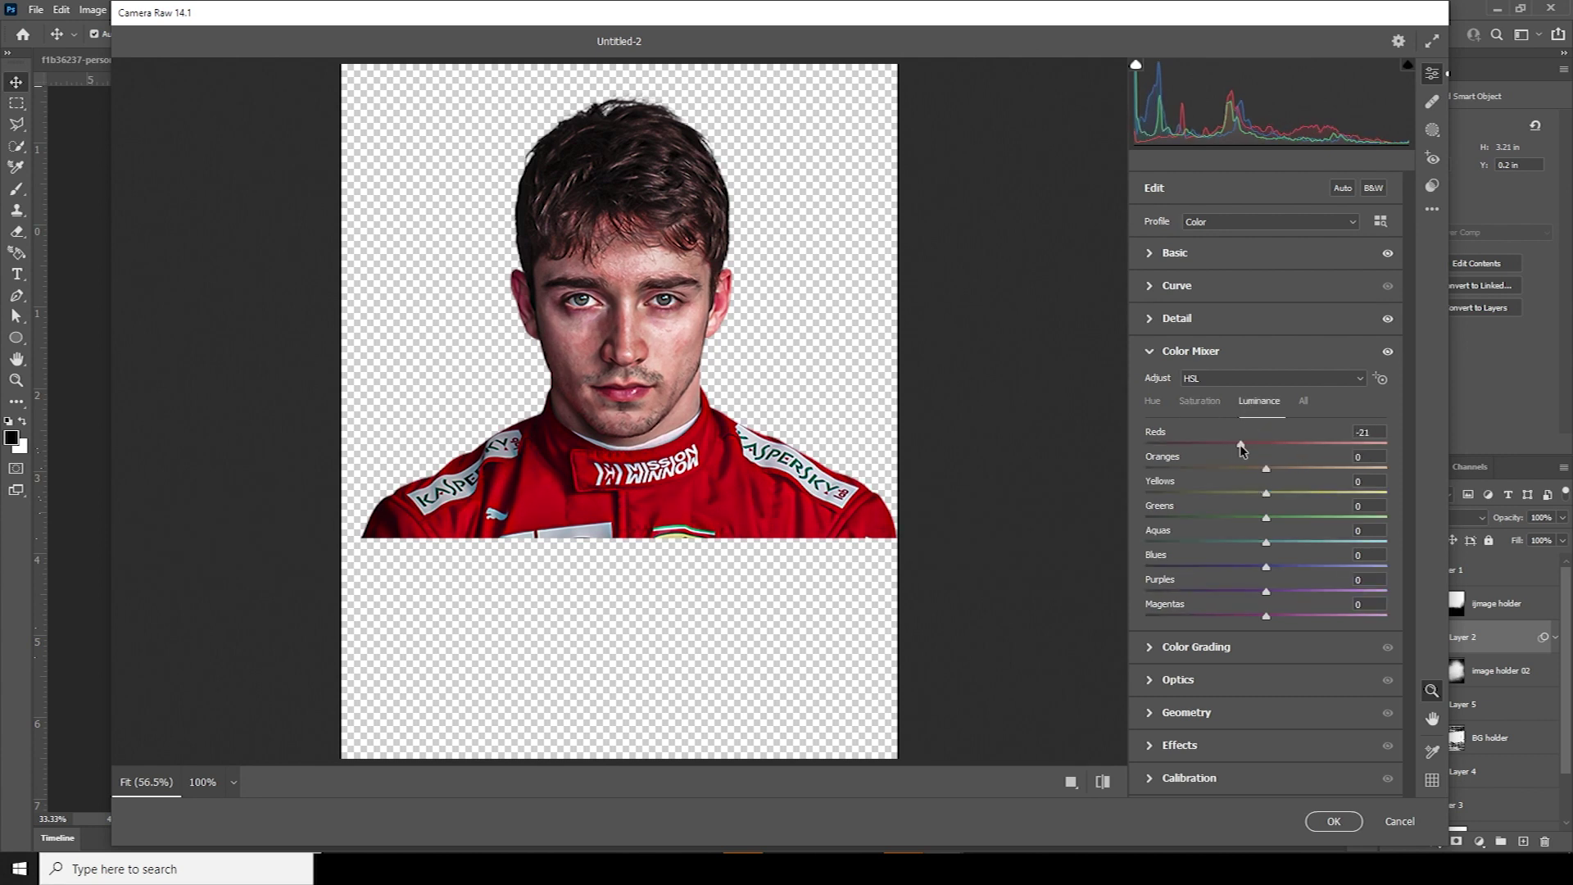
click(1298, 468)
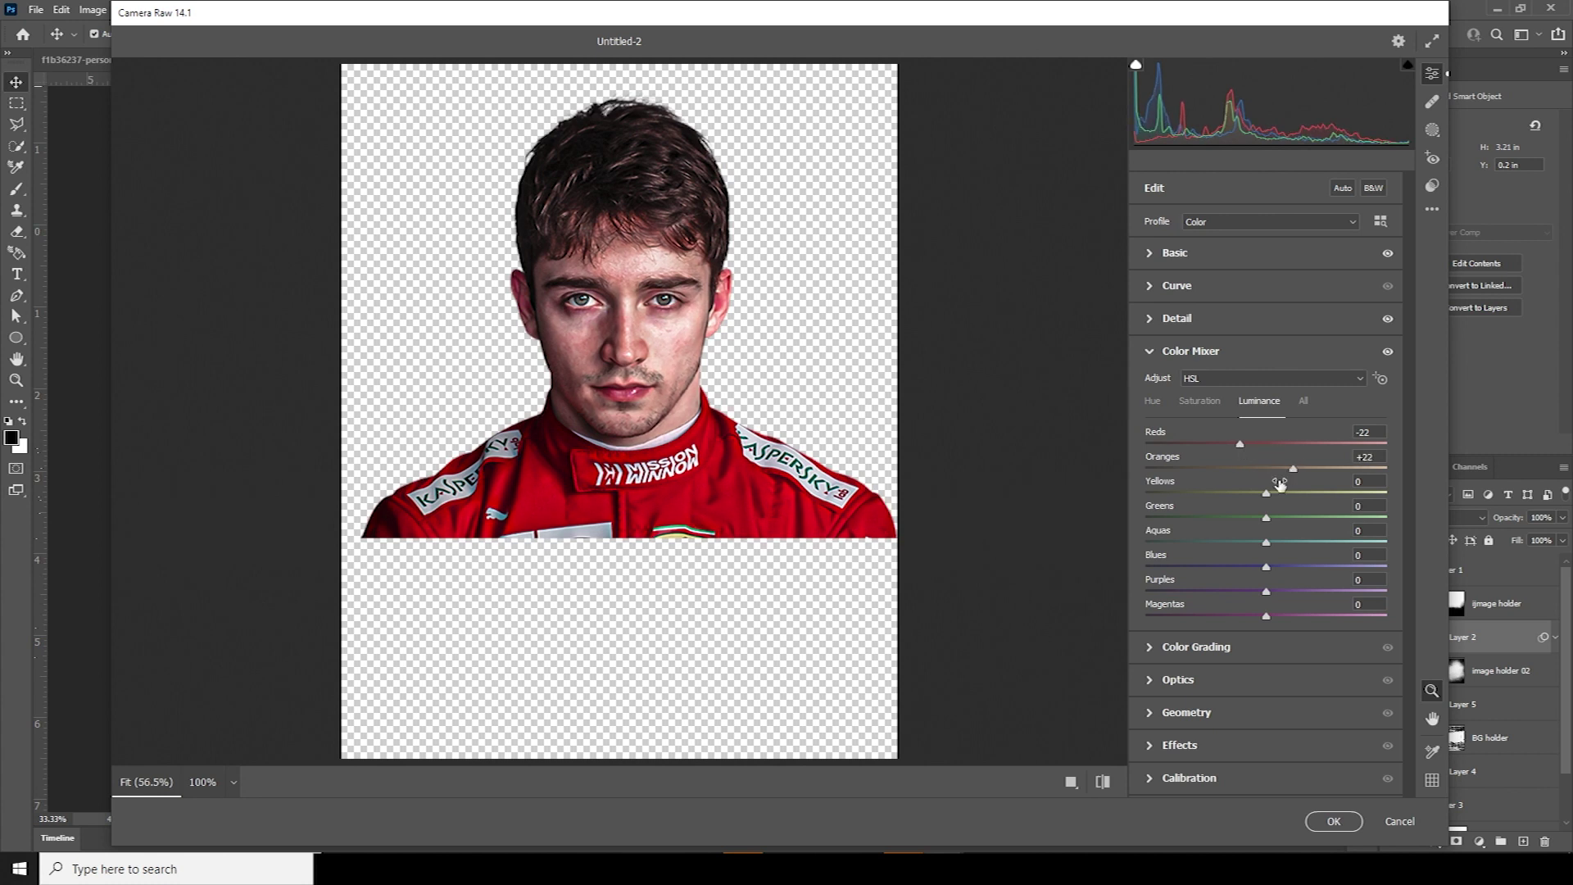
click(1281, 491)
drag(1286, 492, 1281, 492)
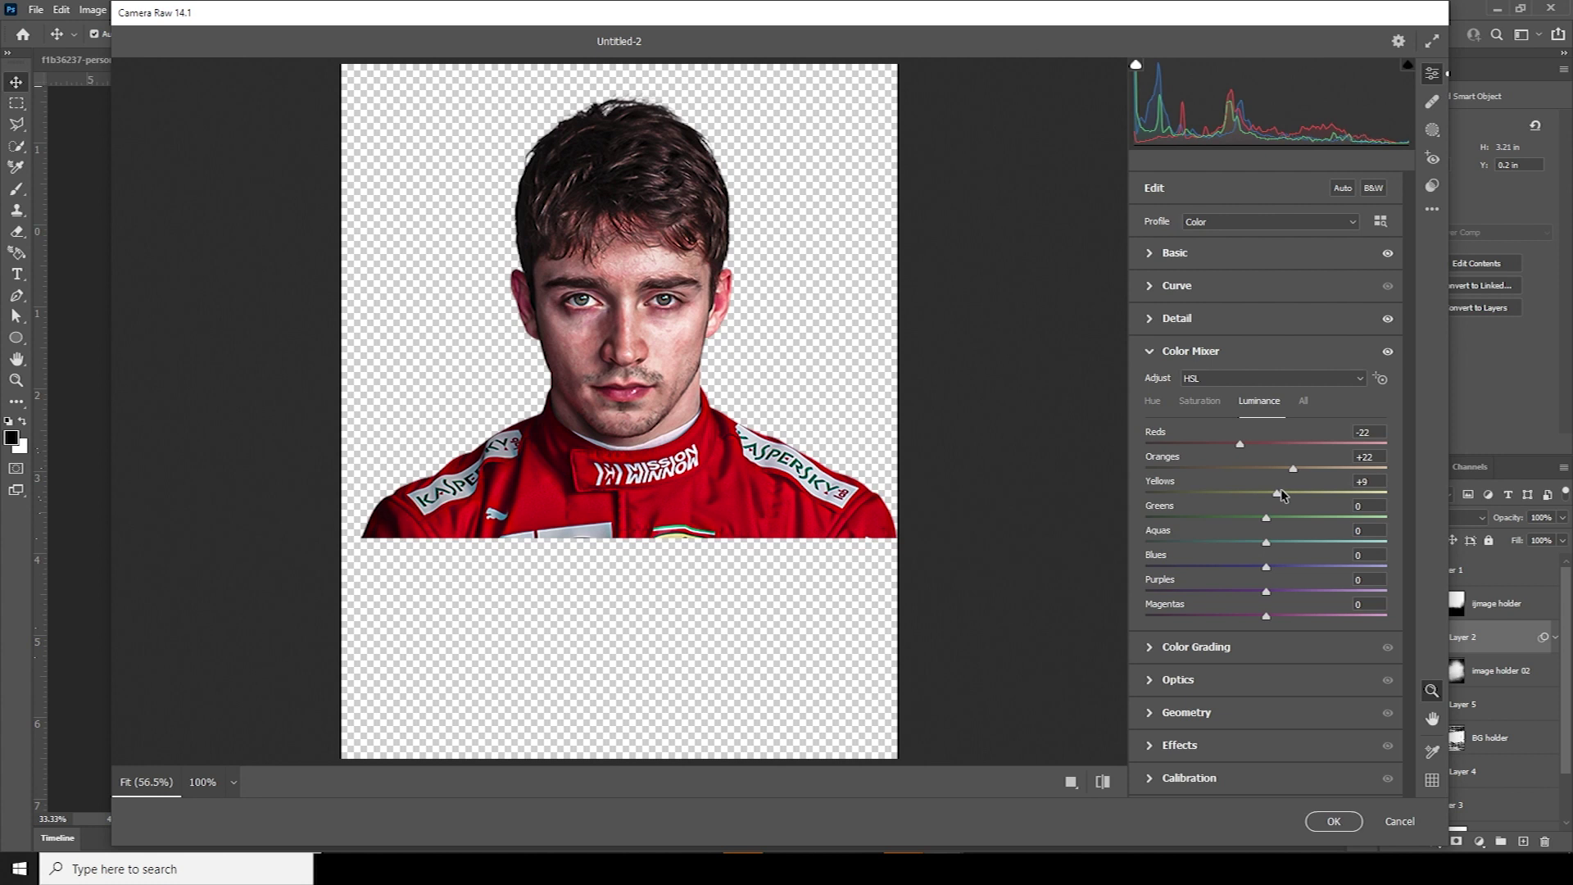
click(1334, 822)
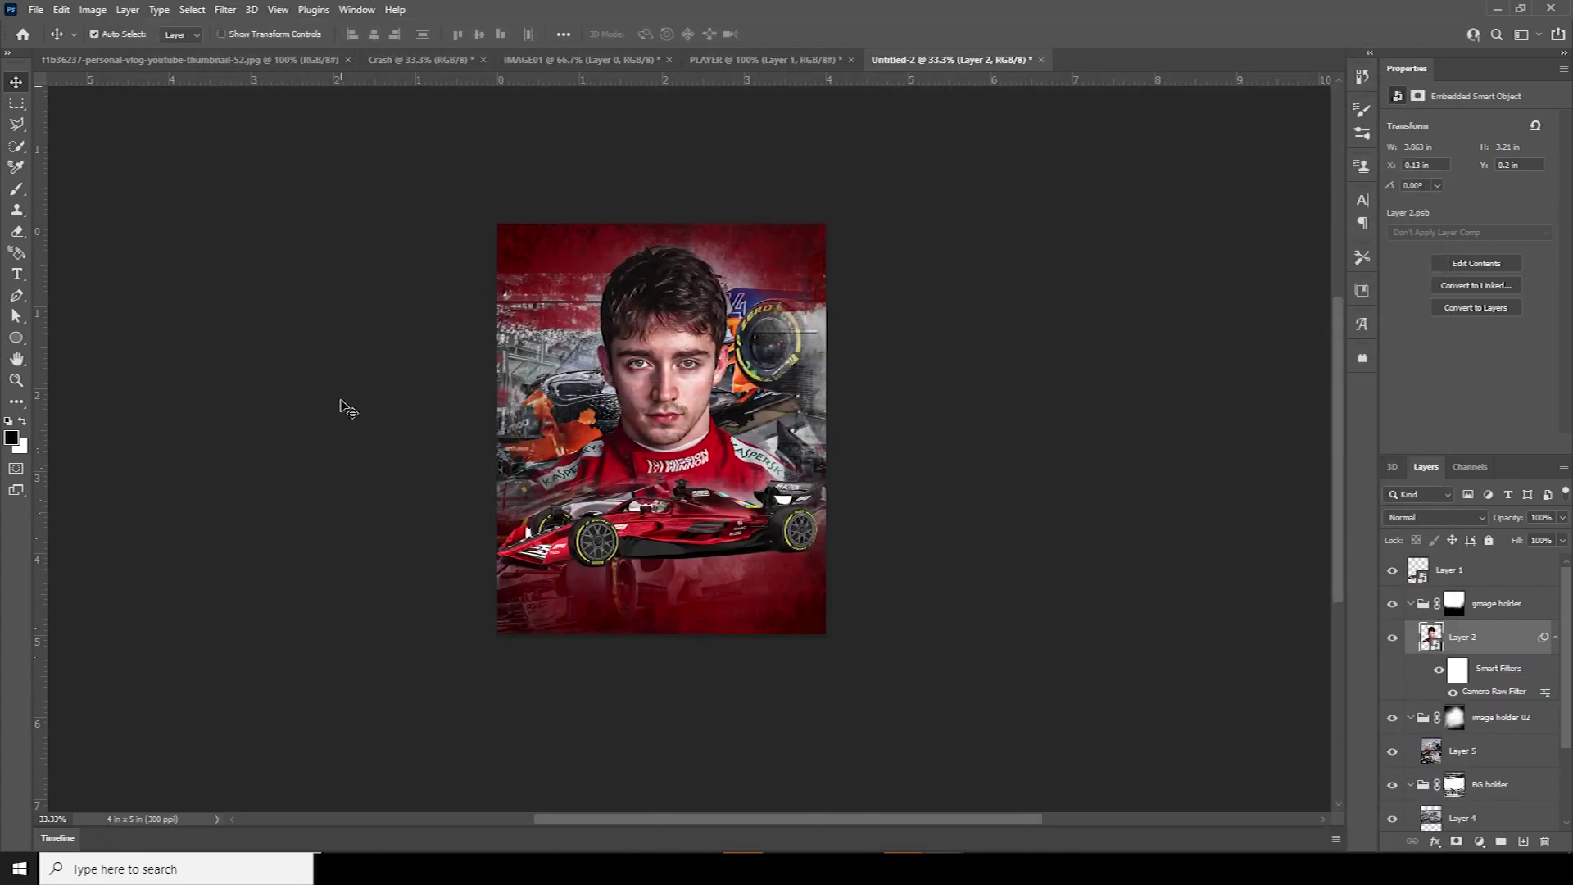
Add a Color Lookup adjustment above the car layer and load the 3D LUT windymoodlut 2020.cube
click(1440, 576)
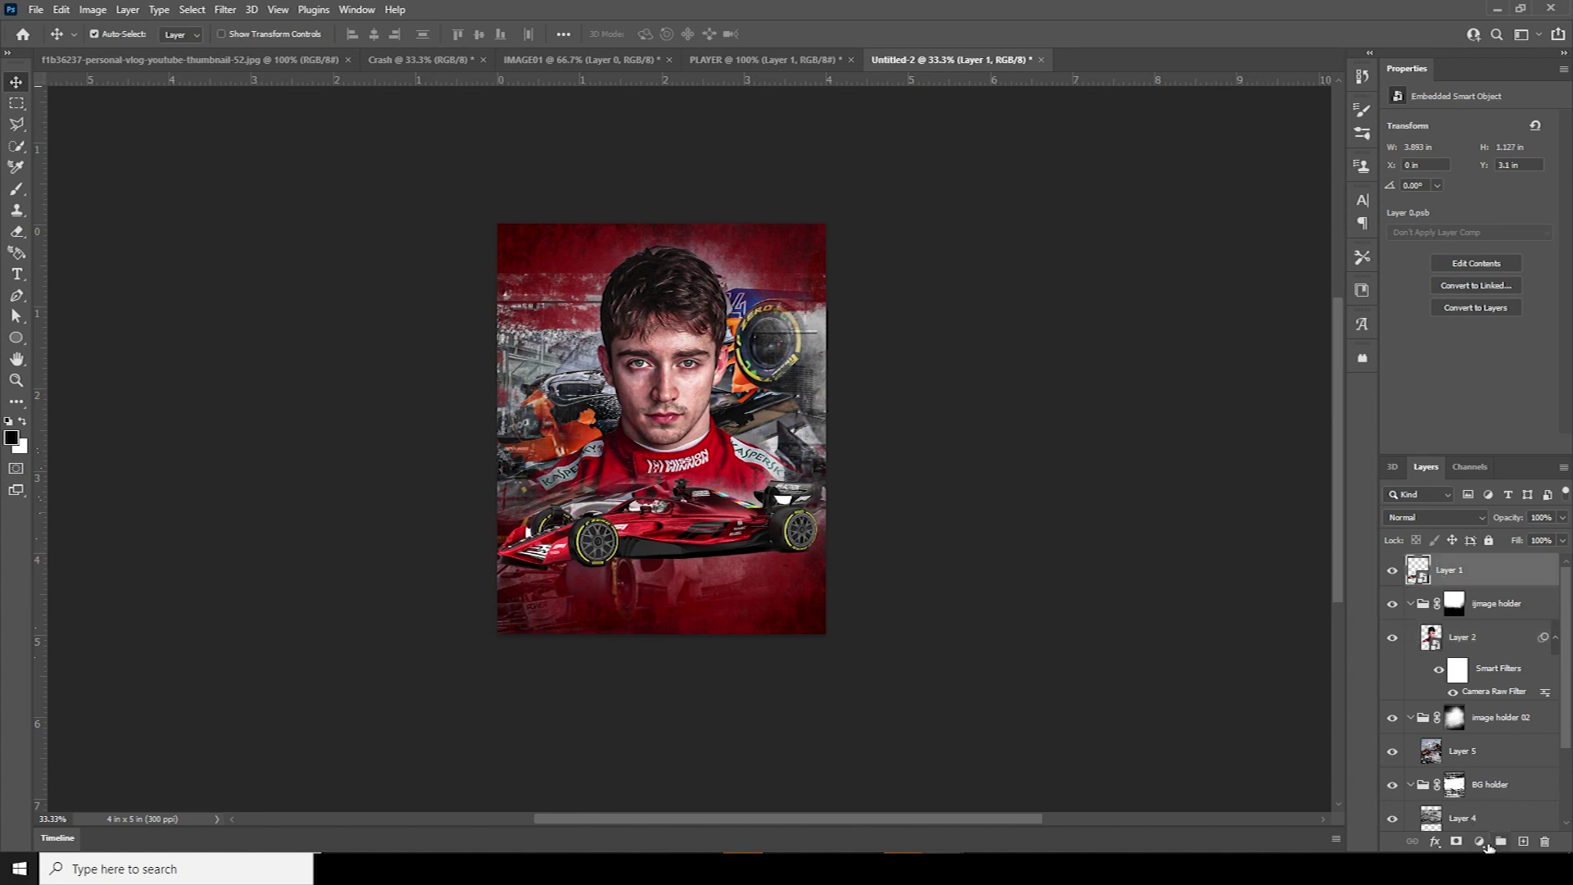
click(1479, 842)
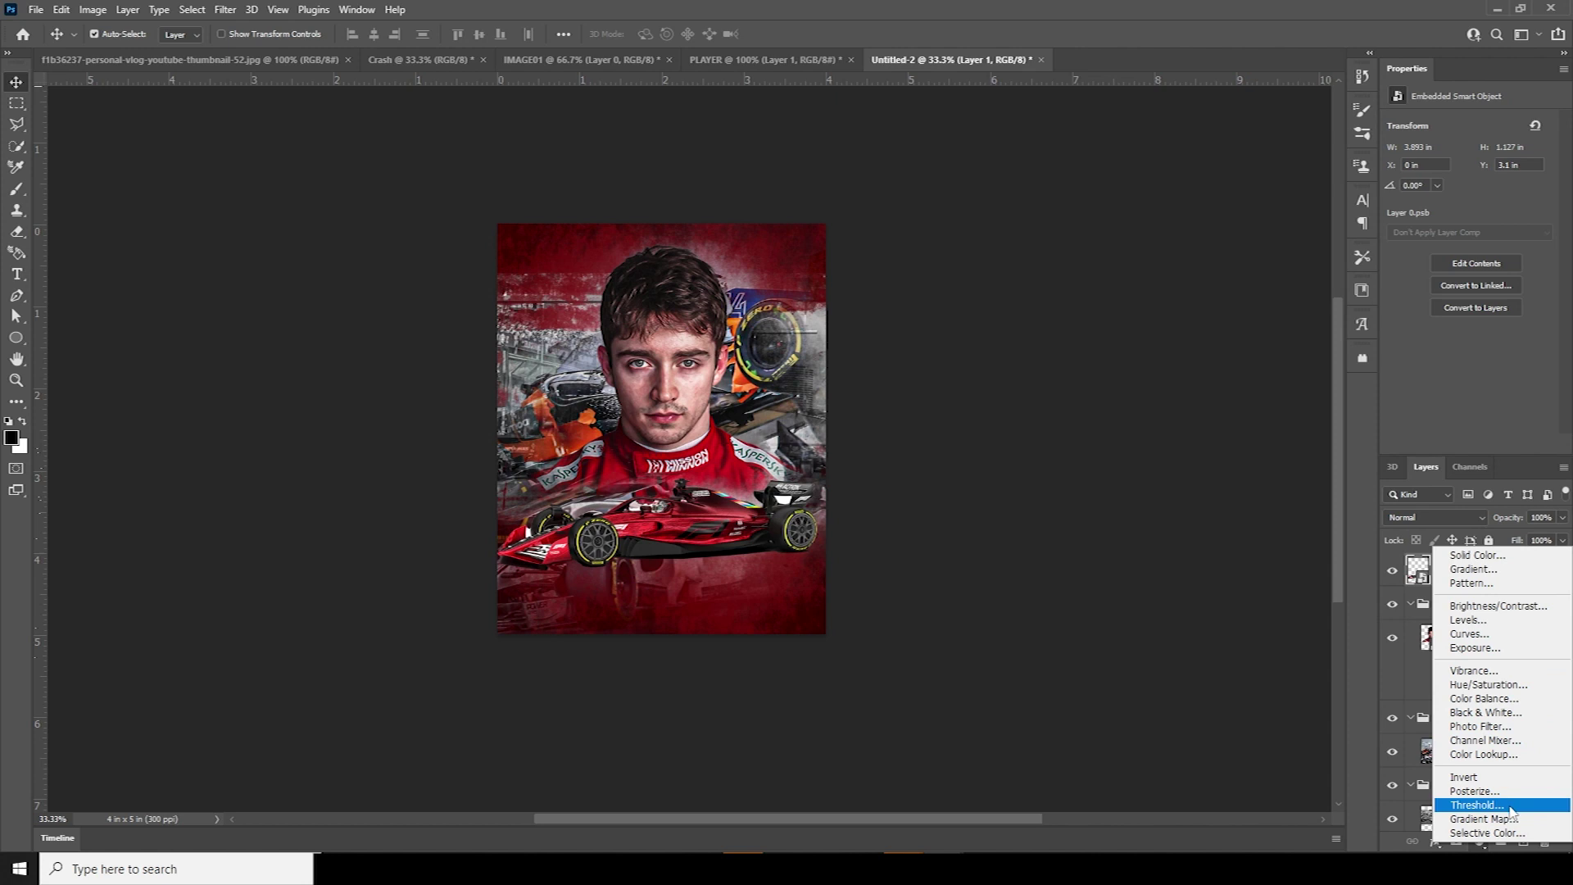
click(1505, 755)
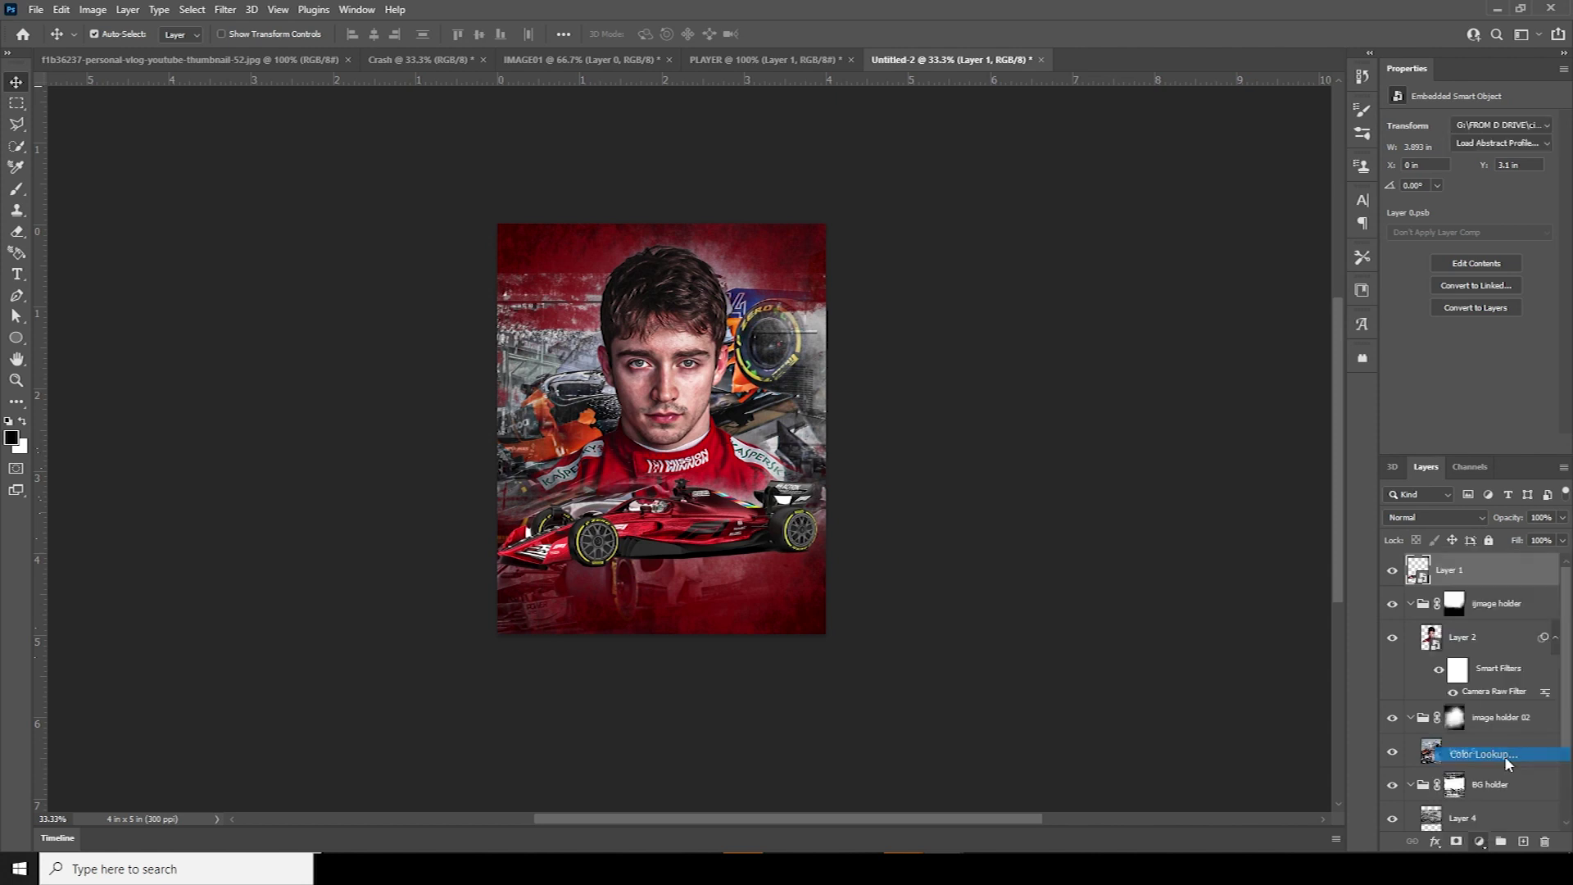
click(1502, 125)
click(1436, 164)
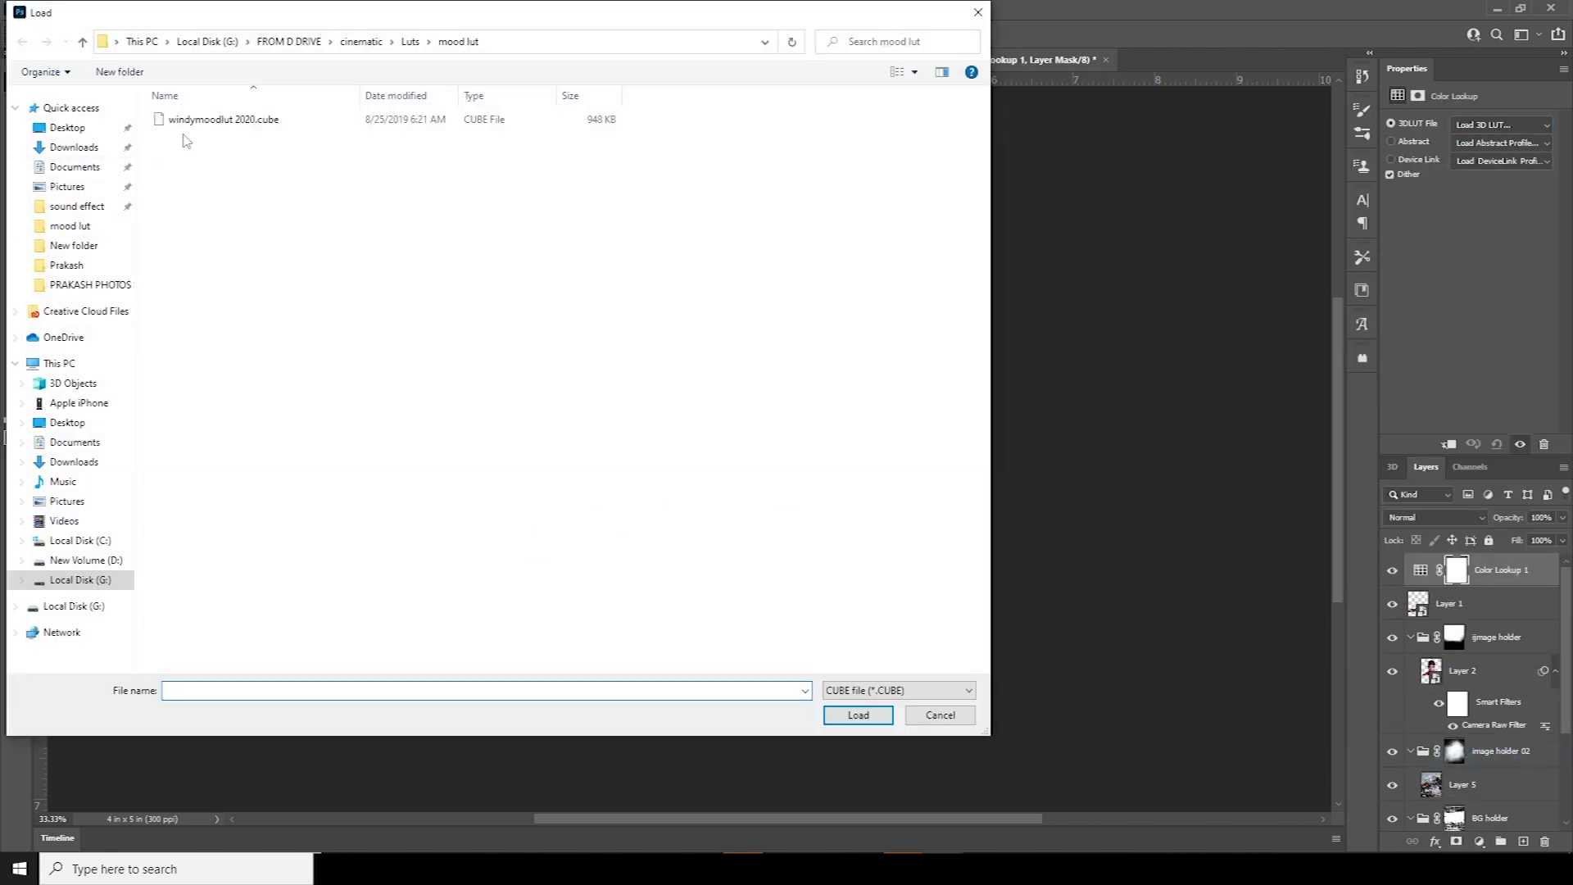
click(185, 123)
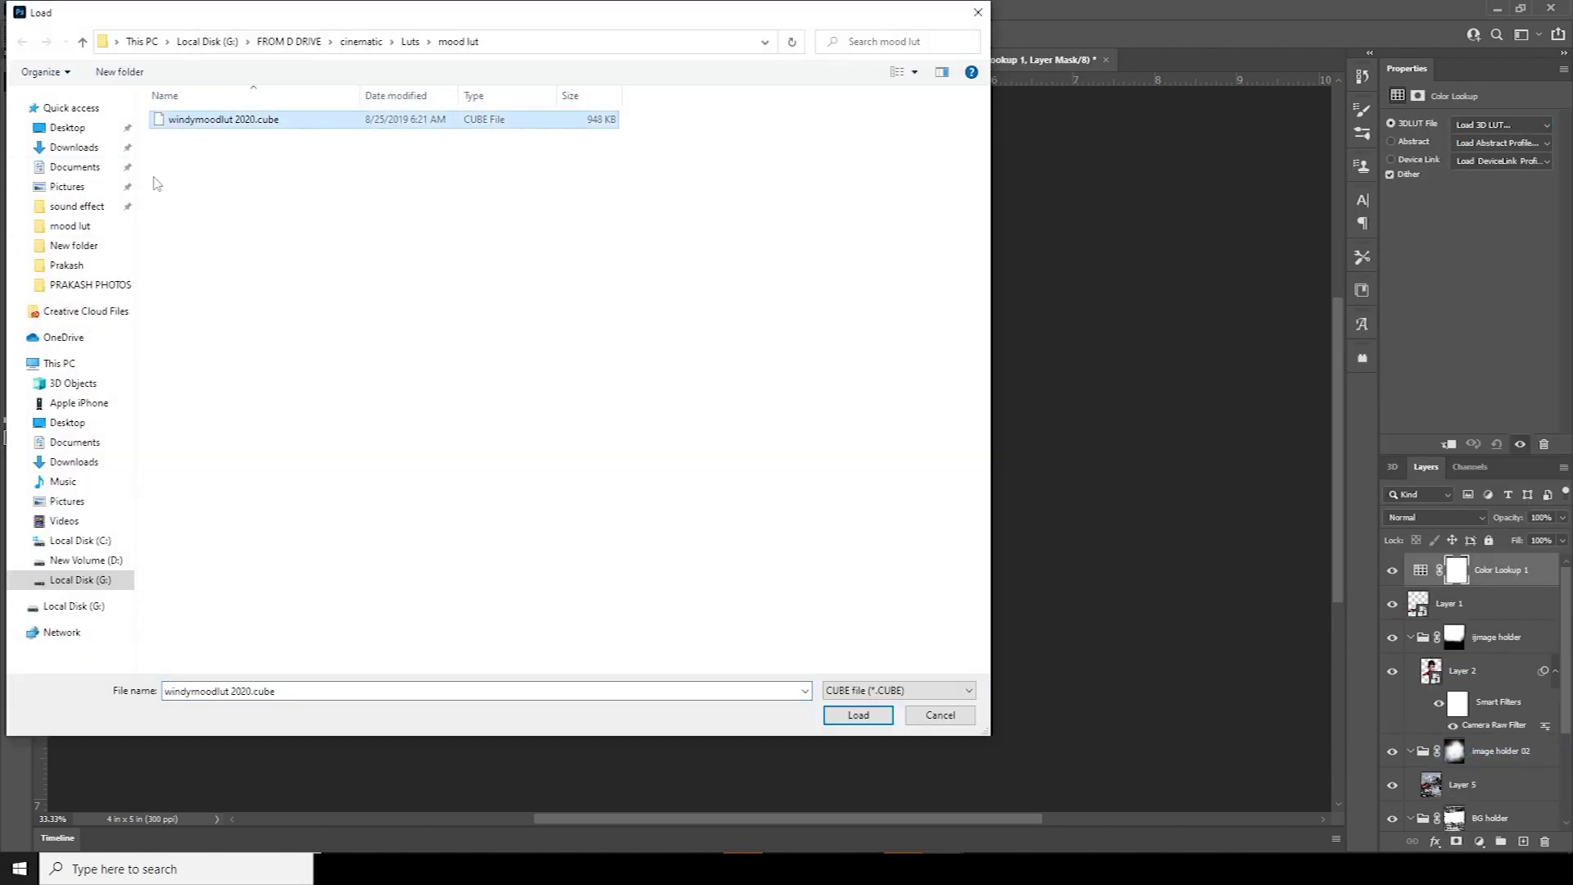
click(858, 716)
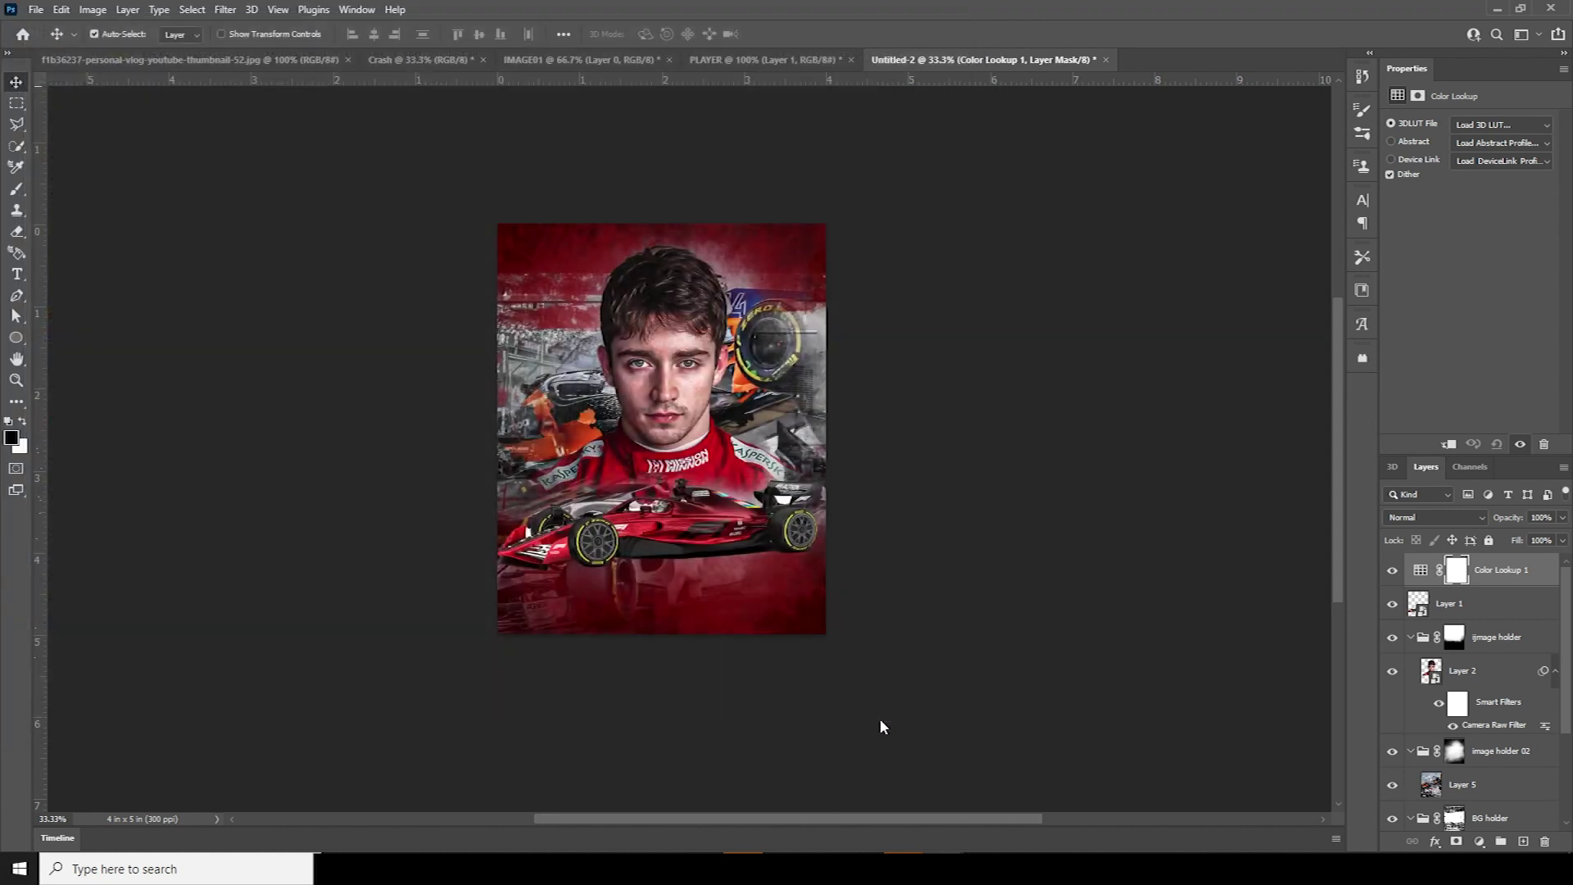
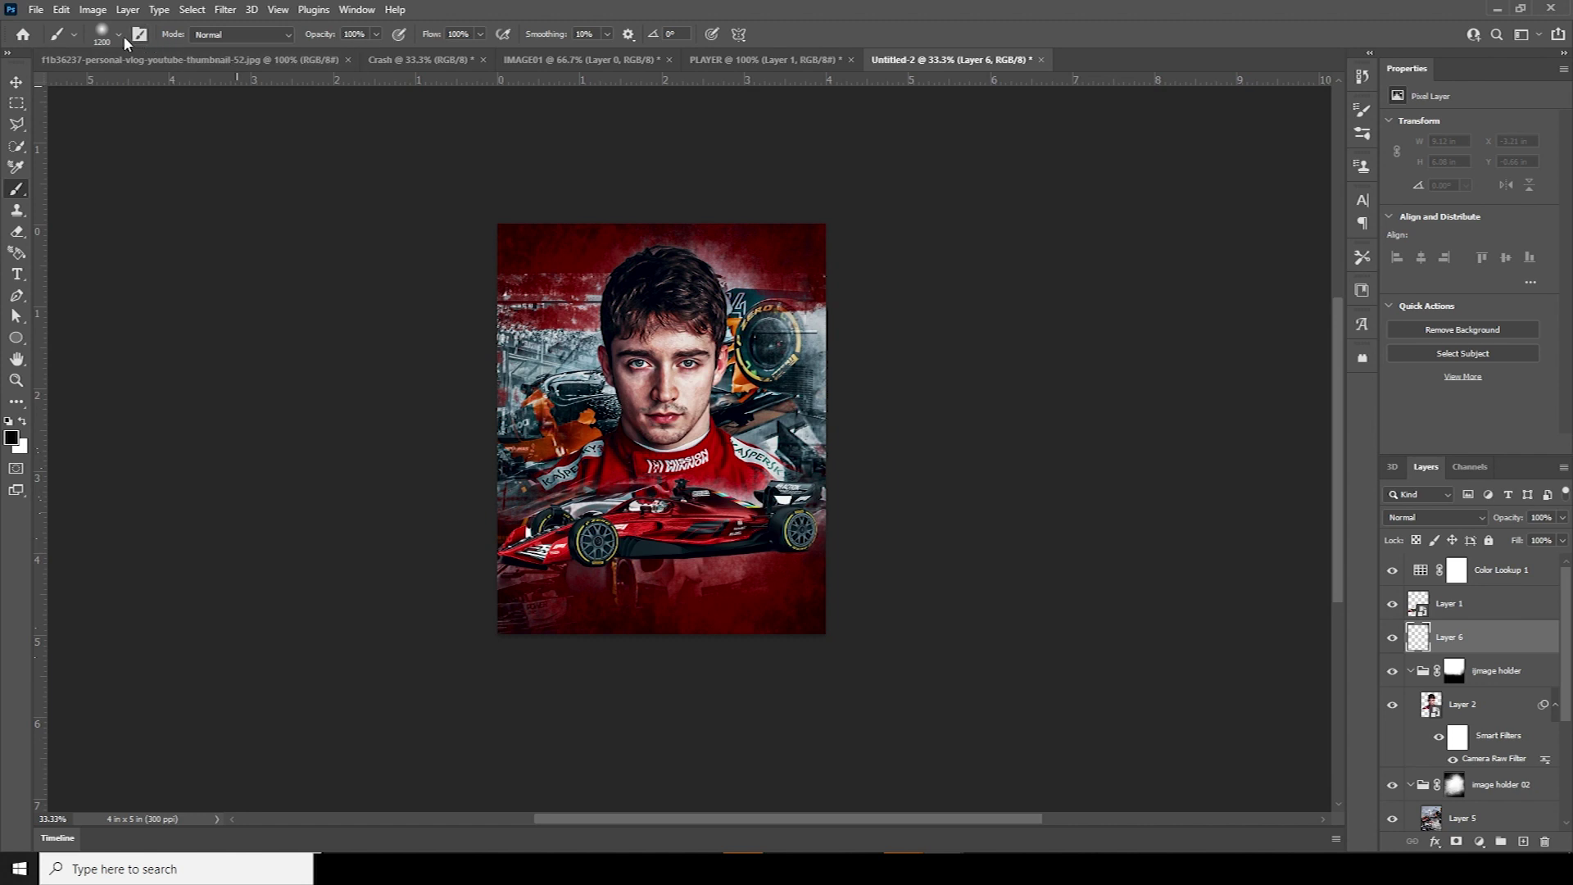
Set the brush to Soft Round at 800 px and flatten its tip into a narrow horizontal ellipse
double_click(88, 250)
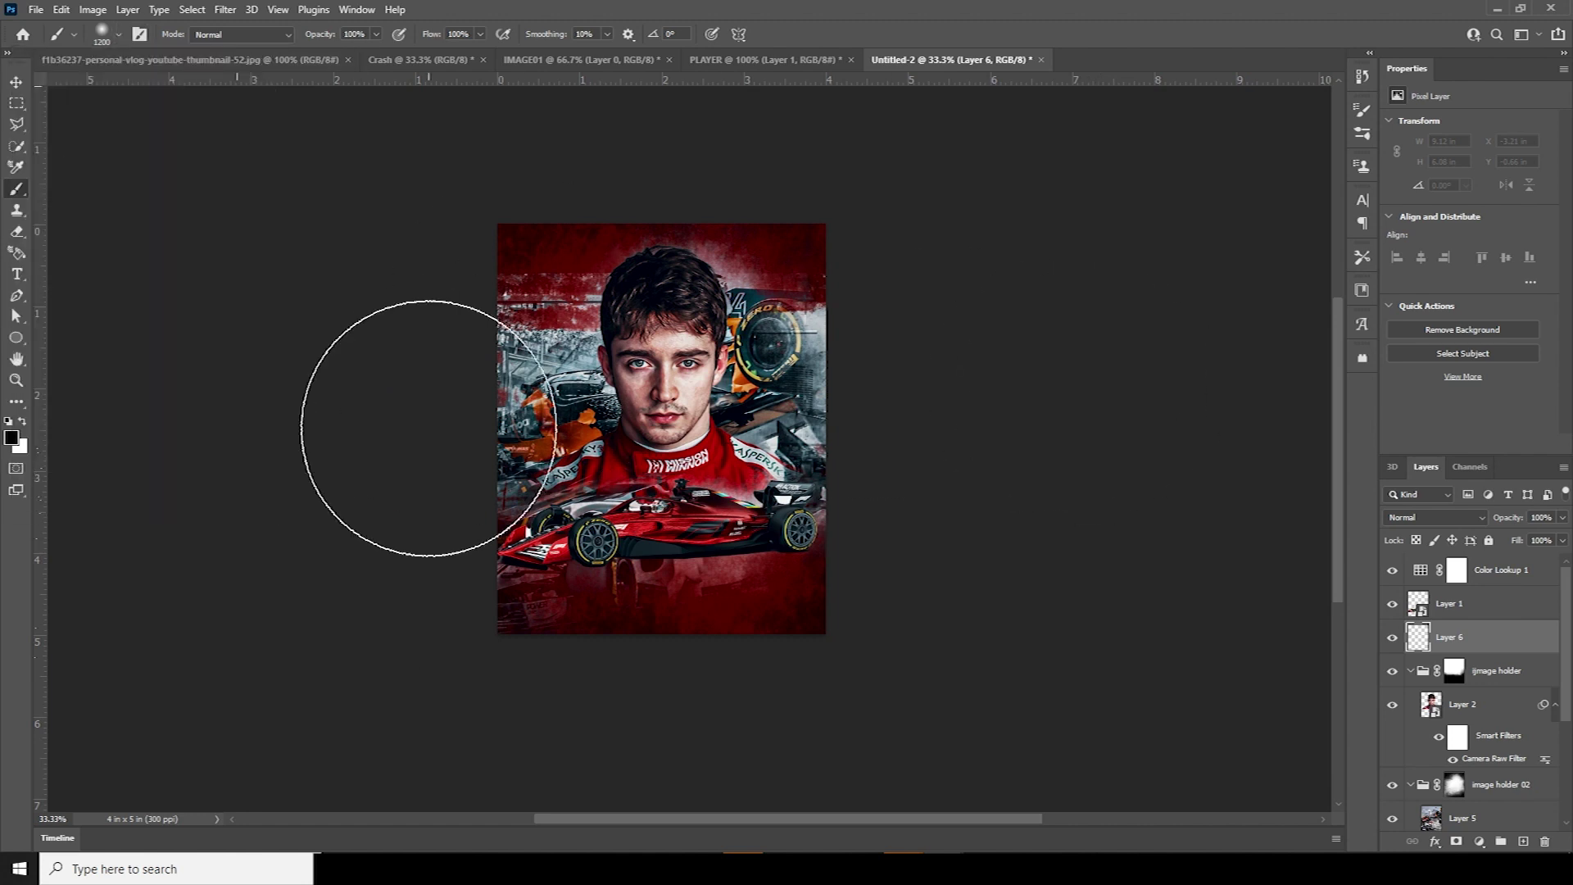
key(bracketleft)
key(bracketleft)
key(bracketleft)
key(bracketleft)
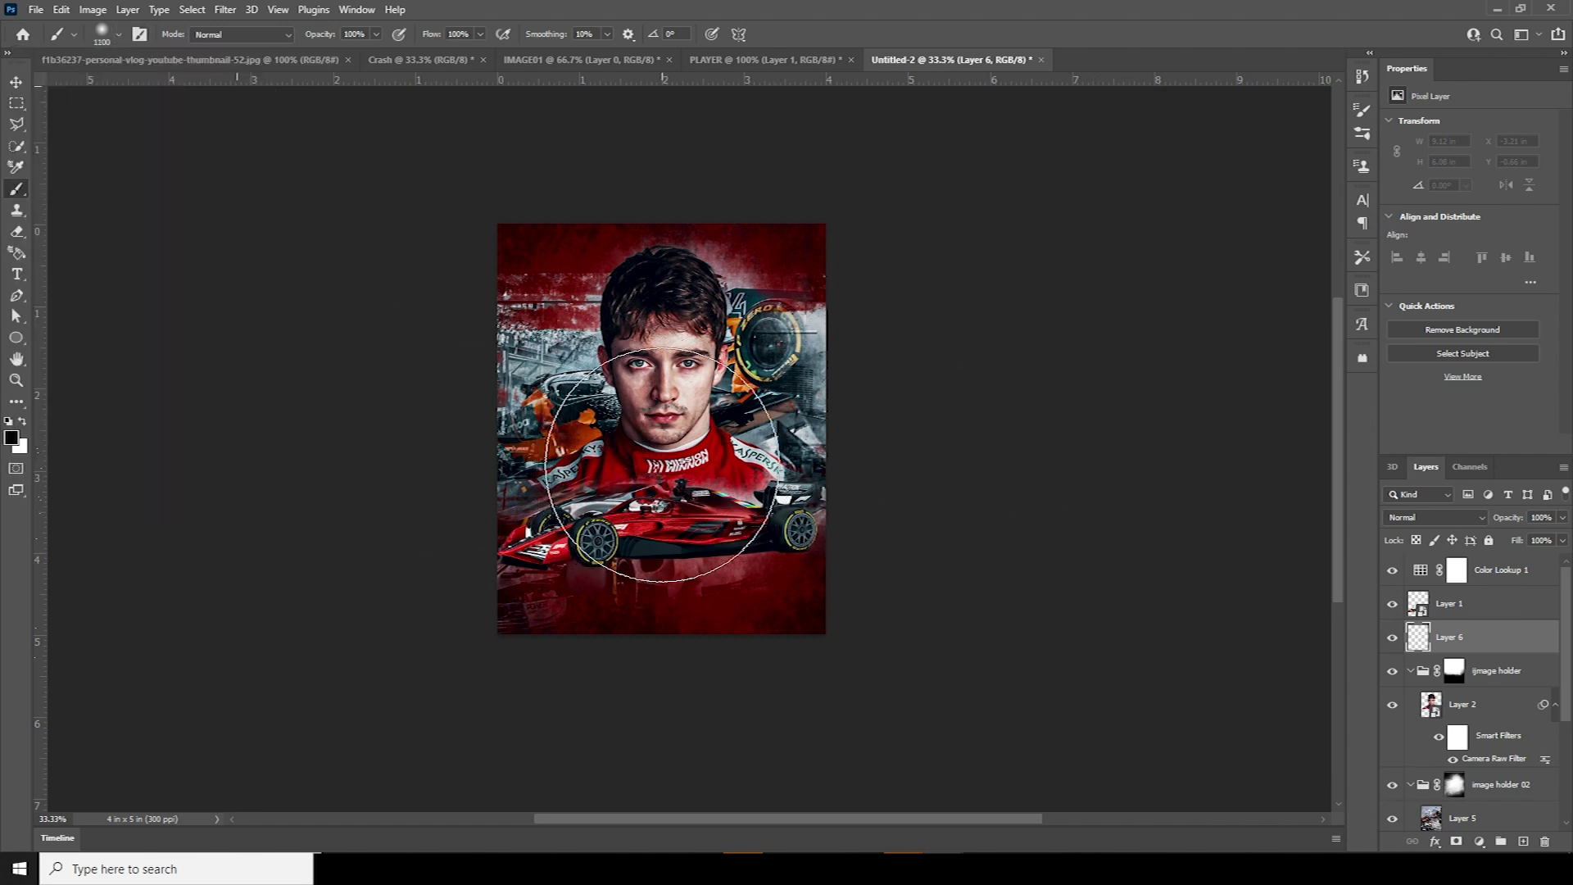
click(119, 34)
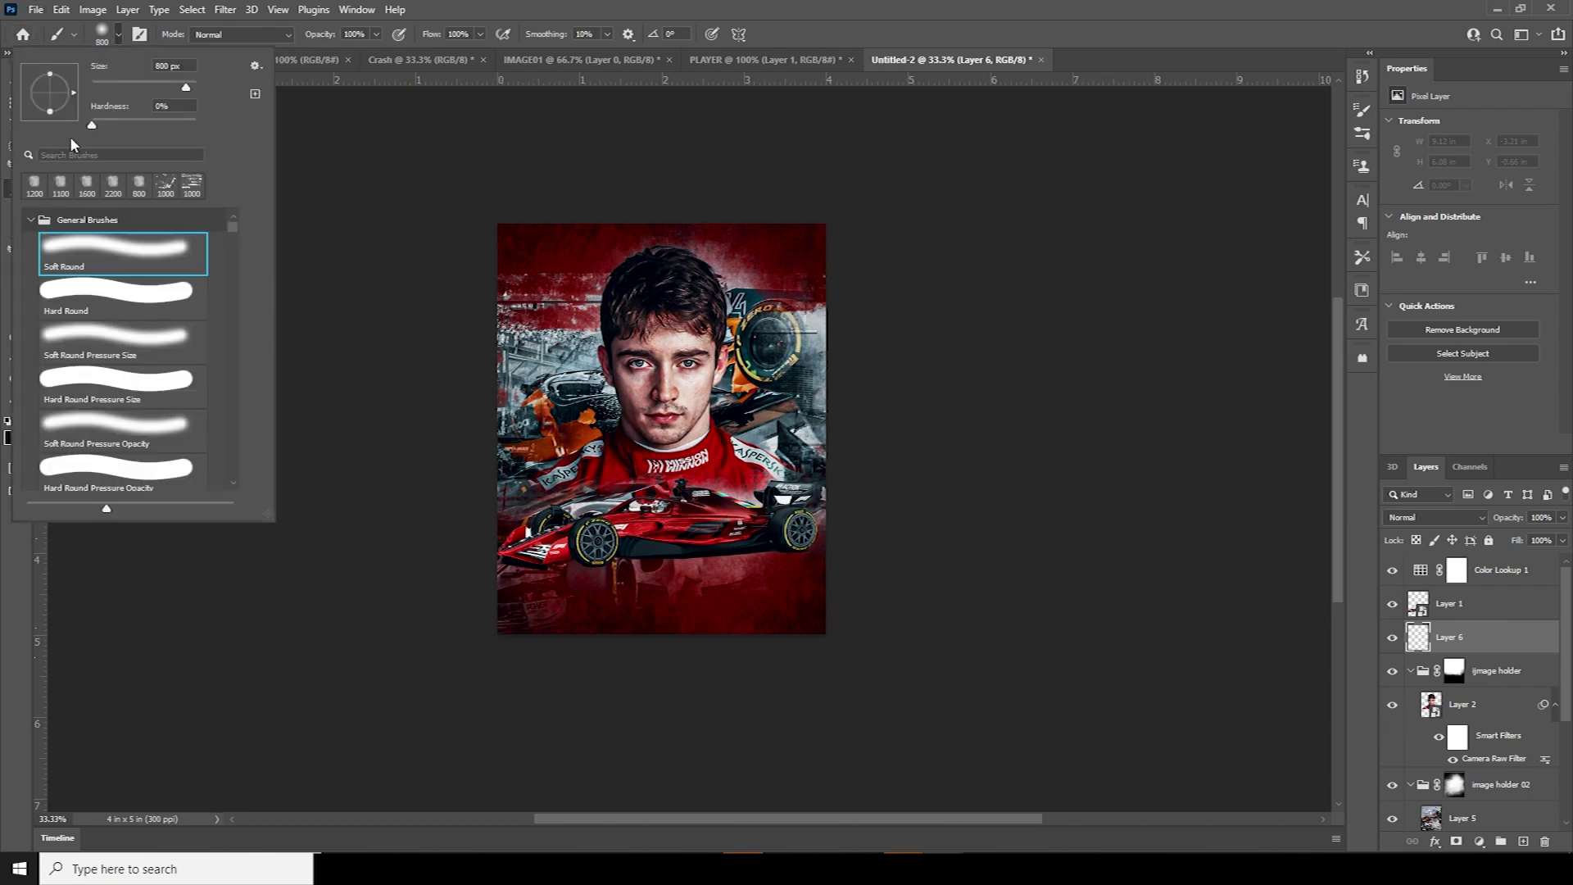
drag(48, 75, 51, 92)
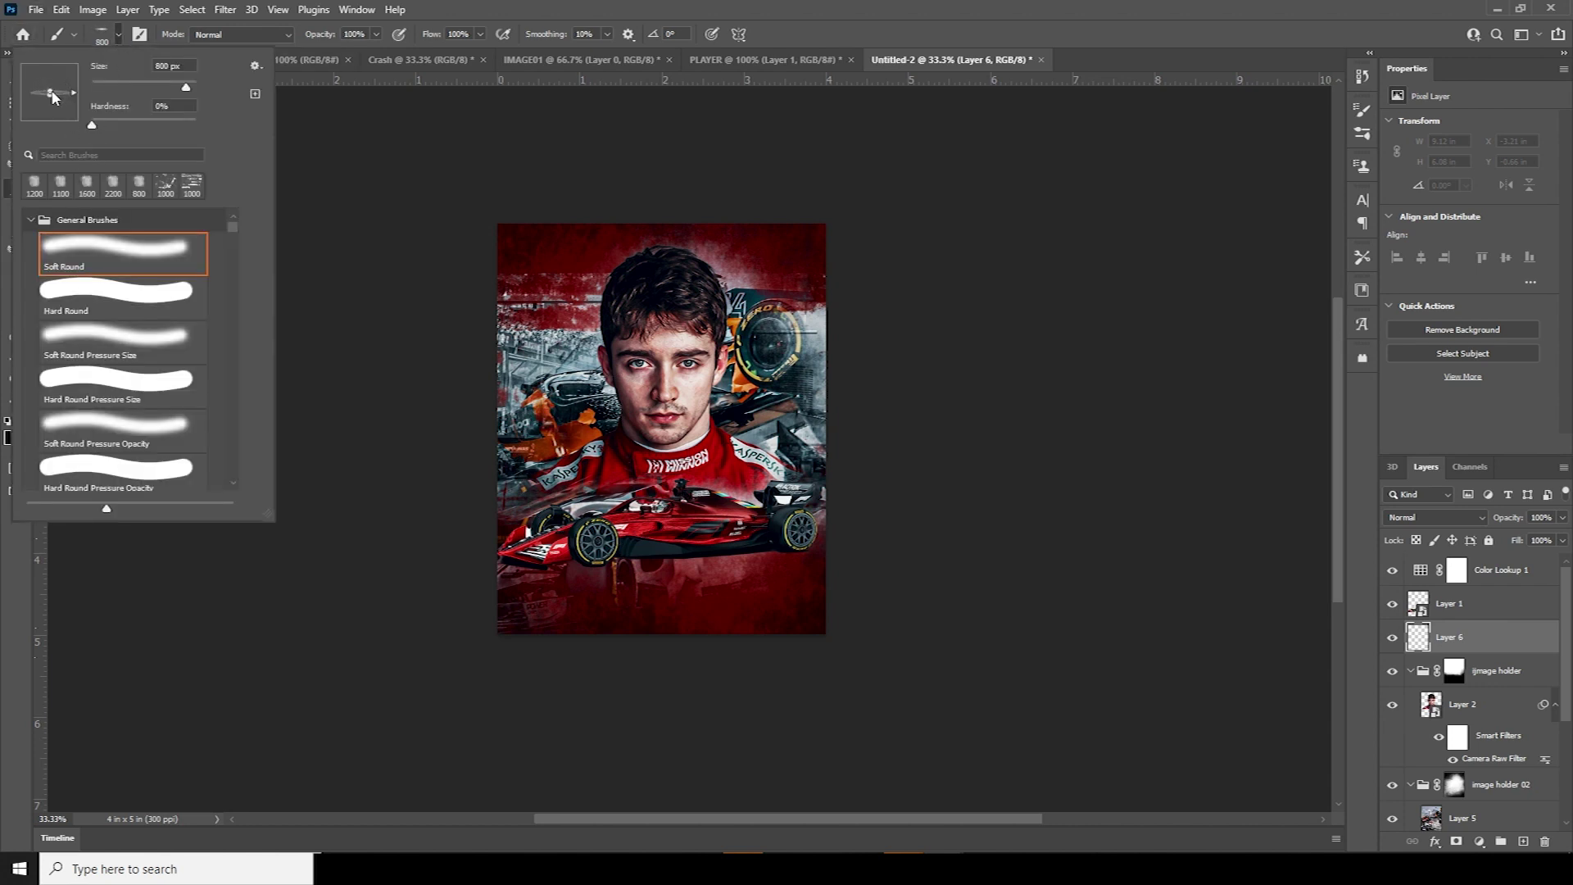
click(676, 563)
Fine-tune the flattened brush tip and paint a black contact shadow beneath the car's wheels on Layer 6
scroll(623, 541, up, 3)
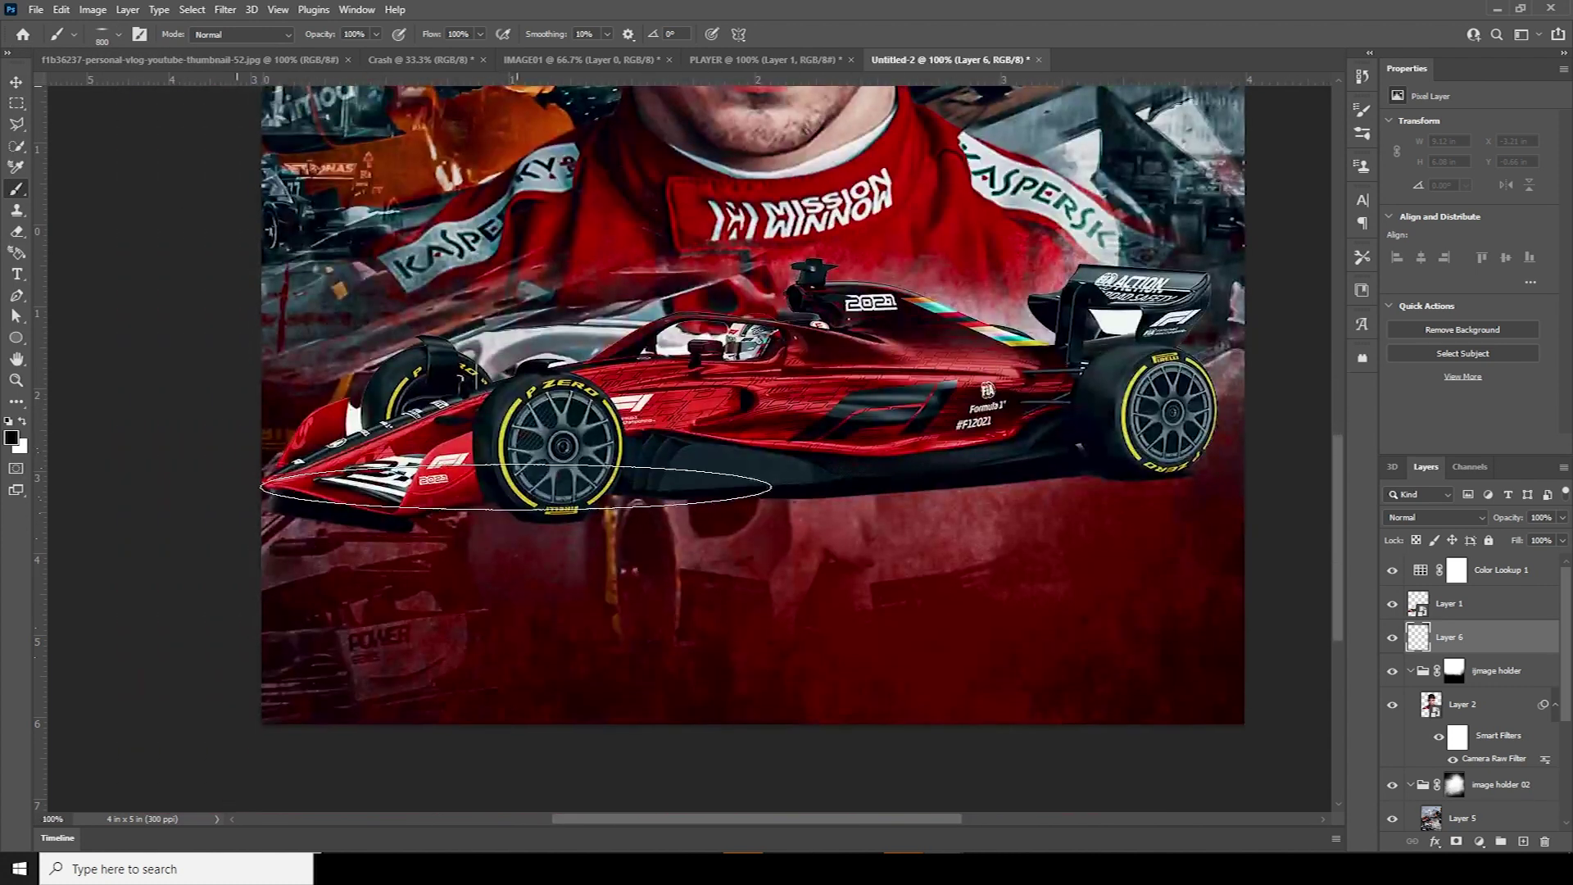
click(103, 34)
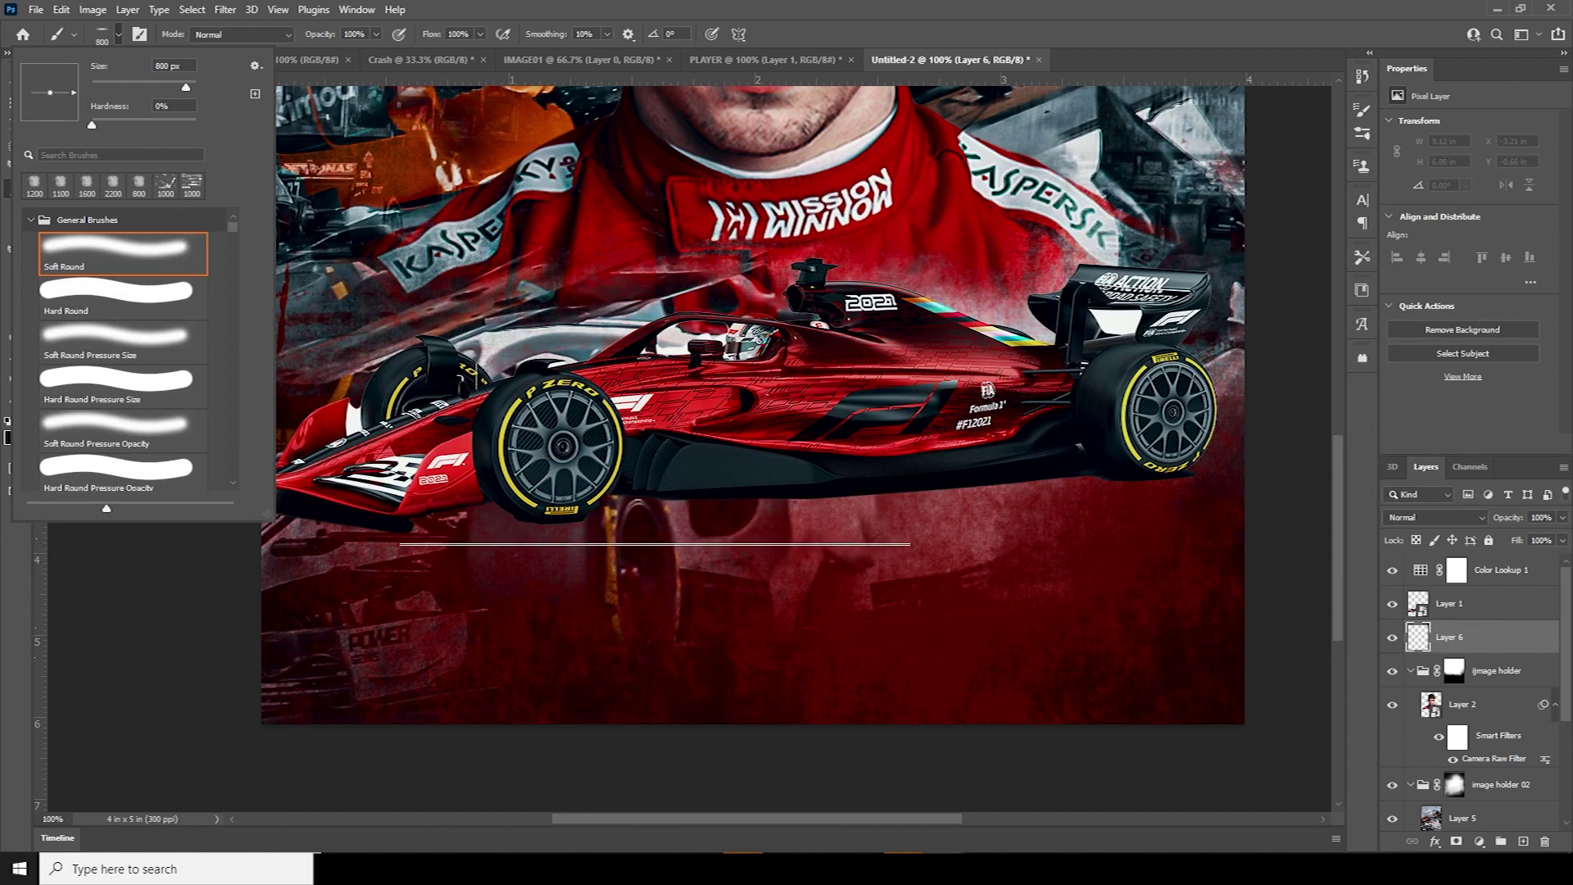
drag(50, 94, 54, 91)
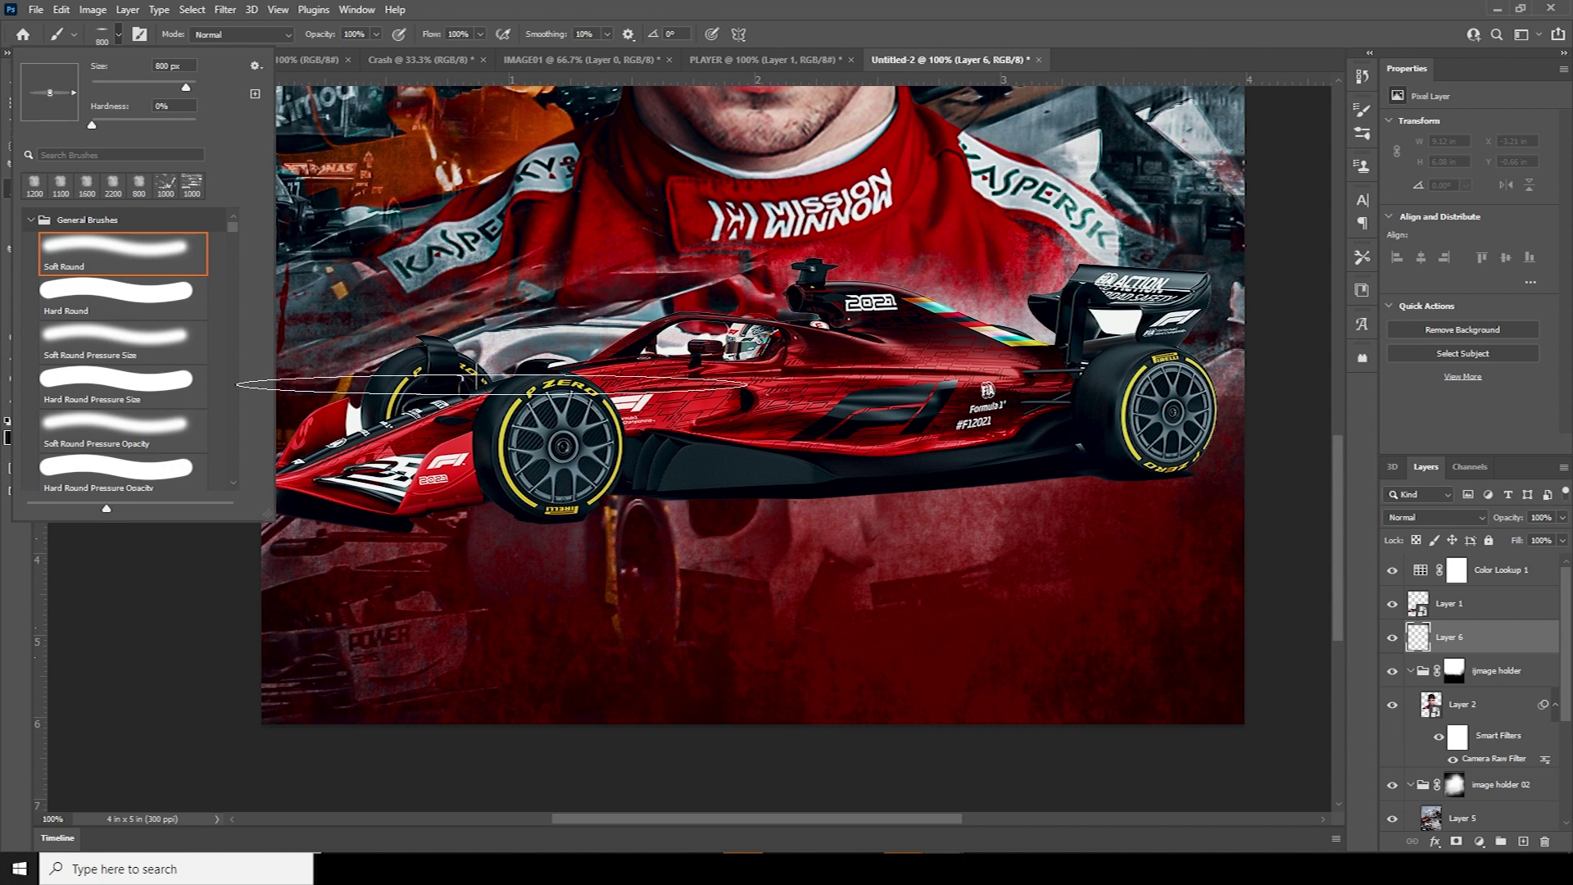
click(751, 508)
mouse_move(751, 507)
mouse_down()
mouse_move(643, 572)
mouse_move(643, 504)
mouse_move(766, 489)
mouse_move(859, 501)
mouse_move(1014, 476)
mouse_move(982, 506)
mouse_move(393, 531)
mouse_move(556, 509)
mouse_move(633, 506)
mouse_move(336, 547)
mouse_move(322, 531)
mouse_move(539, 553)
mouse_move(860, 522)
mouse_move(955, 480)
mouse_move(1058, 477)
mouse_move(912, 511)
mouse_move(673, 512)
mouse_move(936, 512)
mouse_move(649, 531)
mouse_move(745, 508)
mouse_up()
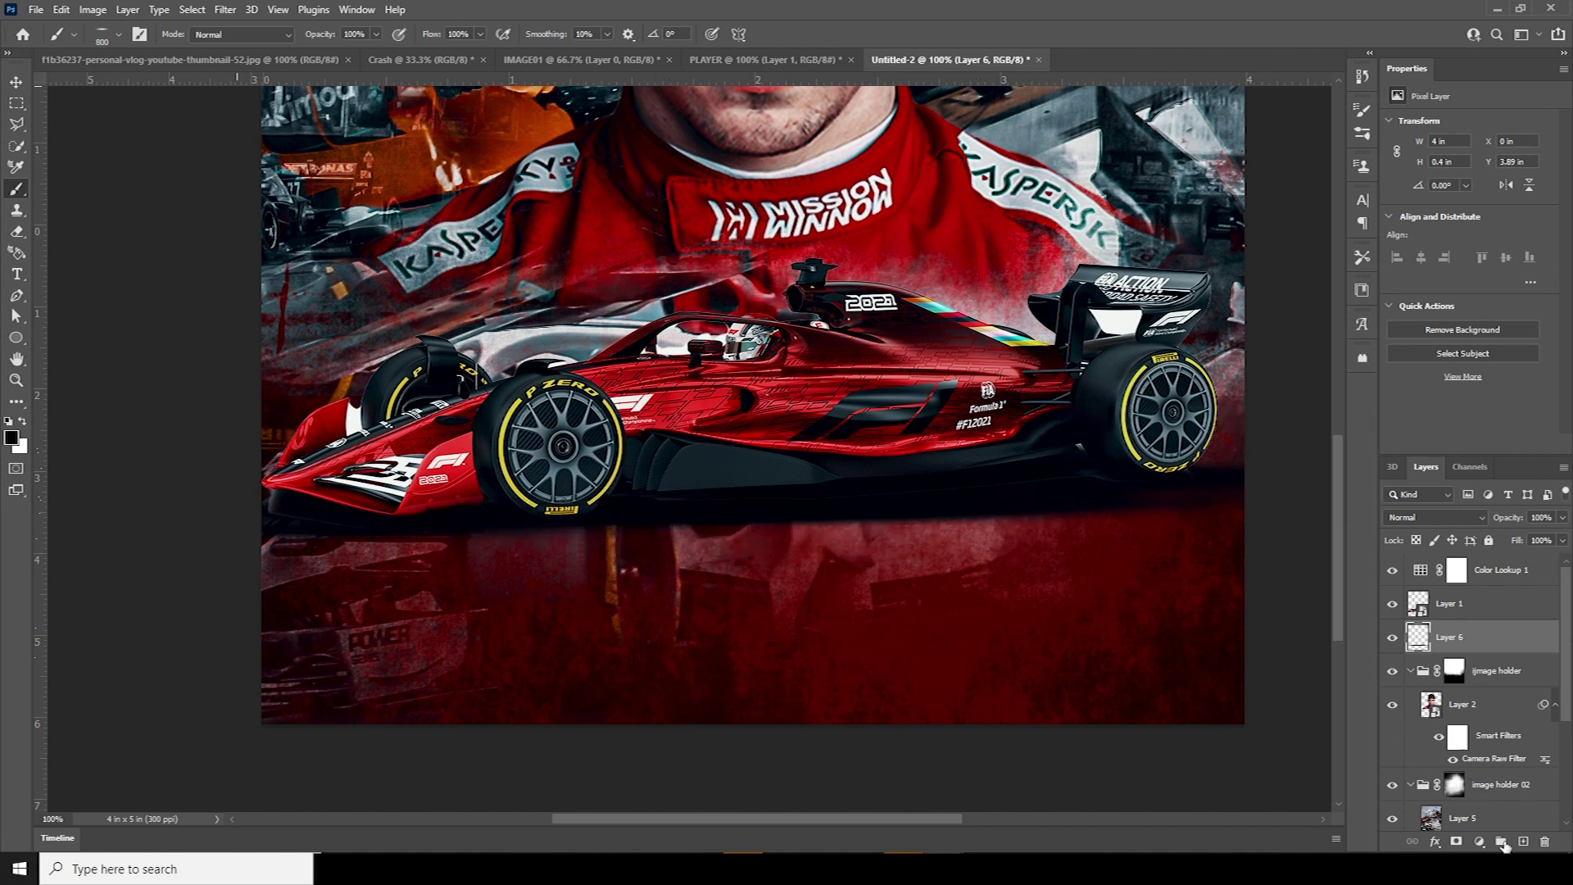
Add a new layer above the contact shadow and paint a wider black shadow under the car with the flattened brush at 2200 px
click(1523, 842)
key(bracketright)
key(bracketright)
key(bracketright)
key(bracketright)
key(bracketright)
key(bracketright)
key(bracketright)
key(bracketright)
key(bracketright)
key(bracketright)
key(bracketright)
key(bracketright)
key(bracketright)
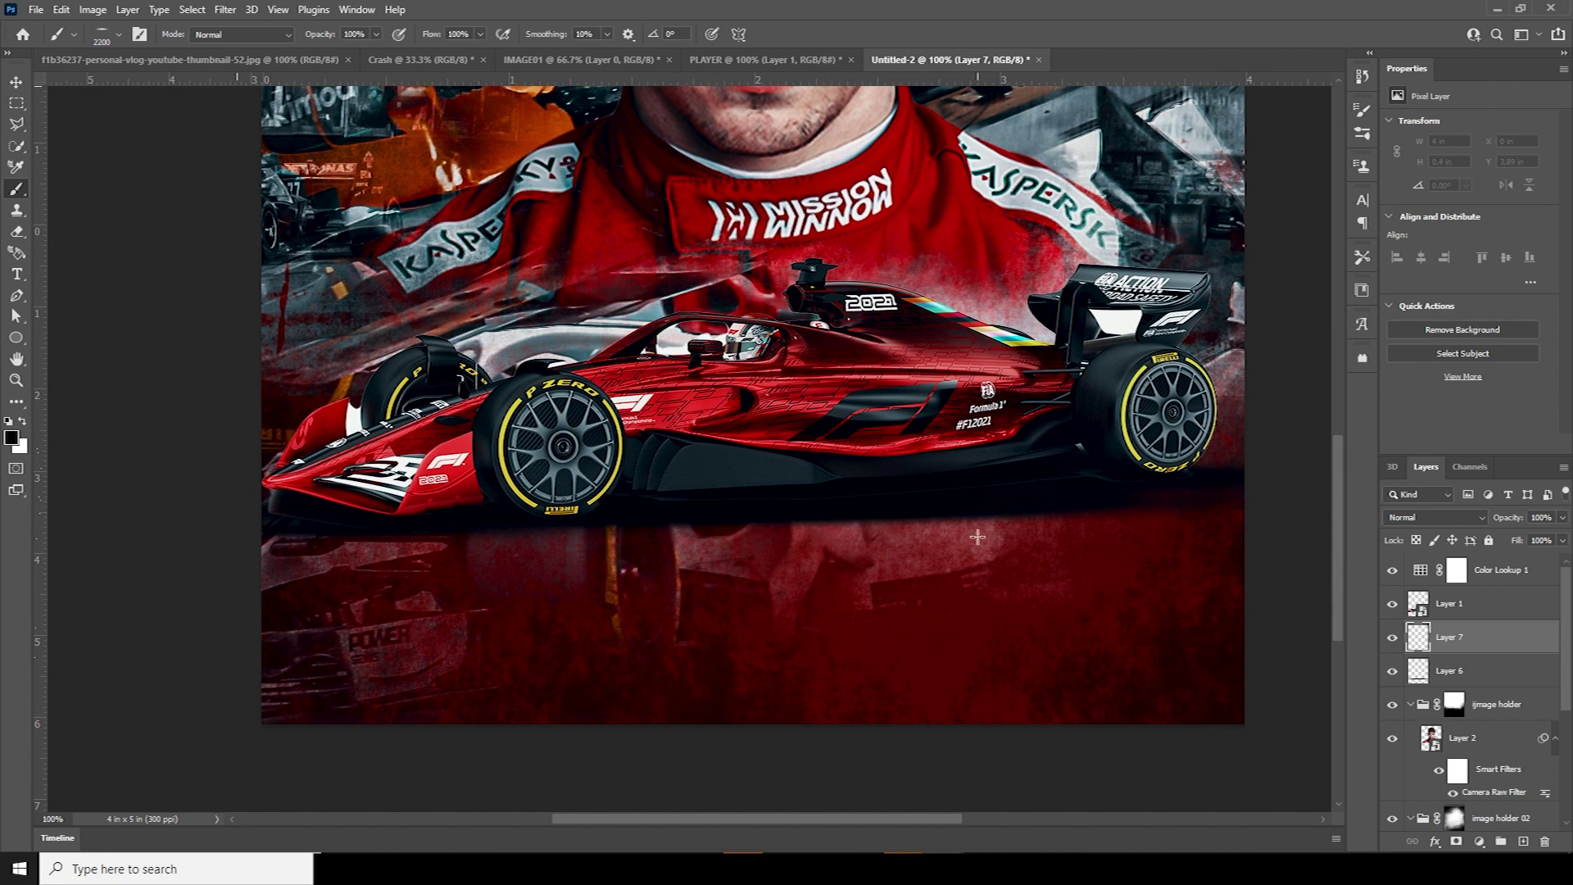
drag(954, 536, 967, 573)
key(ctrl+z)
mouse_move(960, 518)
mouse_down()
mouse_move(970, 557)
mouse_move(1007, 576)
mouse_up()
Lower the opacity of the wider shadow layer to about 53% and of the contact shadow layer to 87%
click(1562, 517)
drag(1562, 536, 1534, 539)
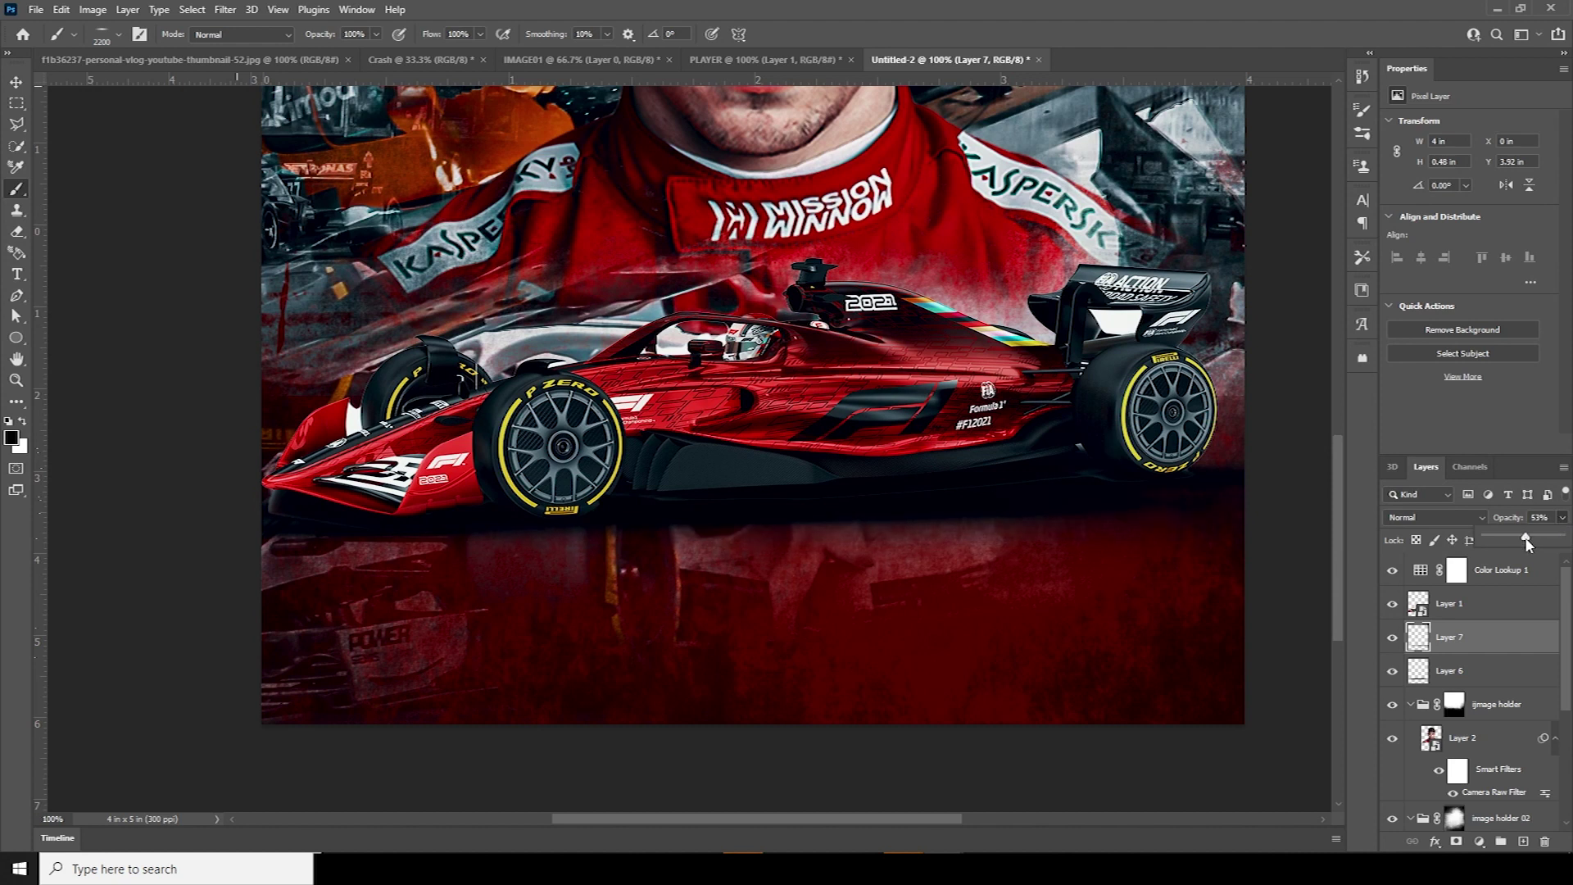
click(1427, 682)
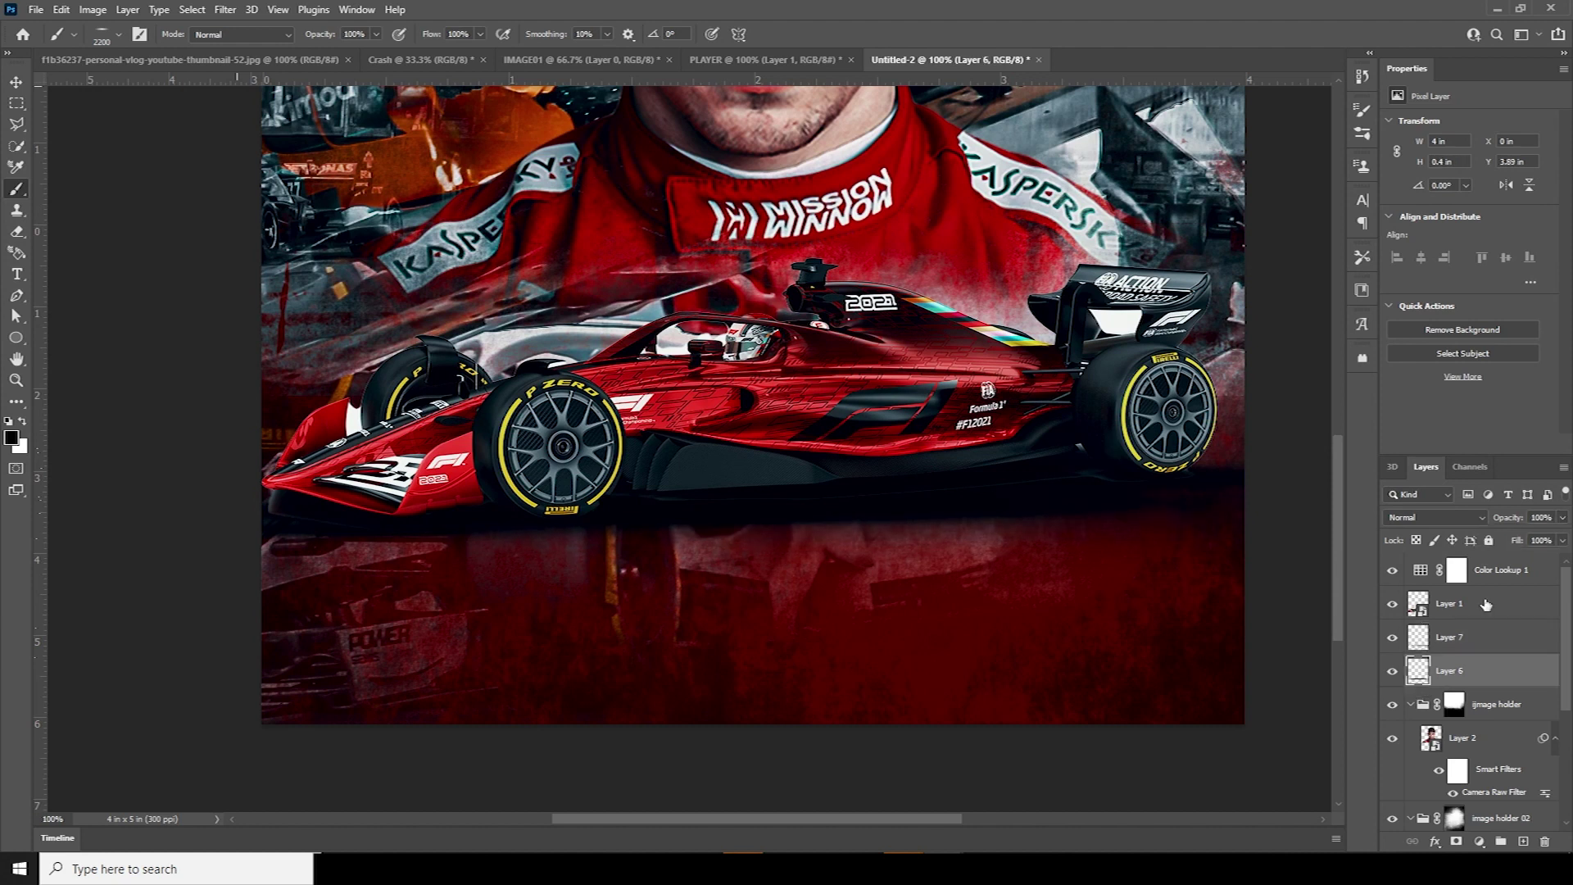
click(1562, 517)
drag(1544, 538, 1554, 540)
scroll(822, 345, down, 5)
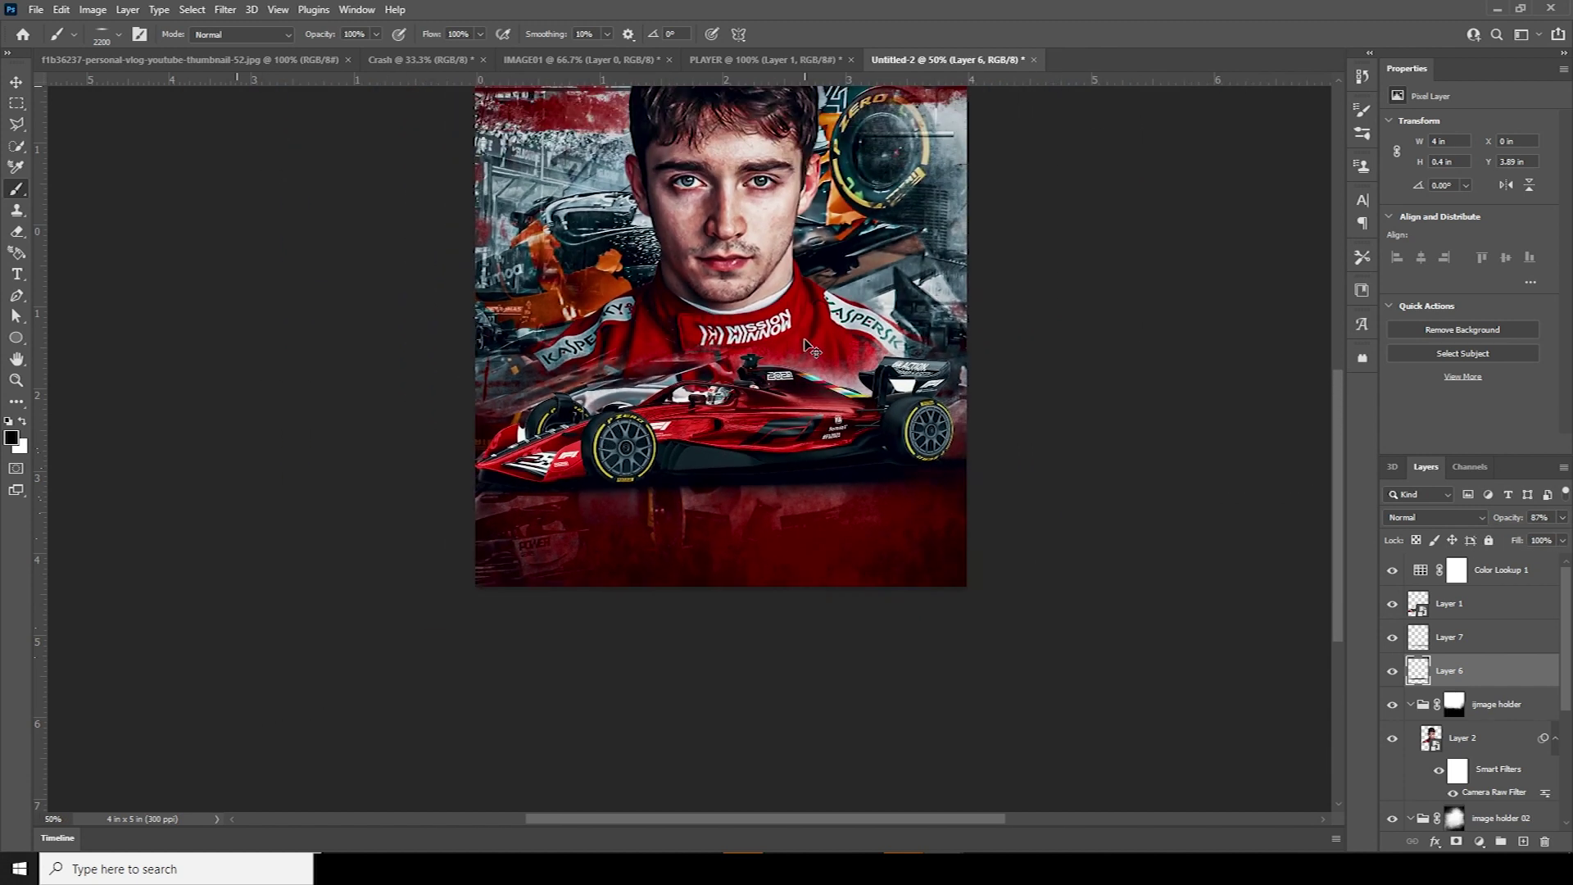
Add a new layer directly above the car layer and switch the brush back to a full Soft Round tip
key(ctrl+plus)
click(1450, 604)
click(1454, 816)
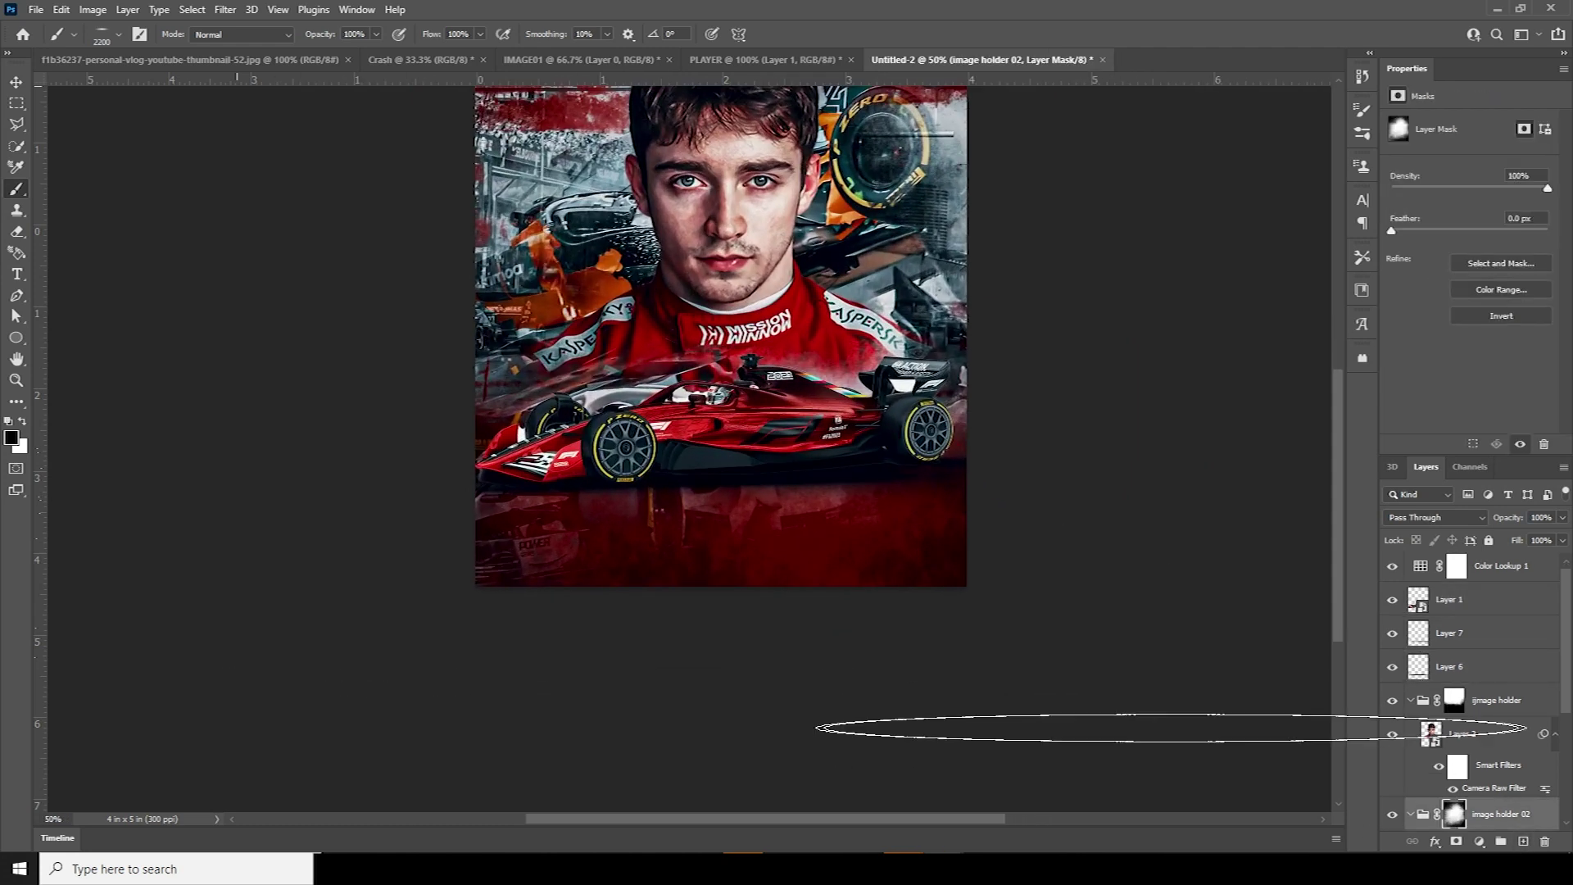
click(1447, 601)
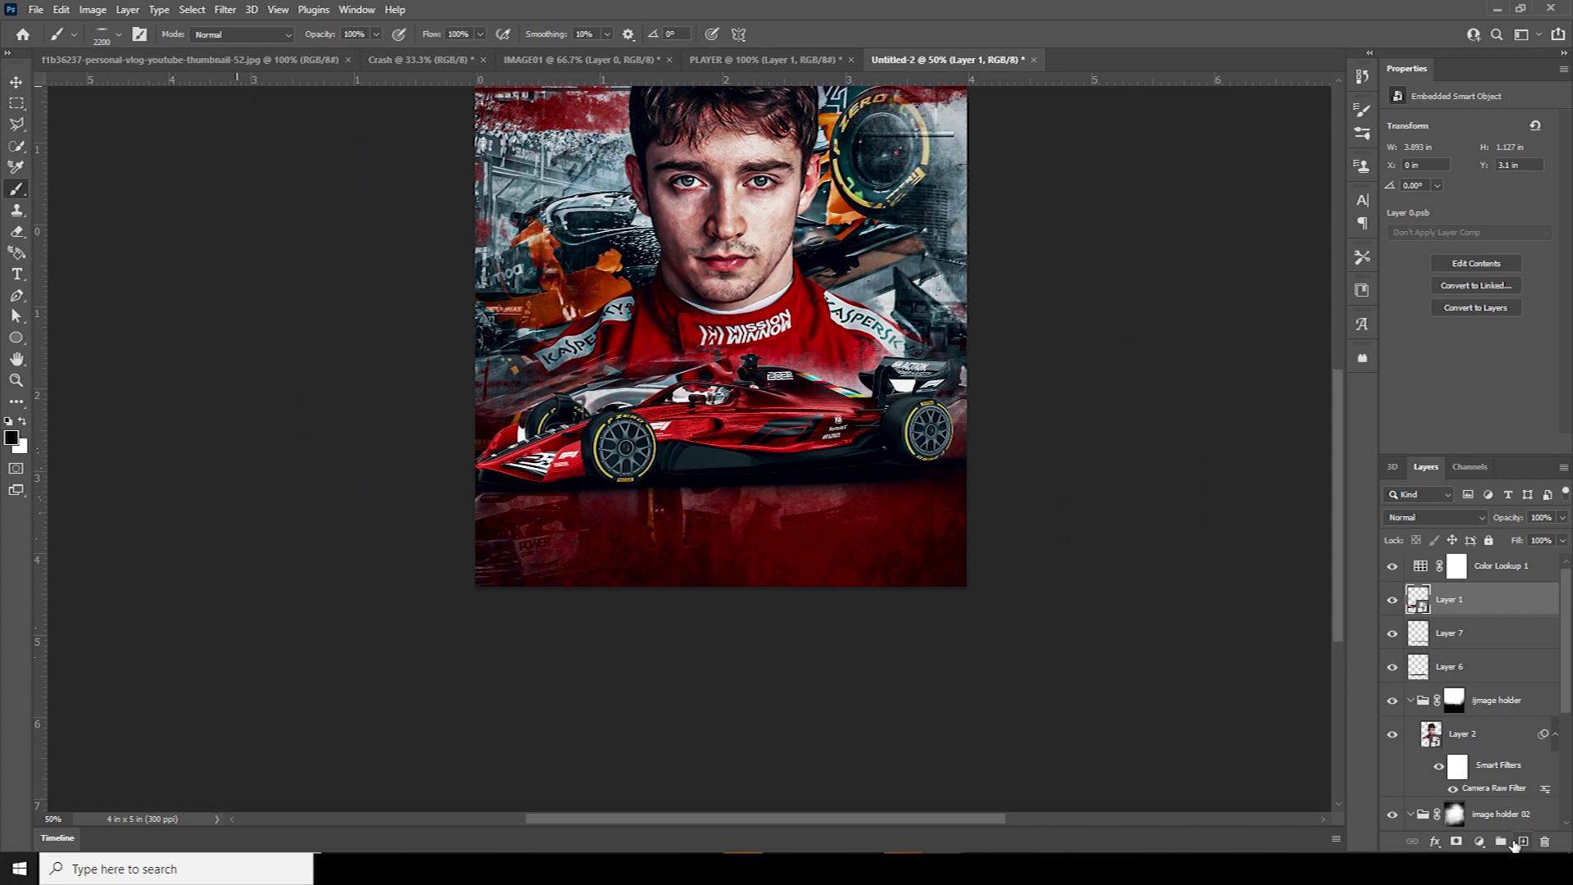
click(1523, 841)
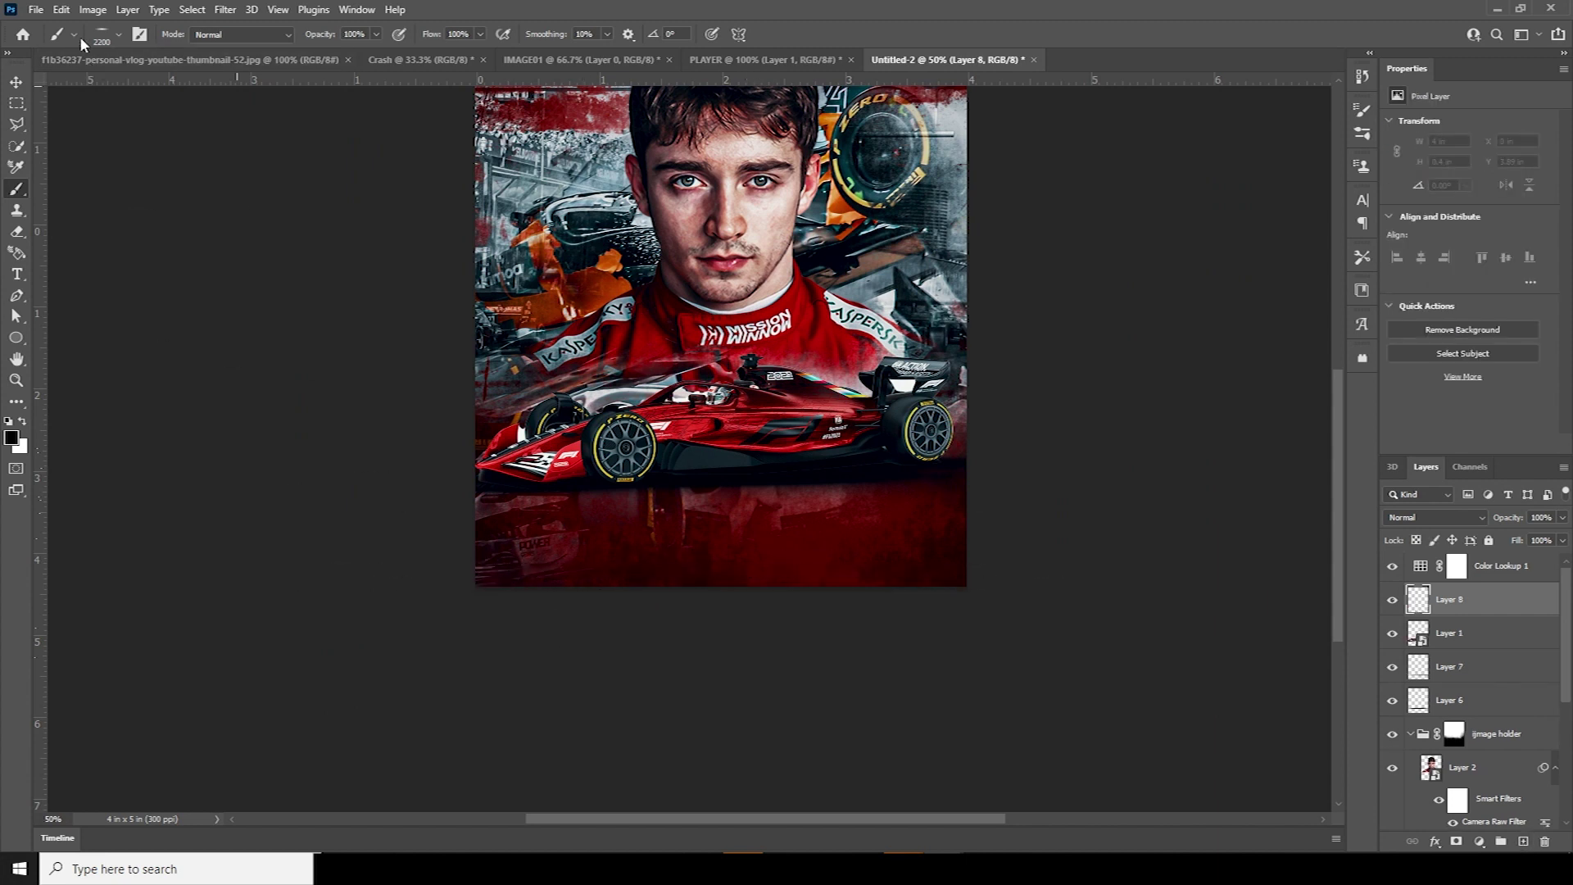
click(119, 34)
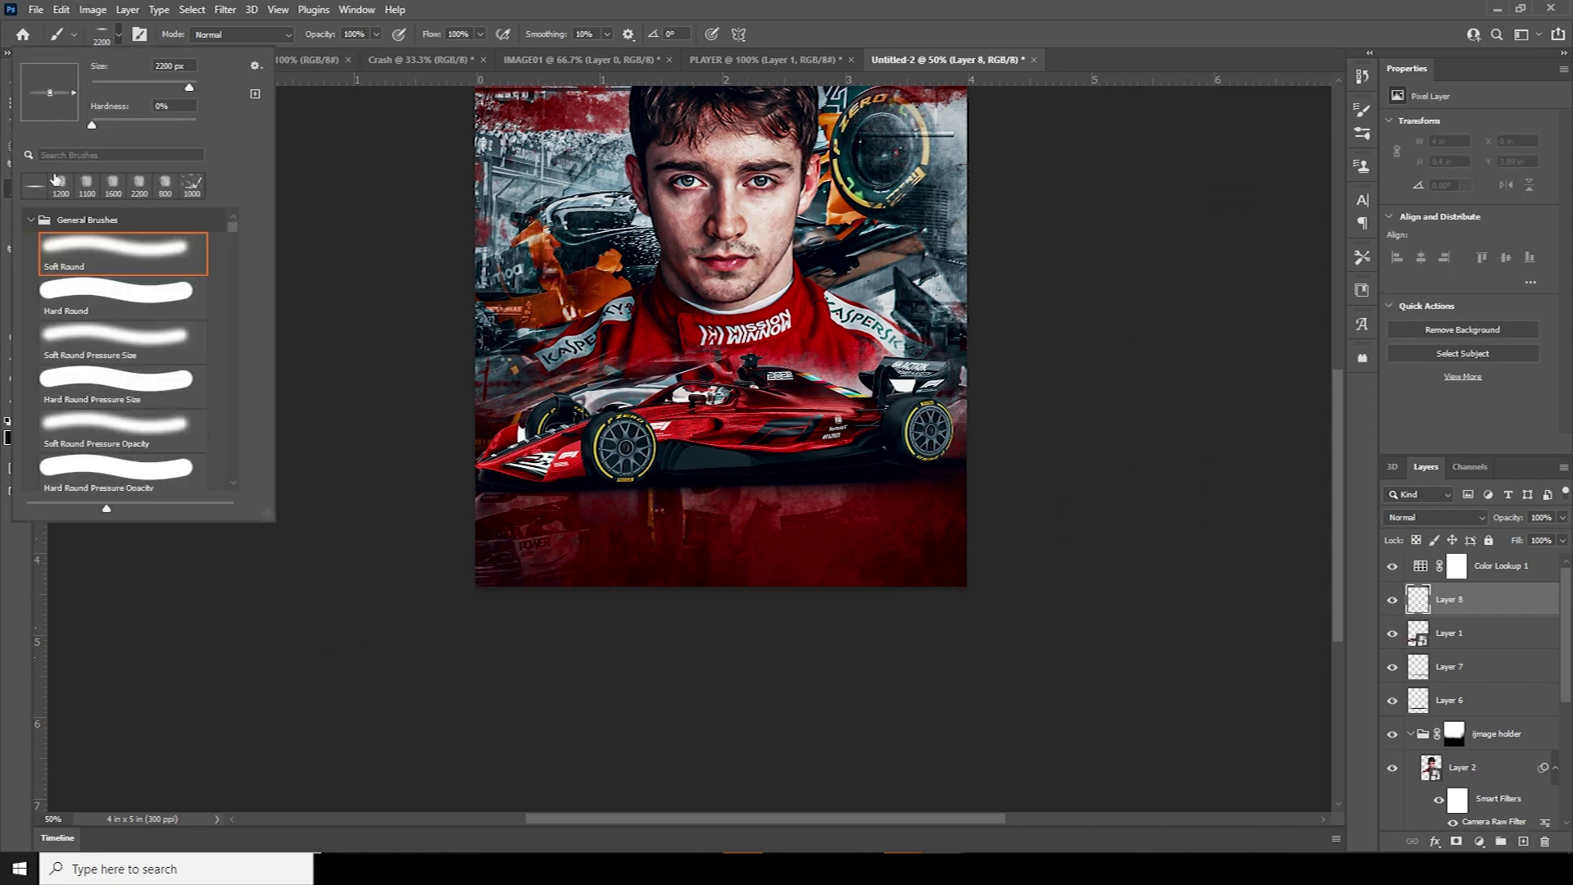
double_click(92, 243)
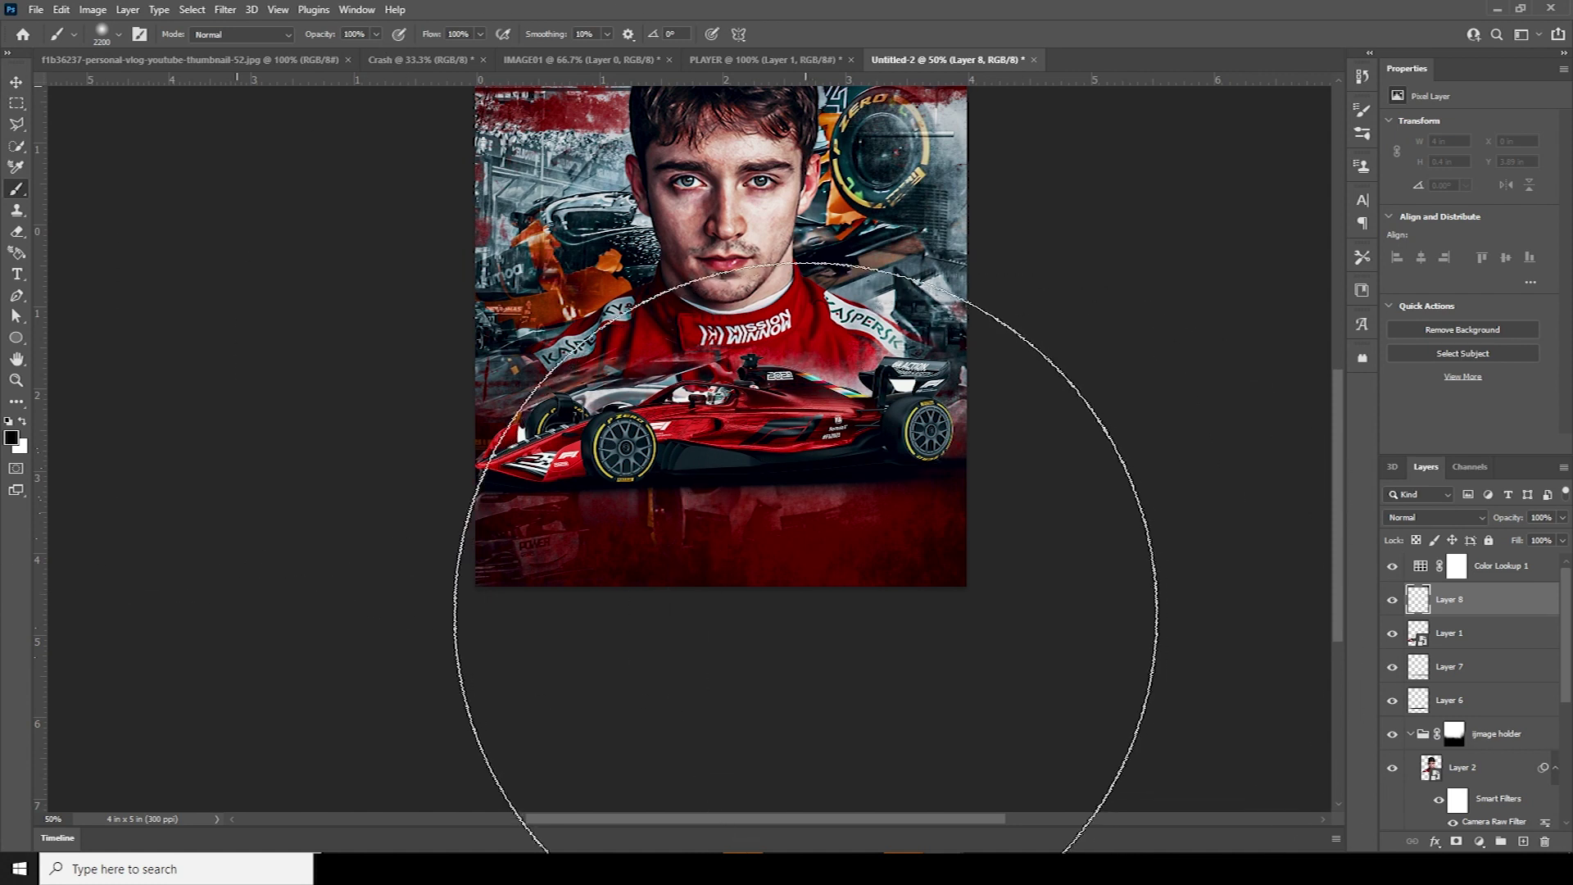
Darken the poster's bottom with black strokes of an 800 px soft brush and lower that layer's opacity to about 48%
key(bracketleft)
key(bracketleft)
key(bracketleft)
key(bracketleft)
key(bracketleft)
key(bracketleft)
key(bracketleft)
key(bracketleft)
key(bracketleft)
key(bracketleft)
key(bracketleft)
key(bracketleft)
key(bracketleft)
mouse_move(464, 597)
mouse_down()
mouse_move(1318, 538)
mouse_move(1426, 499)
mouse_move(726, 571)
mouse_move(350, 581)
mouse_move(141, 615)
mouse_up()
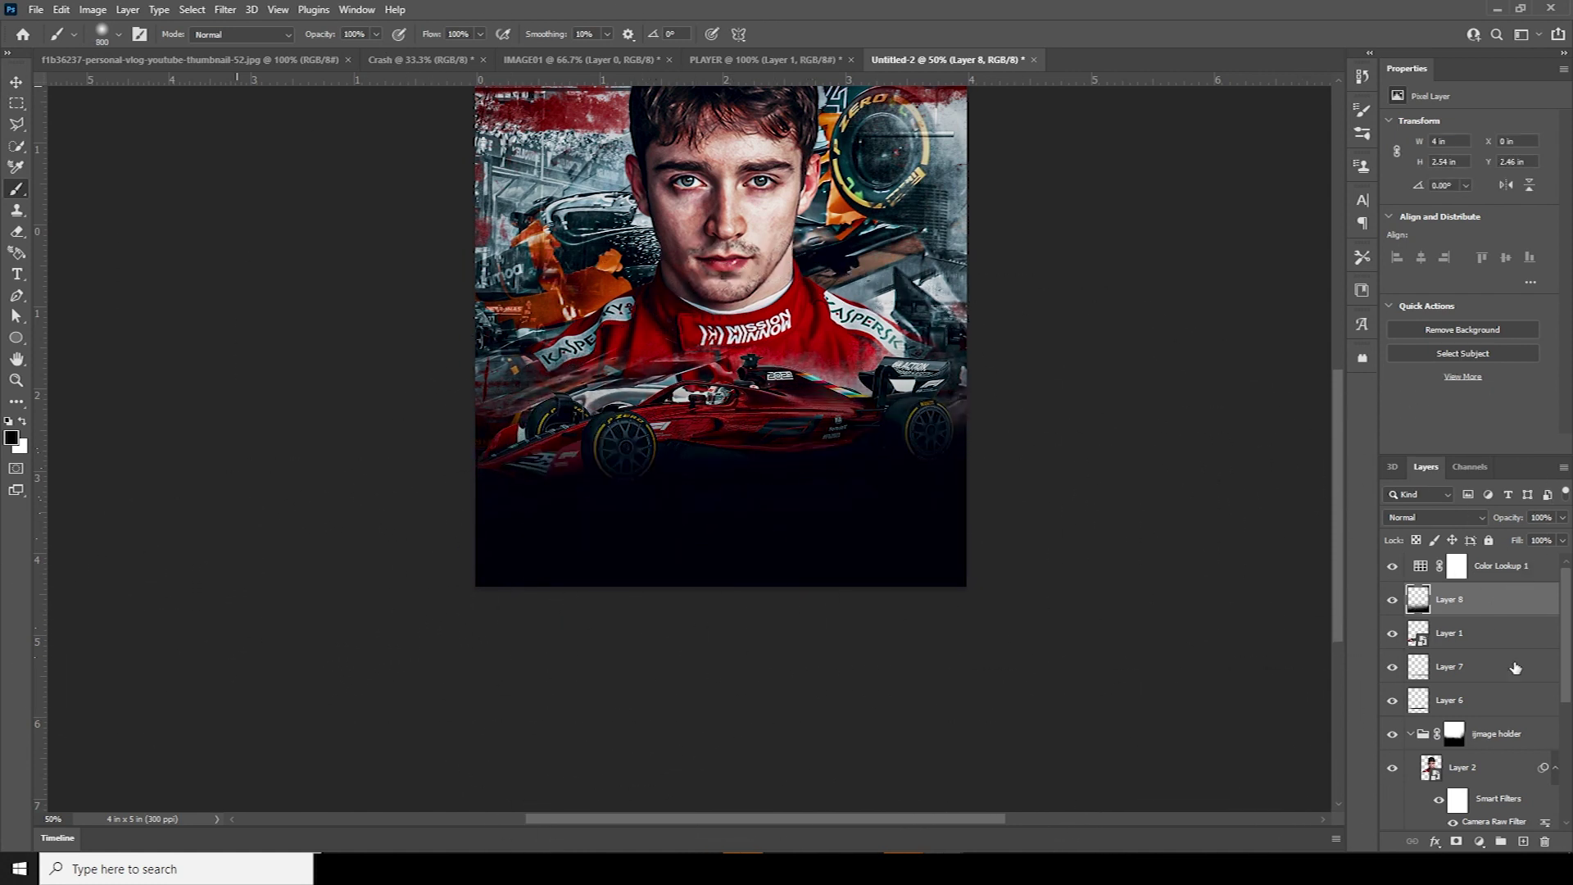
click(1515, 537)
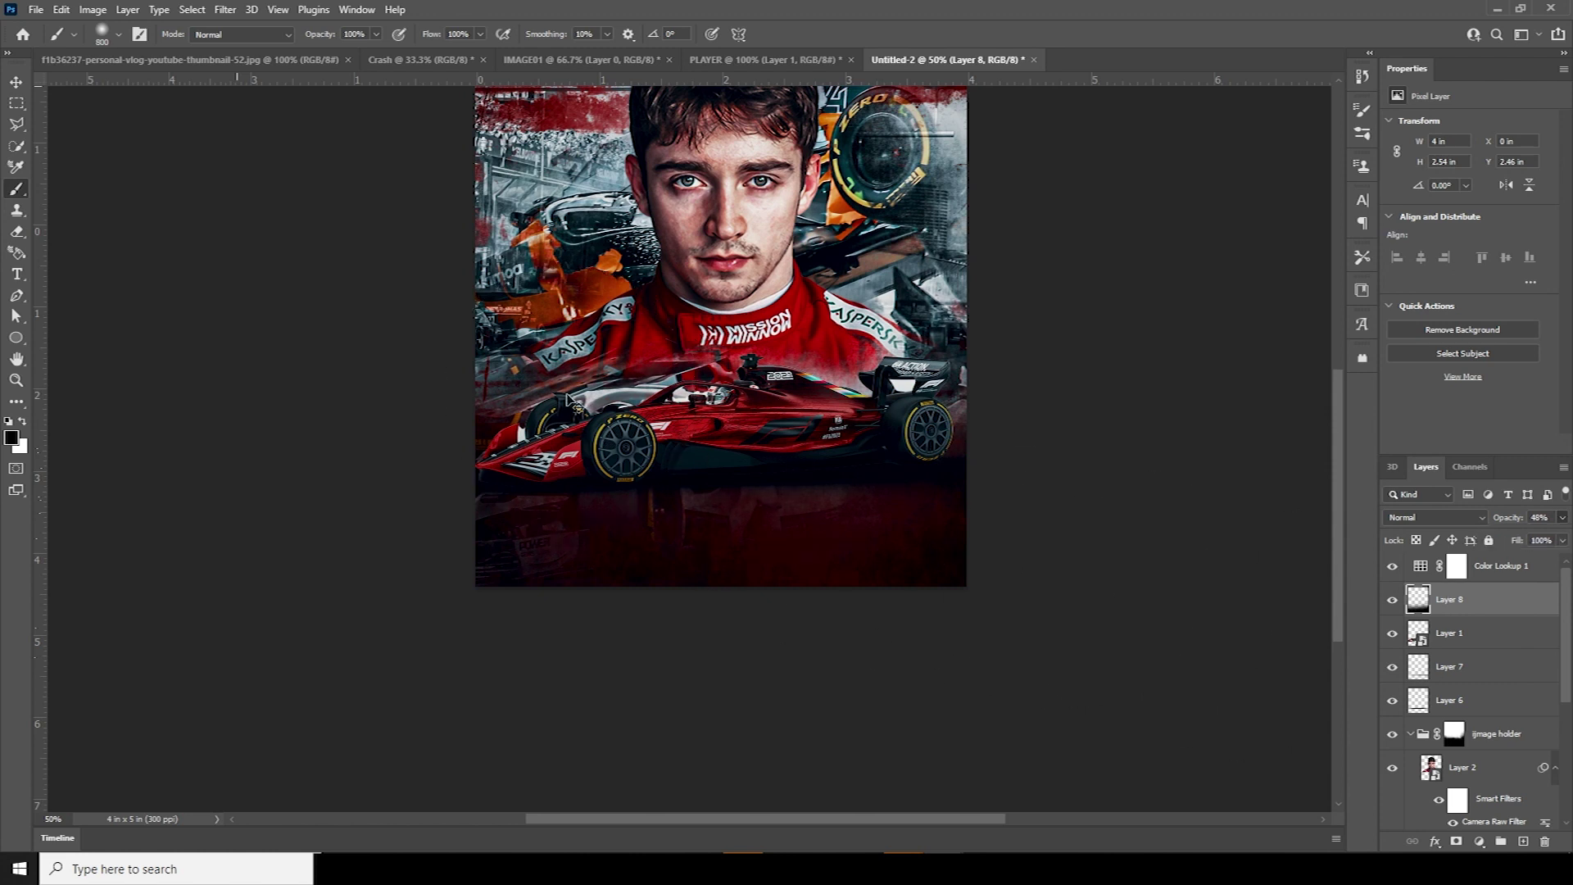
key(ctrl+minus)
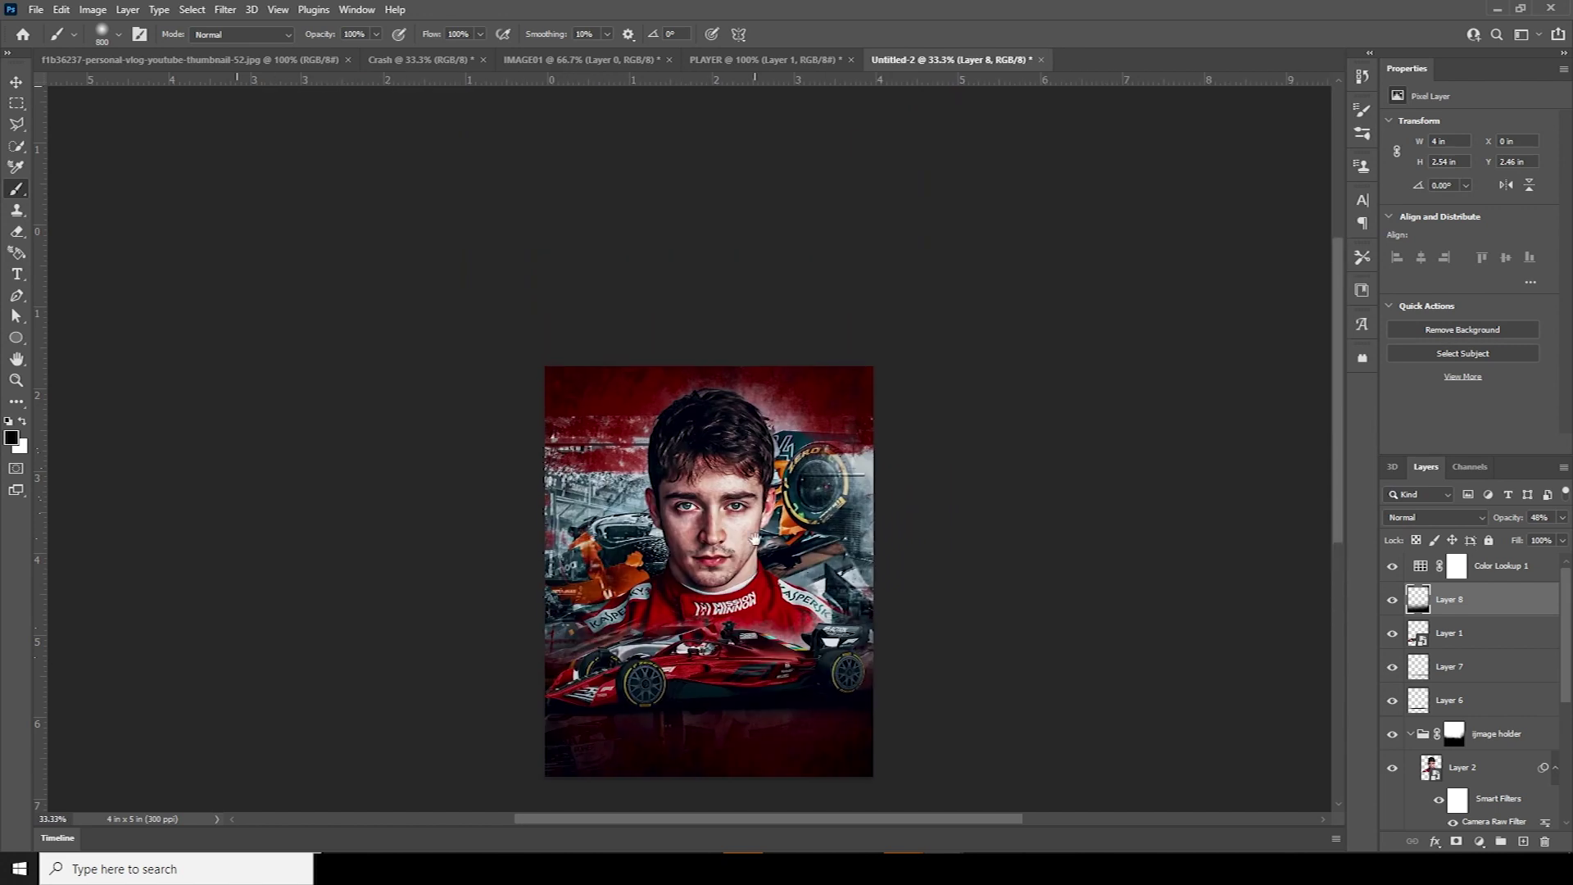
Add the left-aligned two-line title "FAST TRACK" in Stretch Pro at 25.53 pt near the poster's bottom
scroll(571, 426, up, 3)
click(17, 273)
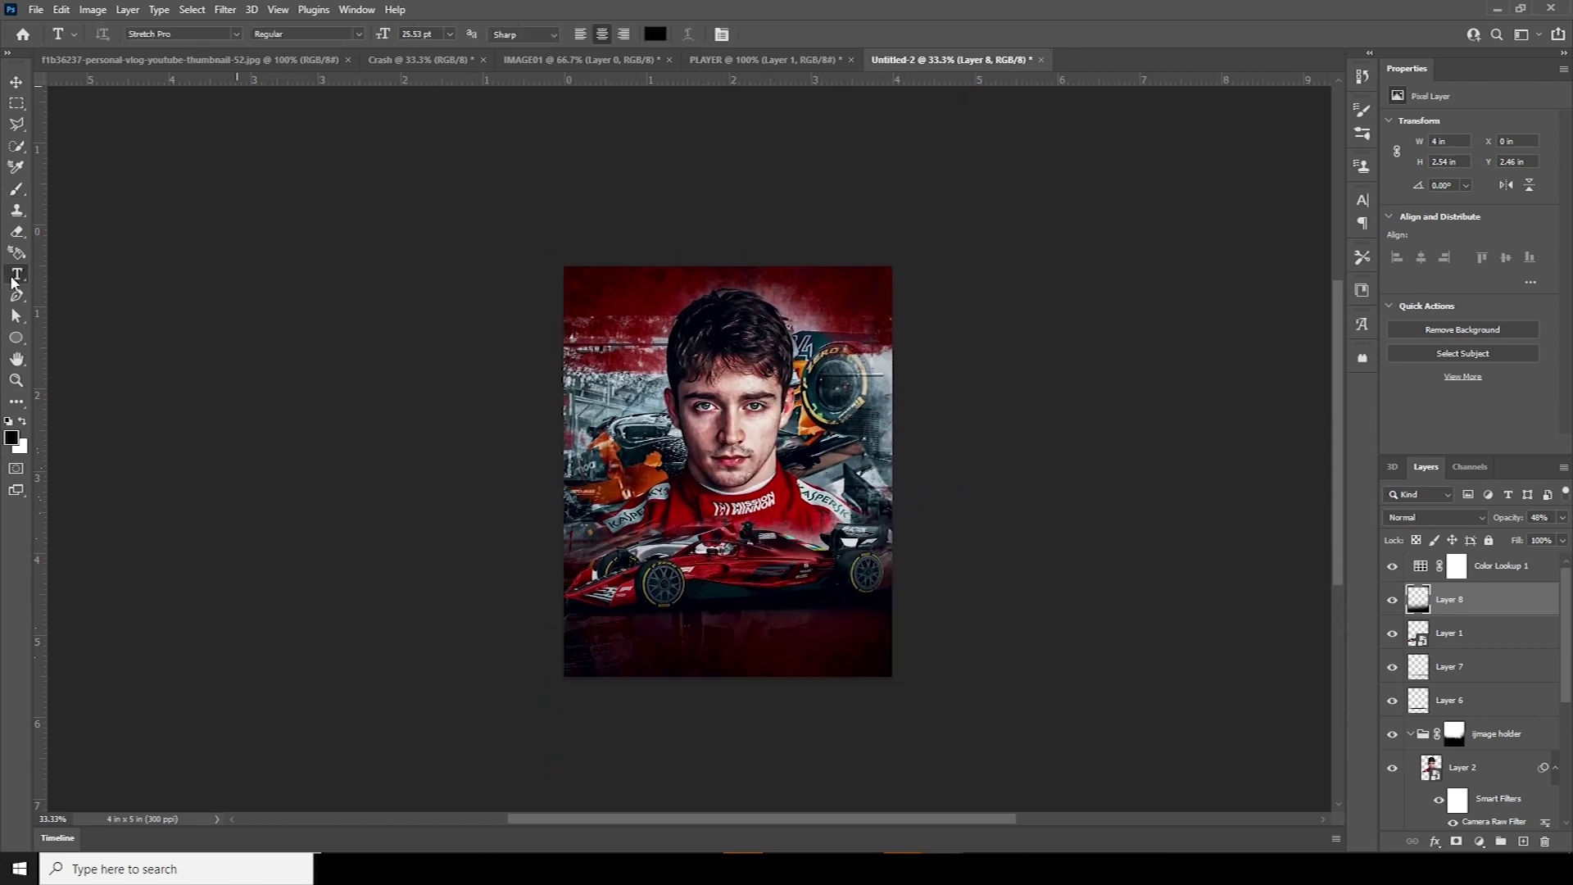
click(619, 649)
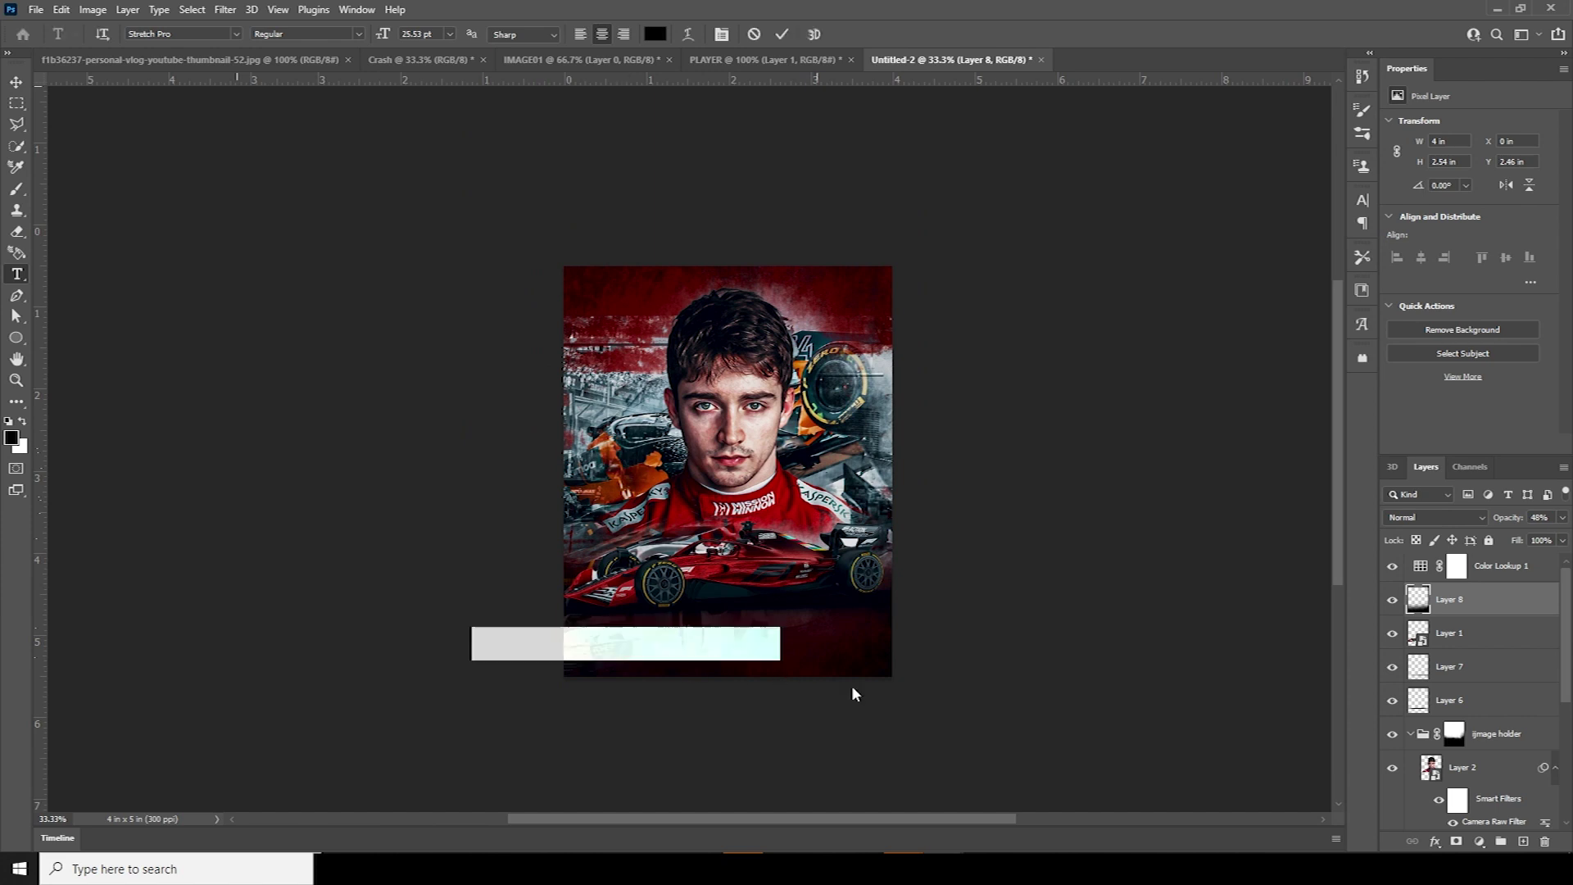
key(BackSpace)
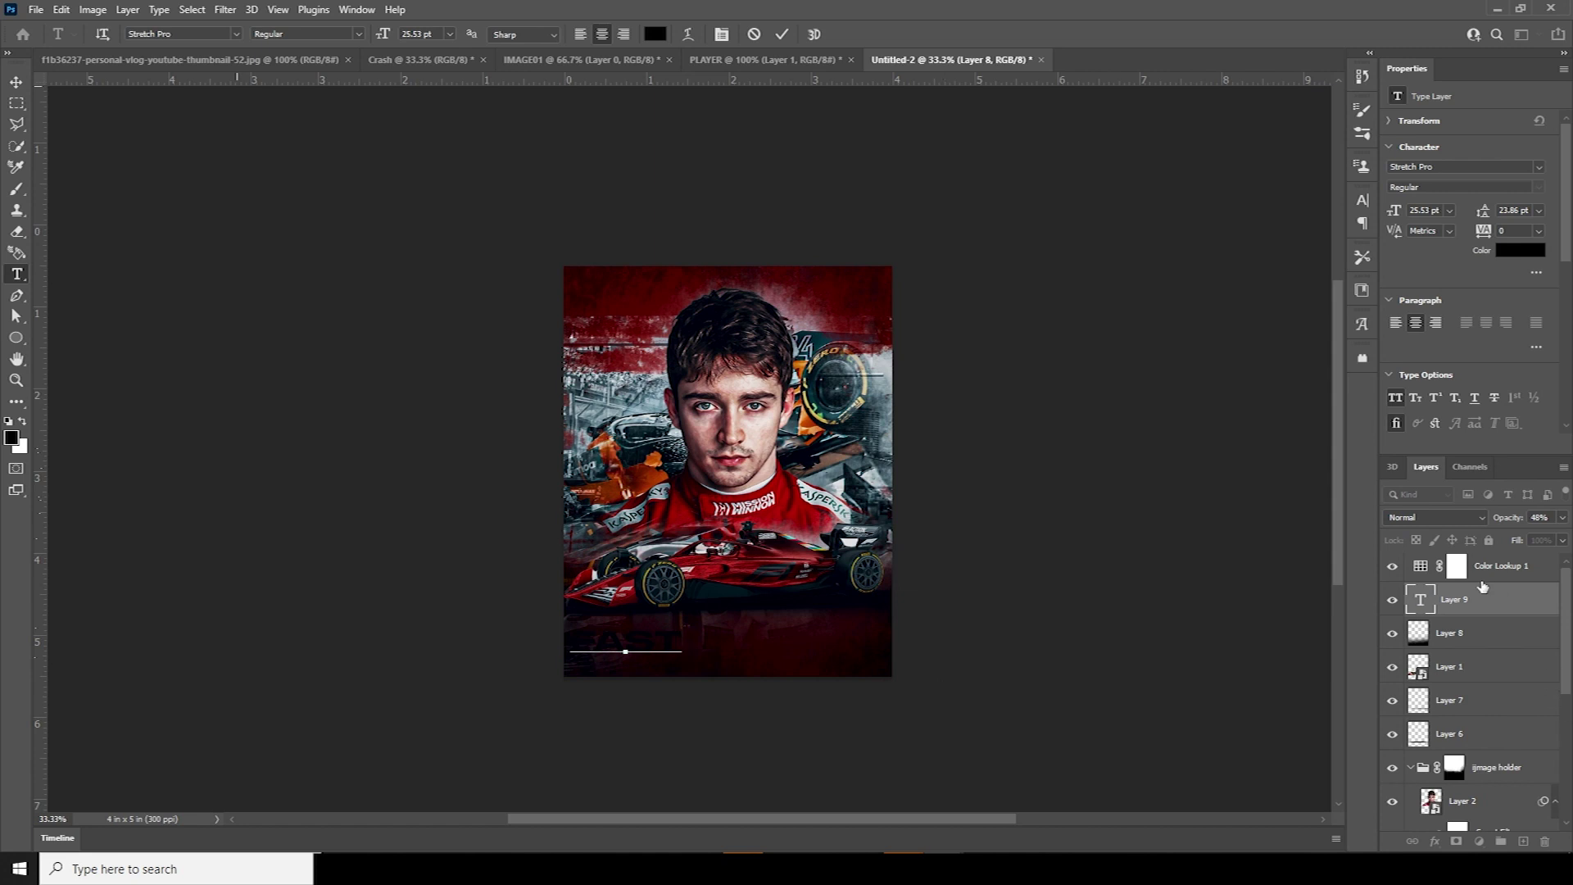
text(FAST)
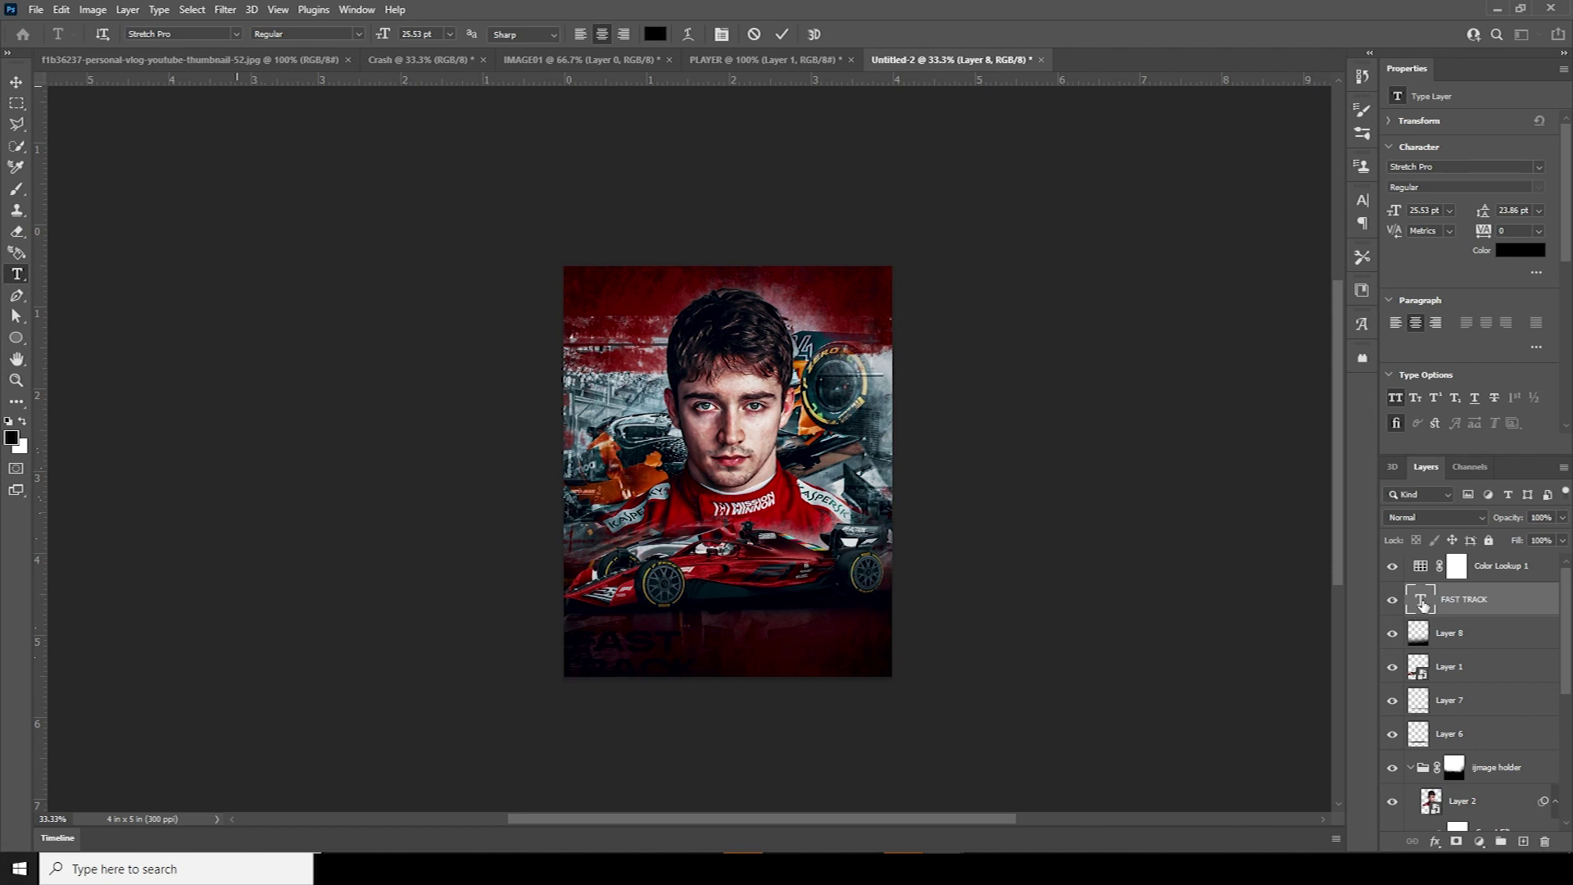
key(ctrl+a)
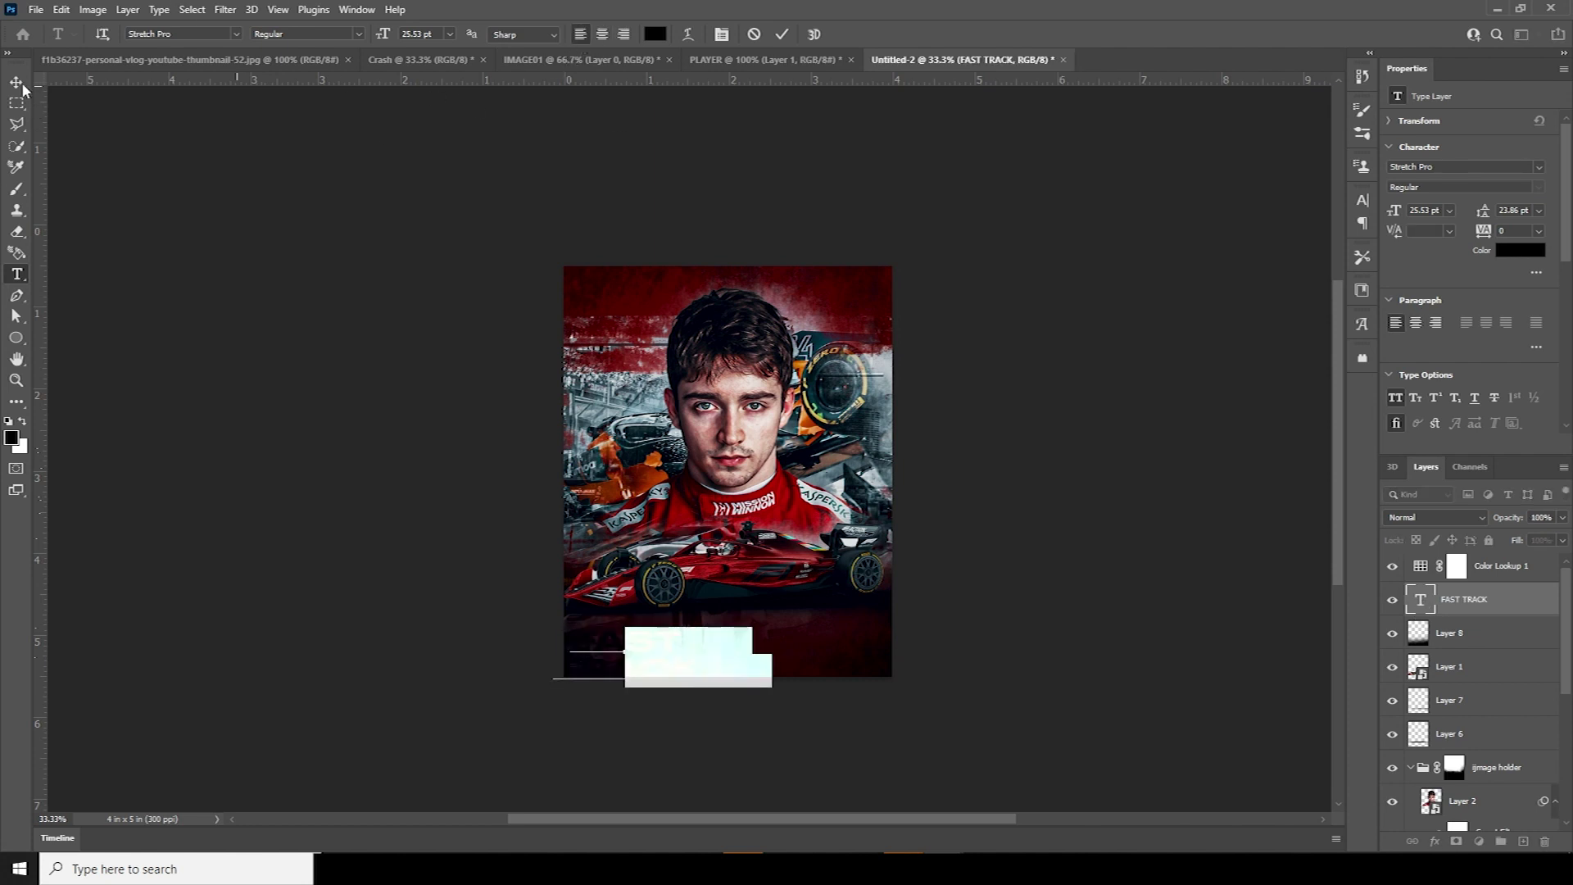
key(ctrl+Return)
Move the title up over the lower part of the car and place its layer above the Color Lookup adjustment
key(v)
drag(703, 667, 713, 594)
drag(1422, 599, 1423, 557)
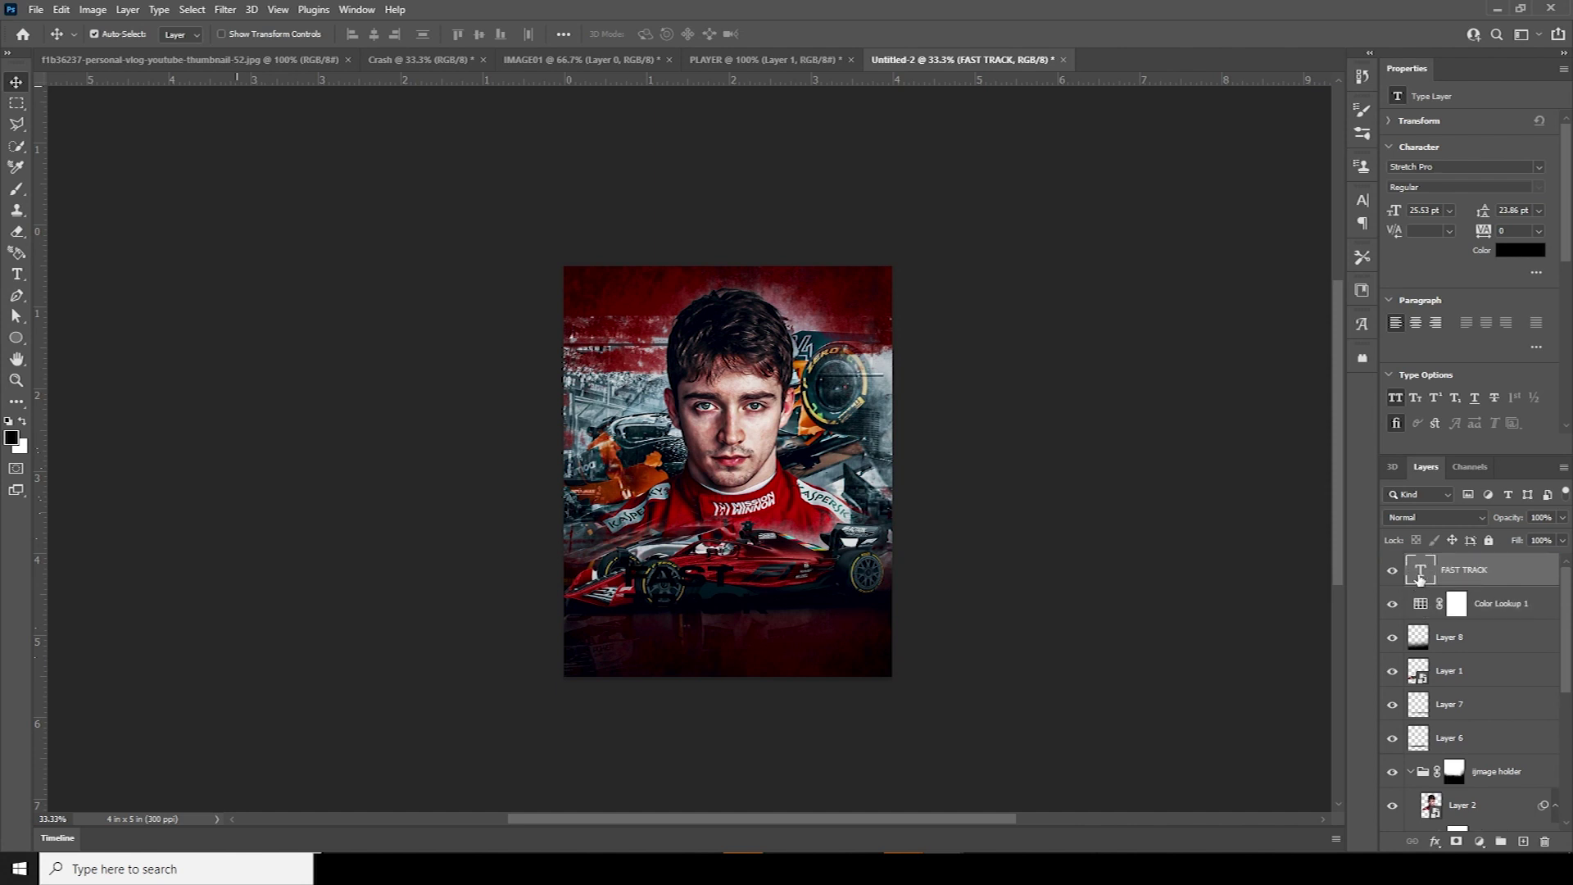
Change the FAST TRACK title's text color to white (ffffff)
double_click(1419, 571)
click(1519, 250)
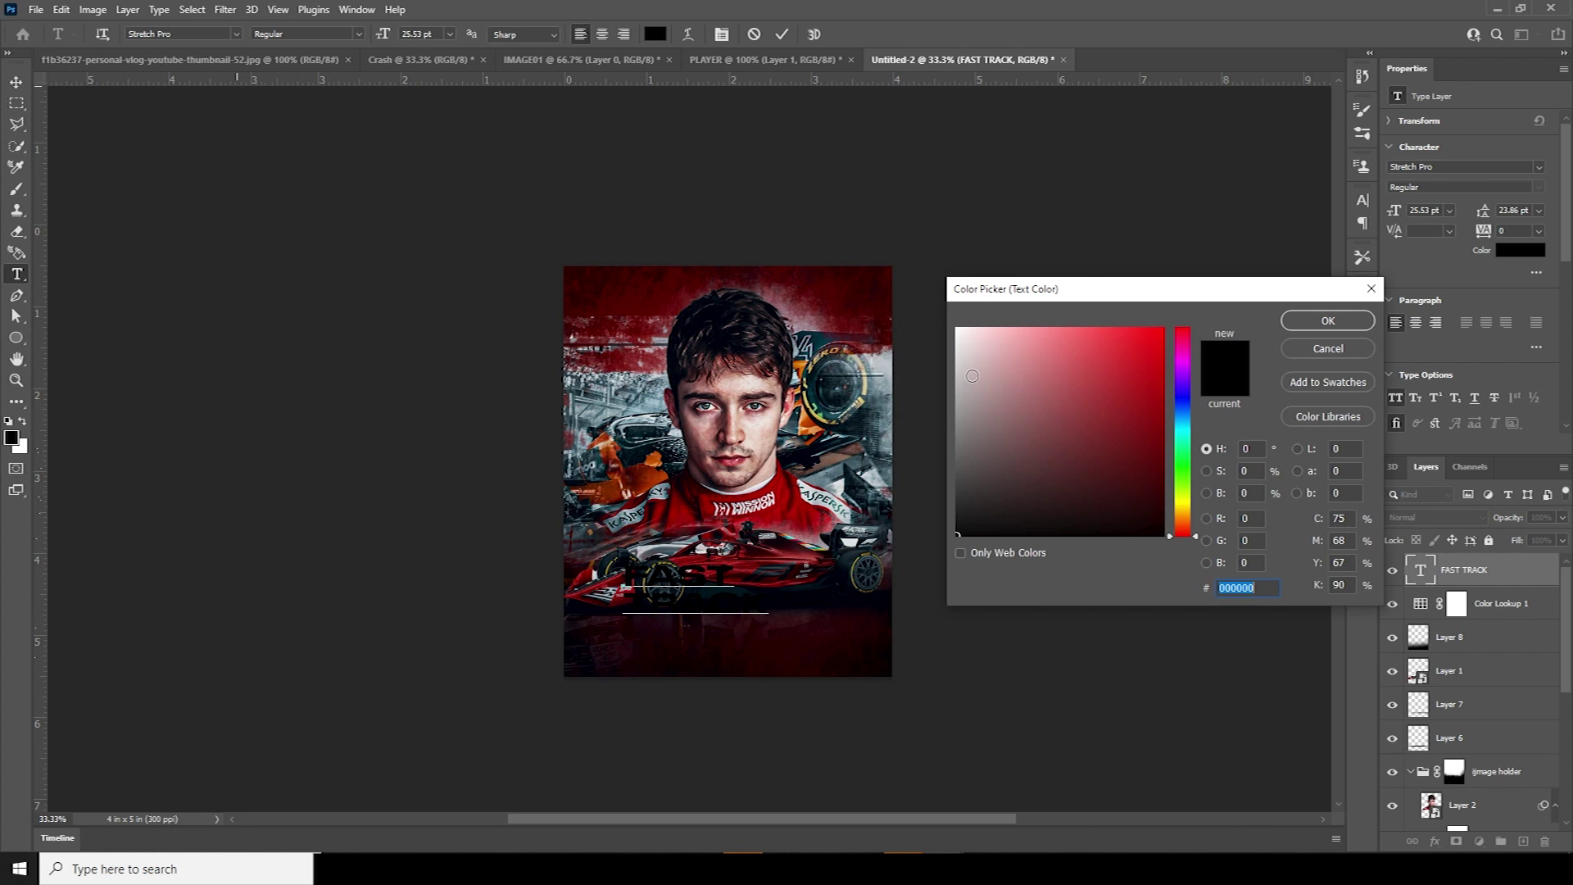
text(ffffff)
click(1328, 320)
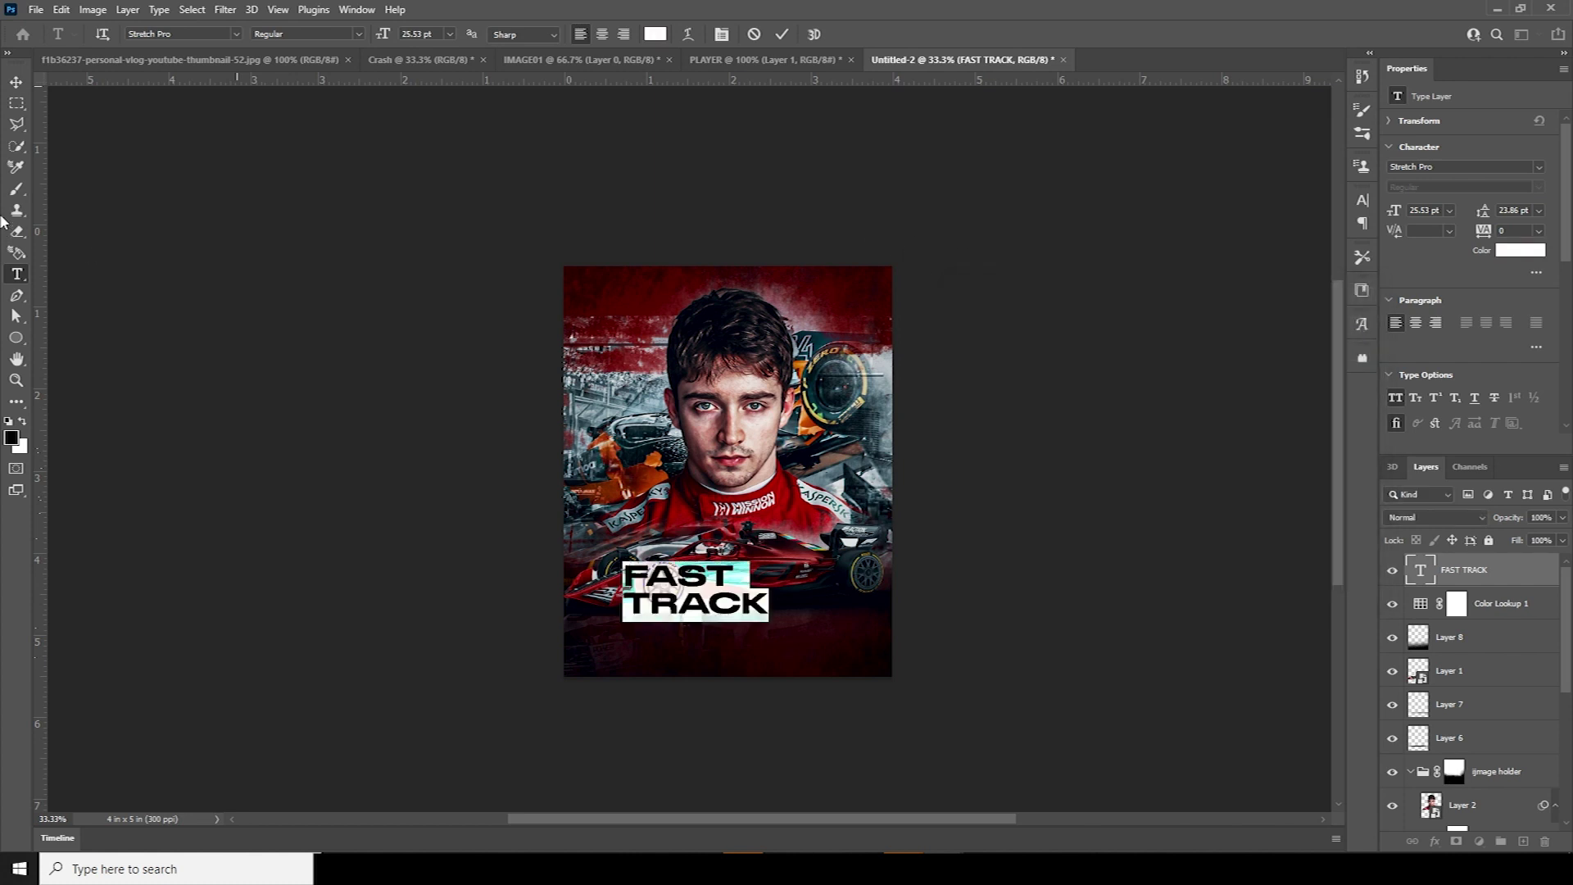
Scale the FAST TRACK title down to about 12.43 pt and place it in the poster's lower-left corner
click(16, 85)
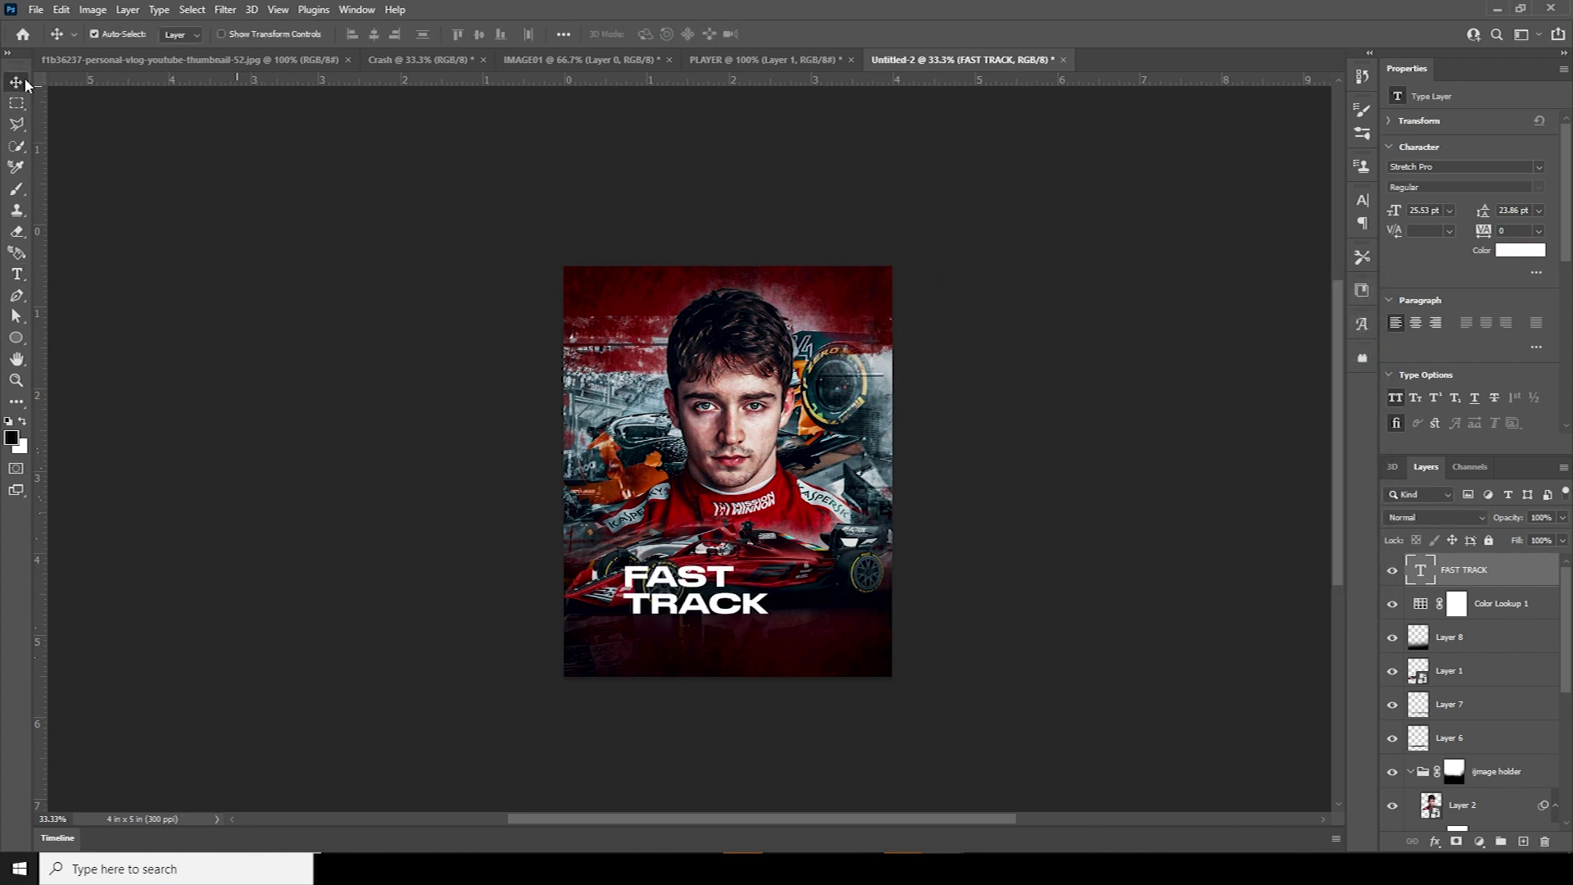
click(1459, 168)
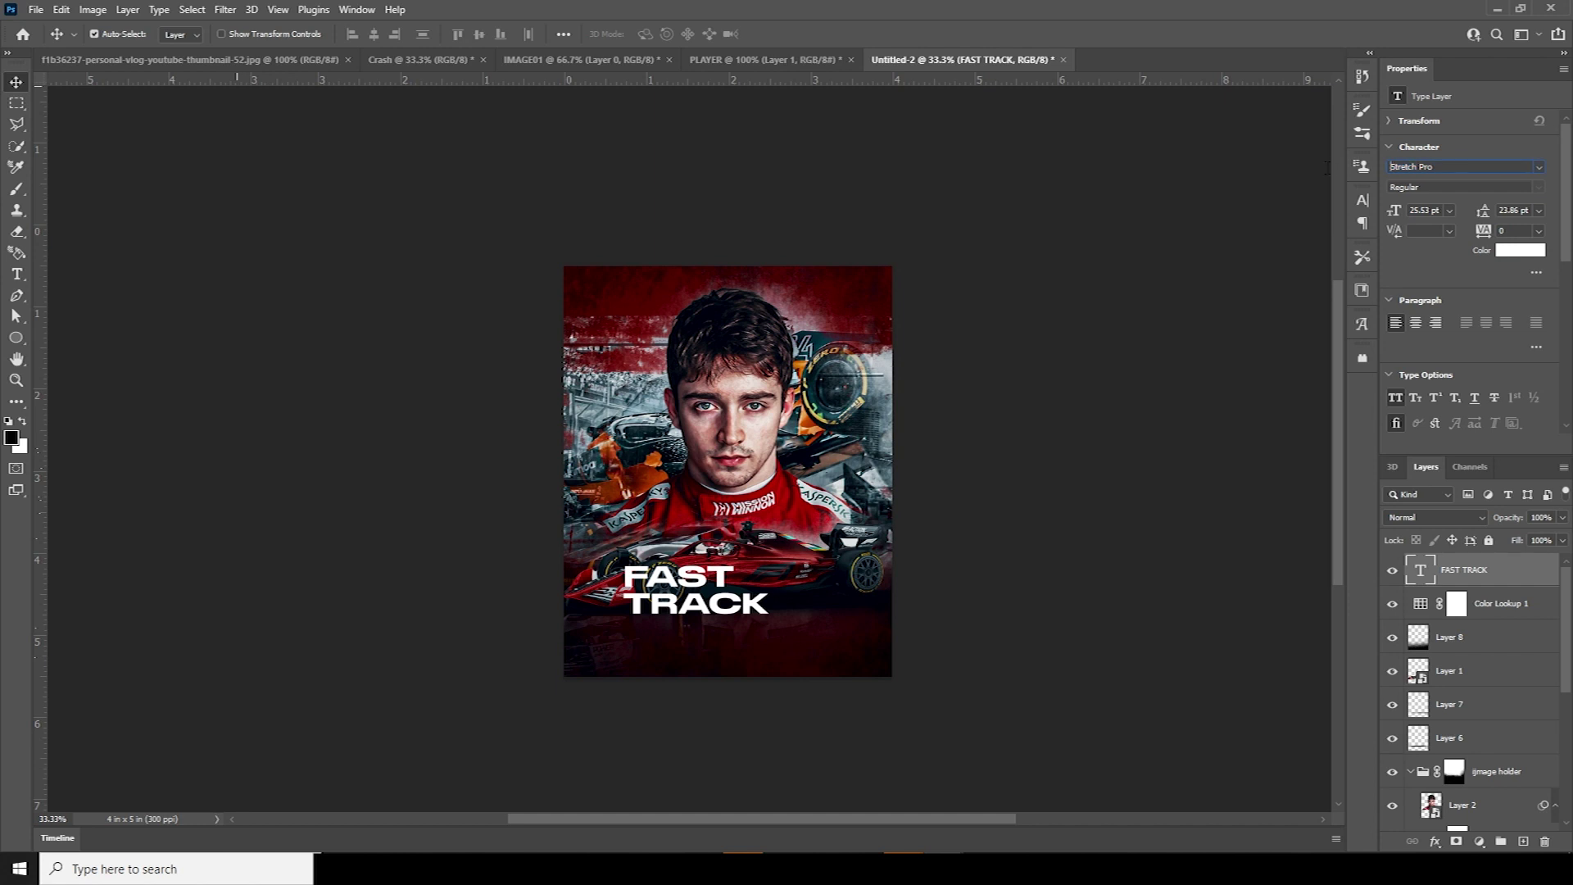
click(1435, 167)
key(ctrl)
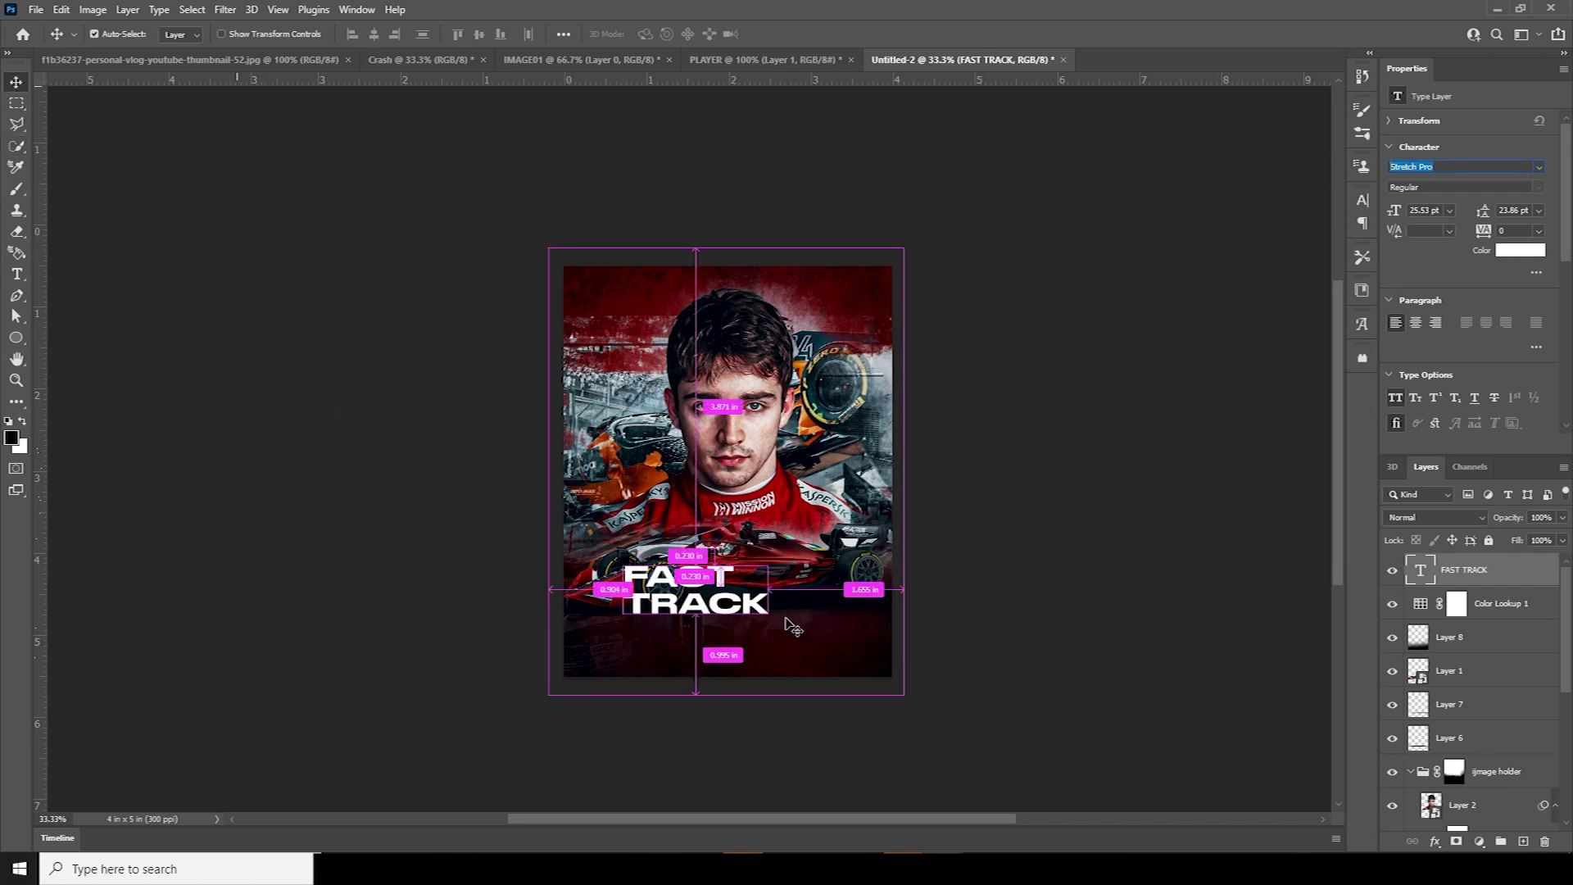
scroll(725, 614, up, 2)
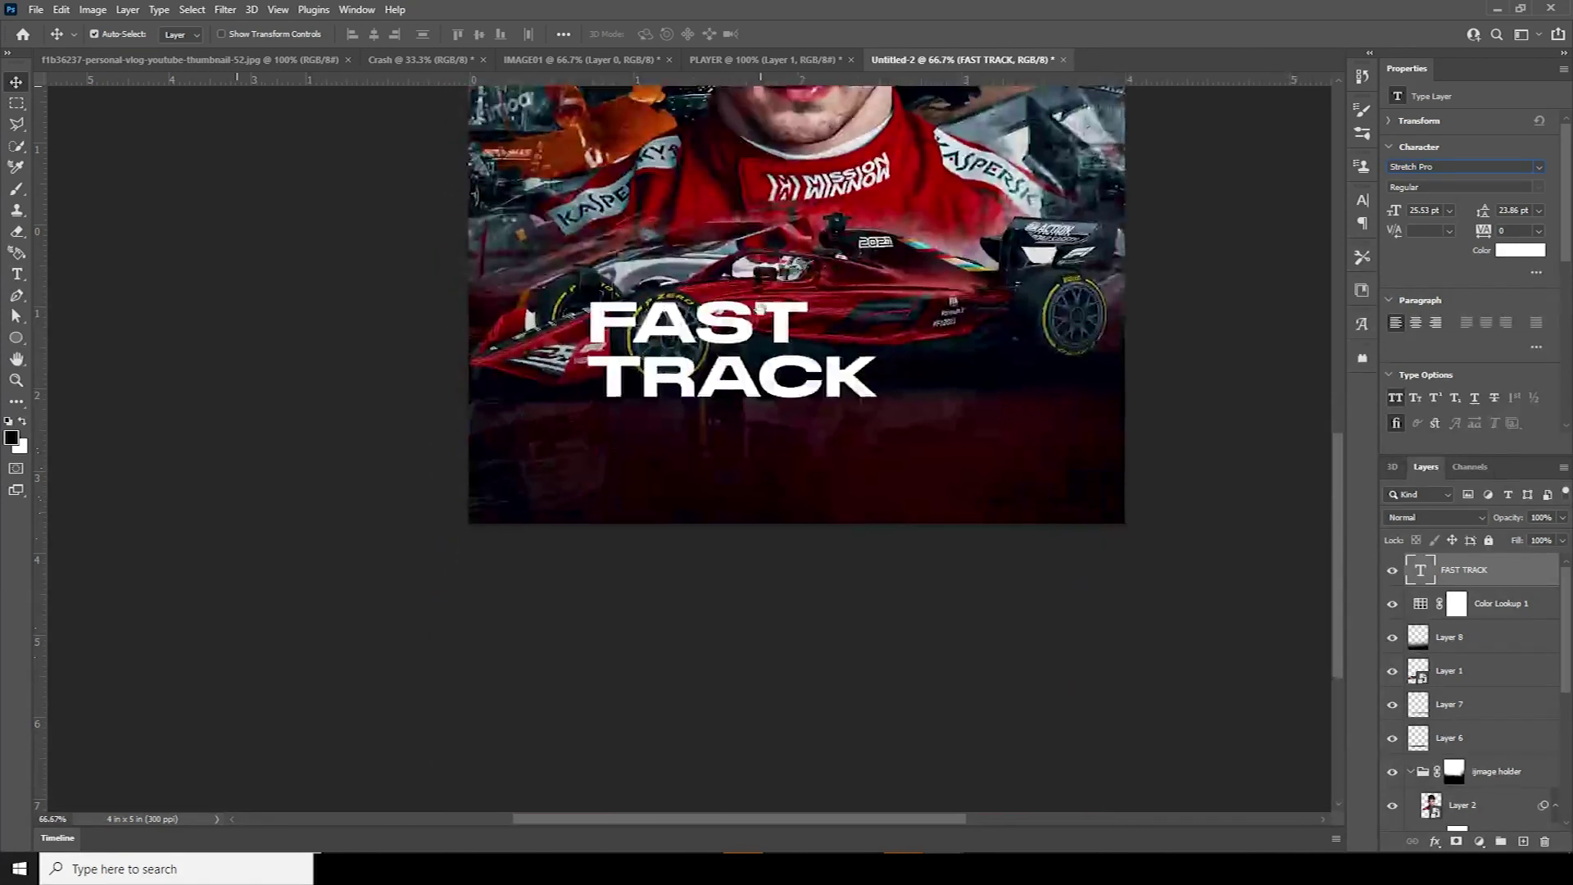
drag(774, 442, 685, 551)
key(ctrl+t)
drag(833, 527, 713, 555)
key(Return)
drag(631, 516, 494, 490)
Tighten the title's leading to 8 pt and respell its second line as TRRACK
double_click(1422, 571)
drag(1485, 210, 1460, 211)
key(Escape)
Duplicate the title to the poster's upper-right corner and reword the copy as a right-aligned two-line "GRUNGE POOSTER"
key(v)
scroll(627, 684, up, 2)
drag(574, 622, 852, 316)
text(t)
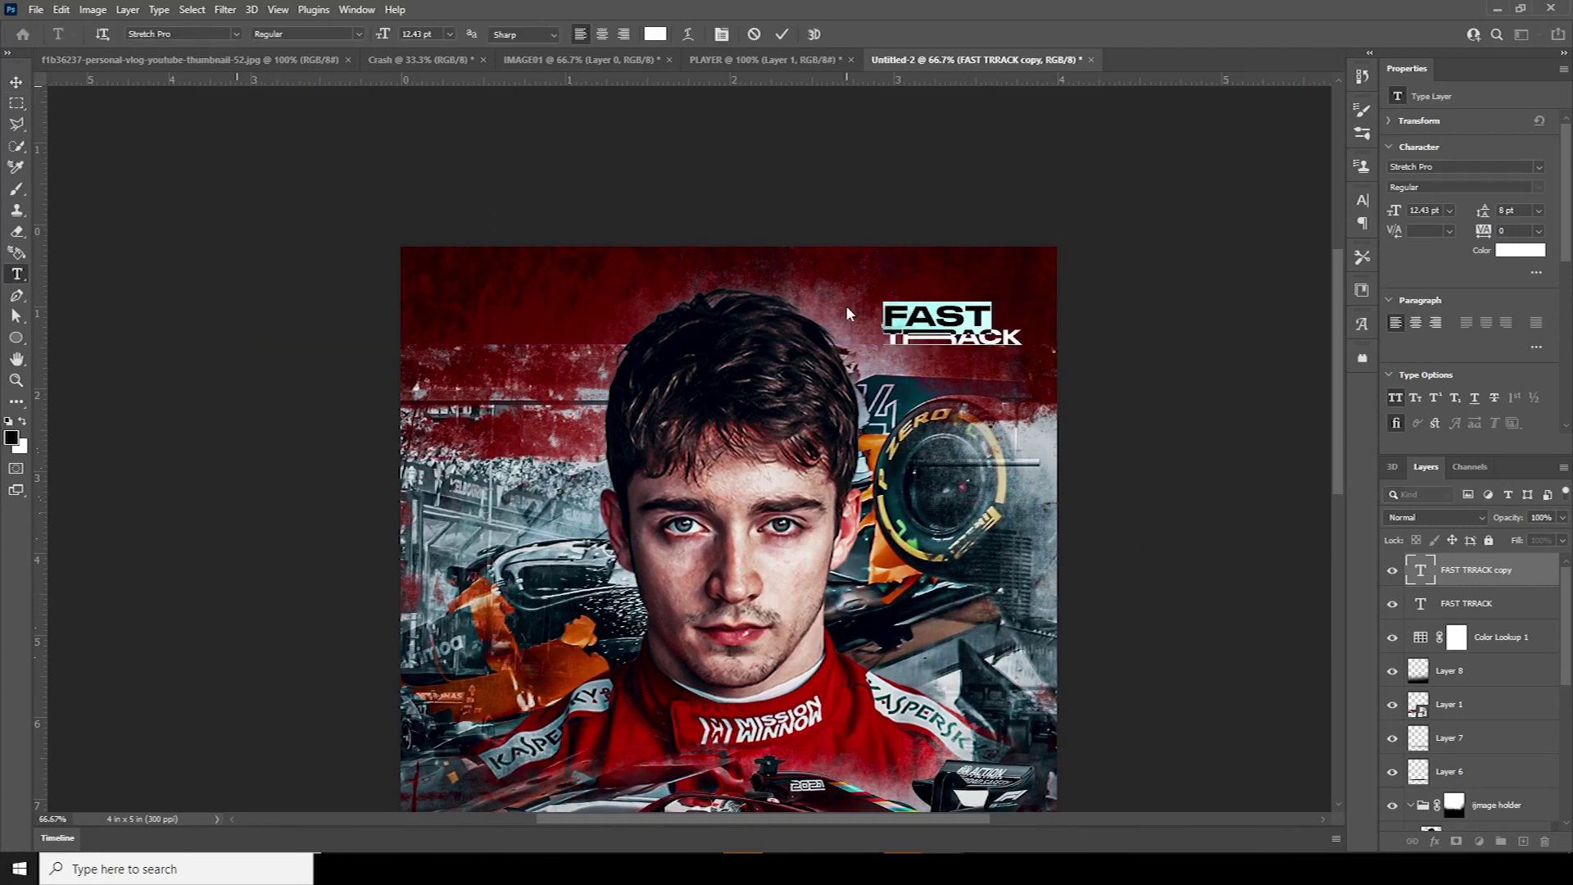
text(FORMUL)
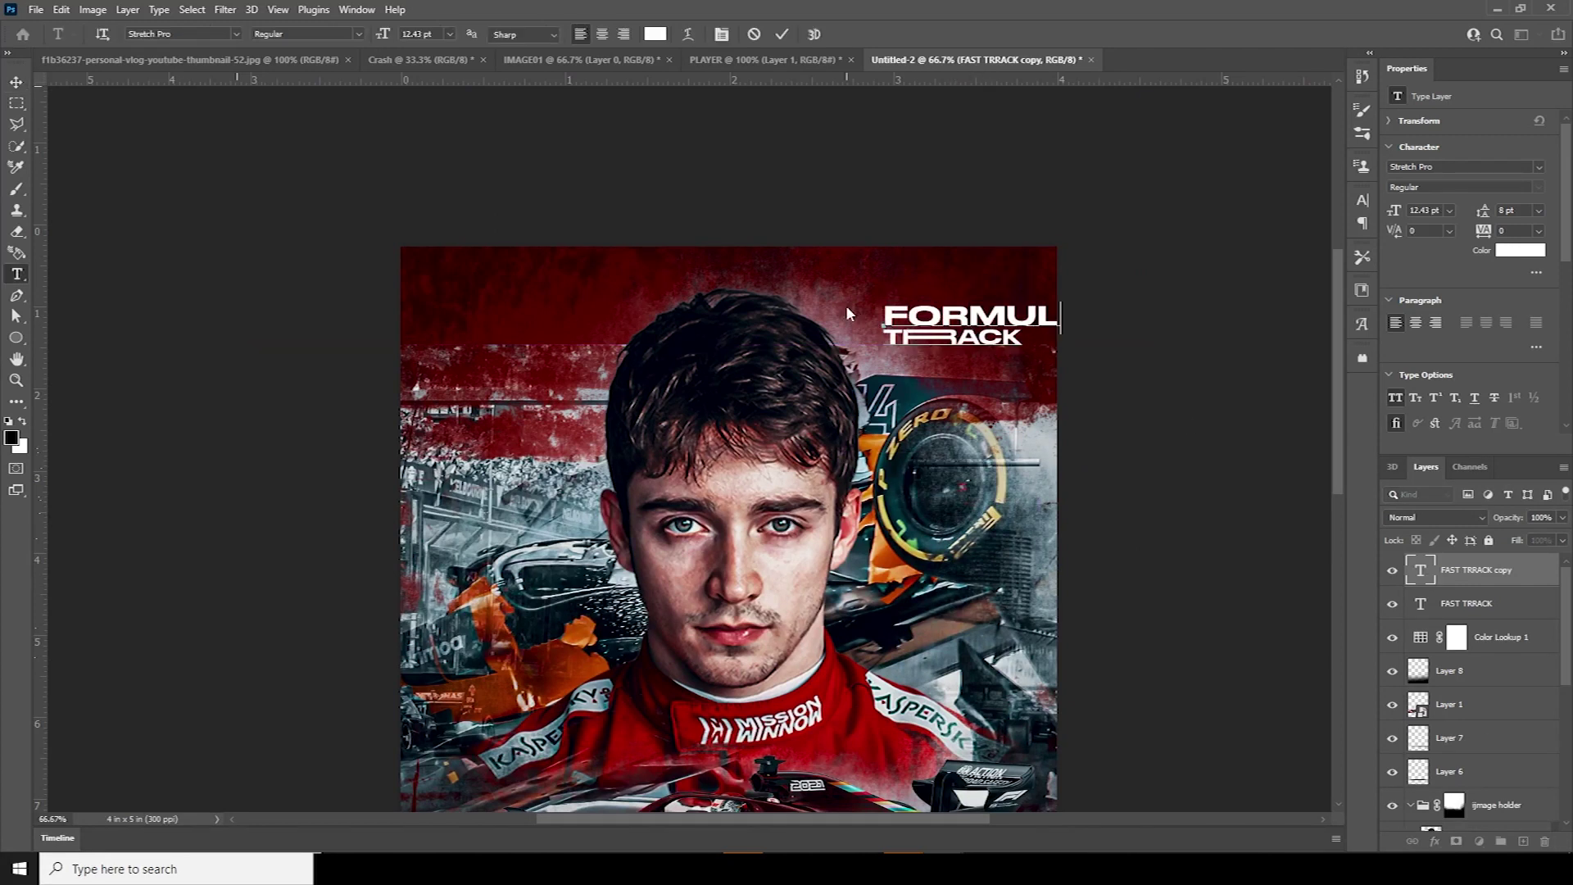
key(shift+Home)
text(SPORTS)
drag(944, 338, 775, 364)
text(POOSTER)
key(ctrl+a)
mouse_move(893, 326)
mouse_down()
mouse_move(719, 326)
mouse_move(871, 326)
mouse_up()
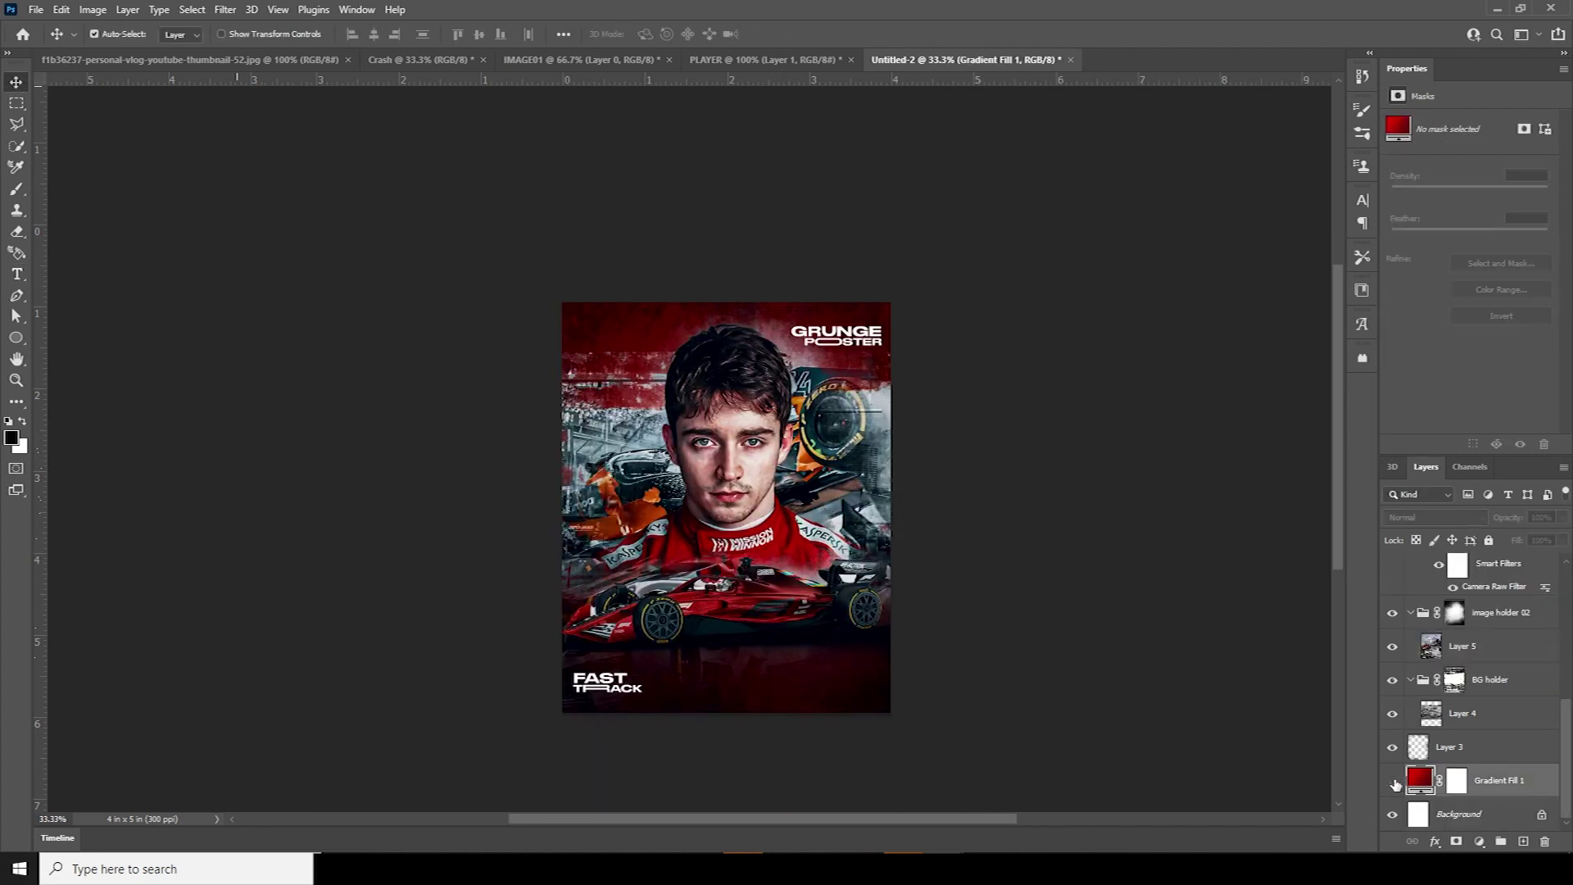
Hide the red Gradient Fill 1 layer so the poster has a white background
click(1394, 781)
click(1394, 782)
click(1393, 782)
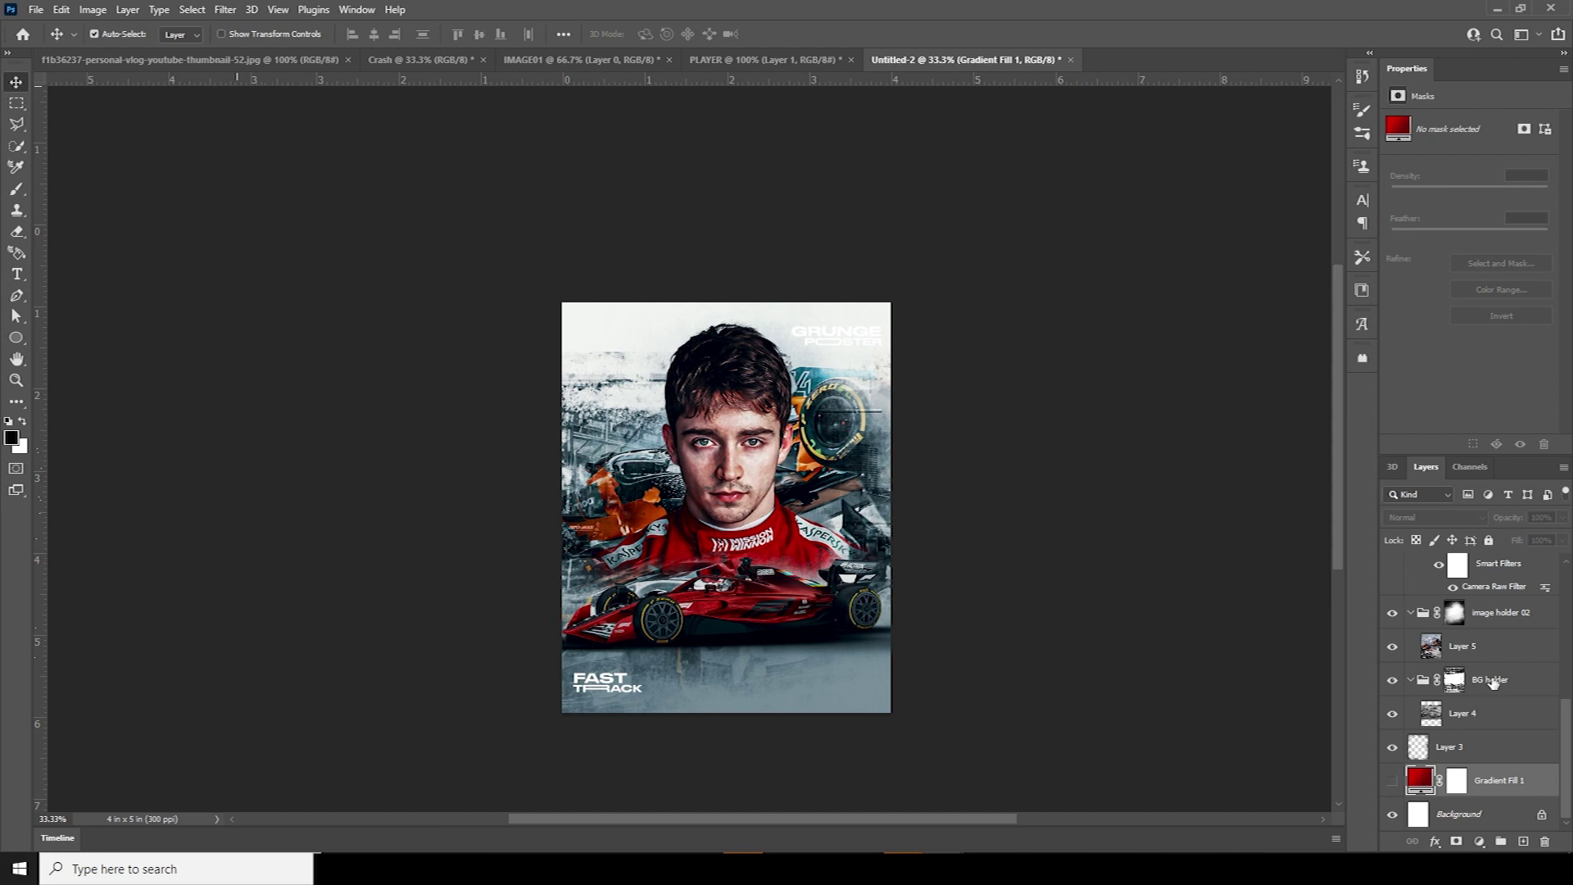
Change the GRUNGE POOSTER title's text color to muted blue-grey (565675)
drag(1567, 747, 1569, 597)
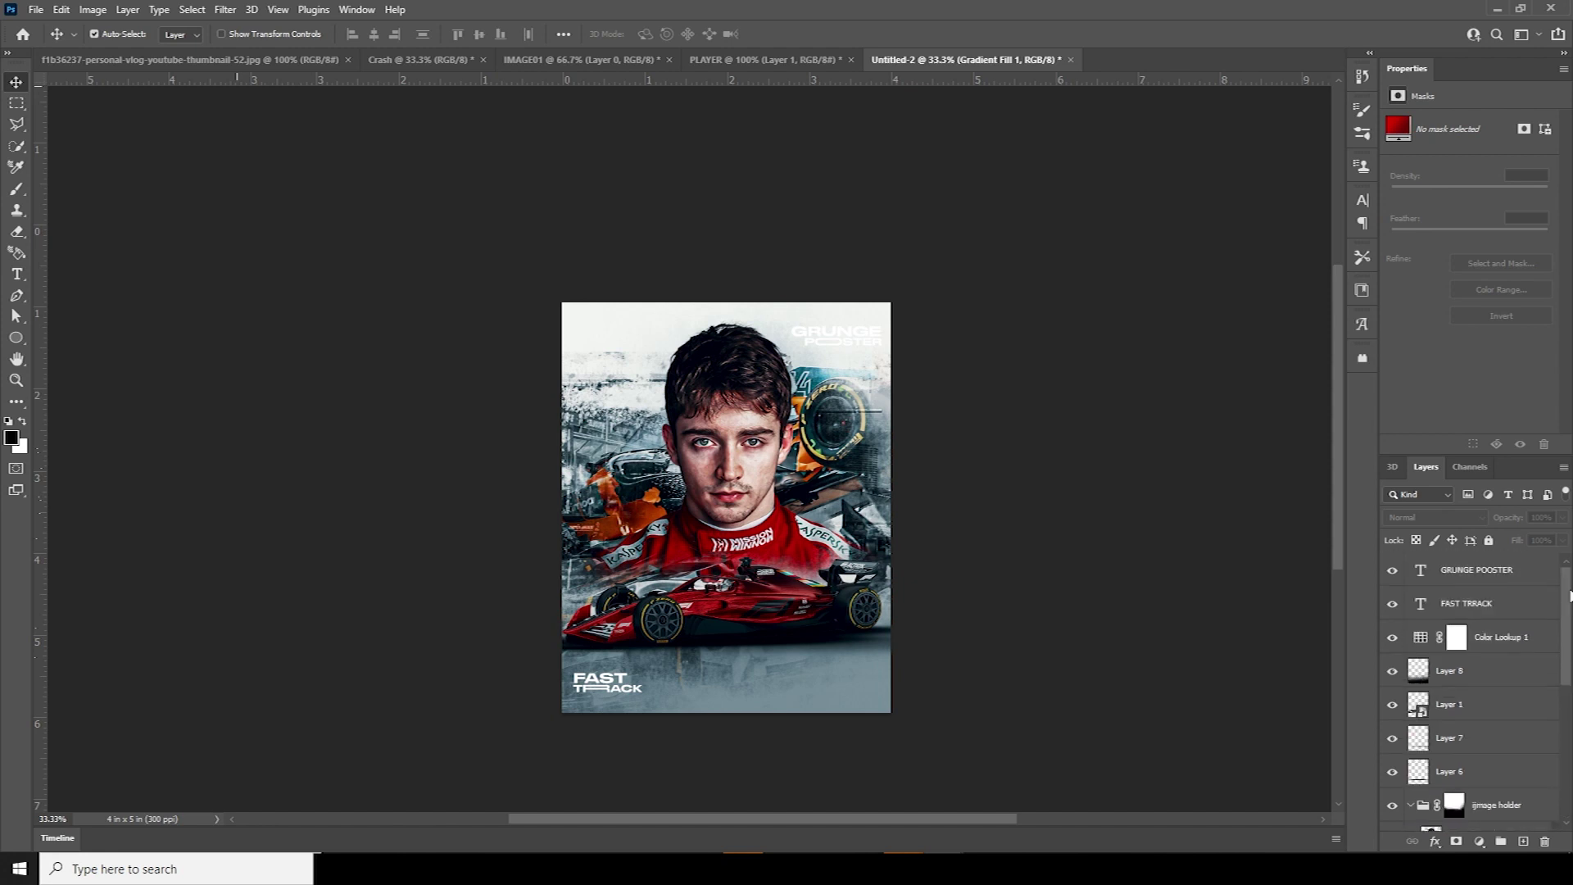
double_click(1422, 572)
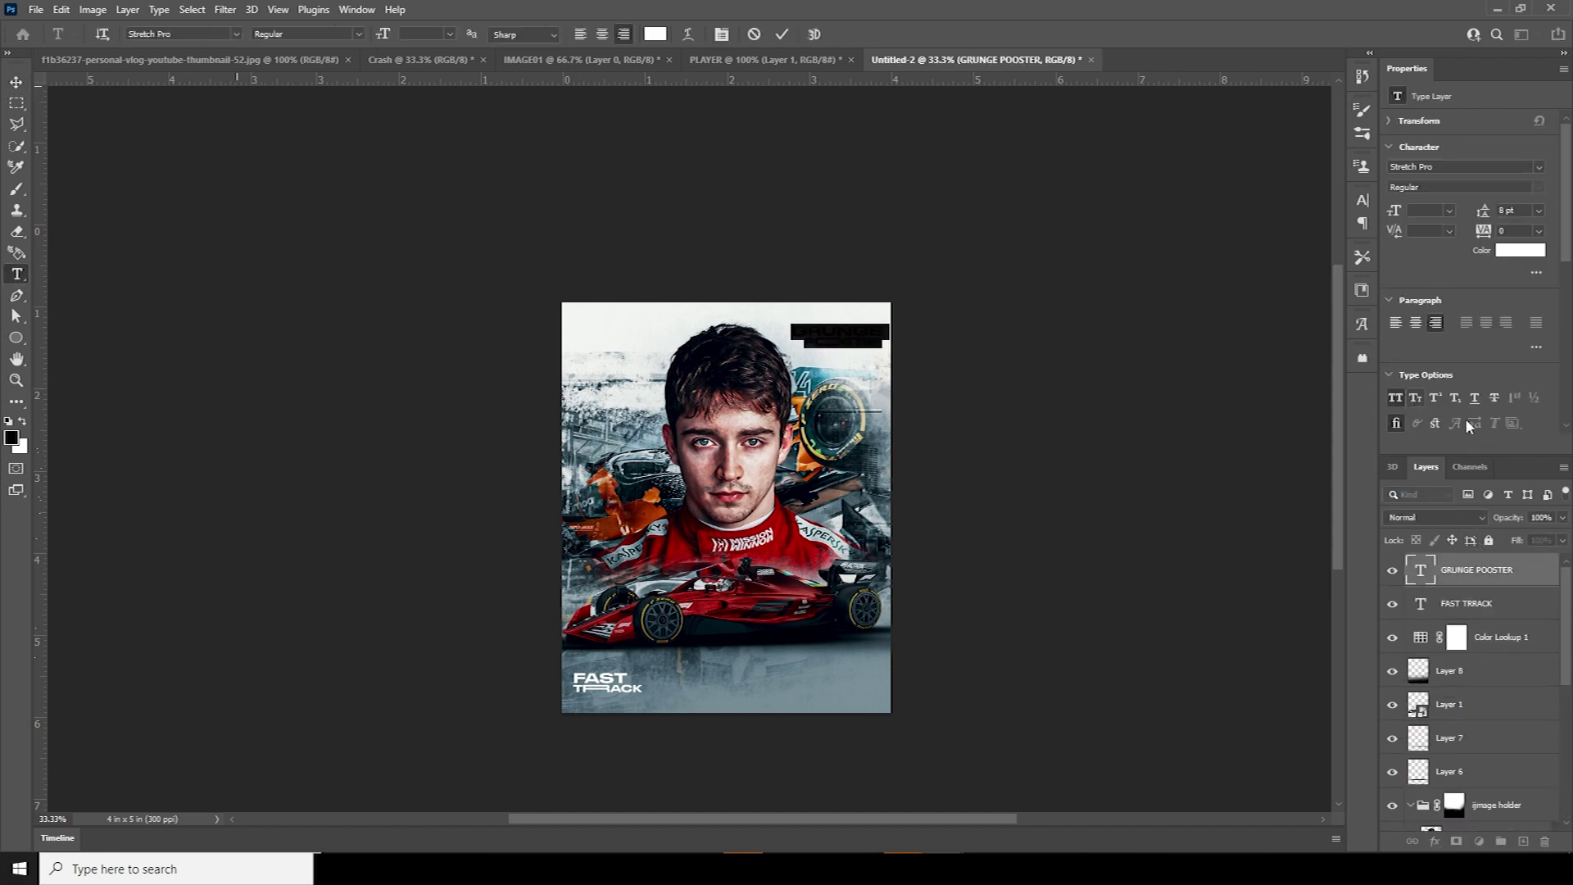
click(1512, 253)
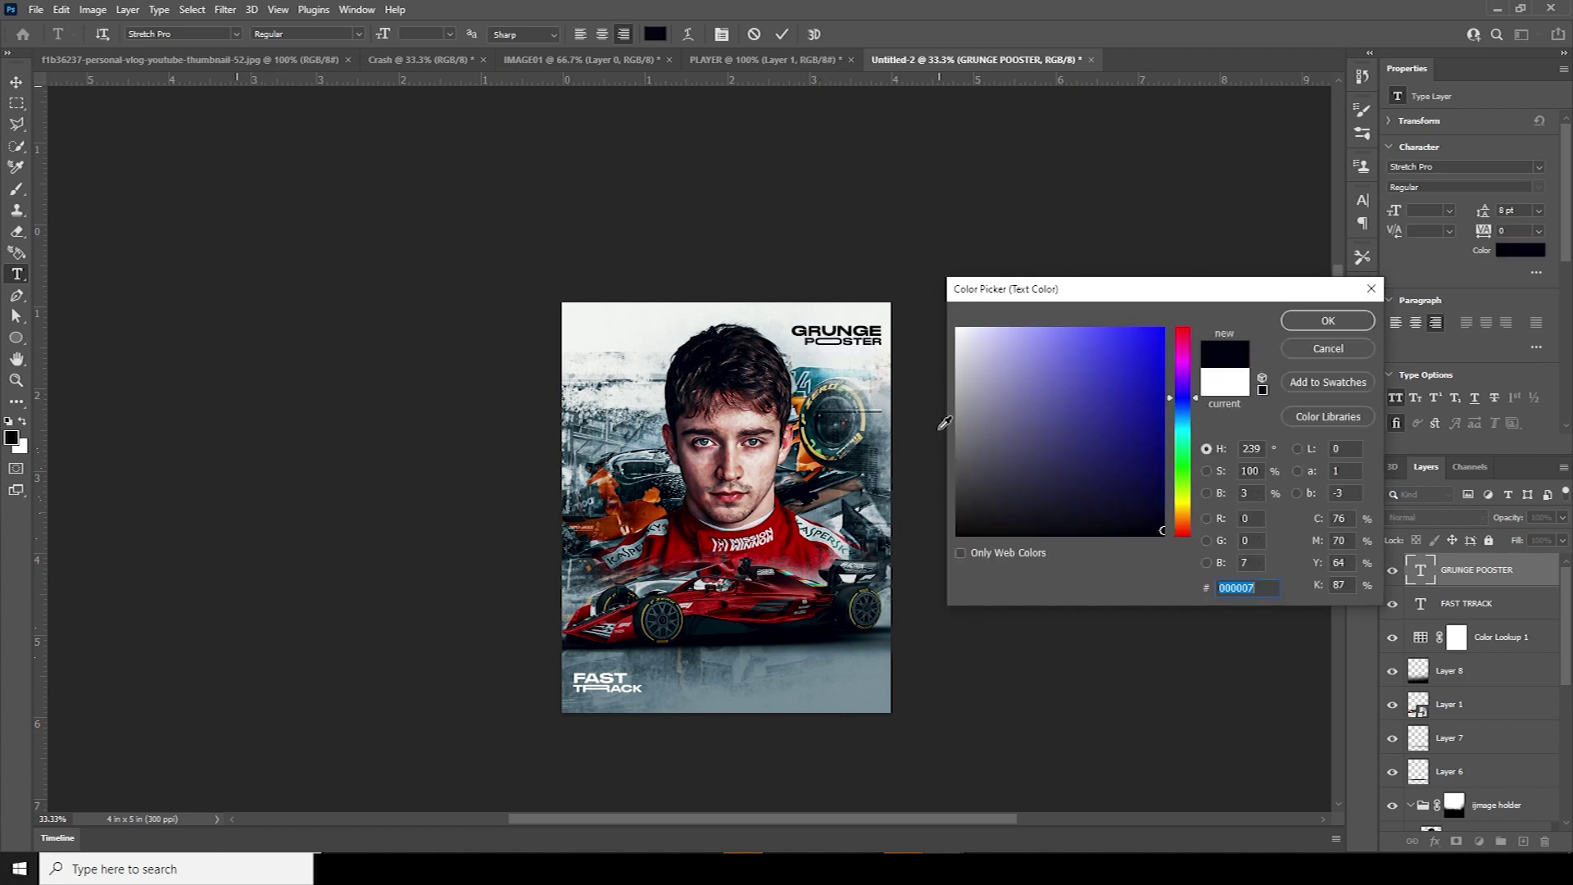
drag(984, 452, 1012, 441)
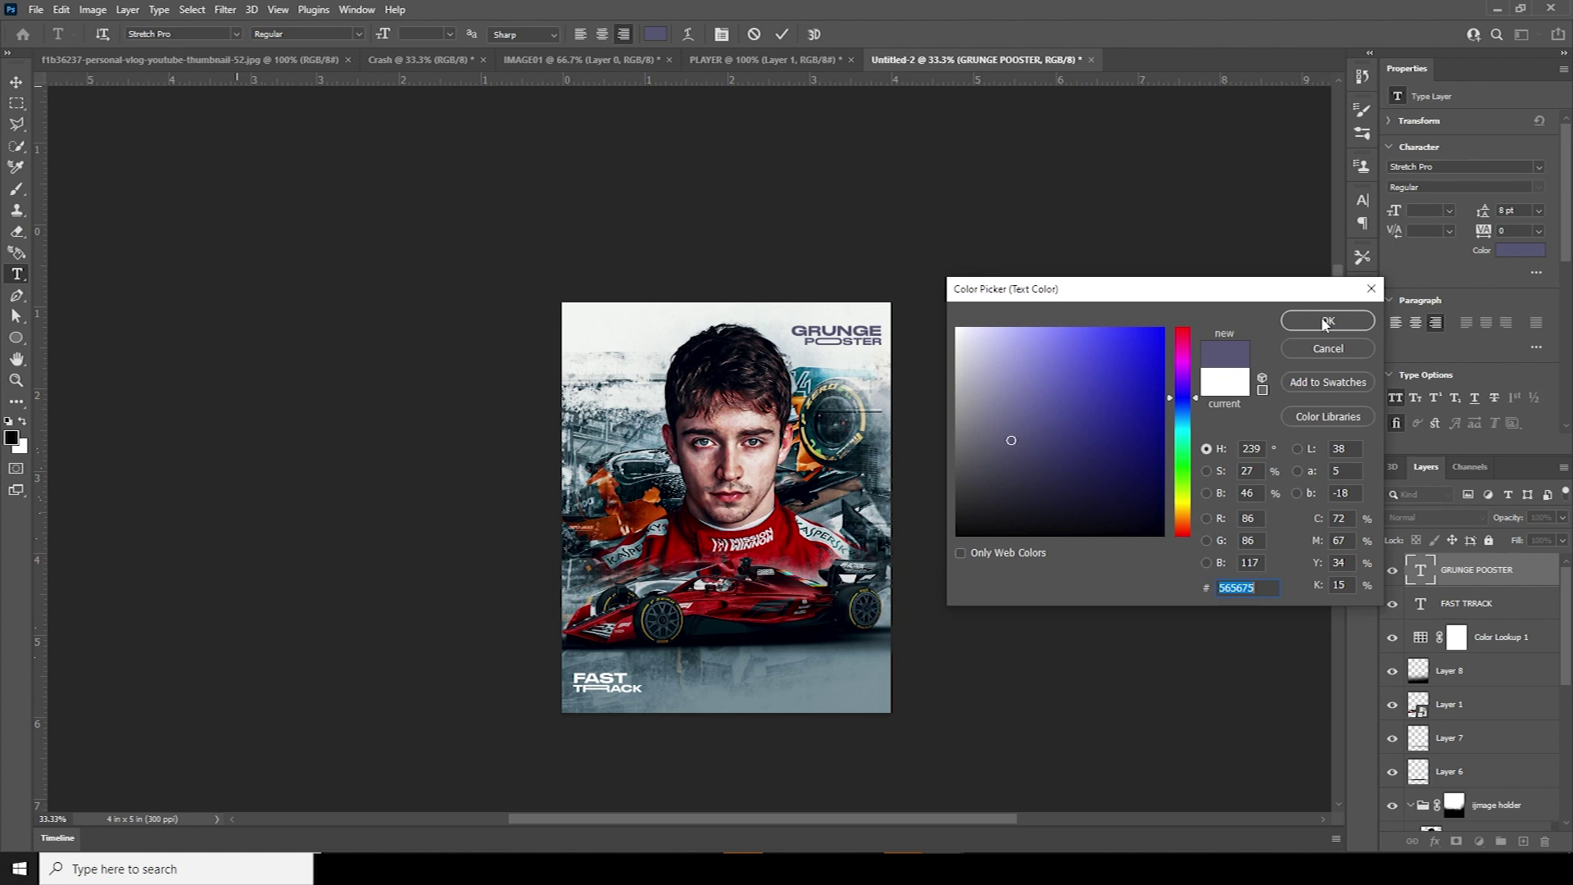
click(1325, 322)
click(15, 84)
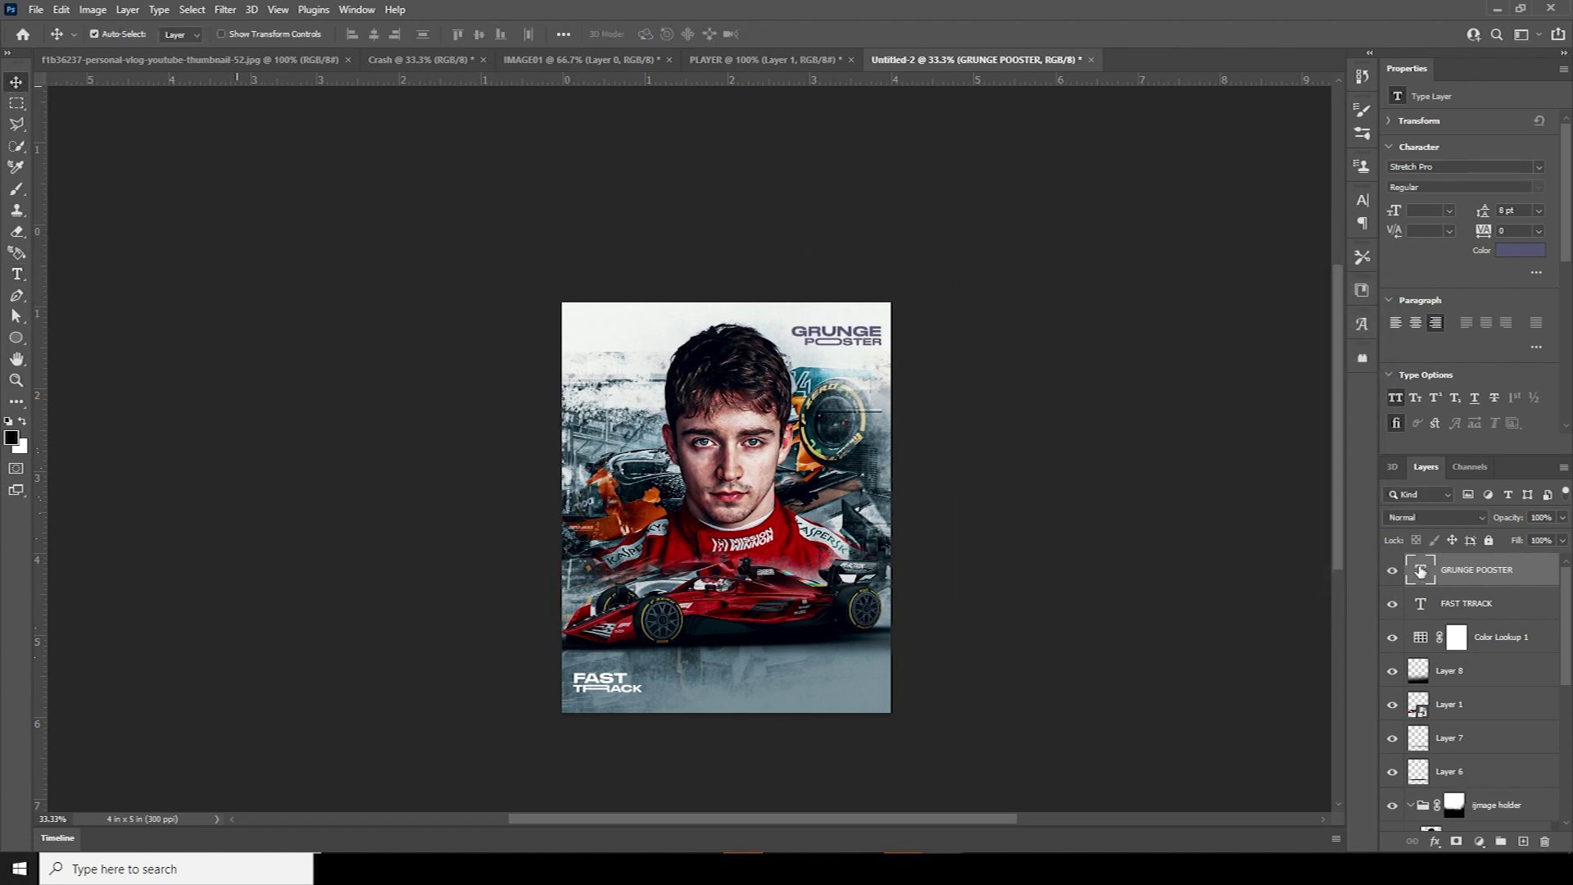
Stamp all visible layers, duplicate the result and apply Neural Filters Skin Smoothing at Blur 50 and Smoothness over +40, output to a new layer
key(ctrl+shift+alt+e)
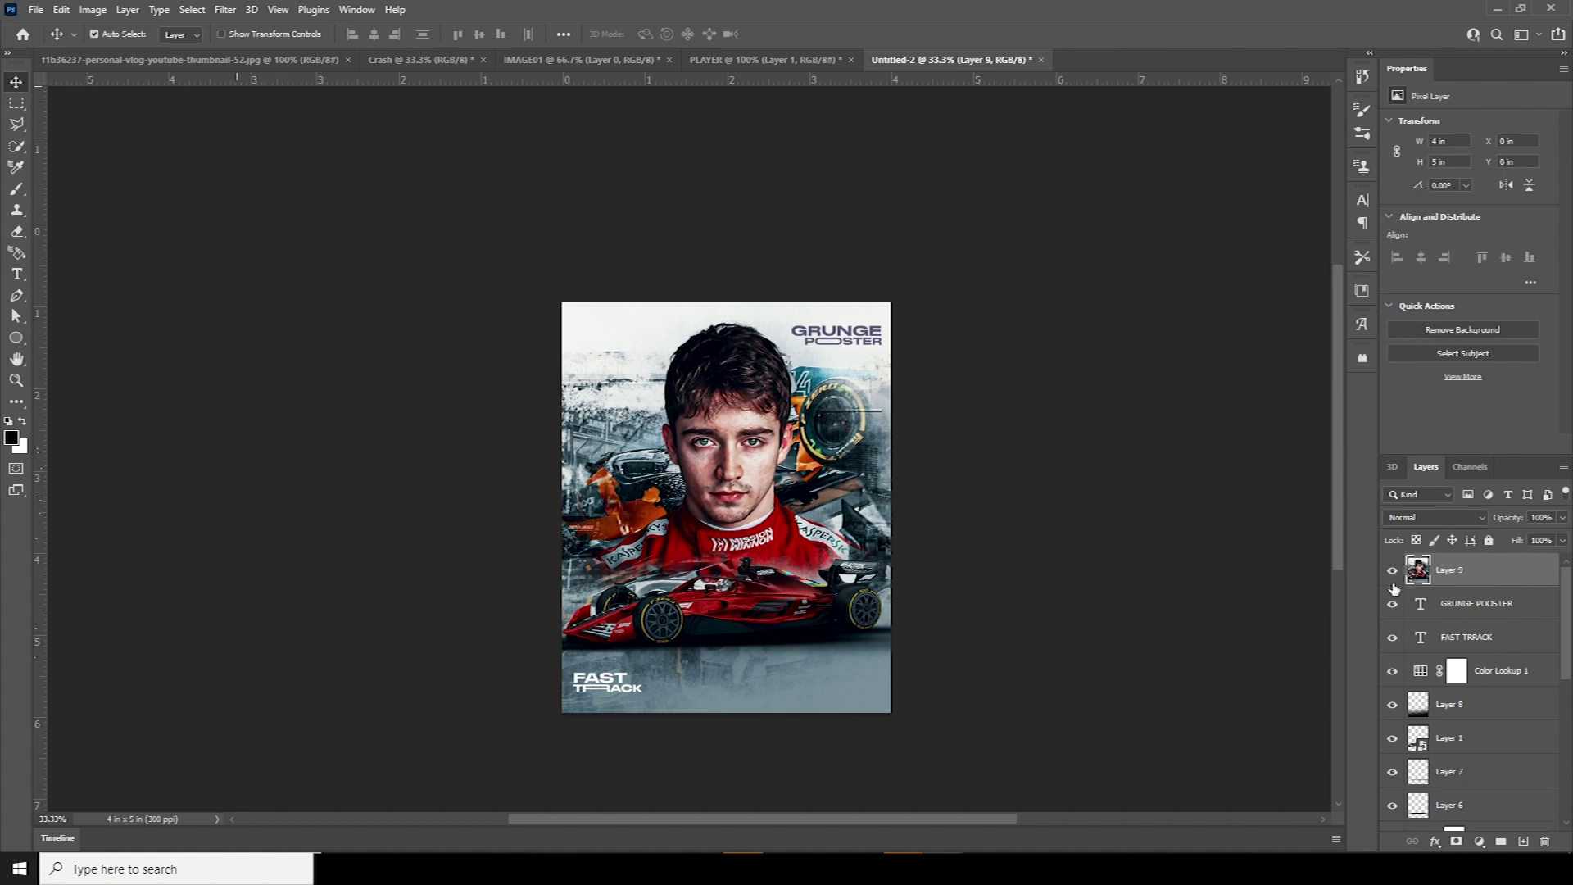
key(ctrl+j)
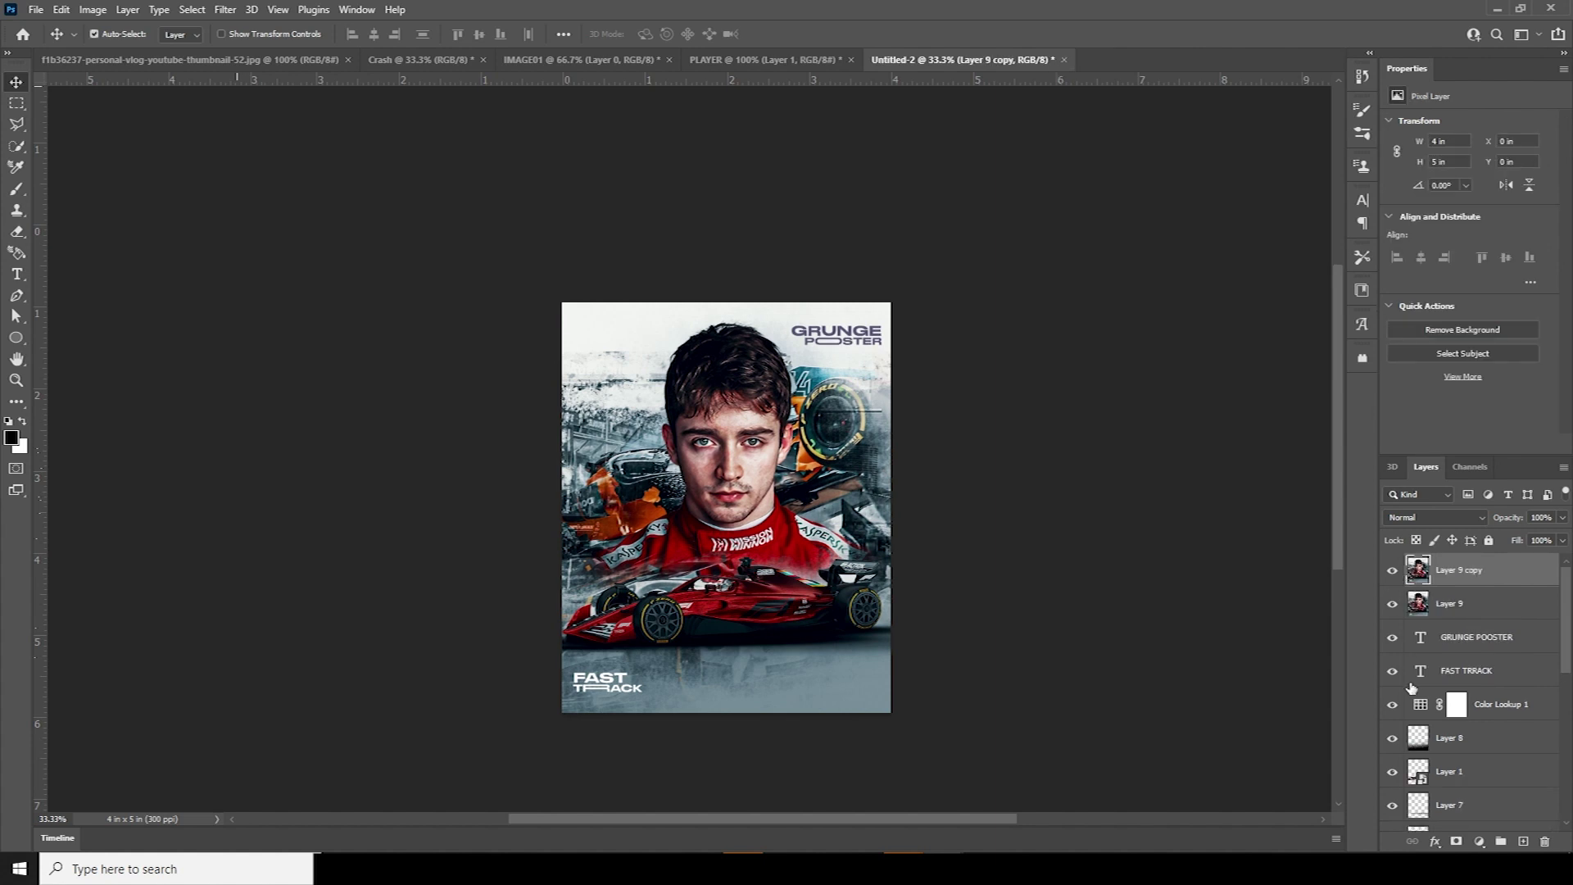
click(225, 10)
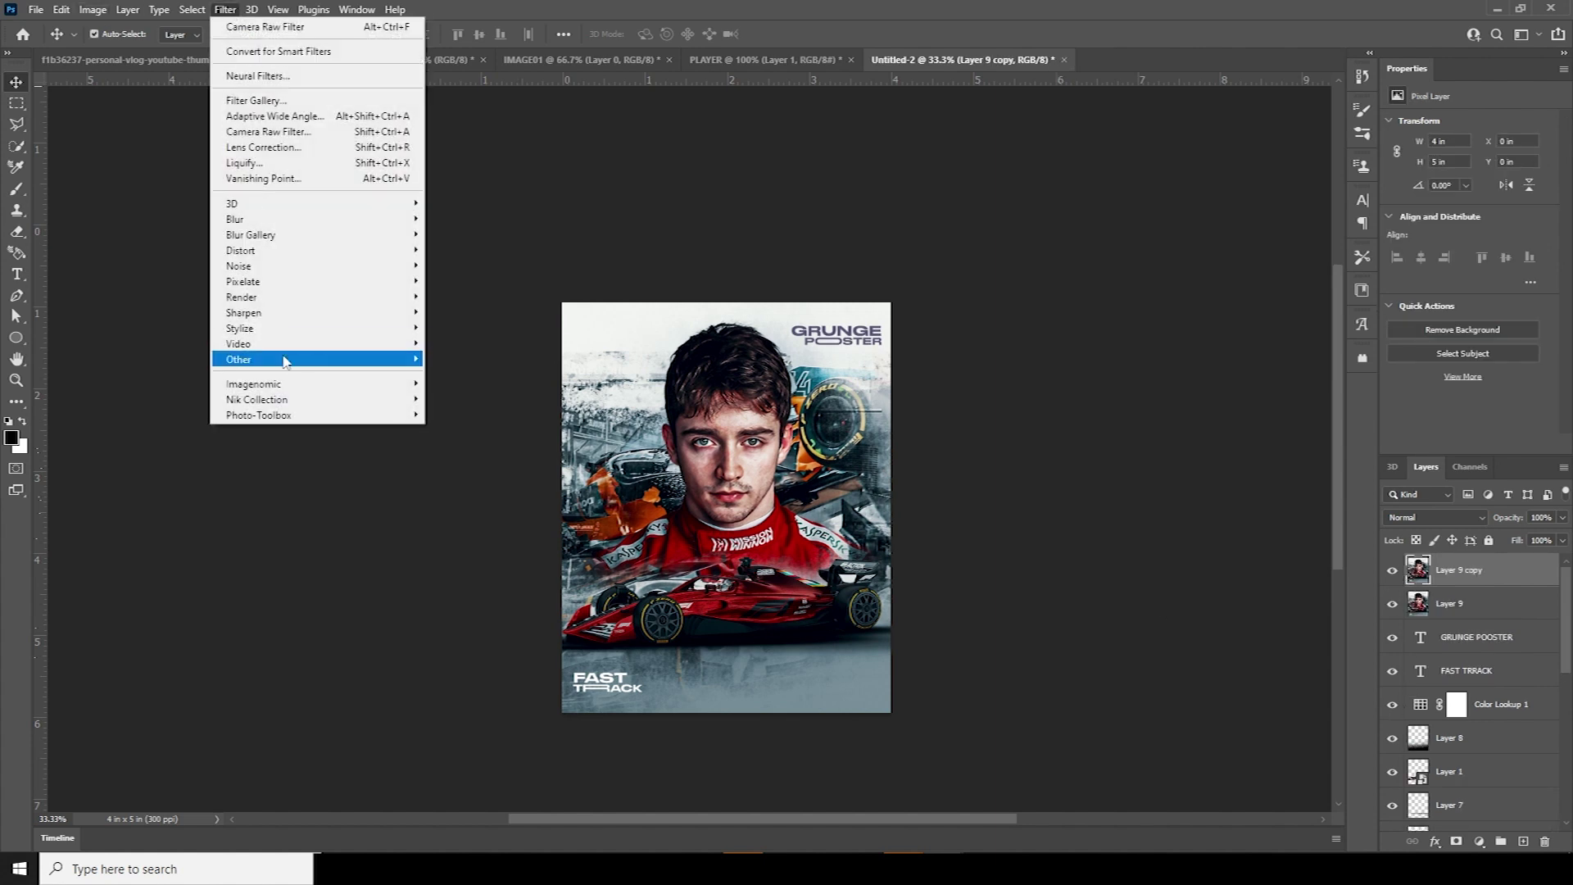
click(295, 76)
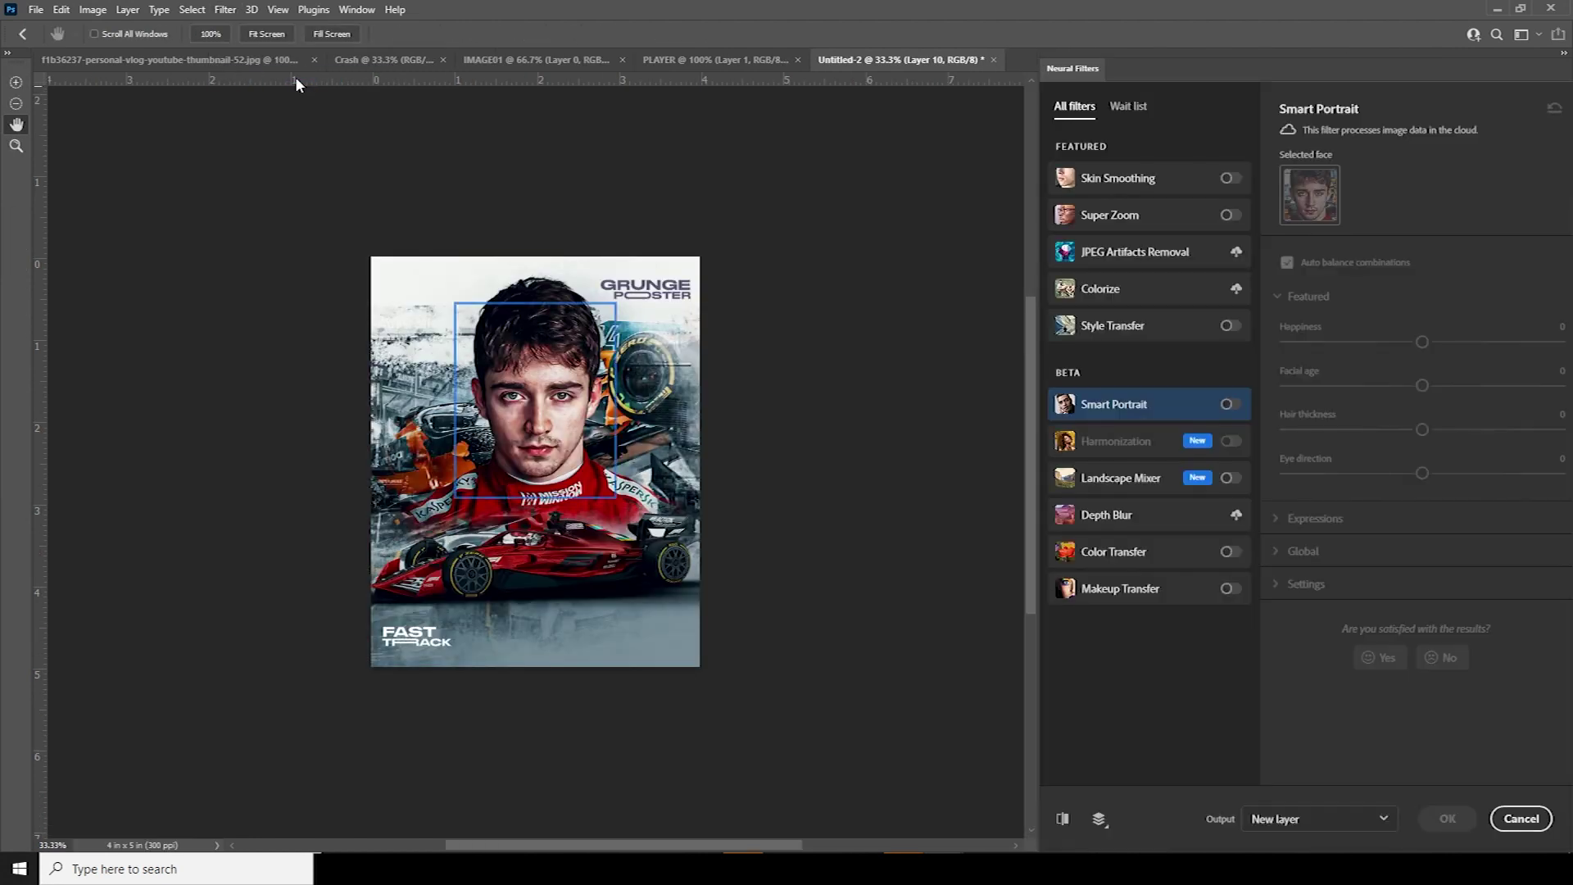
click(1236, 180)
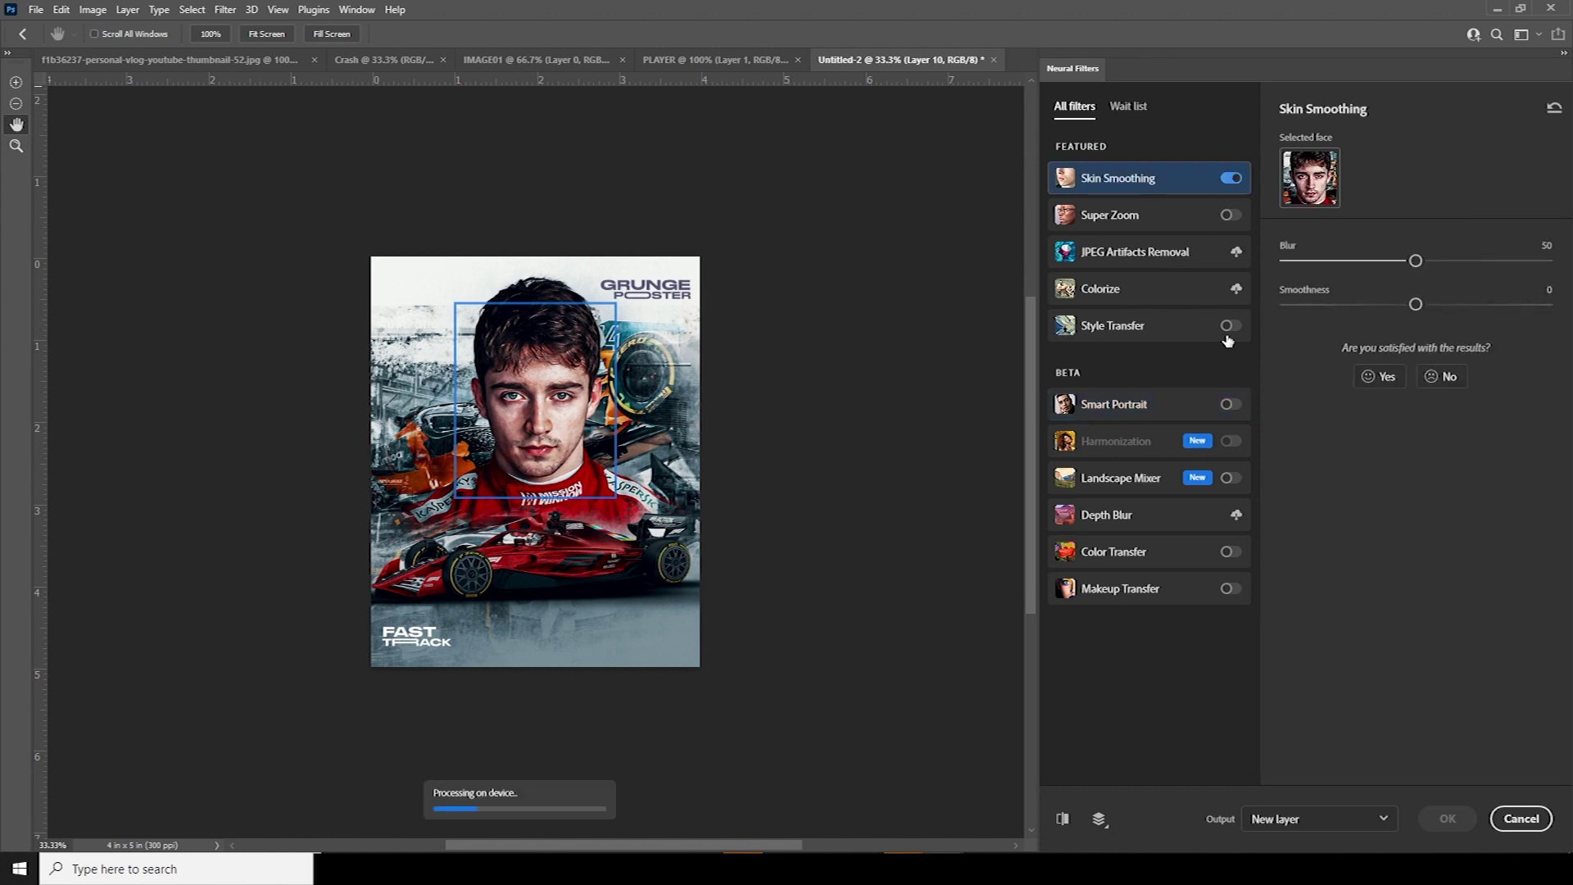
click(1527, 307)
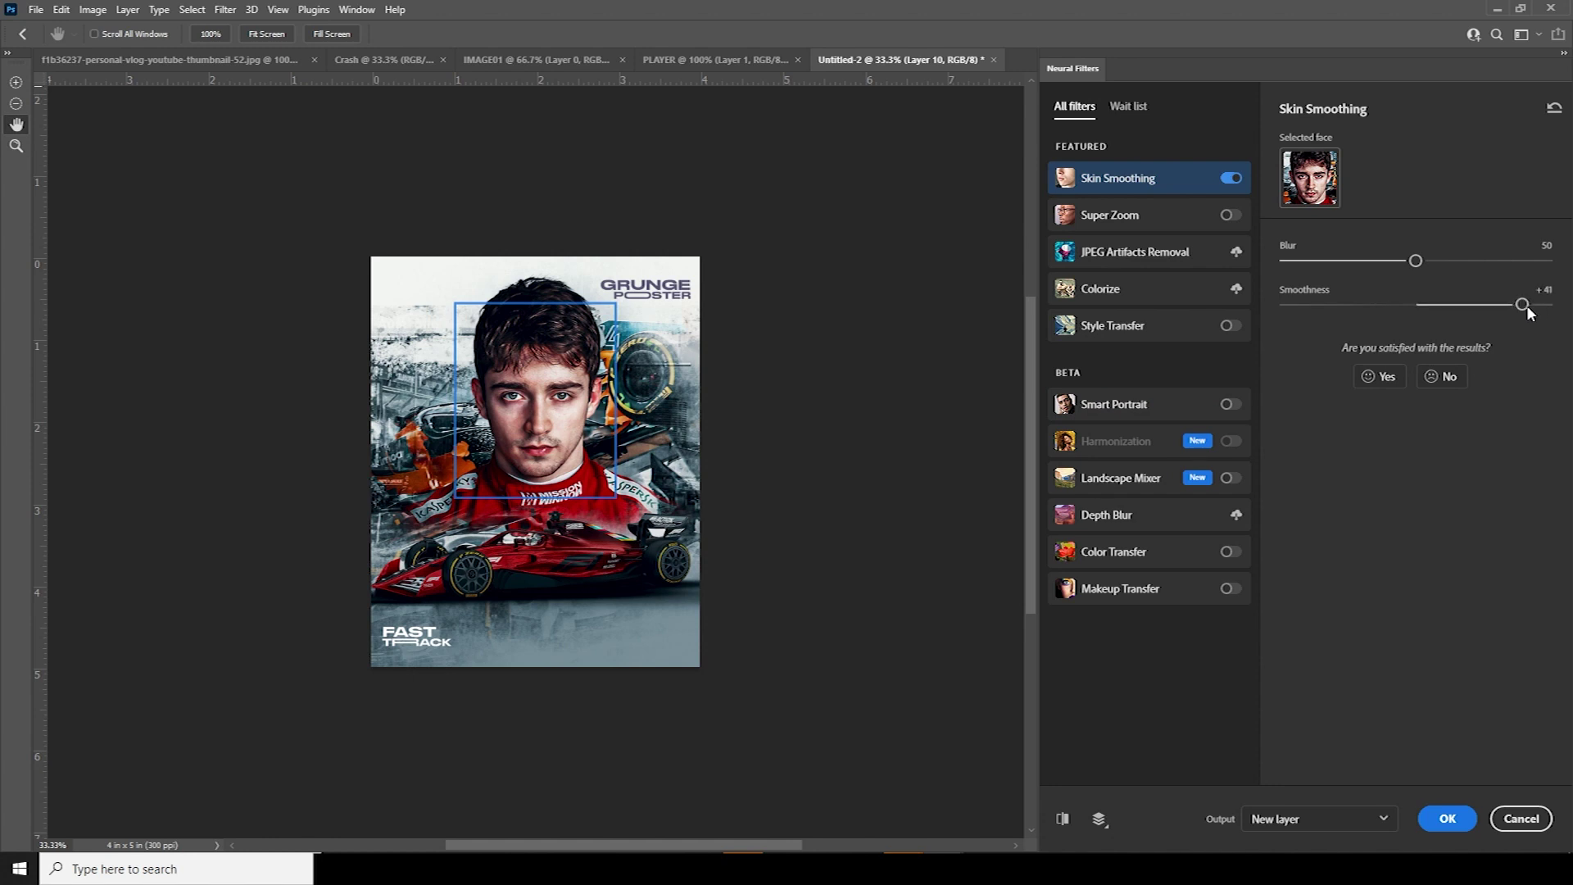
click(1535, 306)
click(1449, 819)
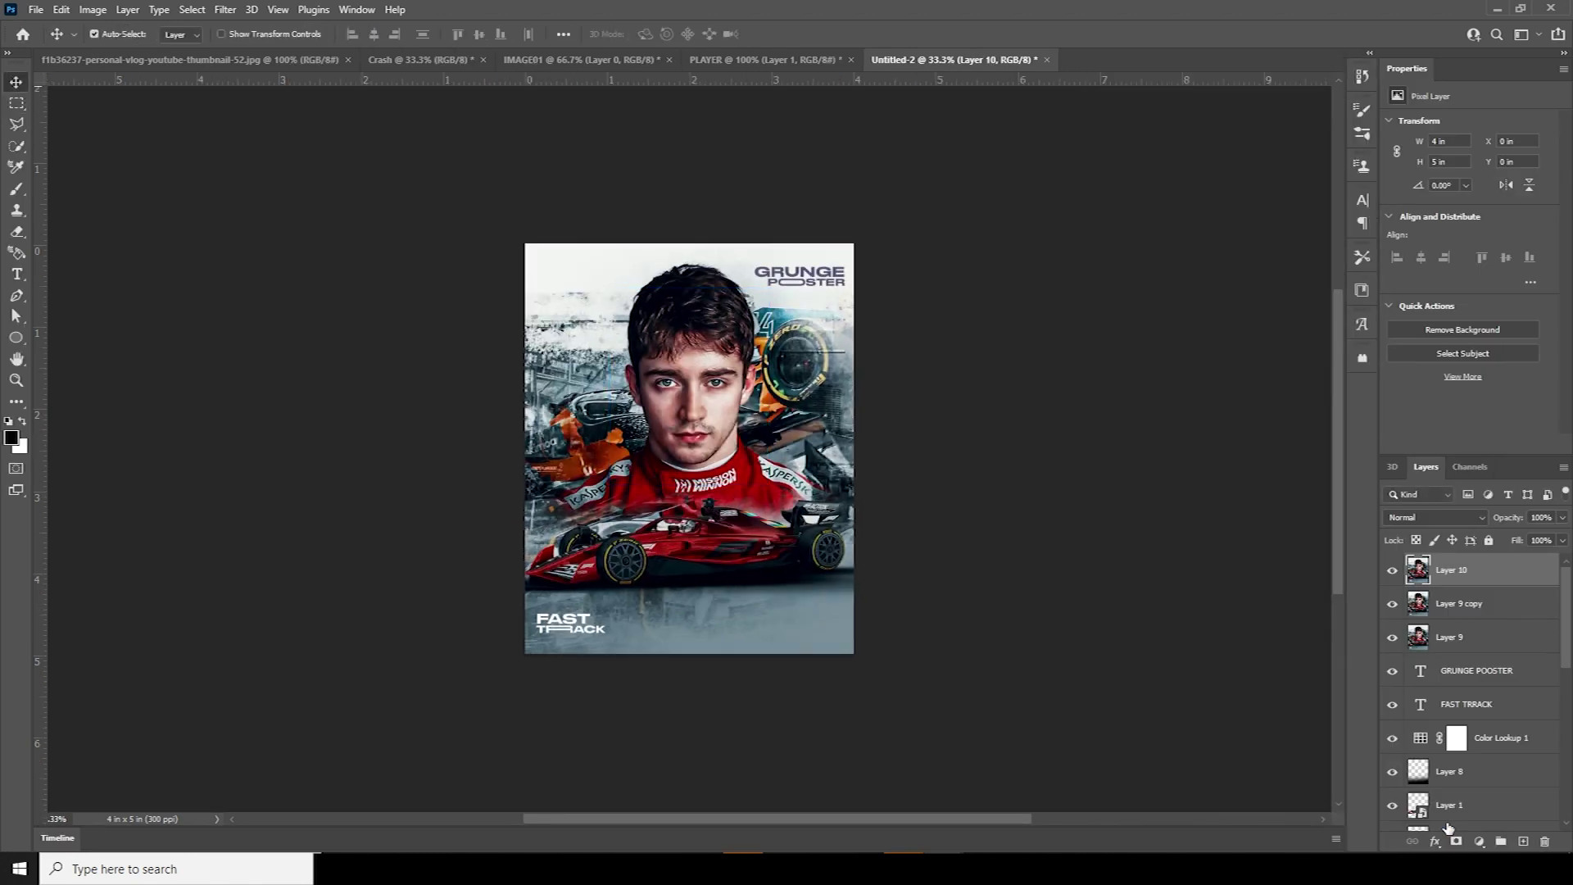
Examine the driver's face up close with and without the skin-smoothed layer
key(ctrl+plus)
key(ctrl+plus)
key(ctrl+plus)
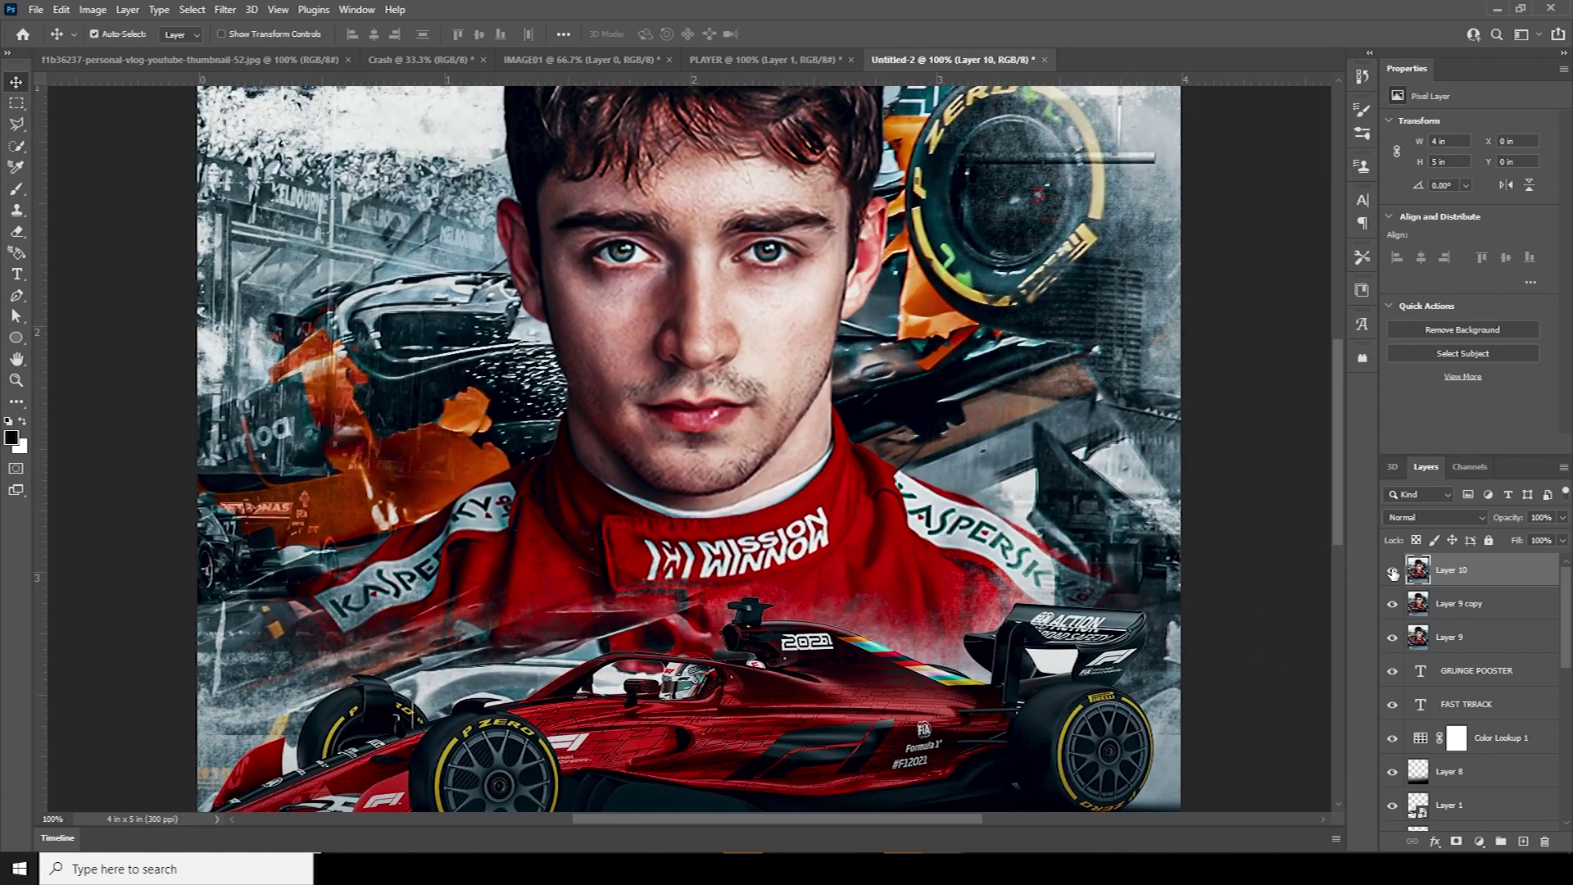
click(1392, 572)
click(1392, 571)
key(ctrl+minus)
key(ctrl+minus)
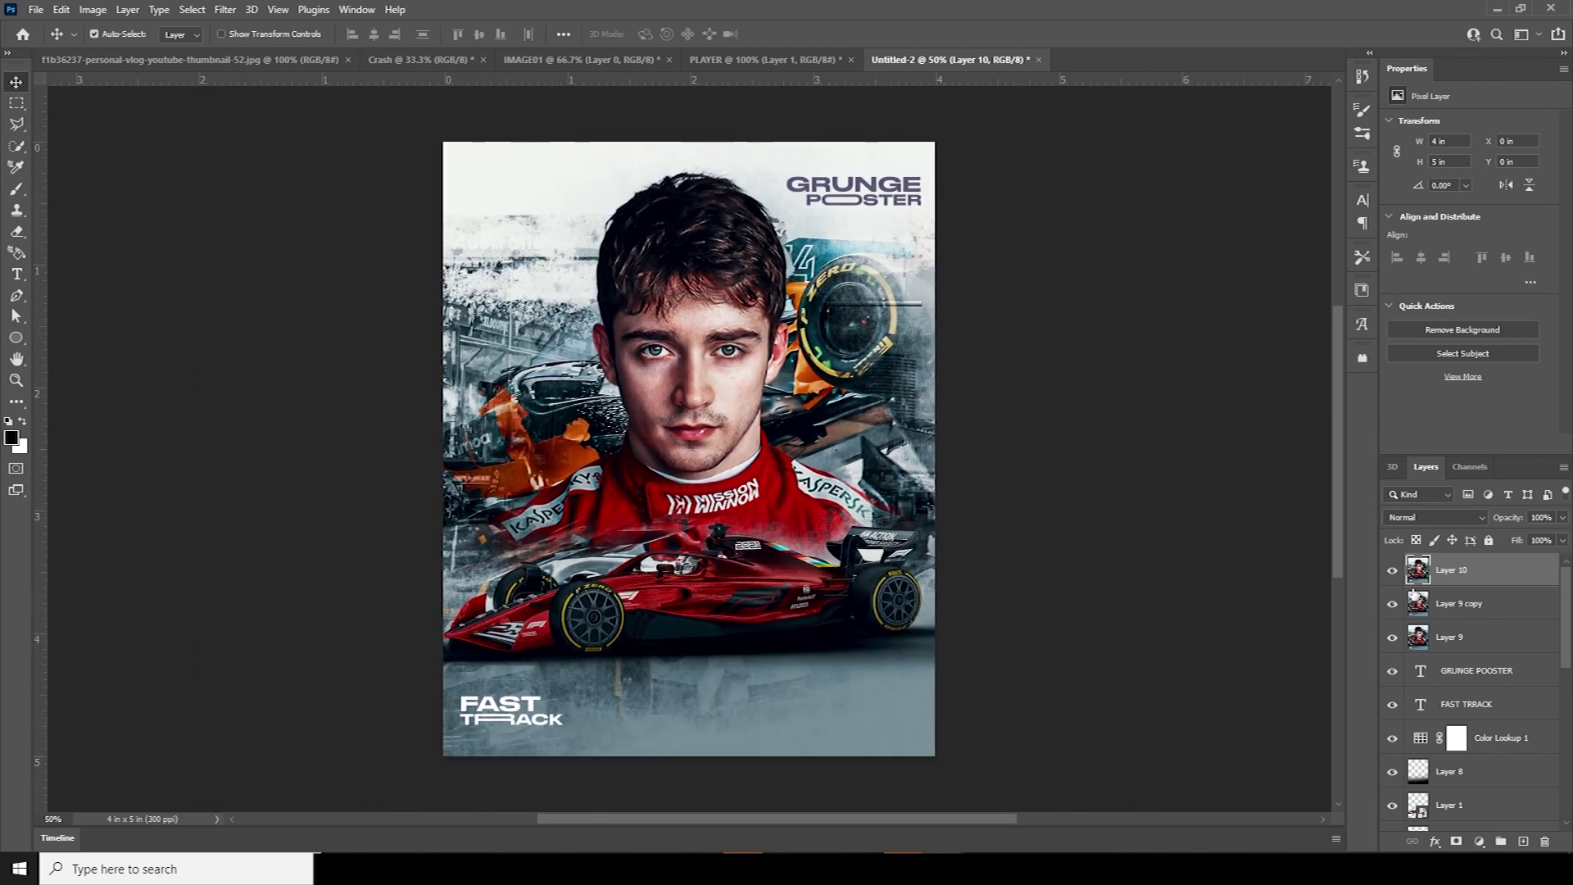
Duplicate the smoothed layer and apply the Diffuse Glow filter with Graininess 4, Glow Amount 6 and Clear Amount 15
key(ctrl+j)
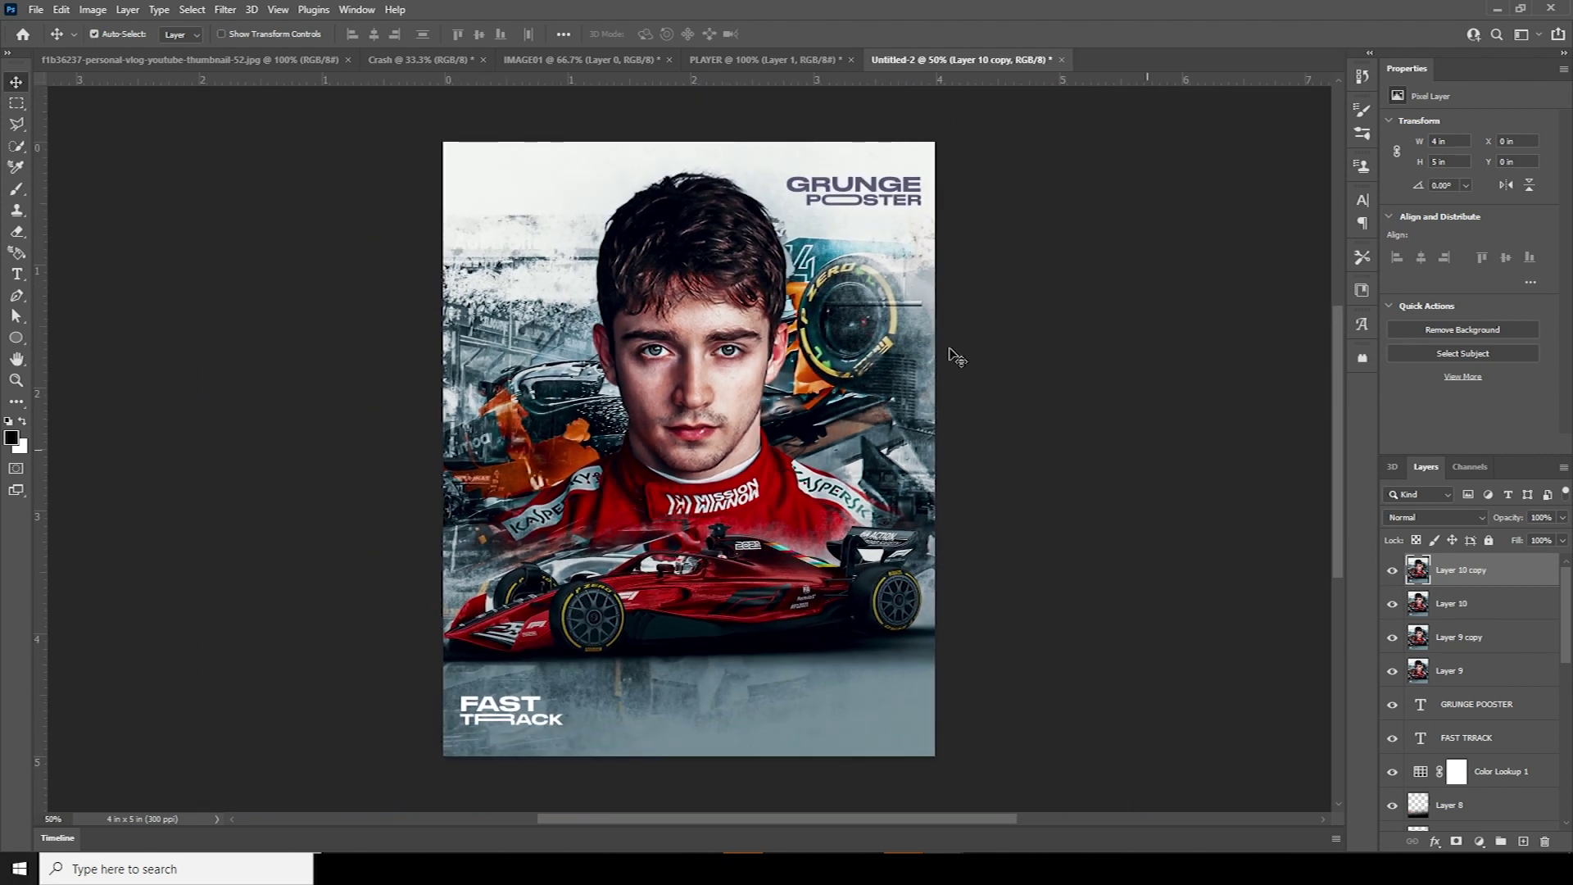
click(225, 9)
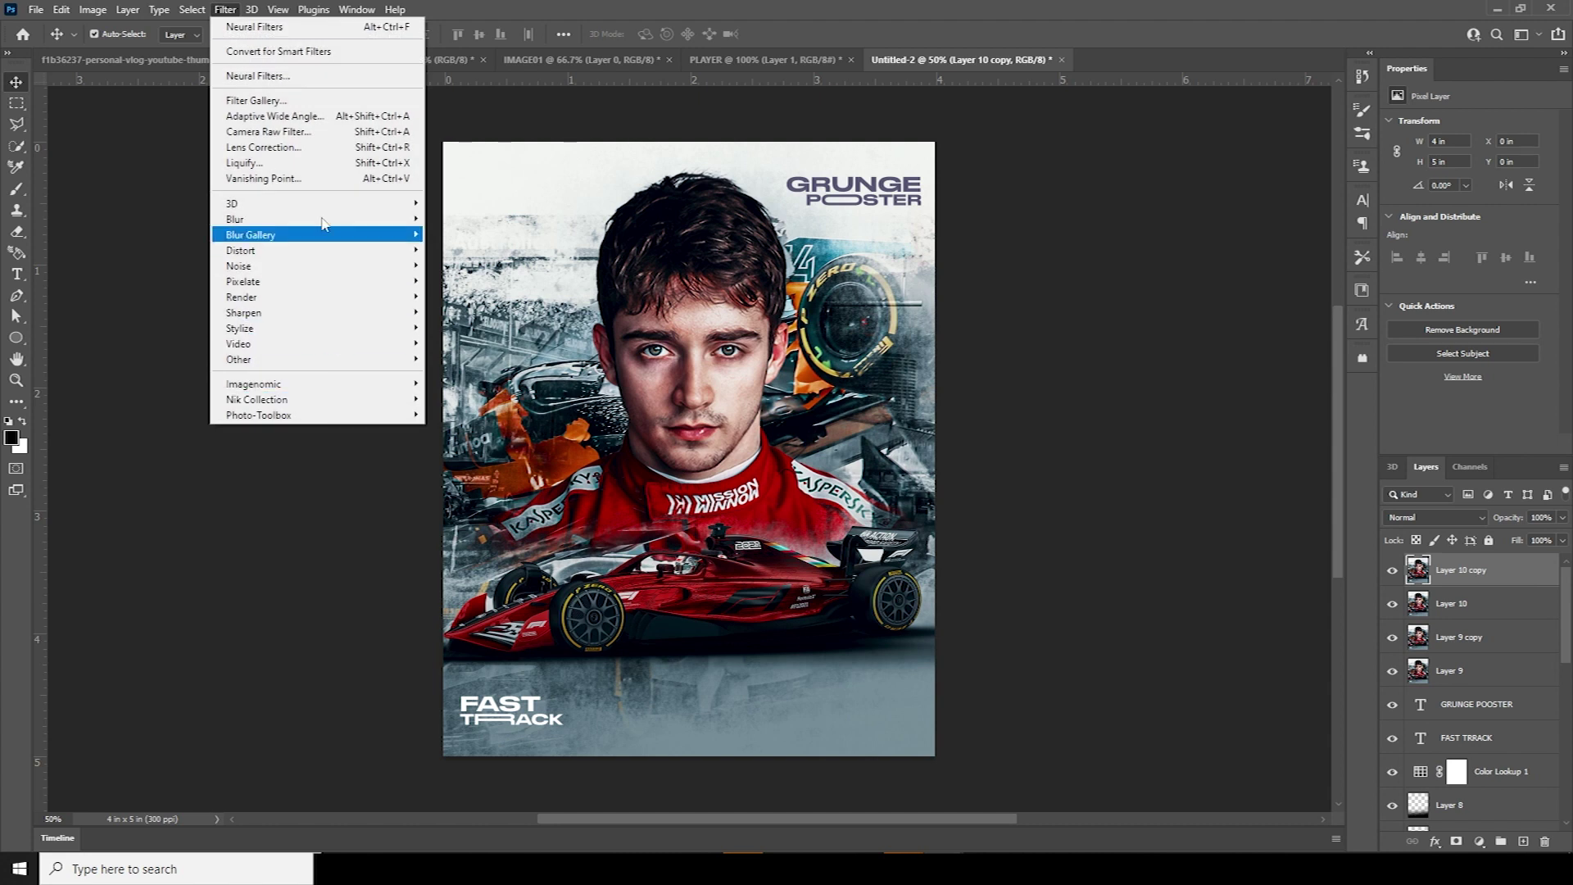
click(307, 100)
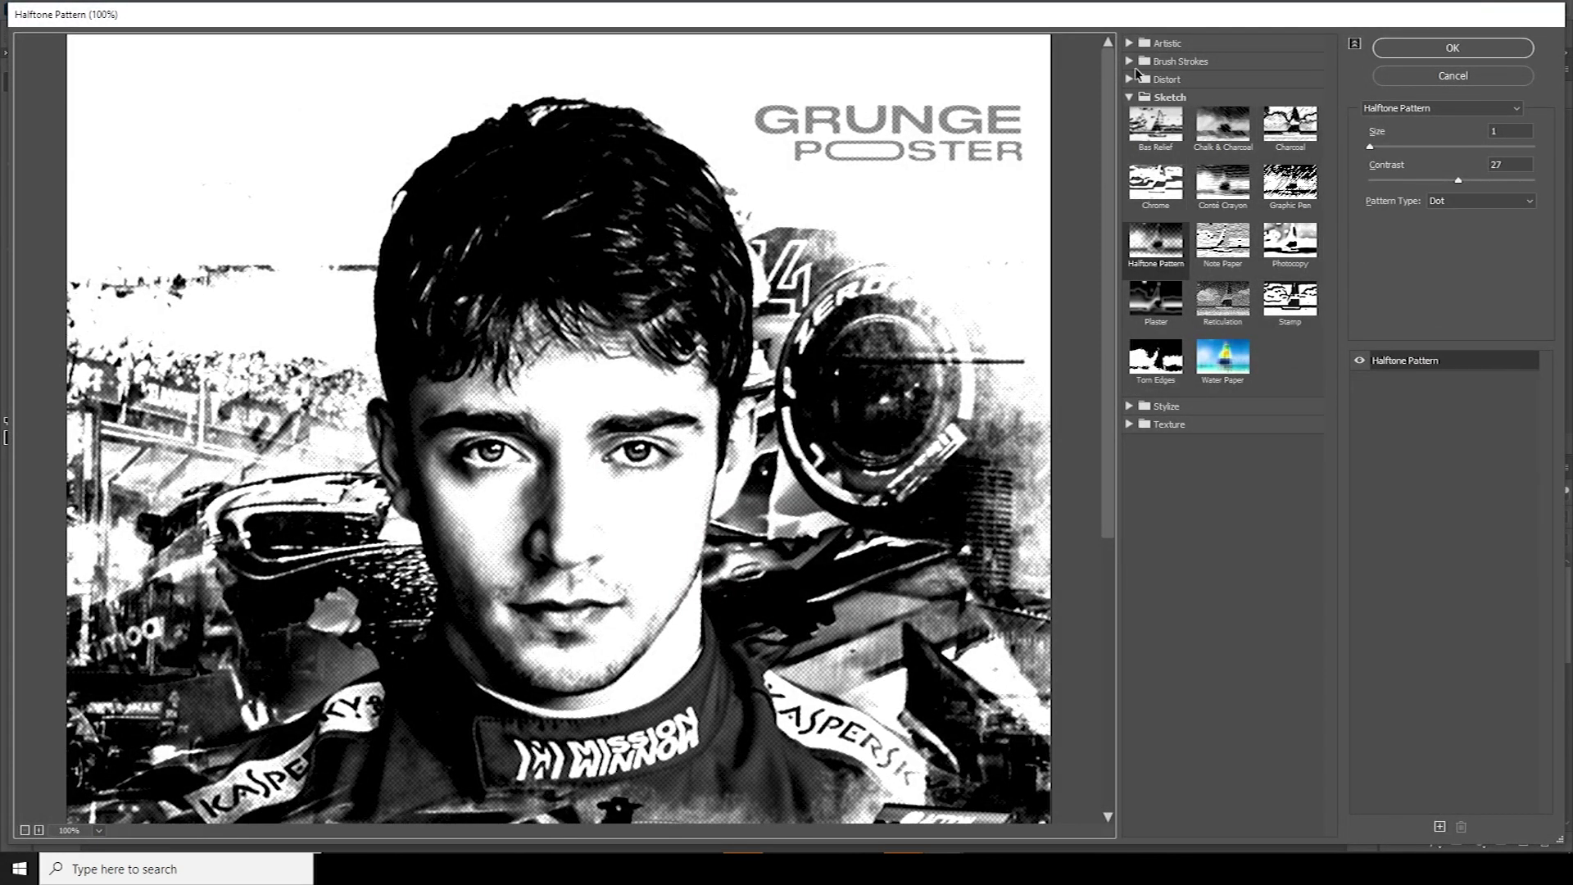
click(1130, 79)
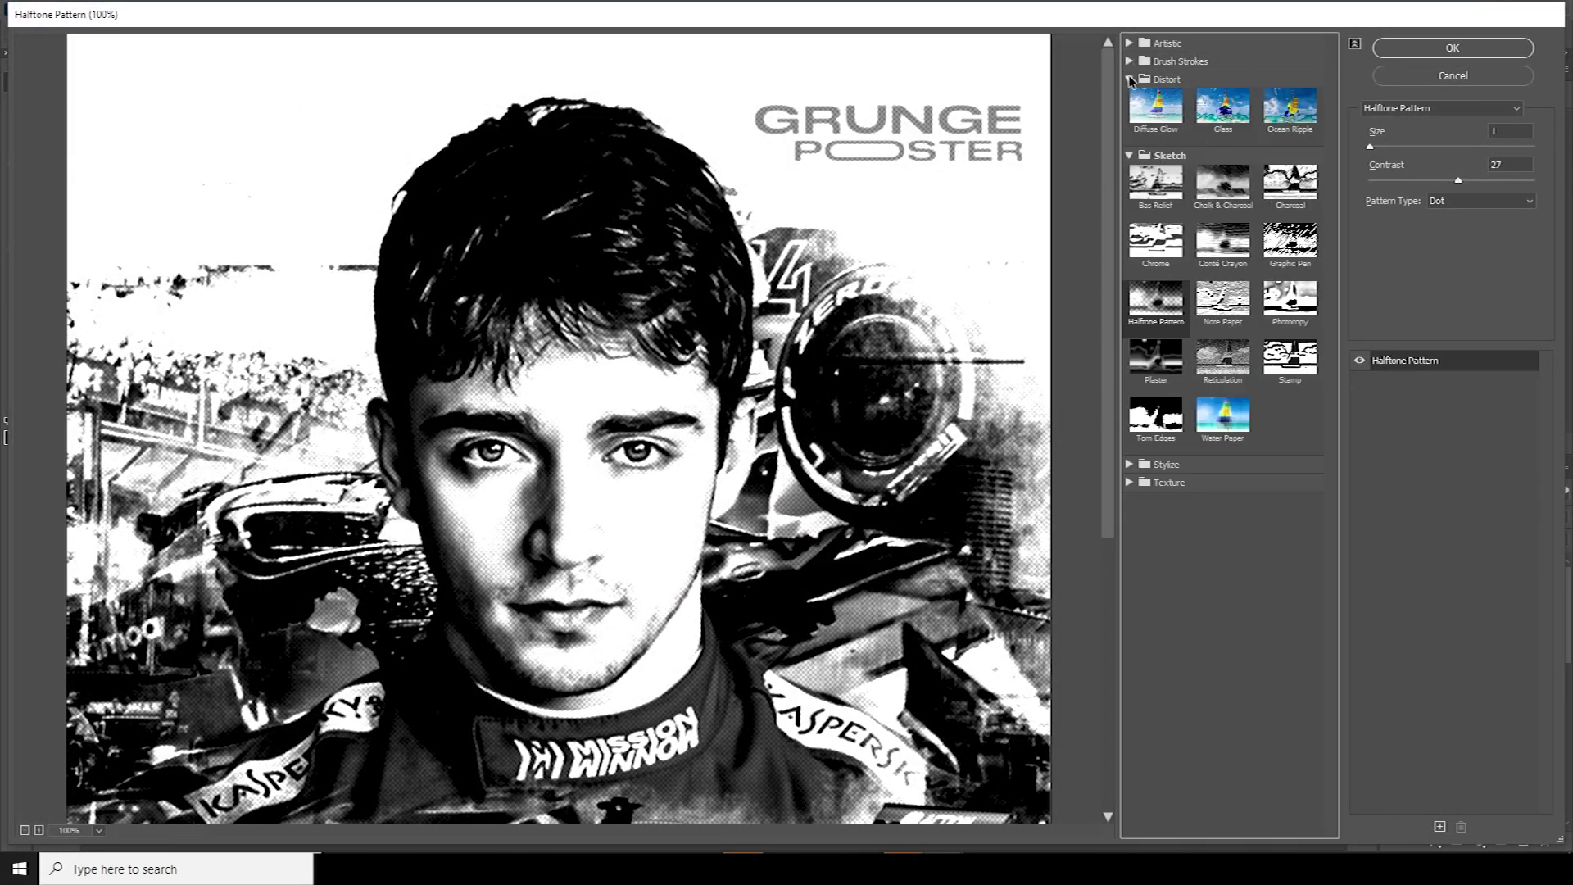
click(1156, 107)
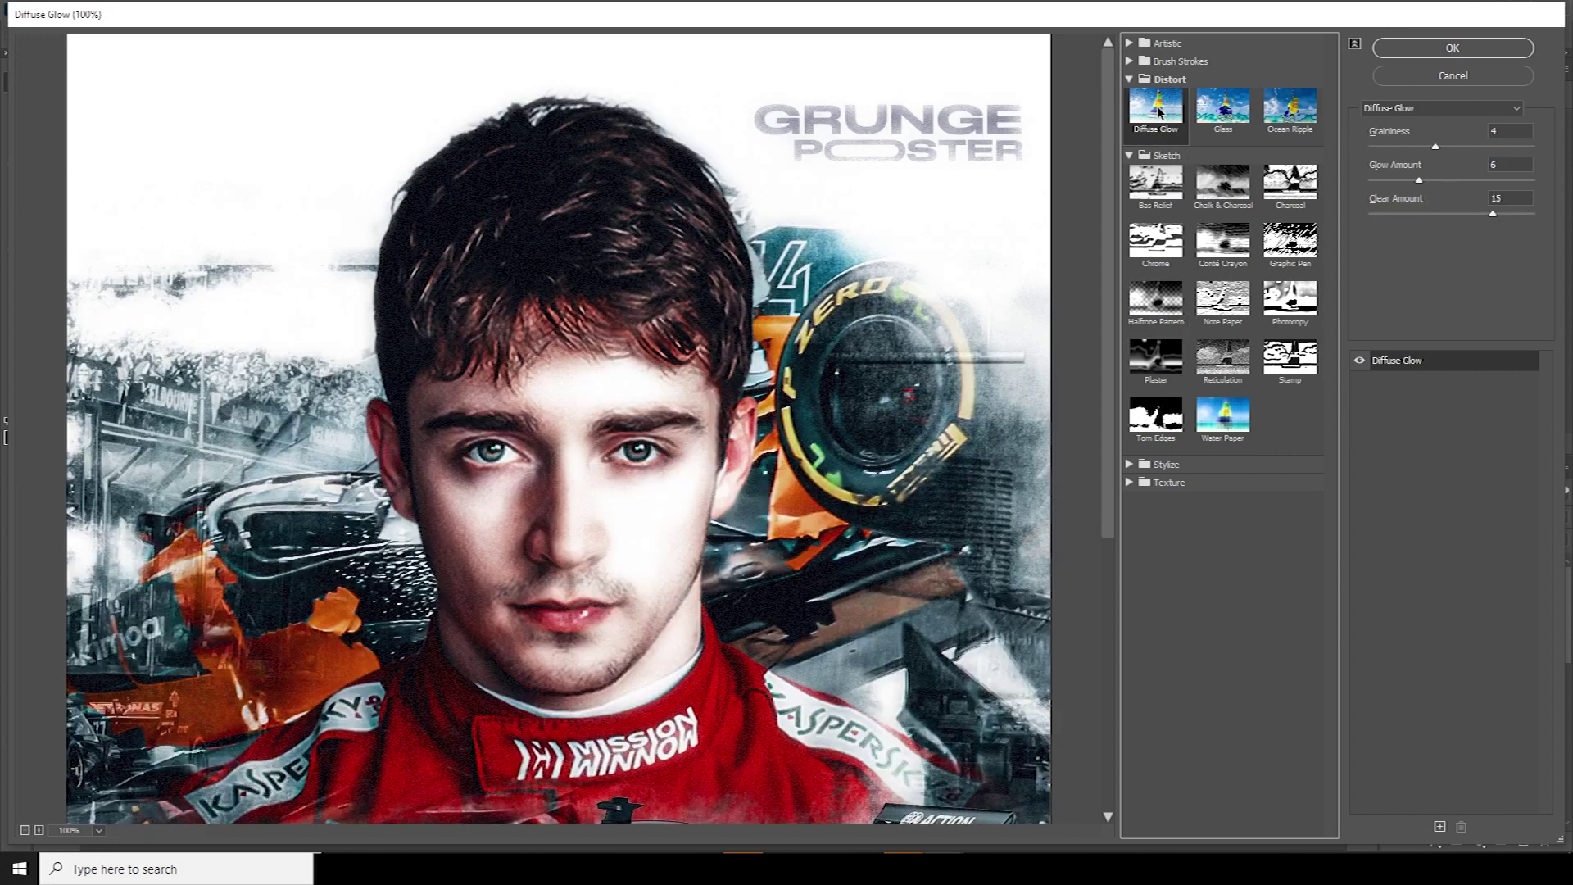
click(1442, 47)
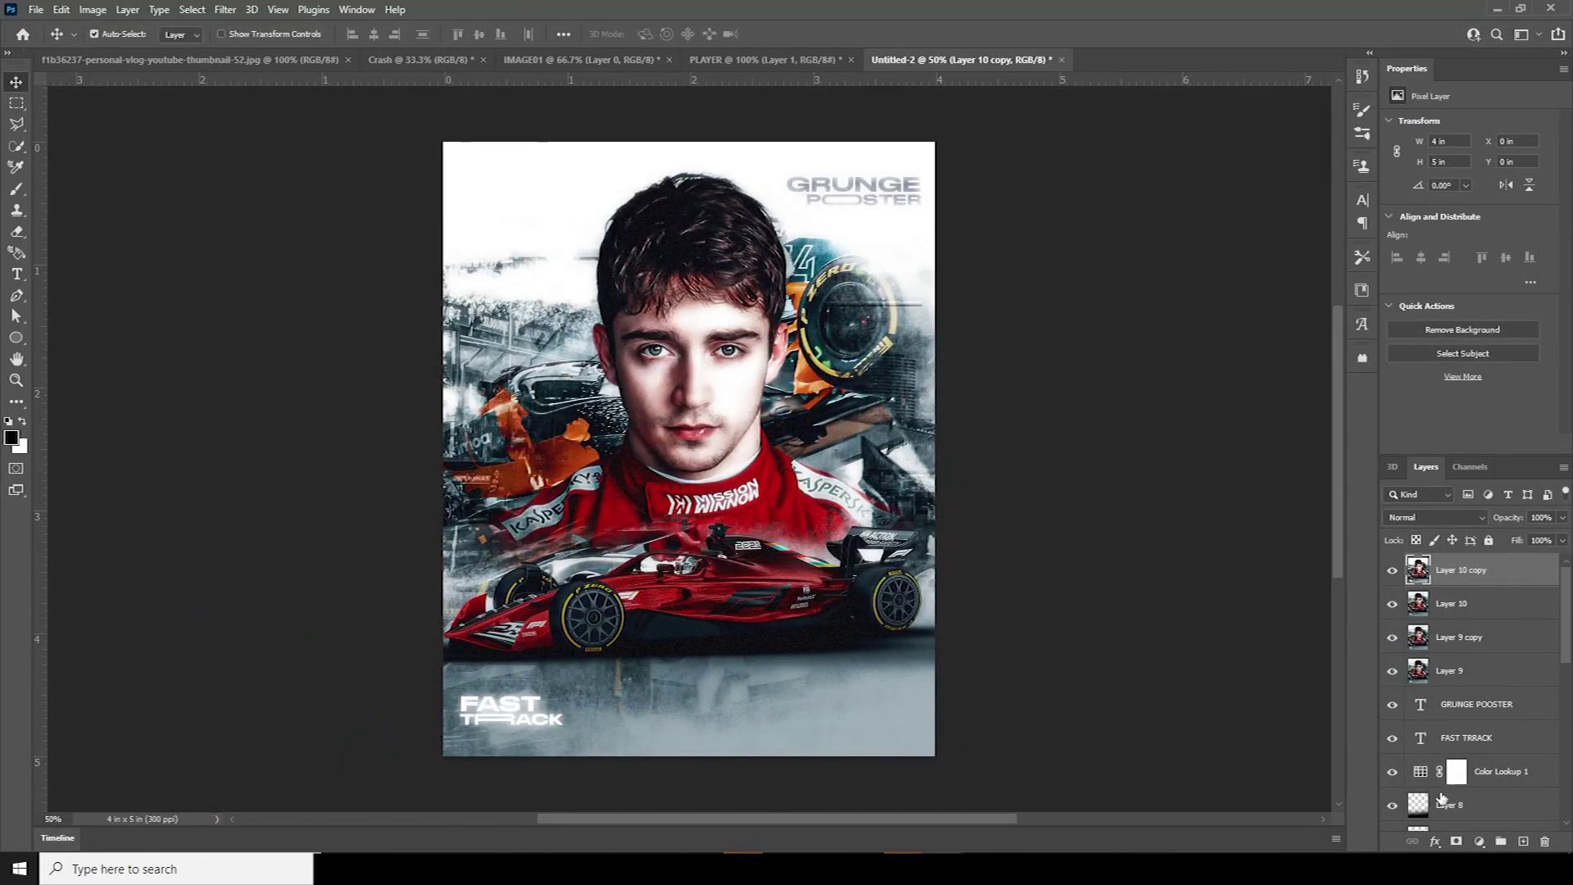
Add a layer mask to the glow layer and invert it to black
click(1455, 841)
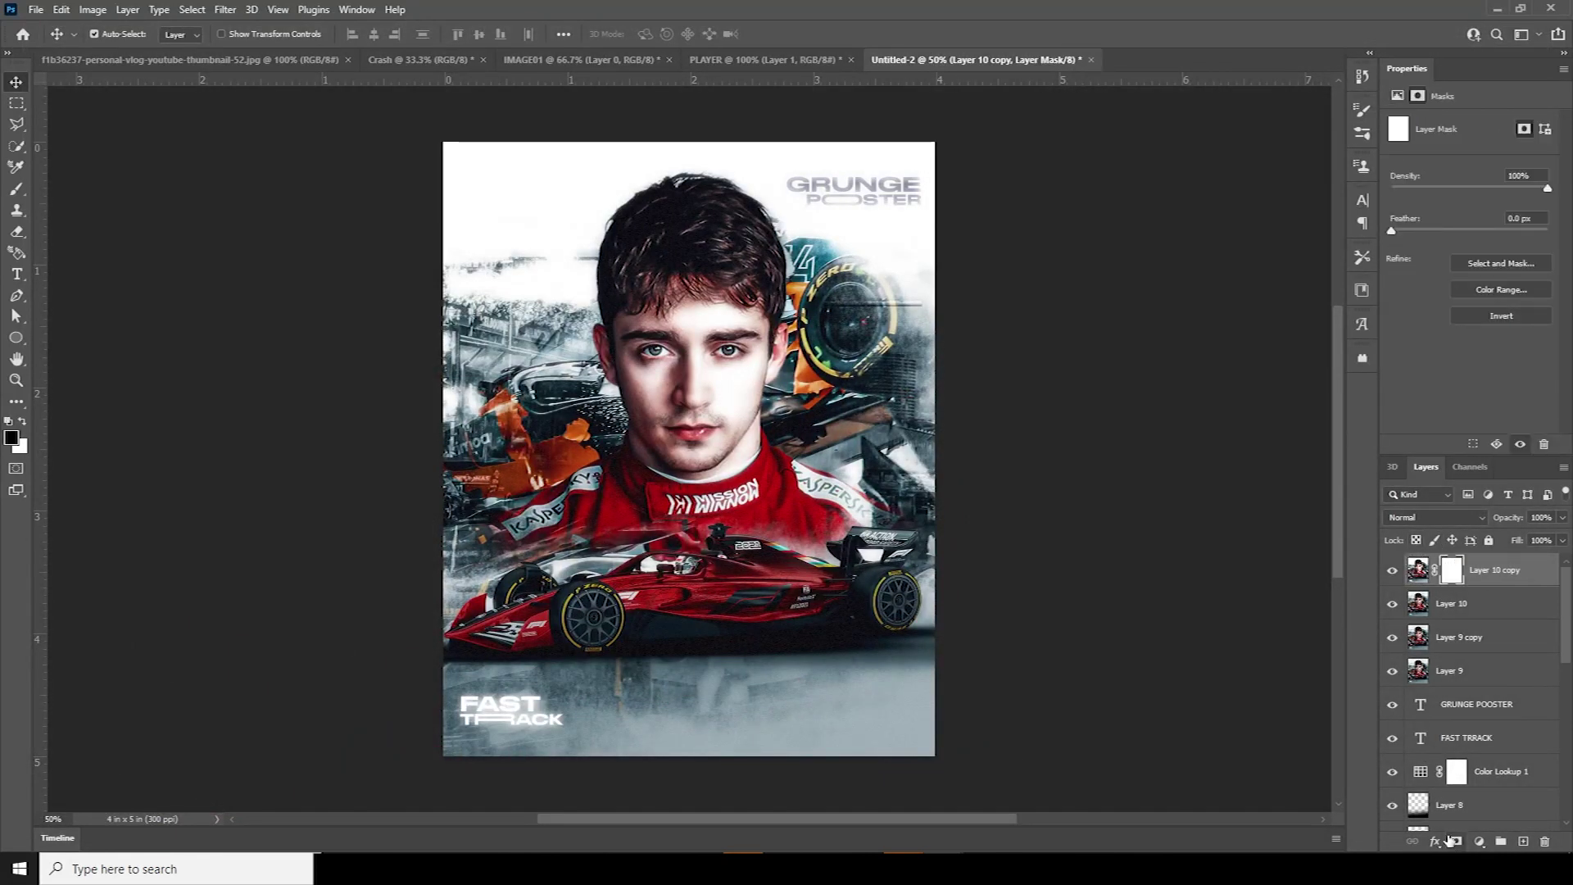
key(ctrl+i)
key(b)
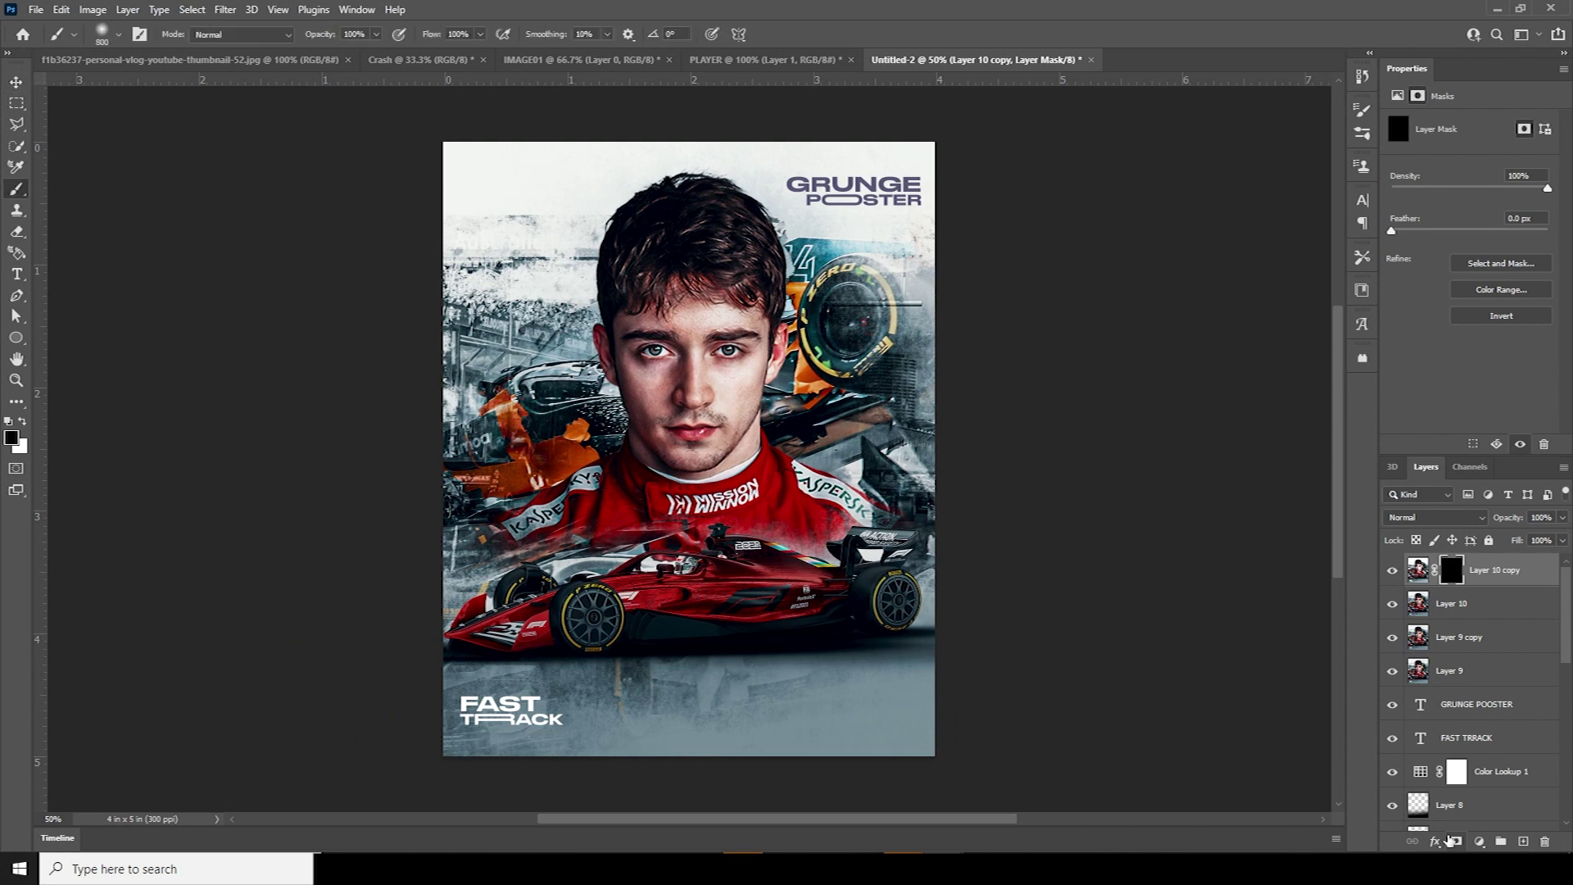
Reveal the glow on the driver's face and hair by painting white on the mask with a 175 px soft brush
click(23, 422)
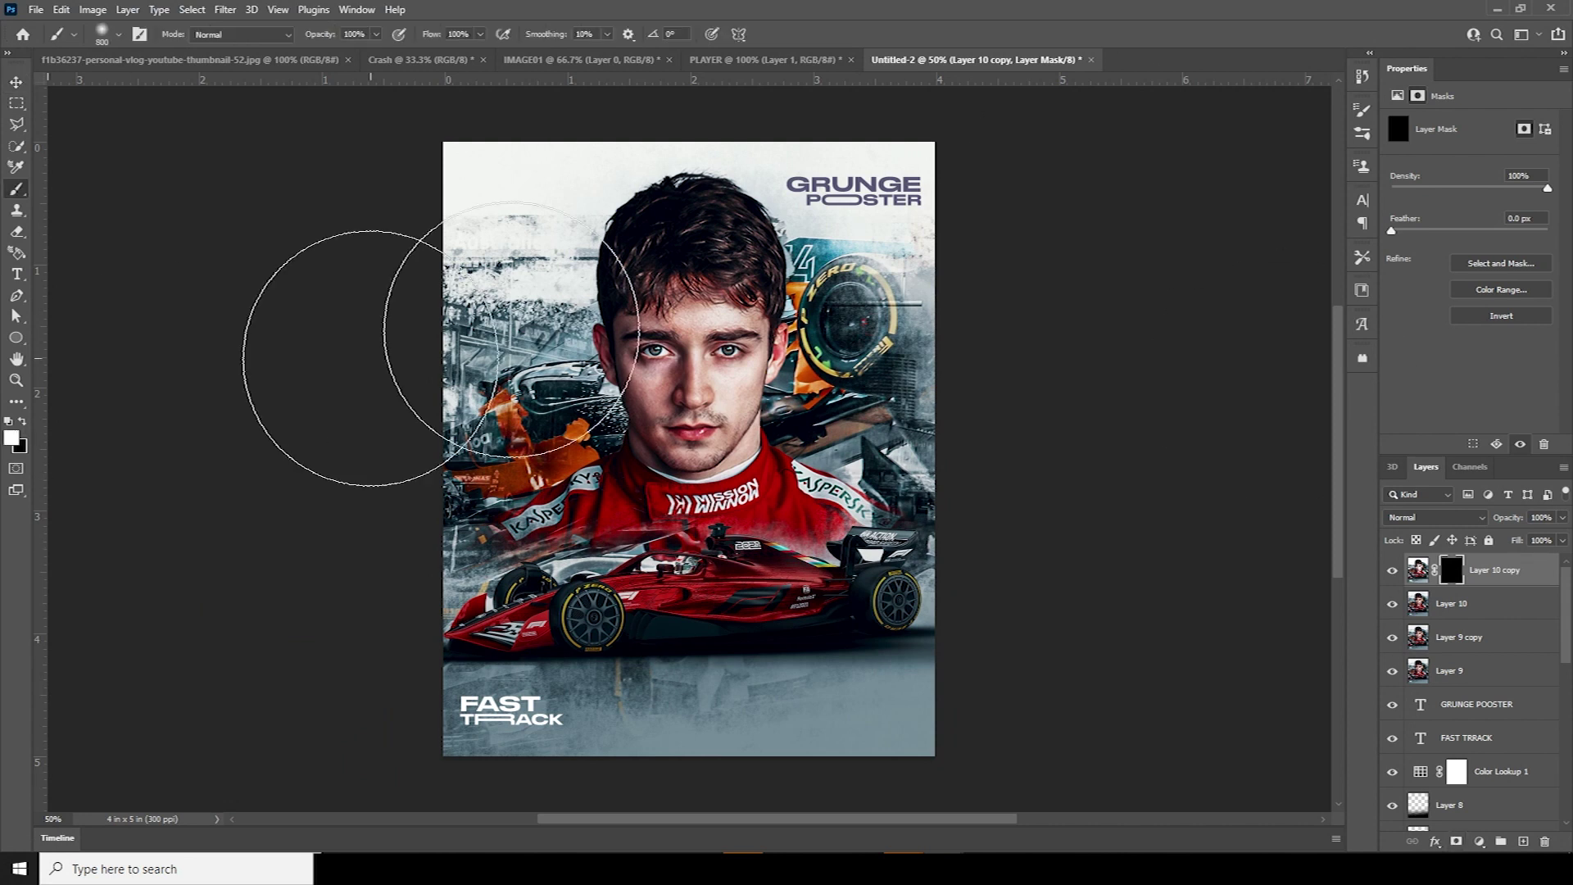
drag(814, 217, 828, 259)
key(ctrl+plus)
key(ctrl+plus)
key(ctrl+plus)
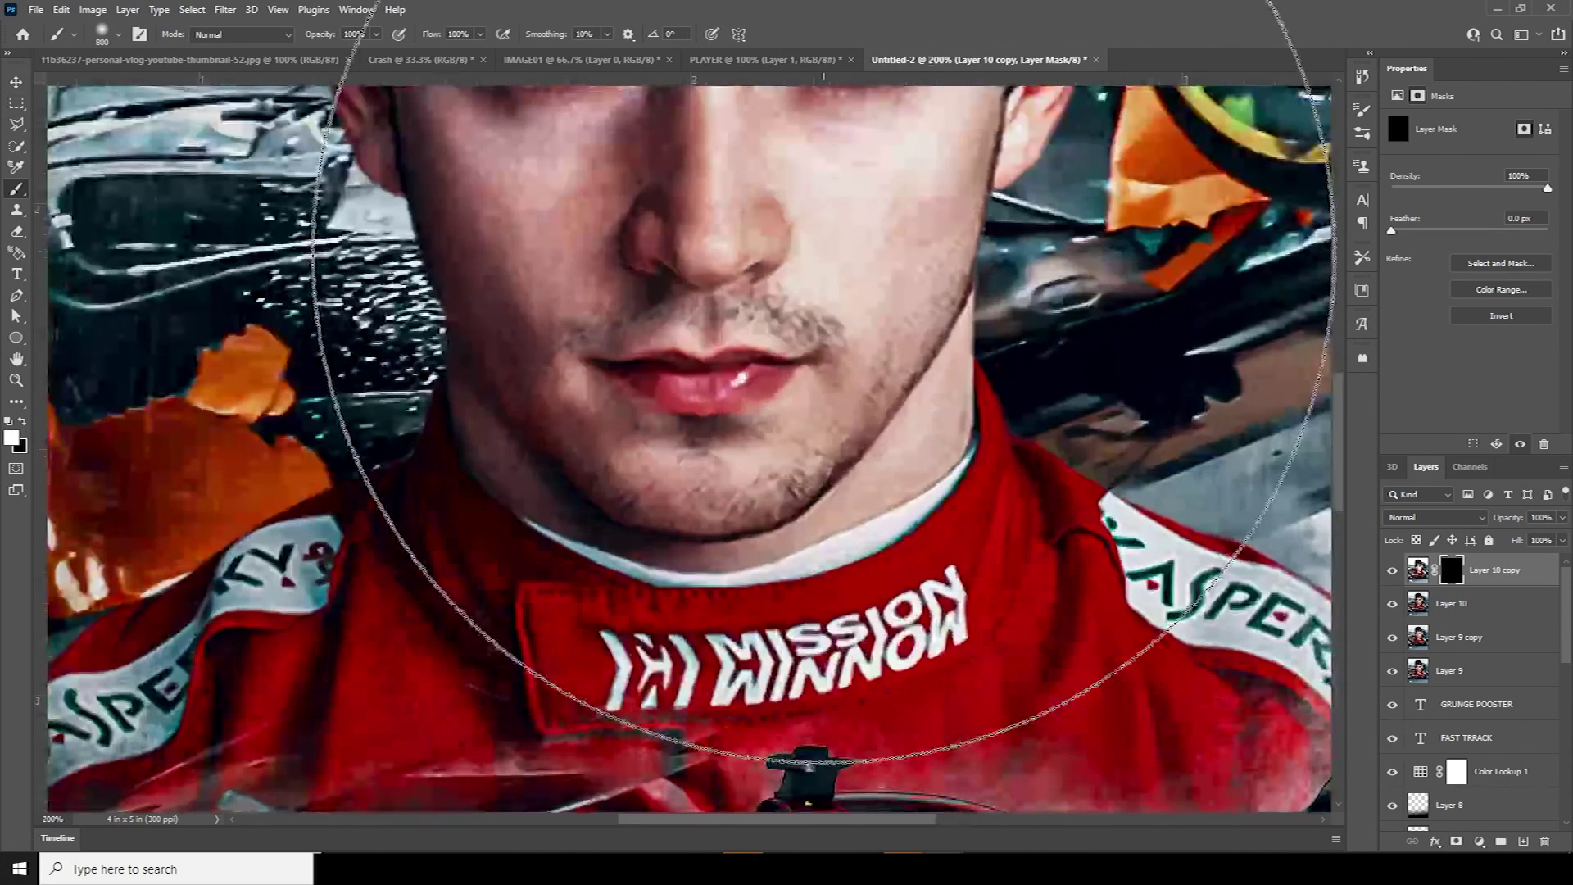
key(ctrl+minus)
key(ctrl+minus)
key(bracketleft)
key(bracketleft)
key(bracketleft)
key(bracketleft)
key(bracketleft)
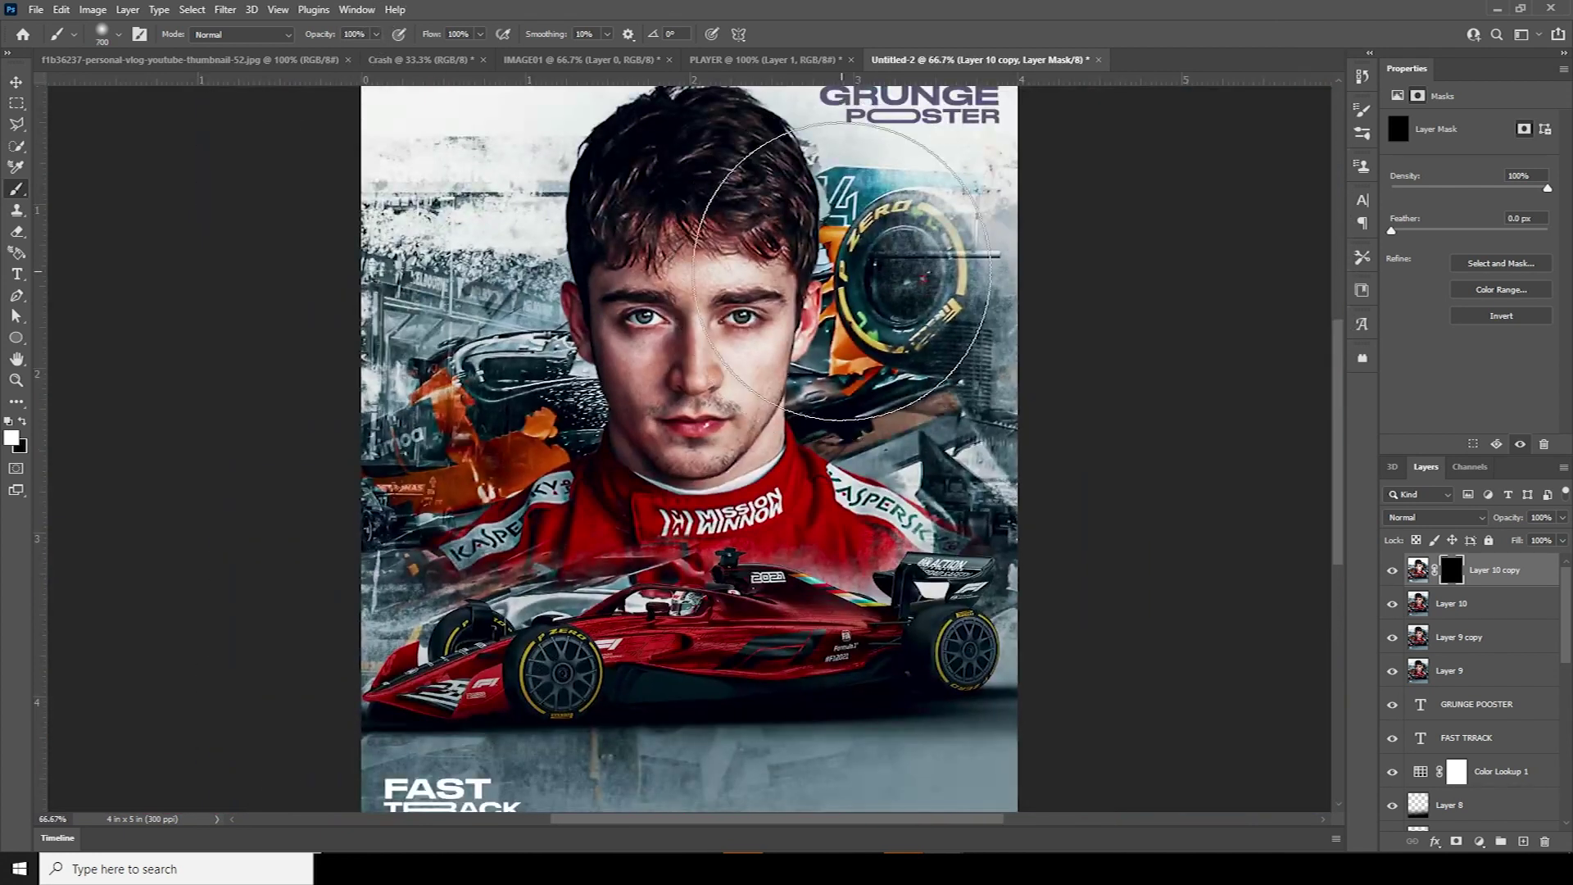
key(bracketleft)
key(bracketleft)
key(bracketleft)
mouse_move(764, 287)
mouse_down()
mouse_move(770, 367)
mouse_move(732, 460)
mouse_move(677, 255)
mouse_move(715, 405)
mouse_move(684, 483)
mouse_move(621, 295)
mouse_move(611, 337)
mouse_move(698, 394)
mouse_move(719, 311)
mouse_move(655, 220)
mouse_move(669, 106)
mouse_move(738, 104)
mouse_move(805, 212)
mouse_move(818, 394)
mouse_move(845, 467)
mouse_move(949, 509)
mouse_move(767, 477)
mouse_move(920, 492)
mouse_move(977, 557)
mouse_move(700, 496)
mouse_move(600, 345)
mouse_move(589, 285)
mouse_move(618, 452)
mouse_move(568, 488)
mouse_move(628, 443)
mouse_move(759, 474)
mouse_move(793, 142)
mouse_move(656, 140)
mouse_up()
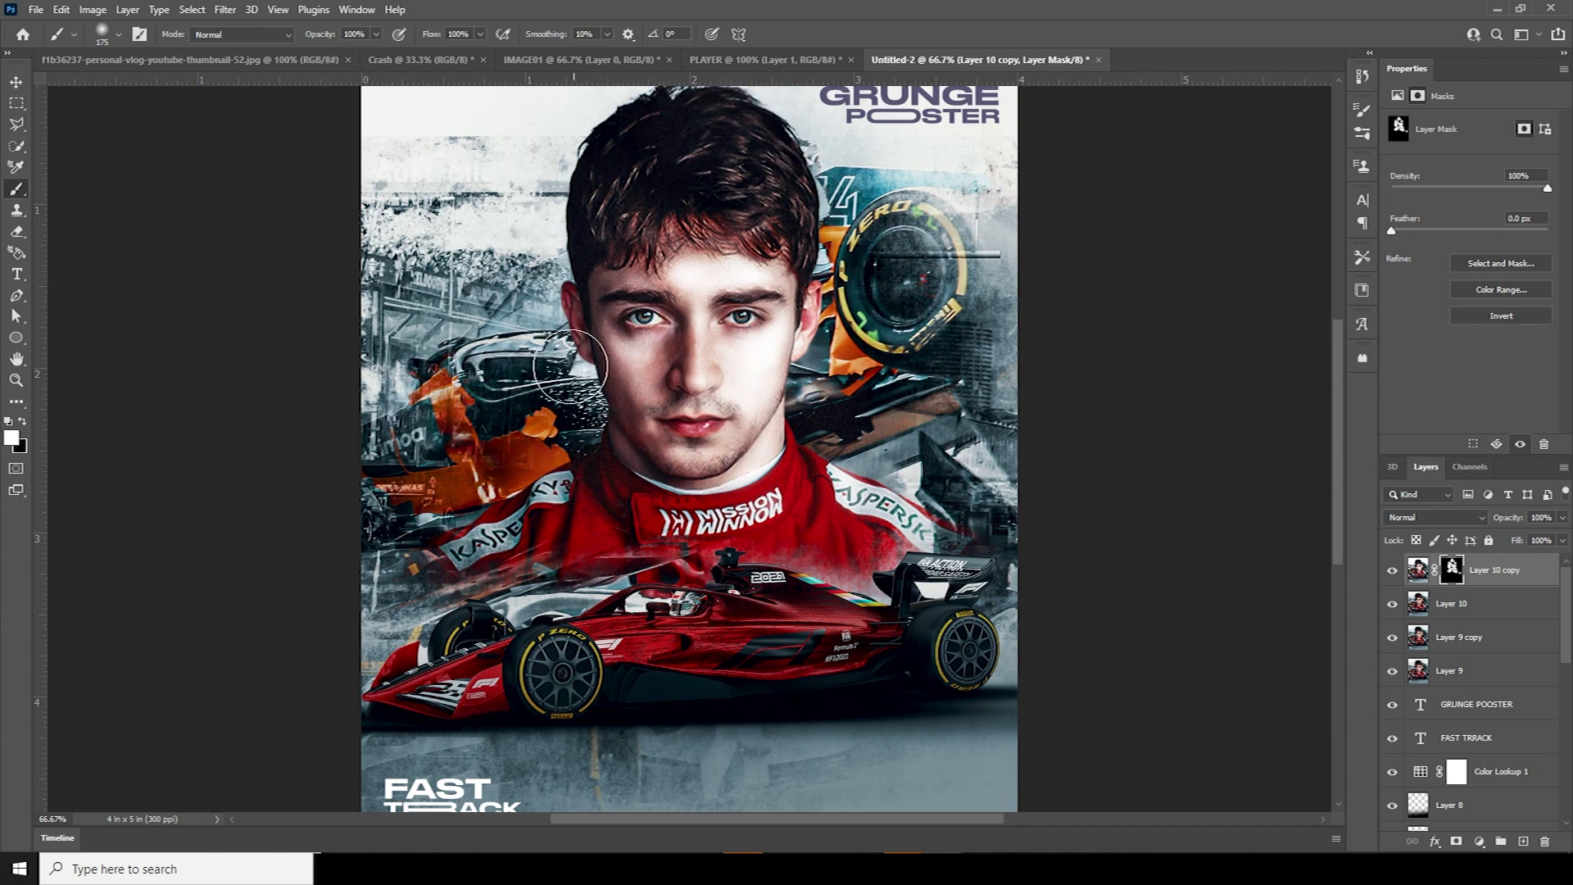
Extend the white mask painting over the red car and the background beside the upper-right tyre
mouse_move(1008, 607)
mouse_down()
mouse_move(967, 545)
mouse_move(993, 564)
mouse_up()
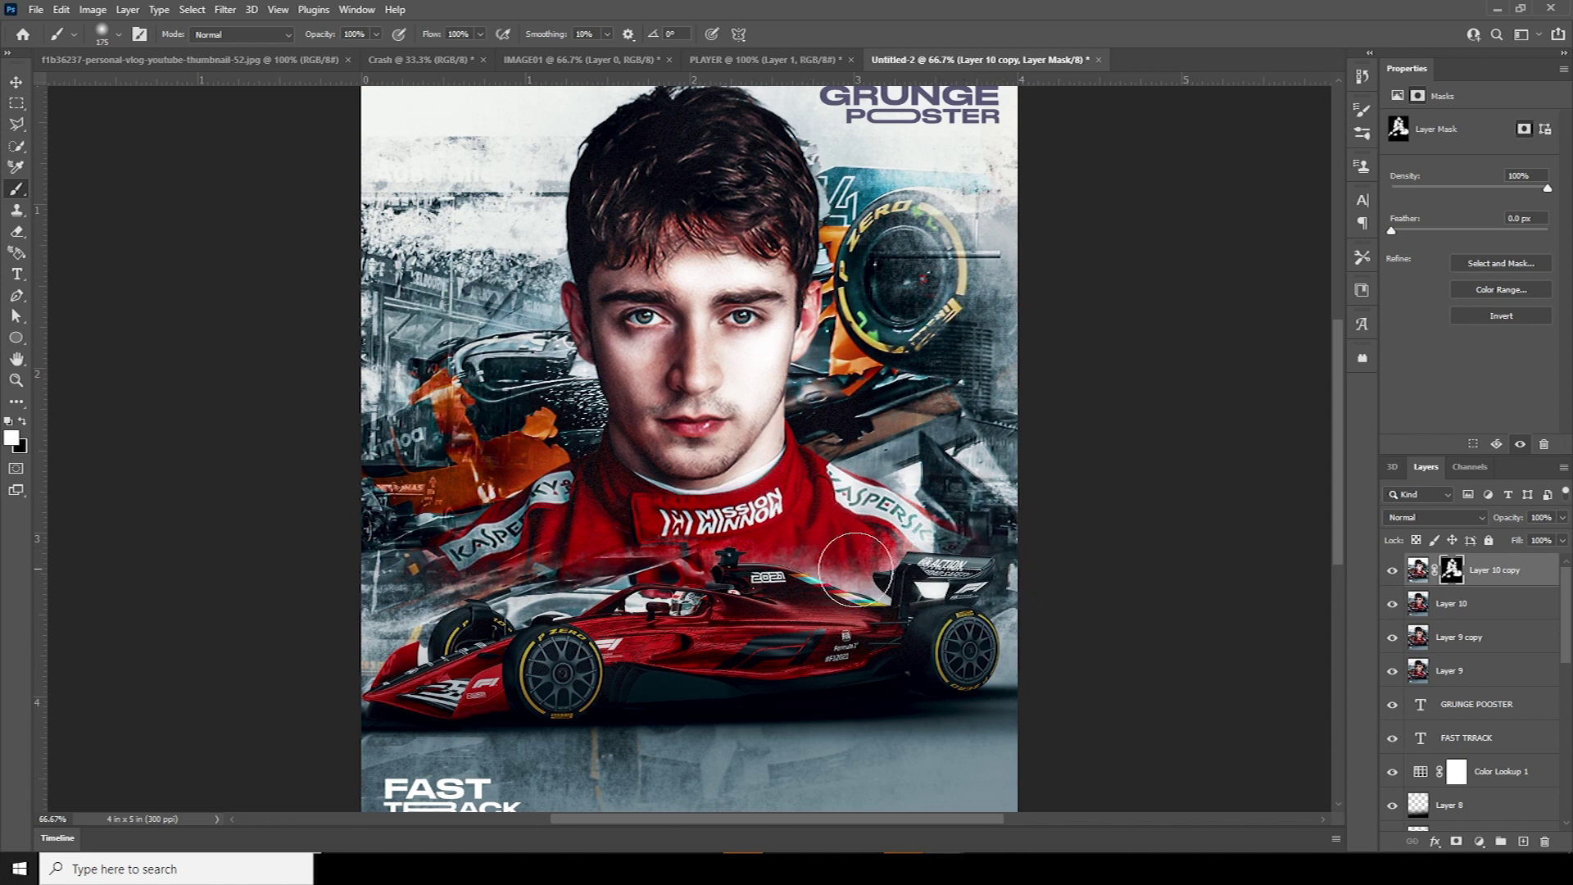
mouse_move(782, 298)
mouse_down()
mouse_move(842, 138)
mouse_move(885, 285)
mouse_move(994, 153)
mouse_move(1042, 193)
mouse_up()
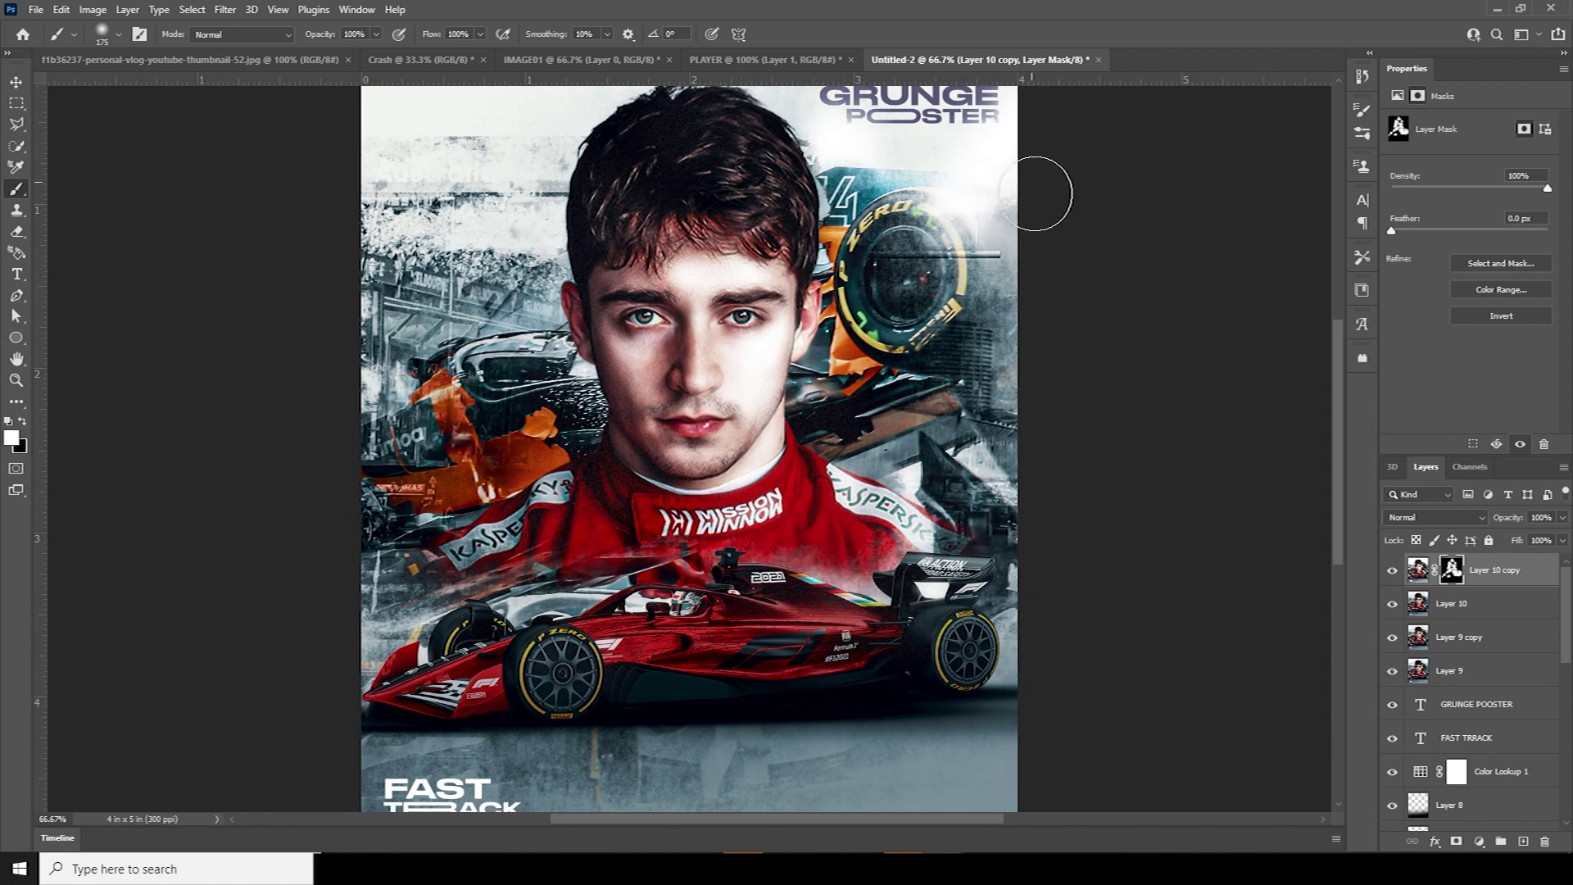
key(ctrl+minus)
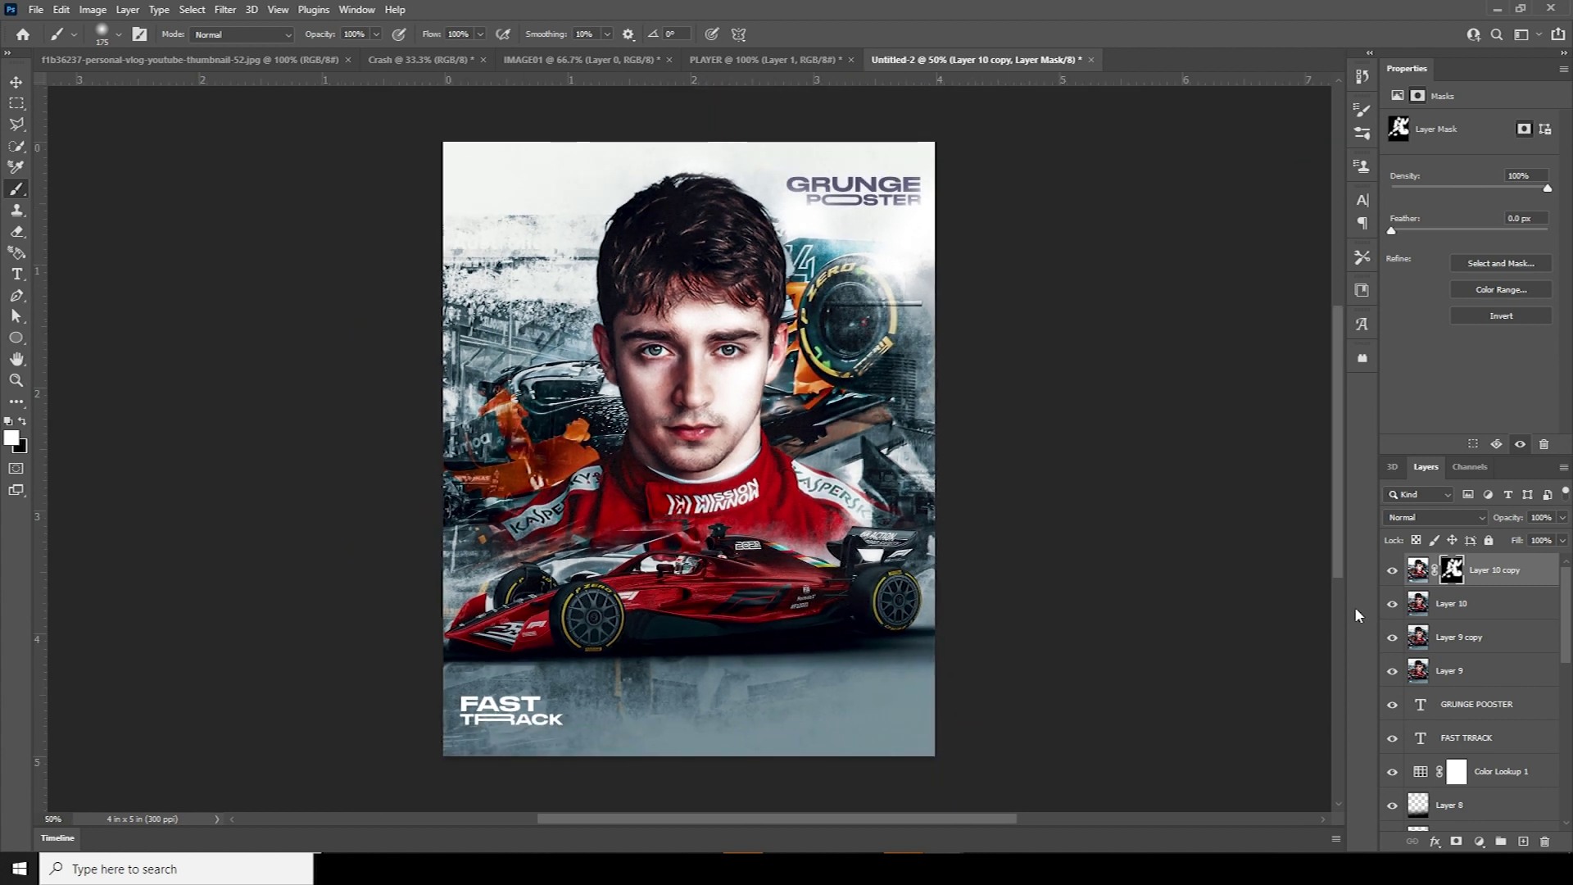
Lower the glow layer's opacity to about 70%
click(1417, 569)
drag(1563, 517, 1533, 539)
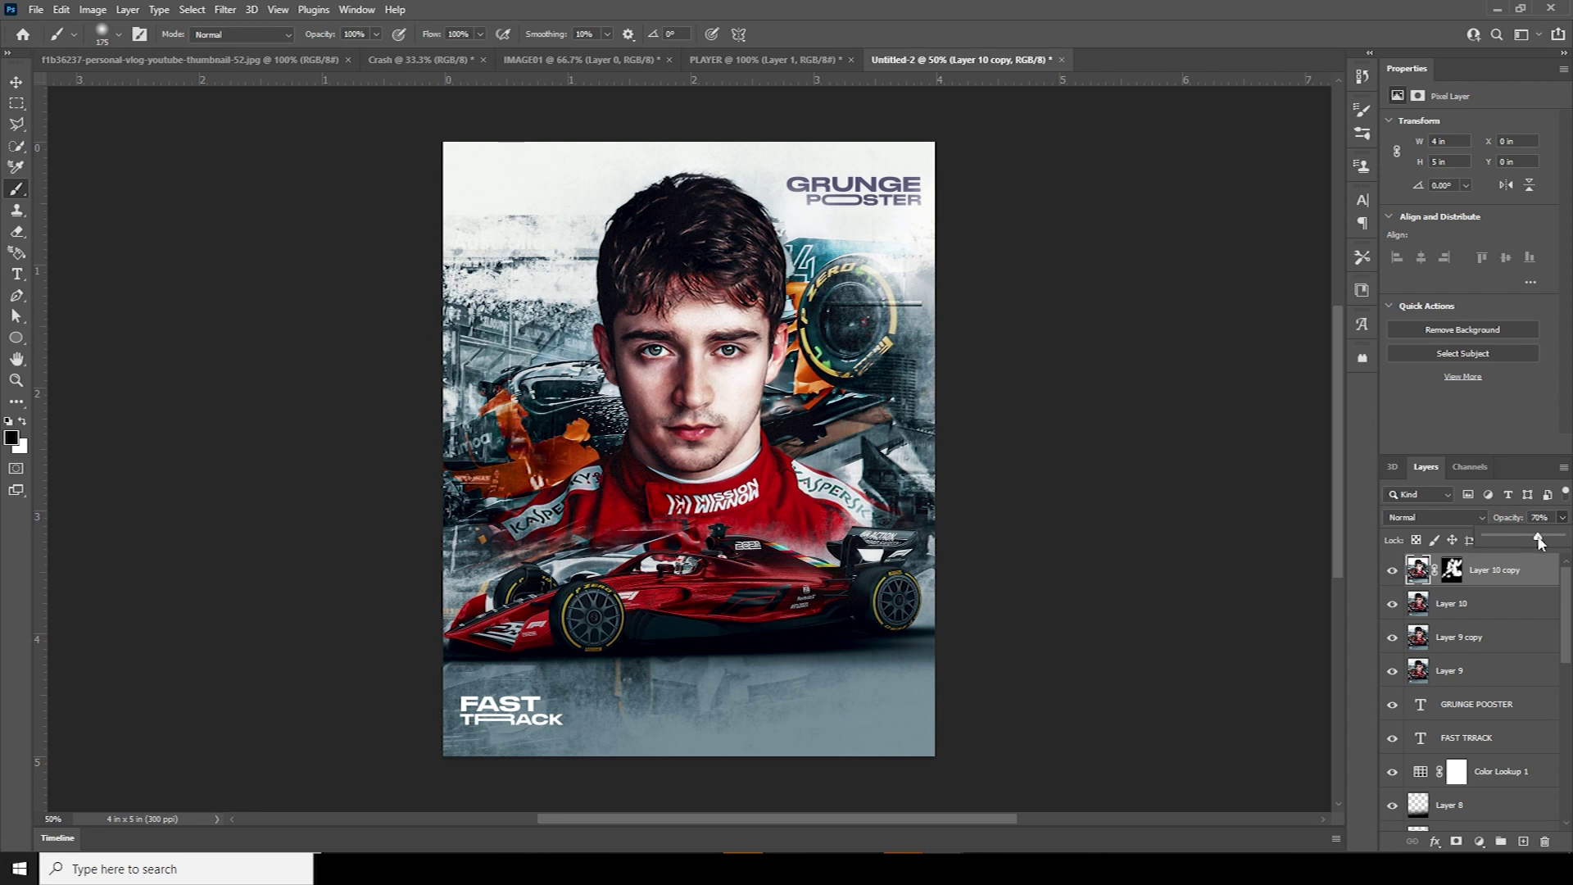
drag(1539, 541, 1542, 542)
click(1508, 538)
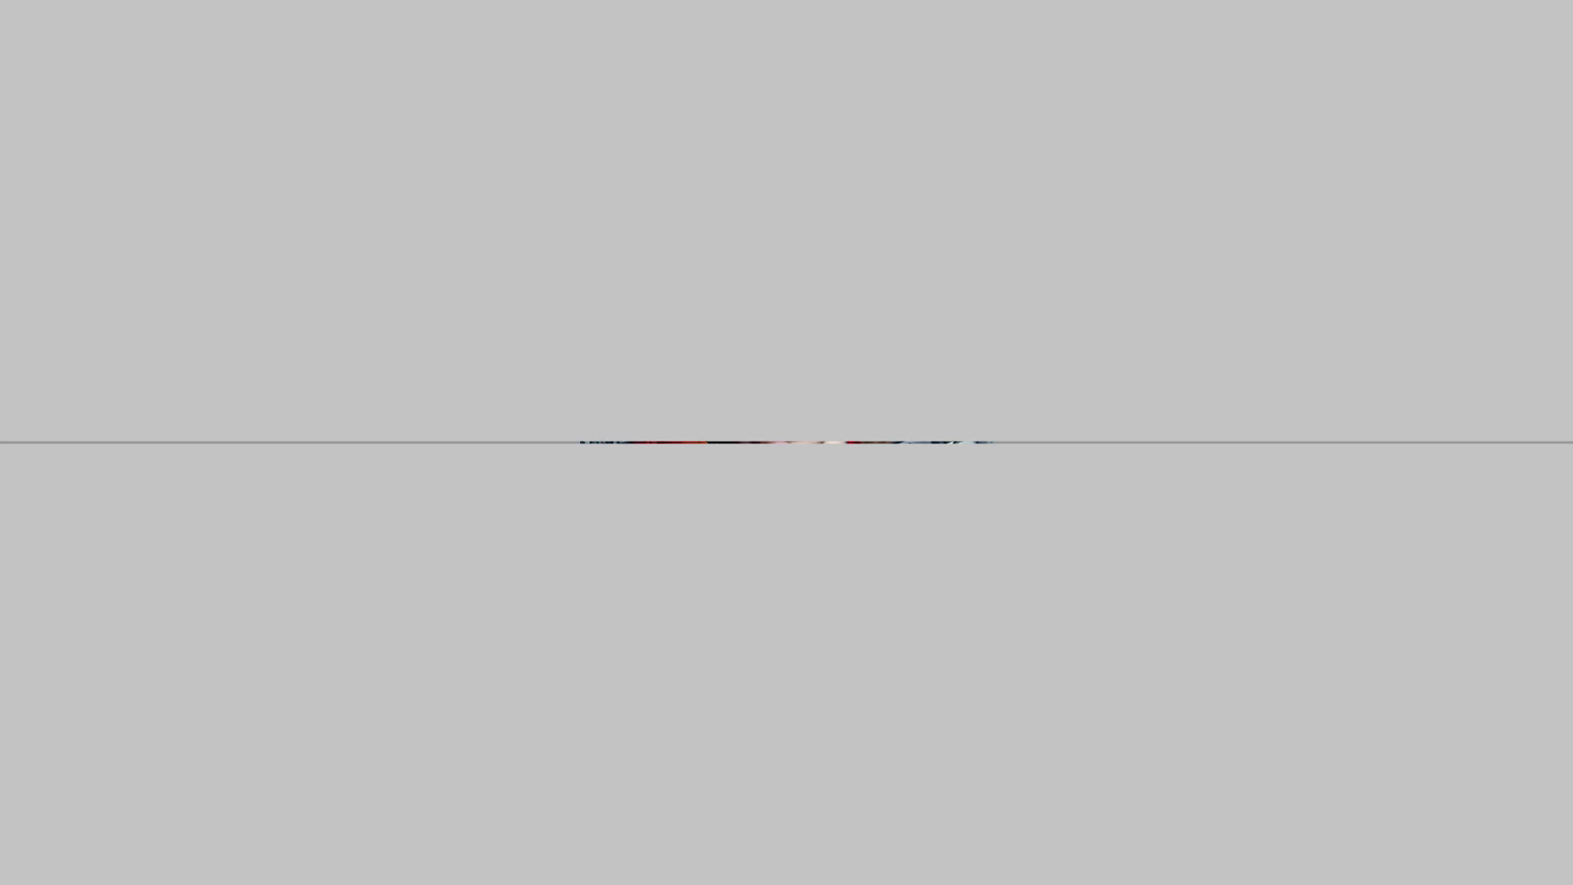